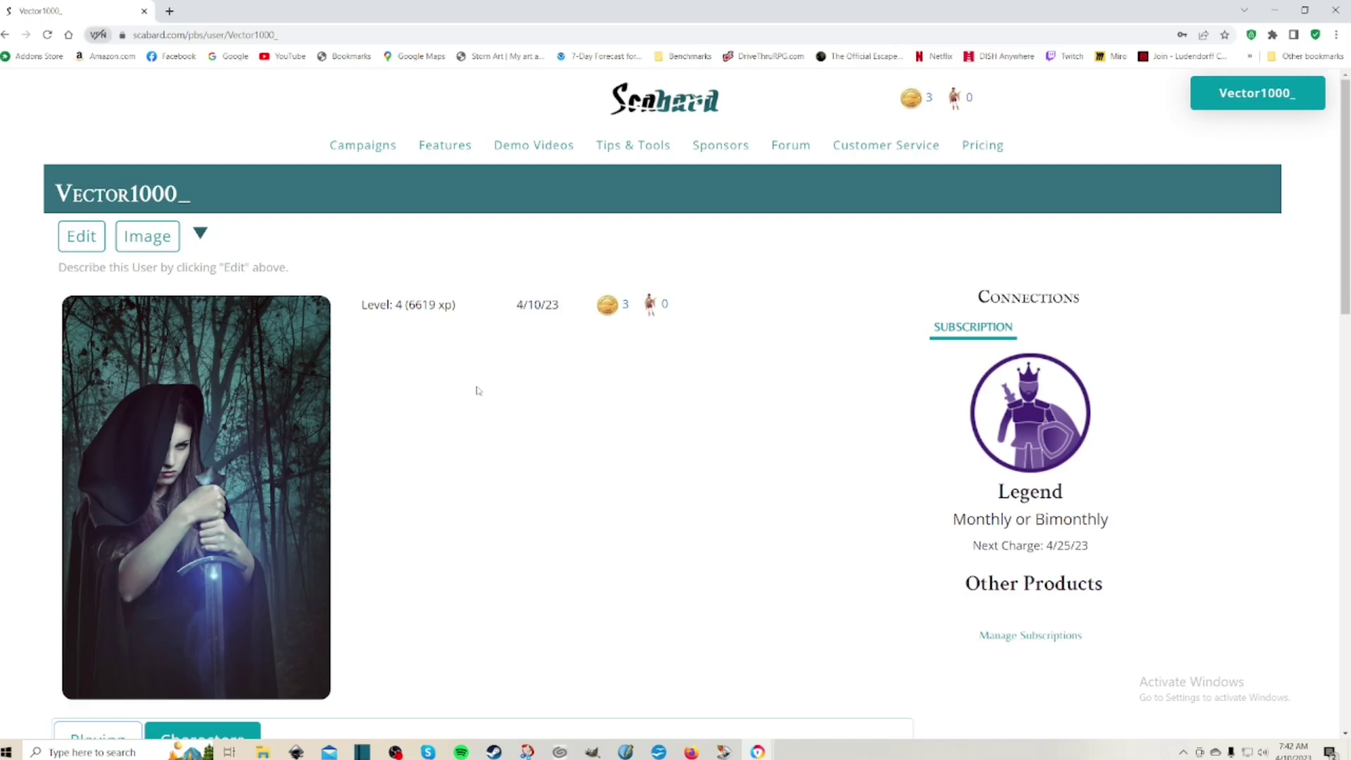
# Open the MMM: Lygosa campaign from the list of campaigns on the profile page.
pyautogui.scroll(-3, 531, 395)
pyautogui.scroll(2, 431, 343)
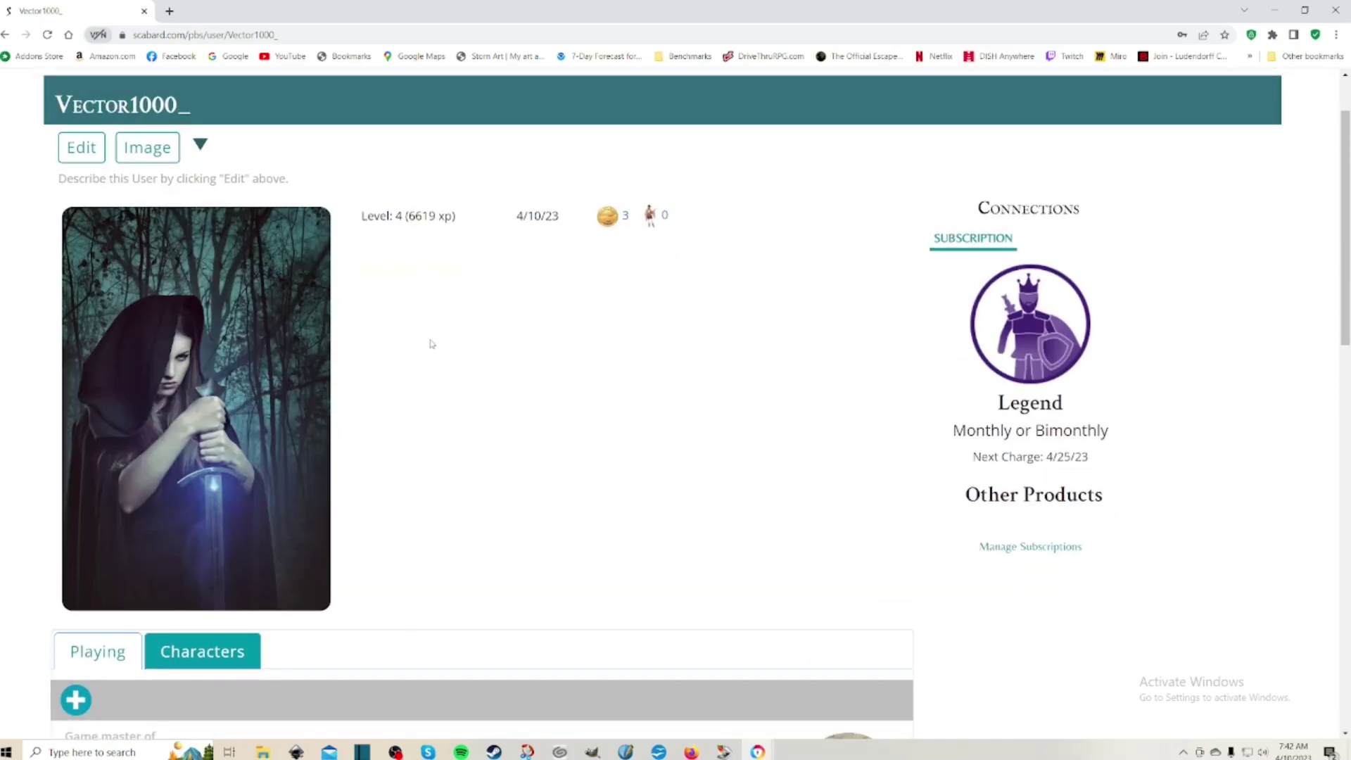
pyautogui.scroll(1, 431, 344)
pyautogui.scroll(-5, 495, 484)
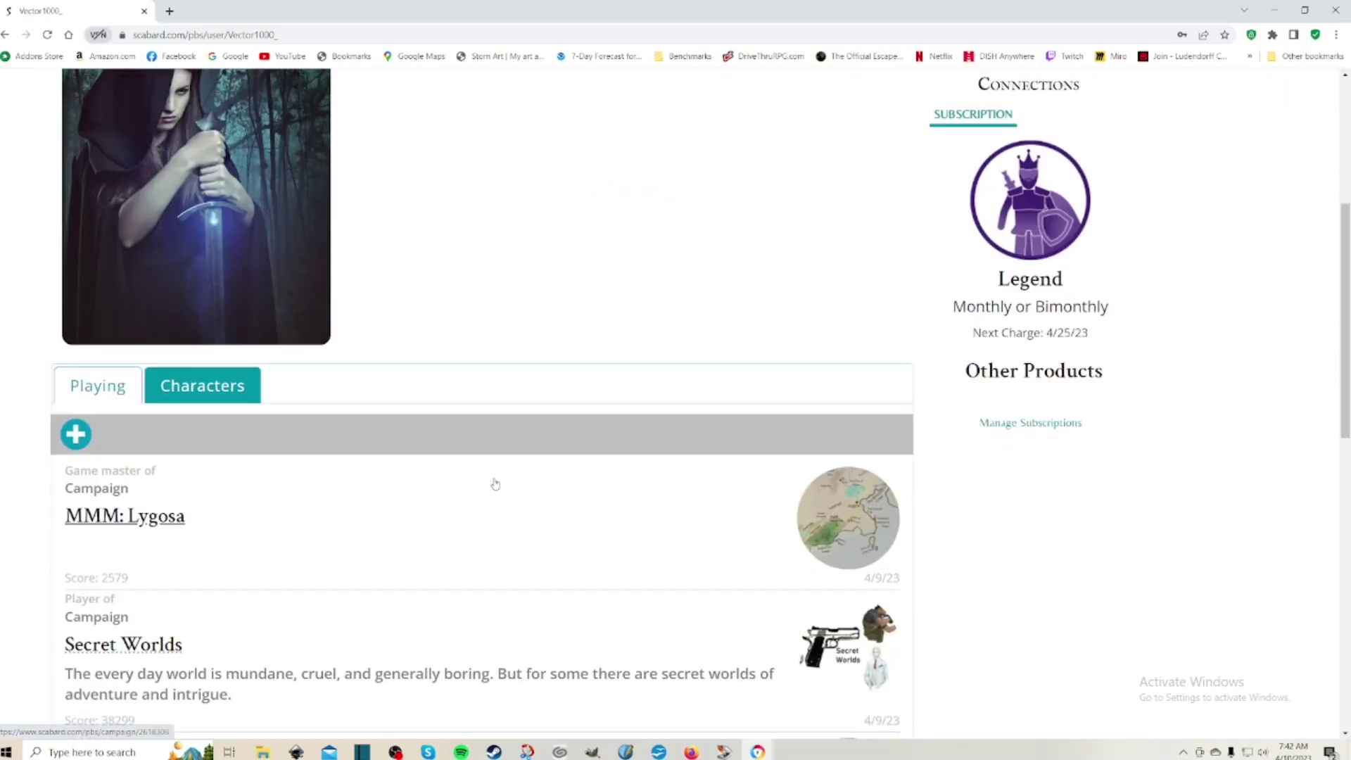
pyautogui.click(154, 527)
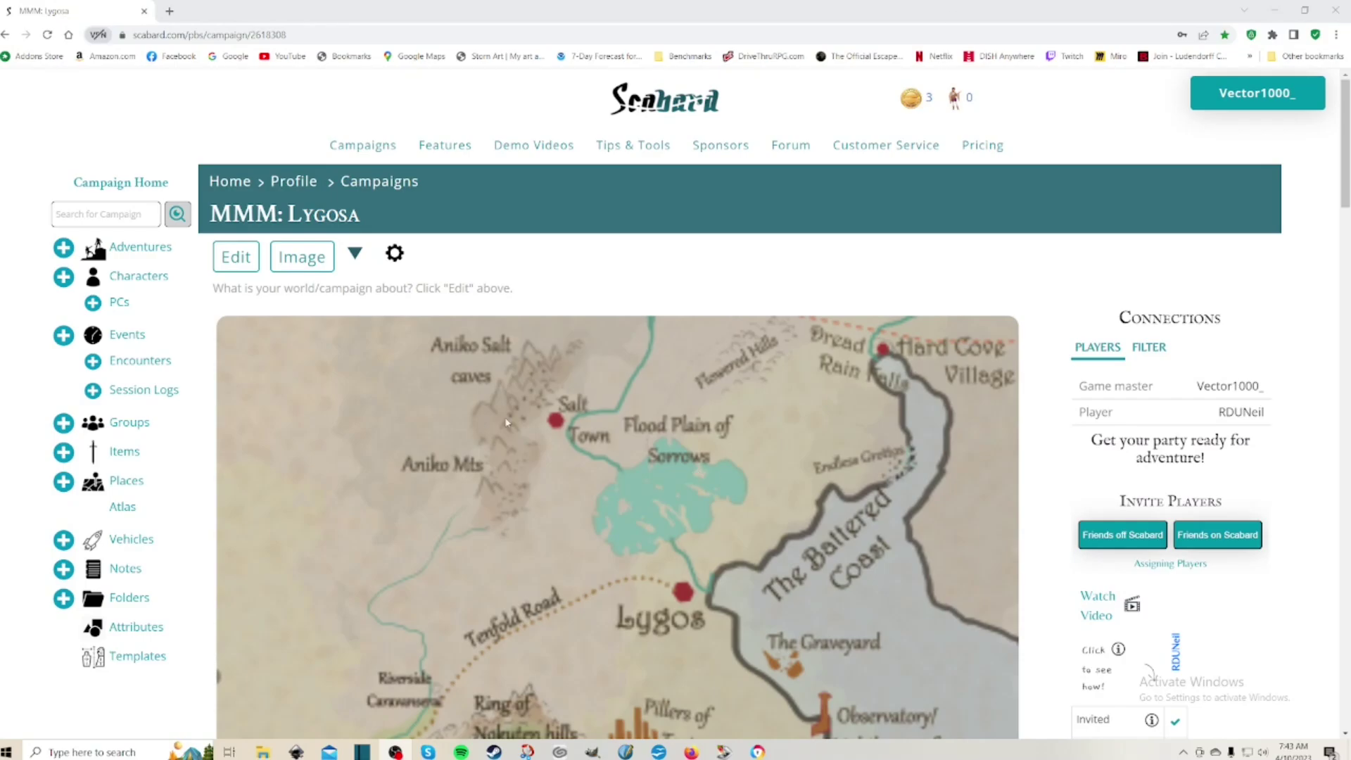
# Review the MMM: Lygosa campaign page and its edit form, then save the form.
pyautogui.scroll(-10, 507, 422)
pyautogui.scroll(10, 556, 419)
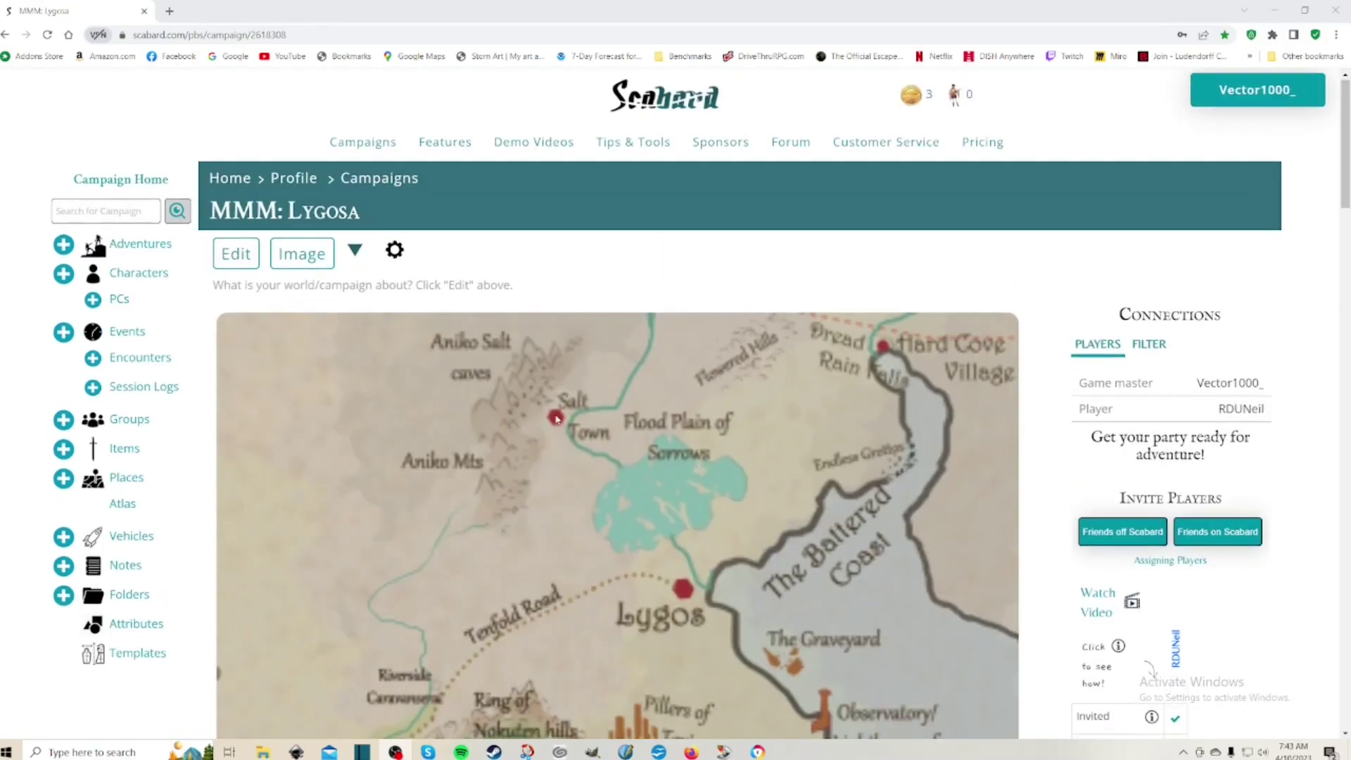
pyautogui.click(235, 253)
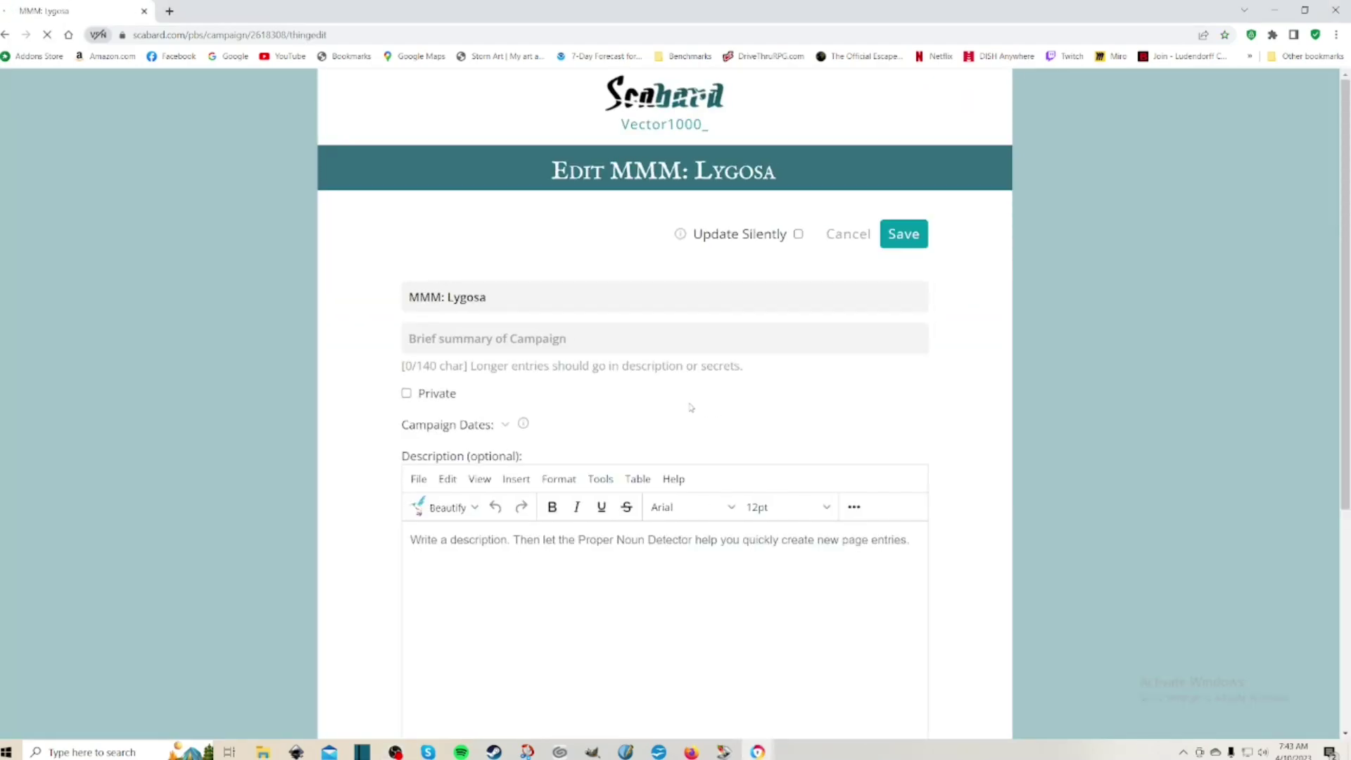
pyautogui.scroll(-4, 669, 422)
pyautogui.scroll(4, 541, 352)
pyautogui.scroll(-2, 563, 534)
pyautogui.scroll(2, 542, 504)
pyautogui.click(911, 236)
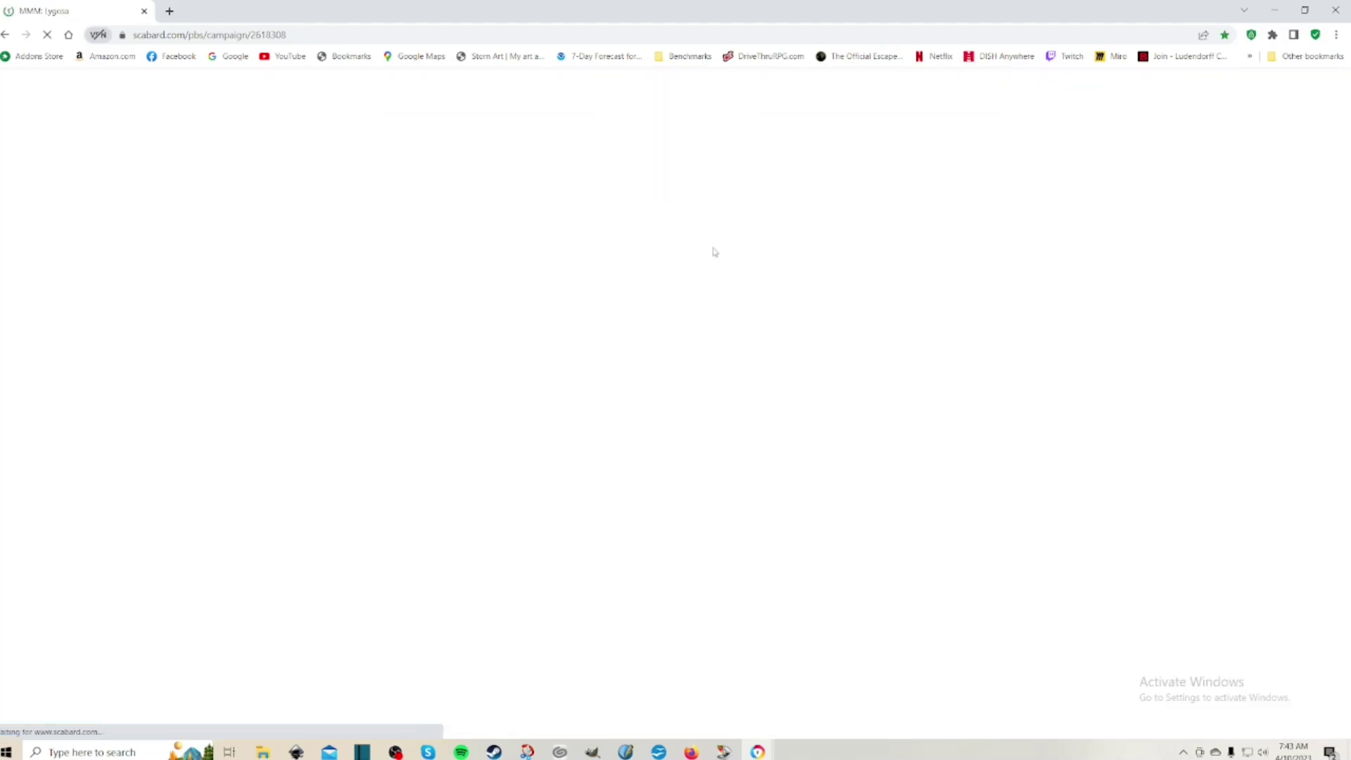
# View the campaign's map and check the pin choices for a spot near Pillers of Tovias, without adding a pin.
pyautogui.scroll(-6, 675, 267)
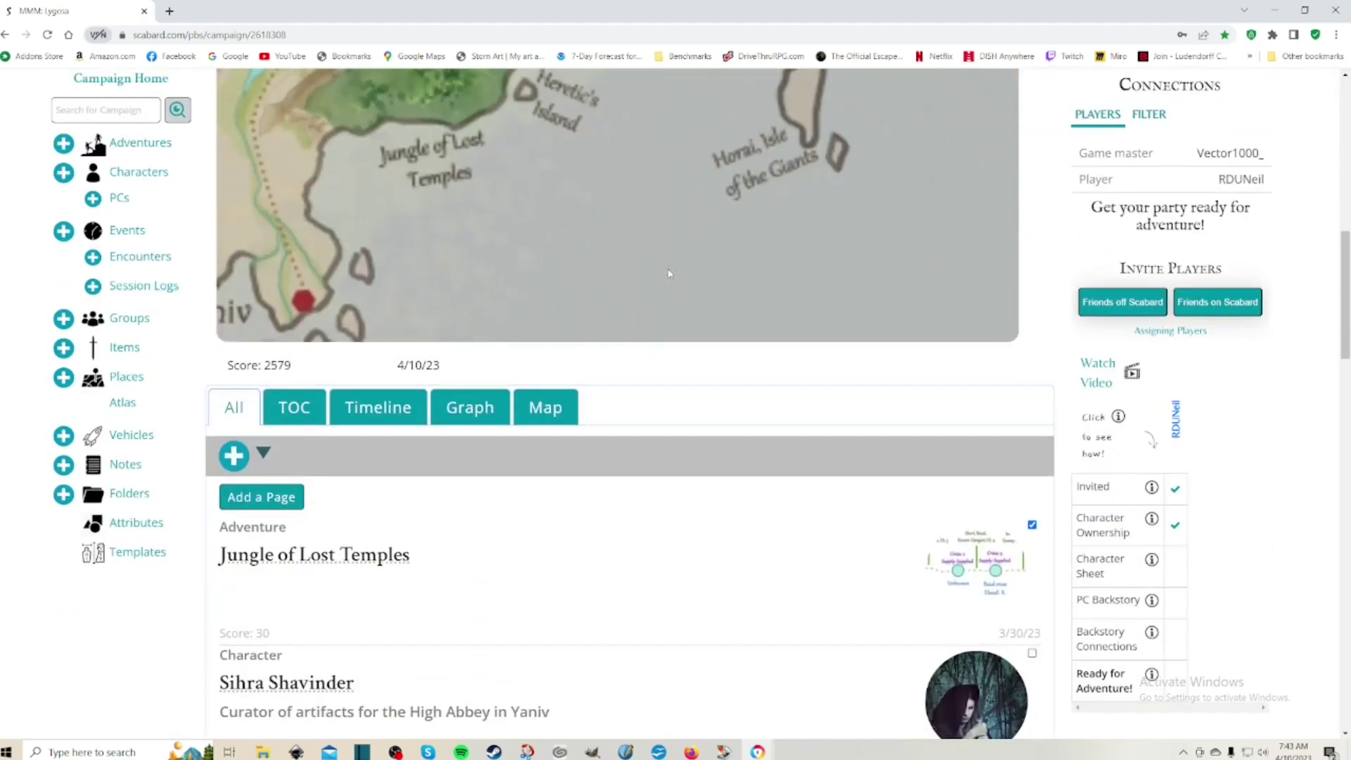
pyautogui.scroll(-1, 669, 273)
pyautogui.click(549, 327)
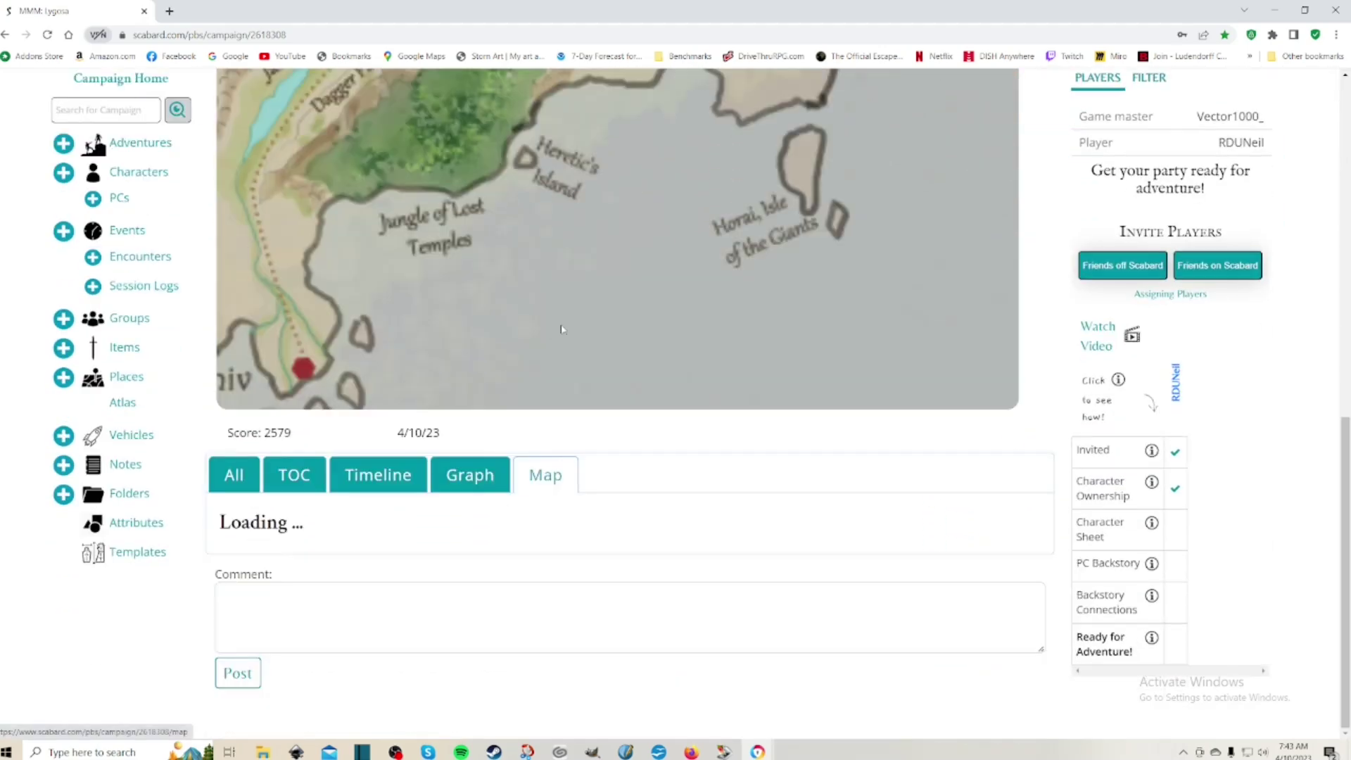
pyautogui.scroll(-1, 577, 345)
pyautogui.scroll(-1, 303, 517)
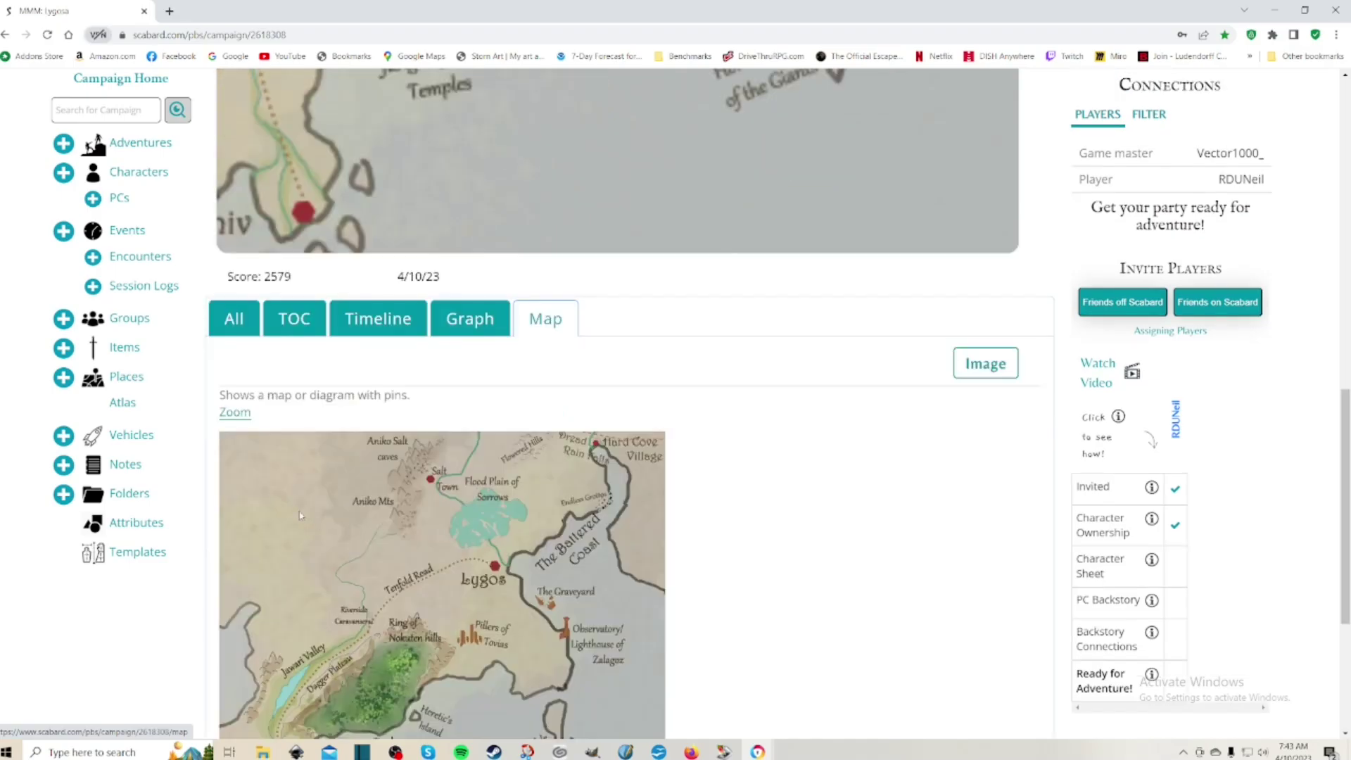
pyautogui.scroll(-4, 301, 516)
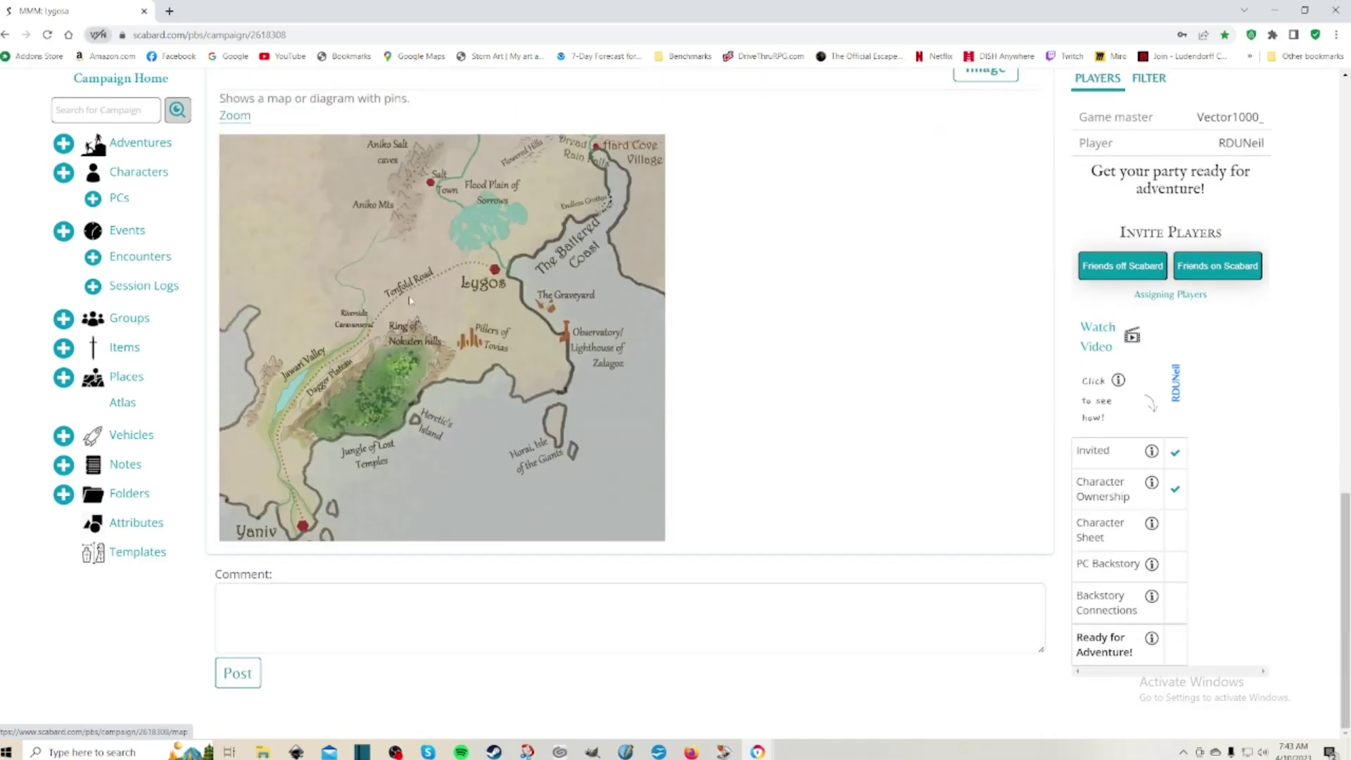
pyautogui.click(466, 308)
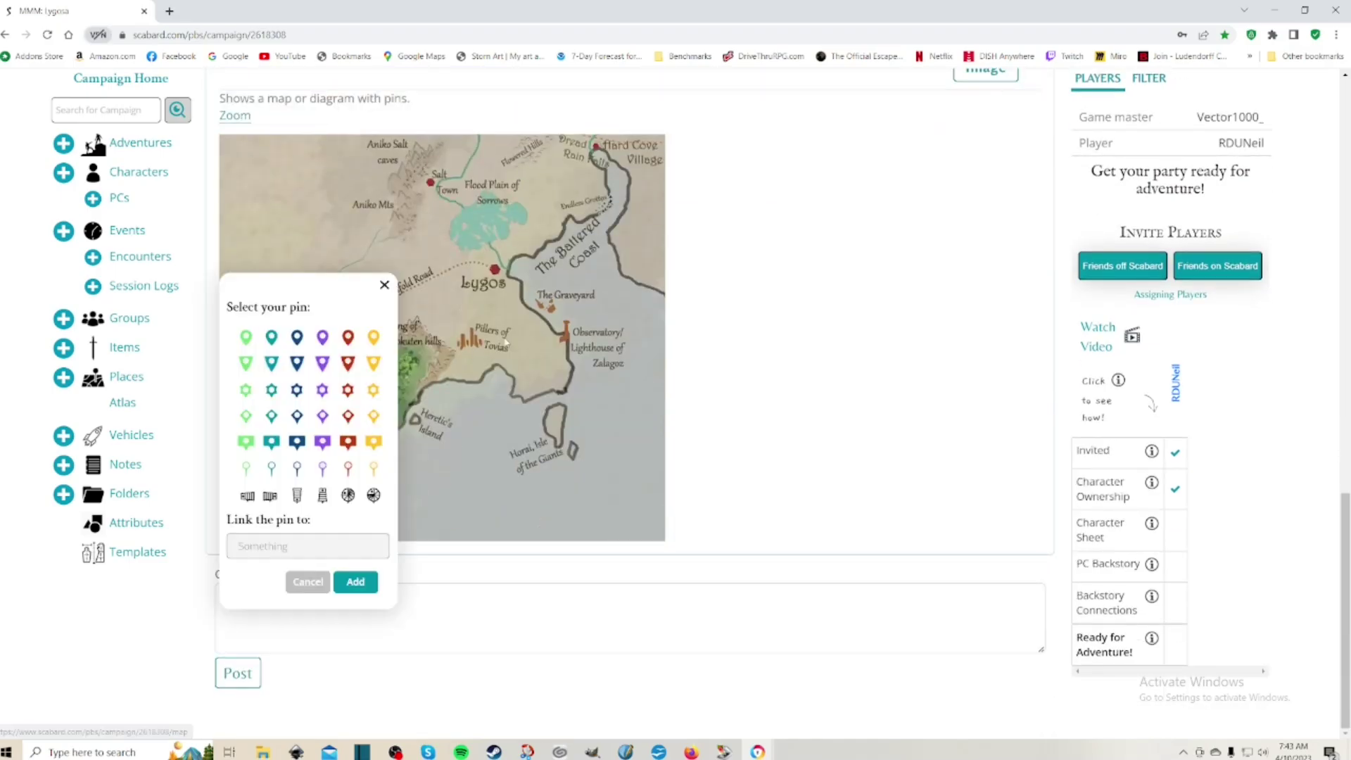
pyautogui.click(385, 286)
pyautogui.scroll(5, 484, 314)
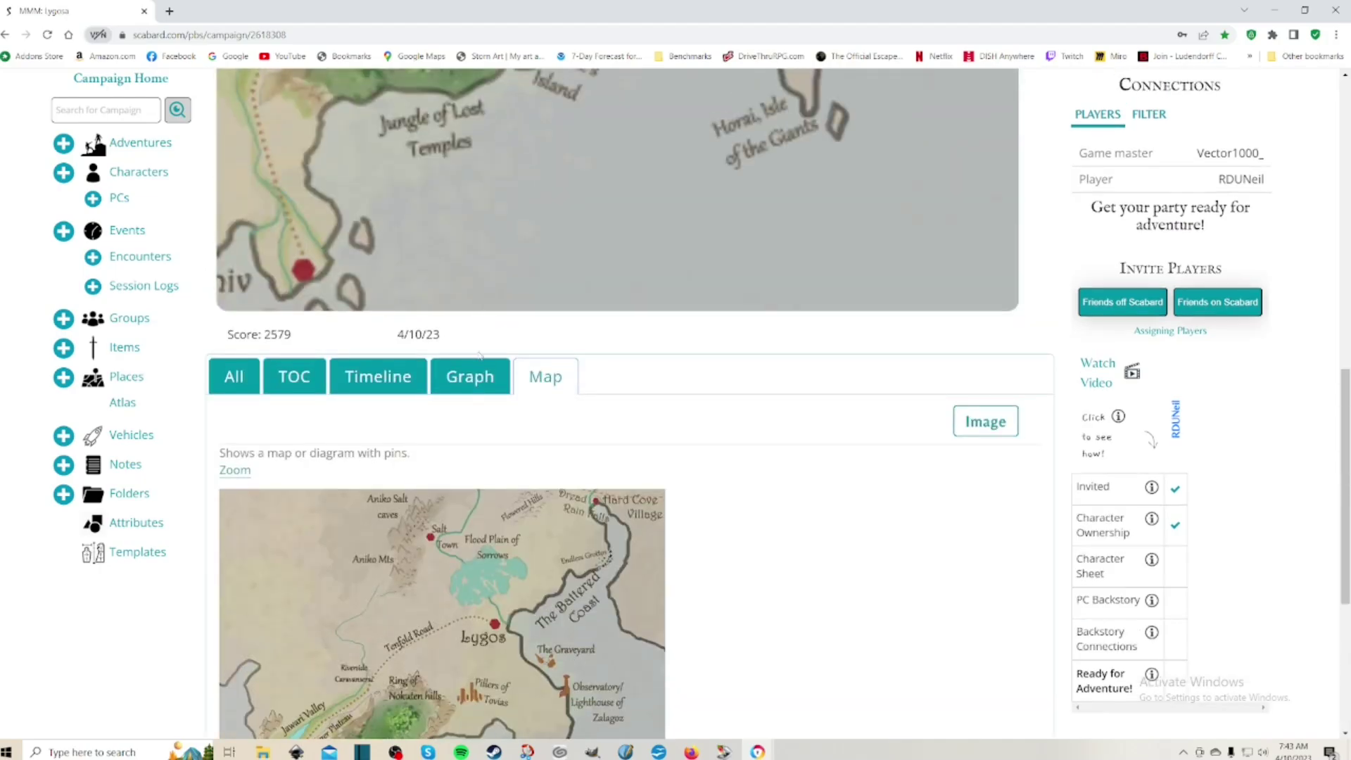
# Examine the campaign's relationship graph centred on Sihra Shavinder, House Badwain and House Mandeer in turn.
pyautogui.click(467, 389)
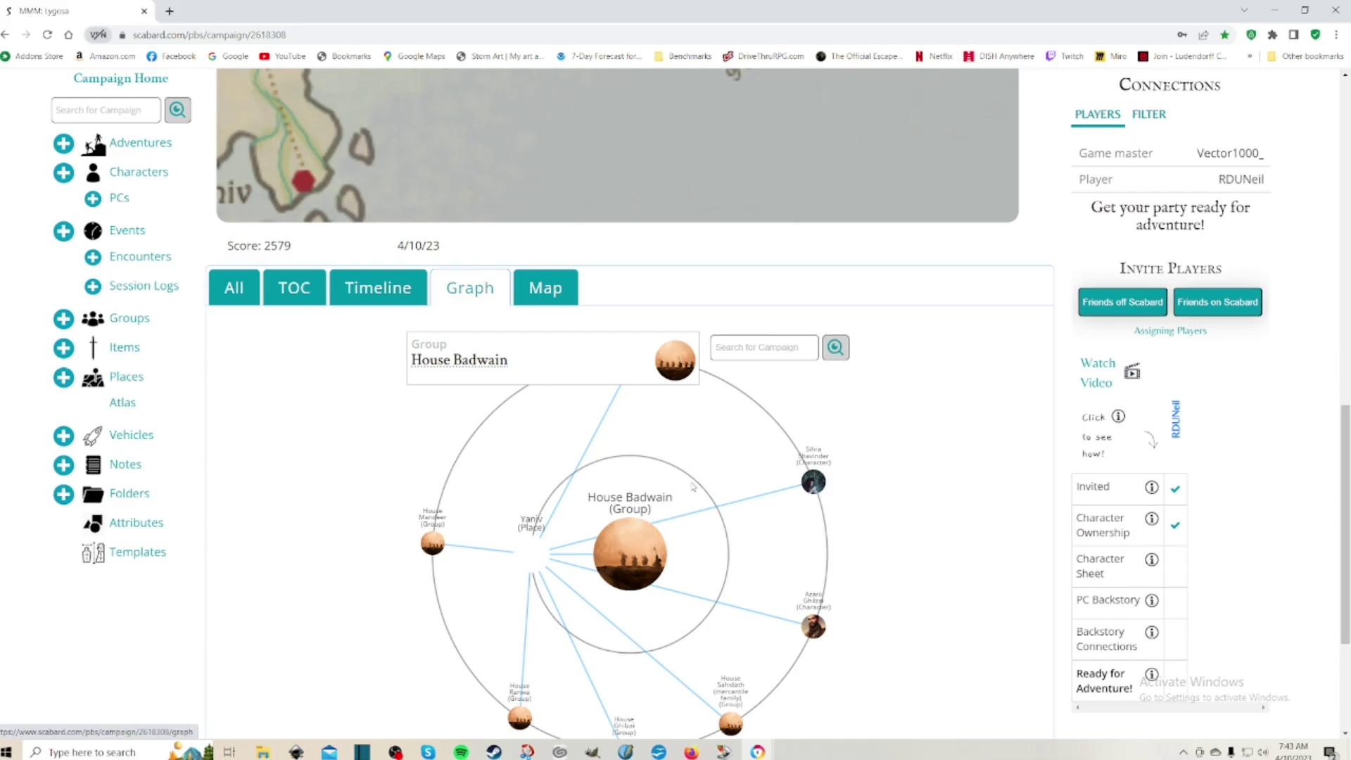
pyautogui.click(814, 485)
pyautogui.moveTo(623, 543)
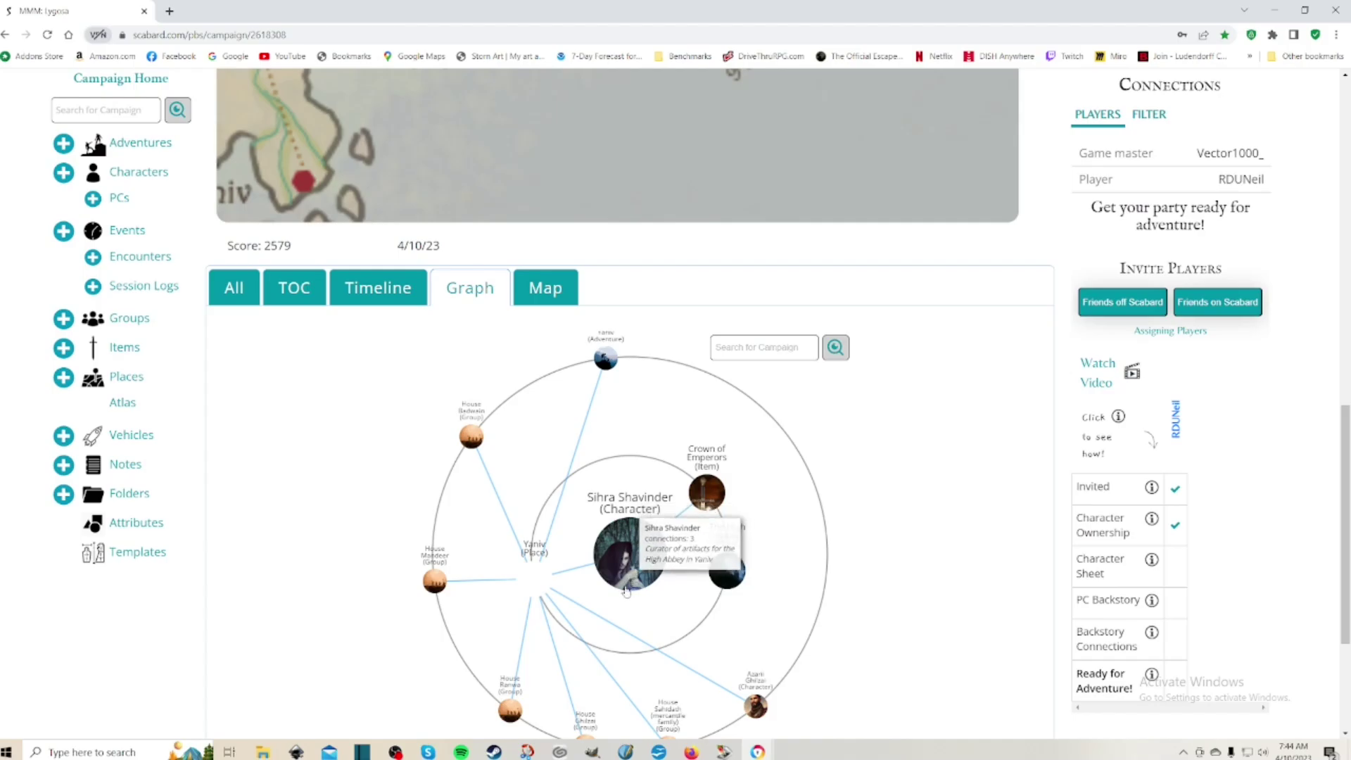
pyautogui.click(469, 438)
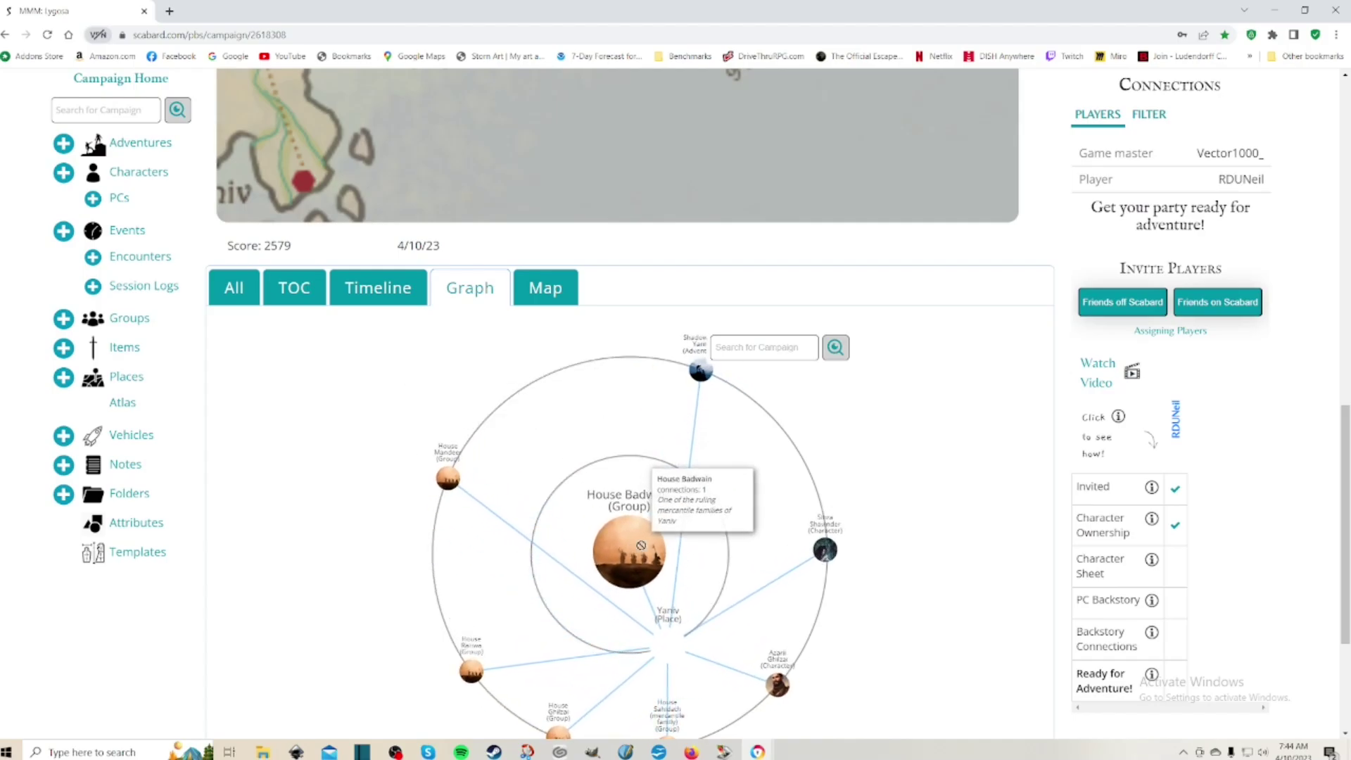
pyautogui.click(449, 475)
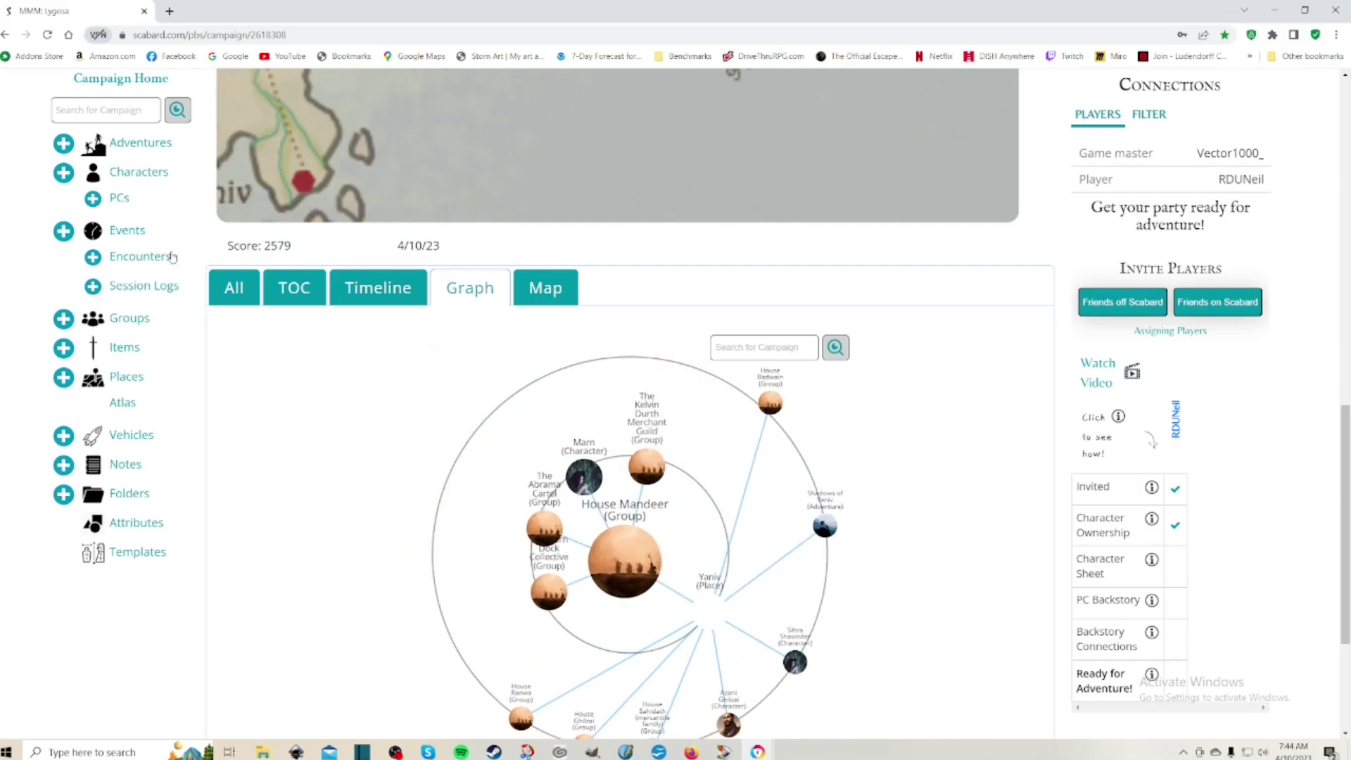
# Examine the campaign's table of contents, from adventures and characters to groups, places, events and notes.
pyautogui.click(304, 294)
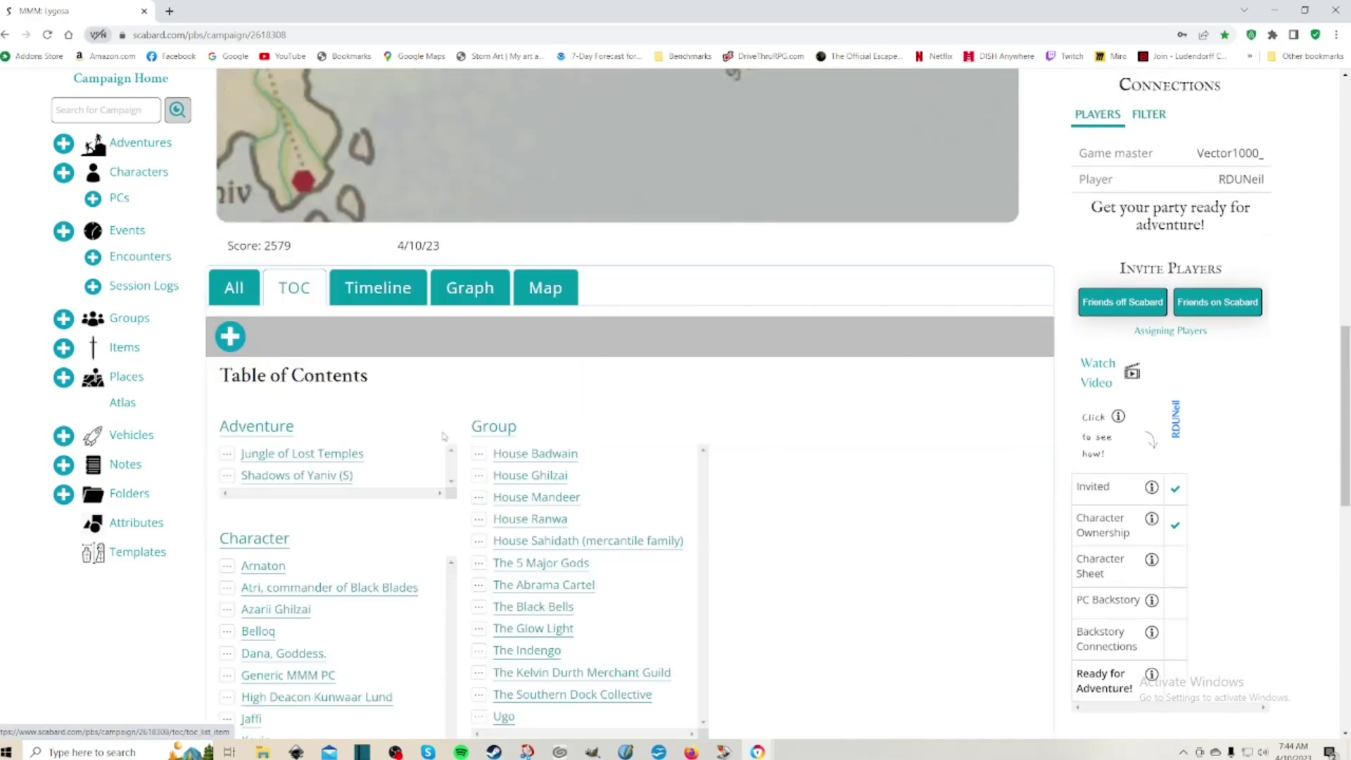
pyautogui.scroll(-3, 484, 503)
pyautogui.scroll(1, 484, 504)
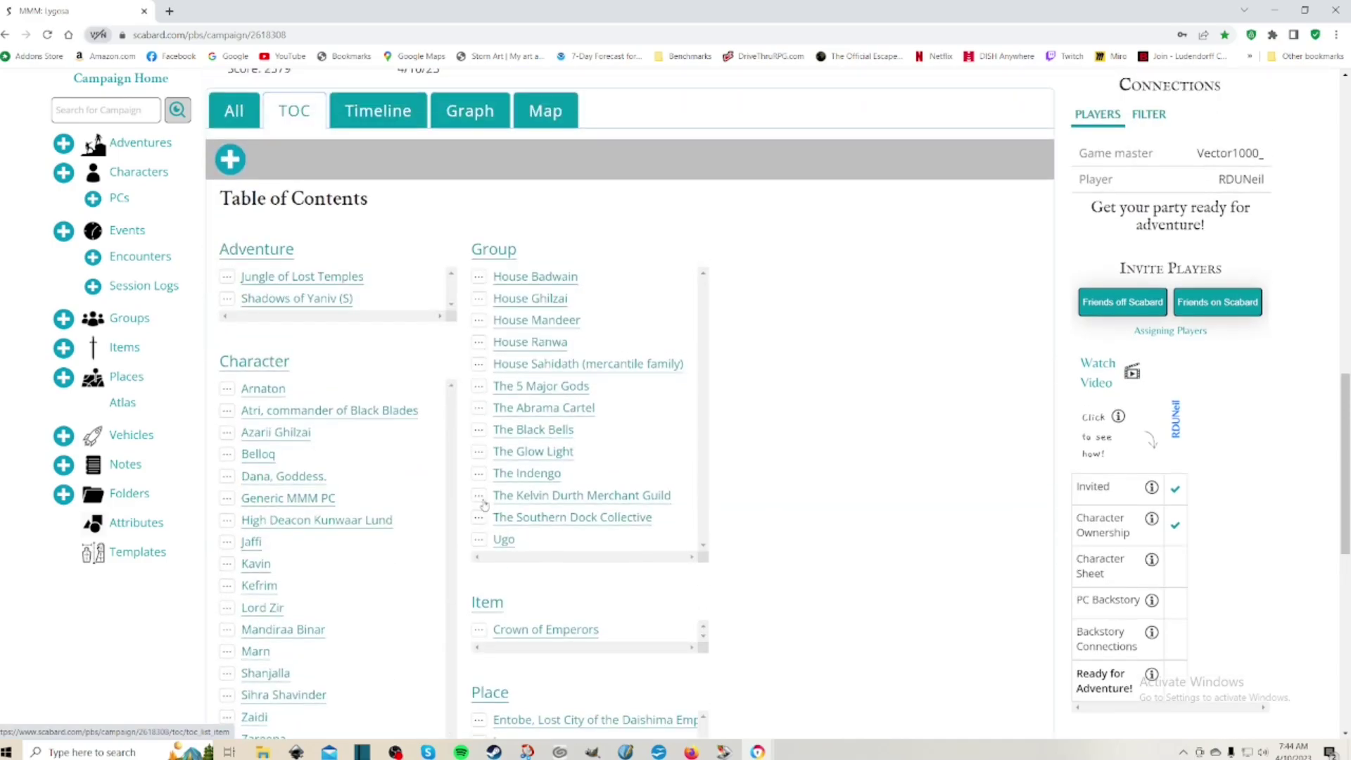
pyautogui.scroll(-3, 579, 395)
pyautogui.scroll(2, 459, 340)
pyautogui.scroll(-2, 371, 443)
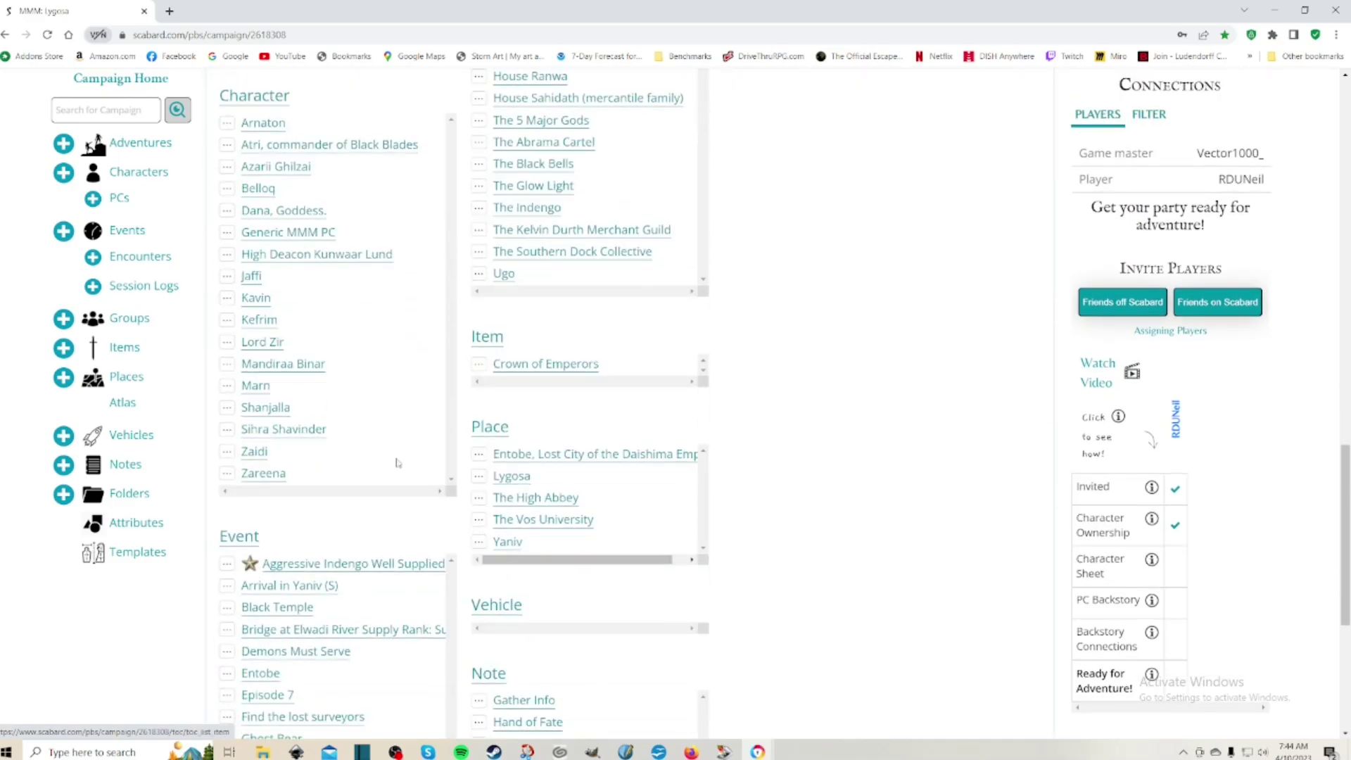
pyautogui.scroll(4, 415, 429)
pyautogui.scroll(-5, 400, 433)
pyautogui.scroll(8, 401, 430)
pyautogui.scroll(6, 403, 421)
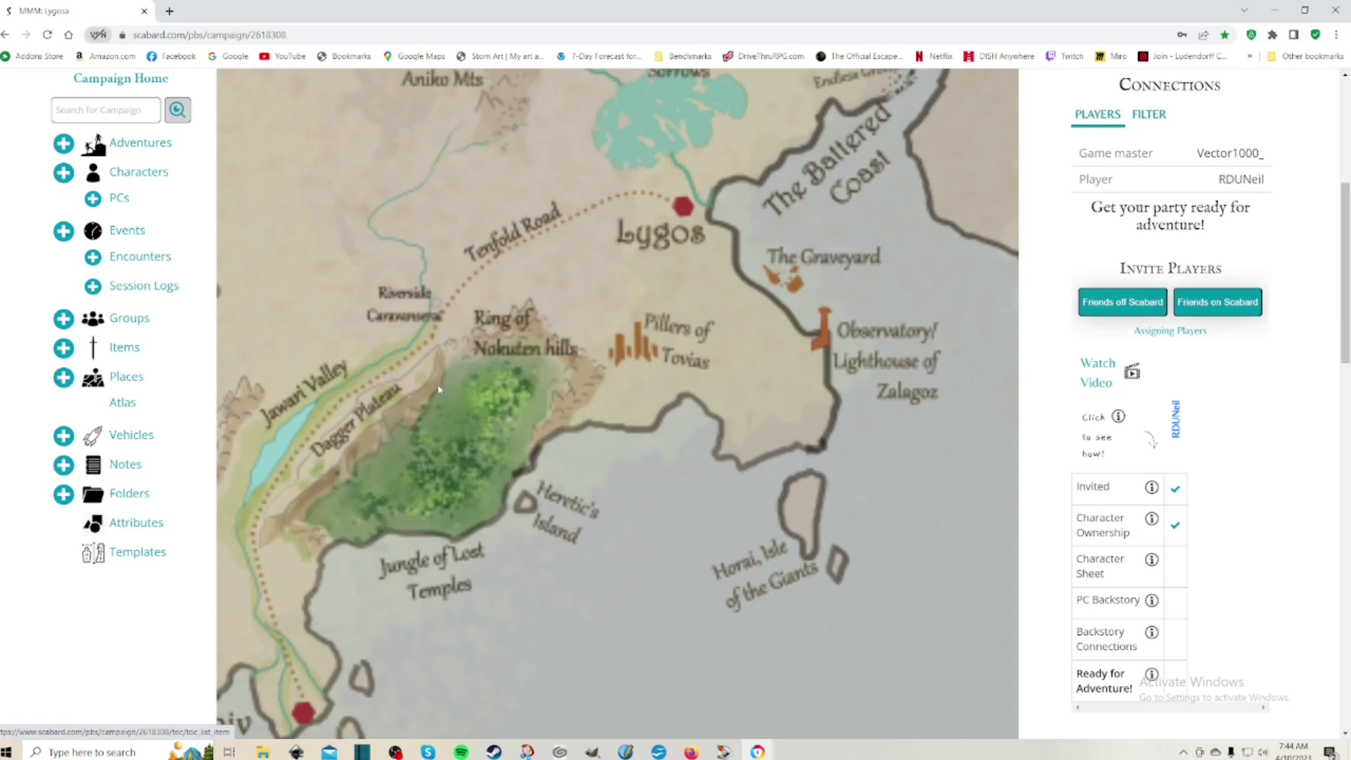
# Create a new adventure in the campaign and name it "Stormclouds over Lygosa".
pyautogui.click(63, 143)
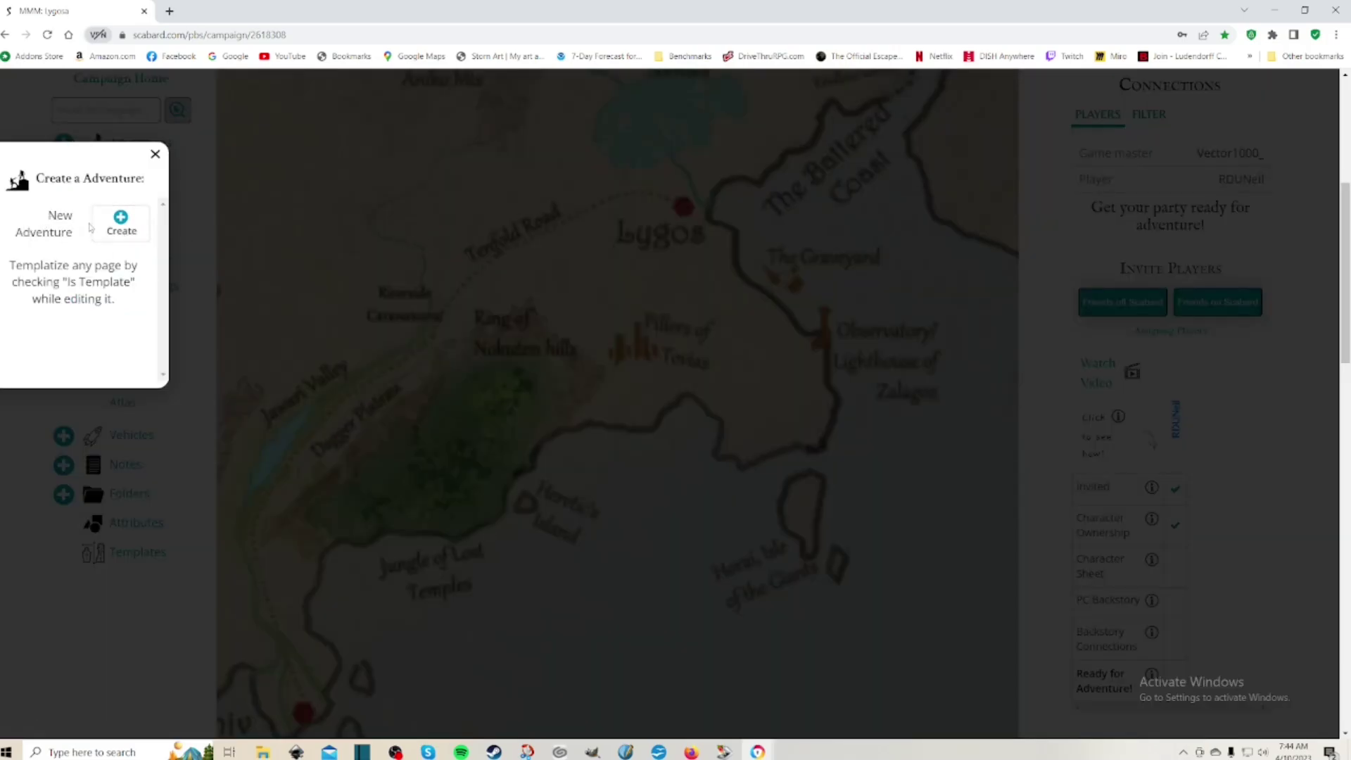
pyautogui.click(124, 223)
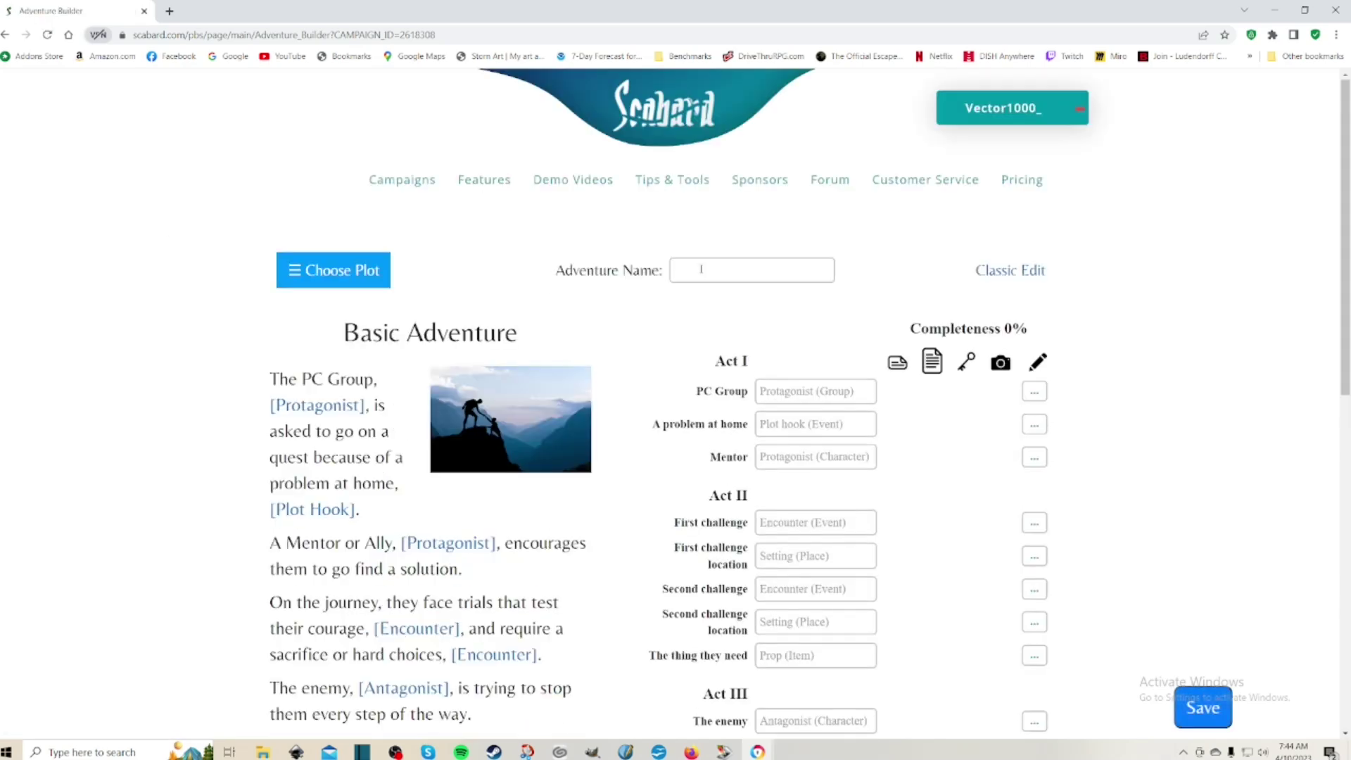
pyautogui.click(693, 270)
pyautogui.write('Storm')
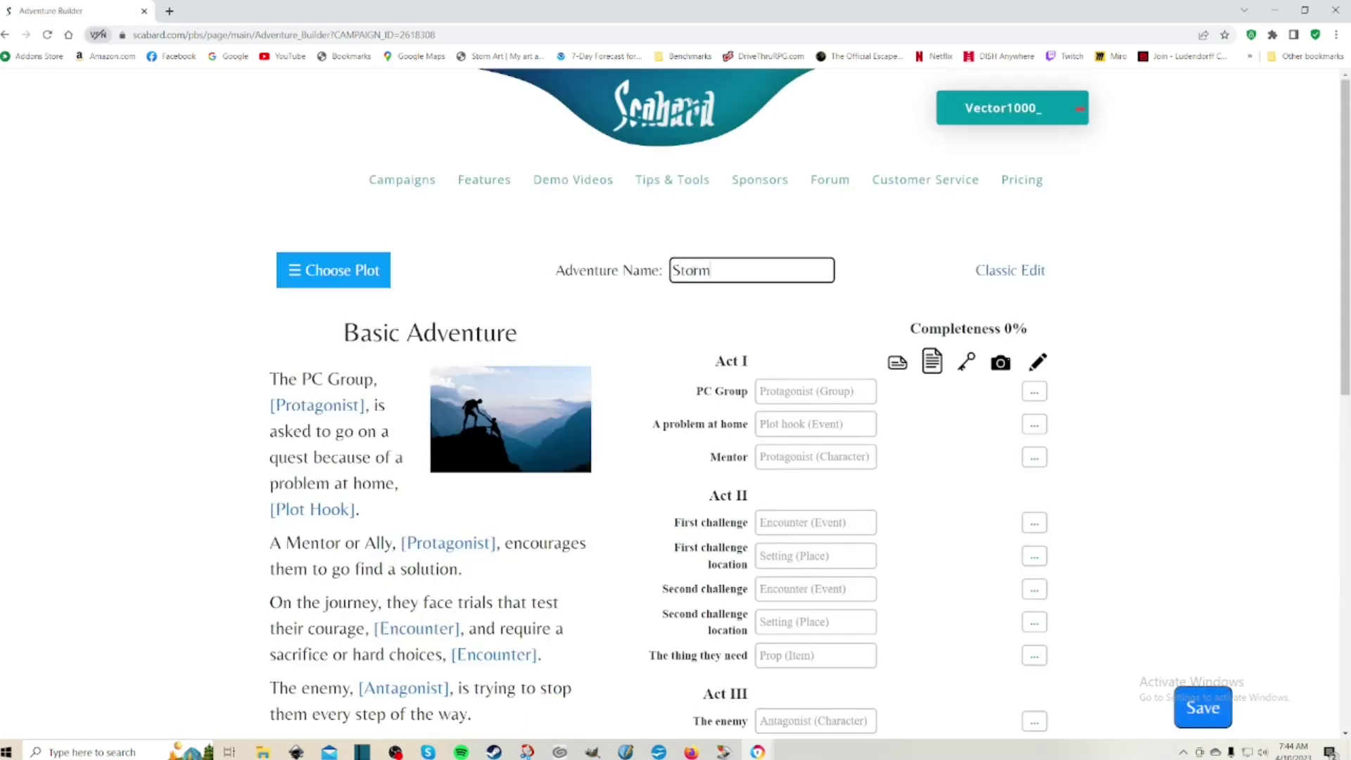
pyautogui.write('clouds over Lygosa')
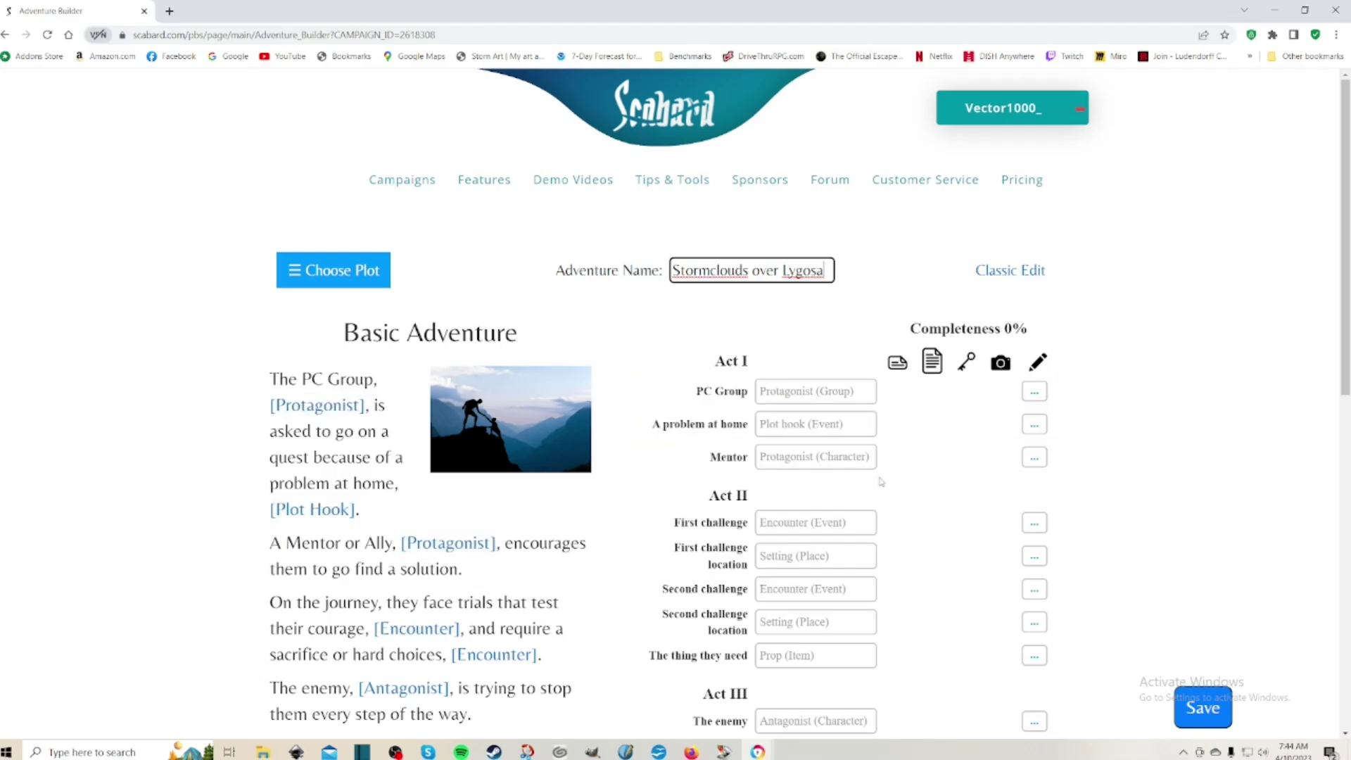
# Enter "The Party" as the PC Group in Act I of the Basic Adventure plot.
pyautogui.scroll(-2, 879, 465)
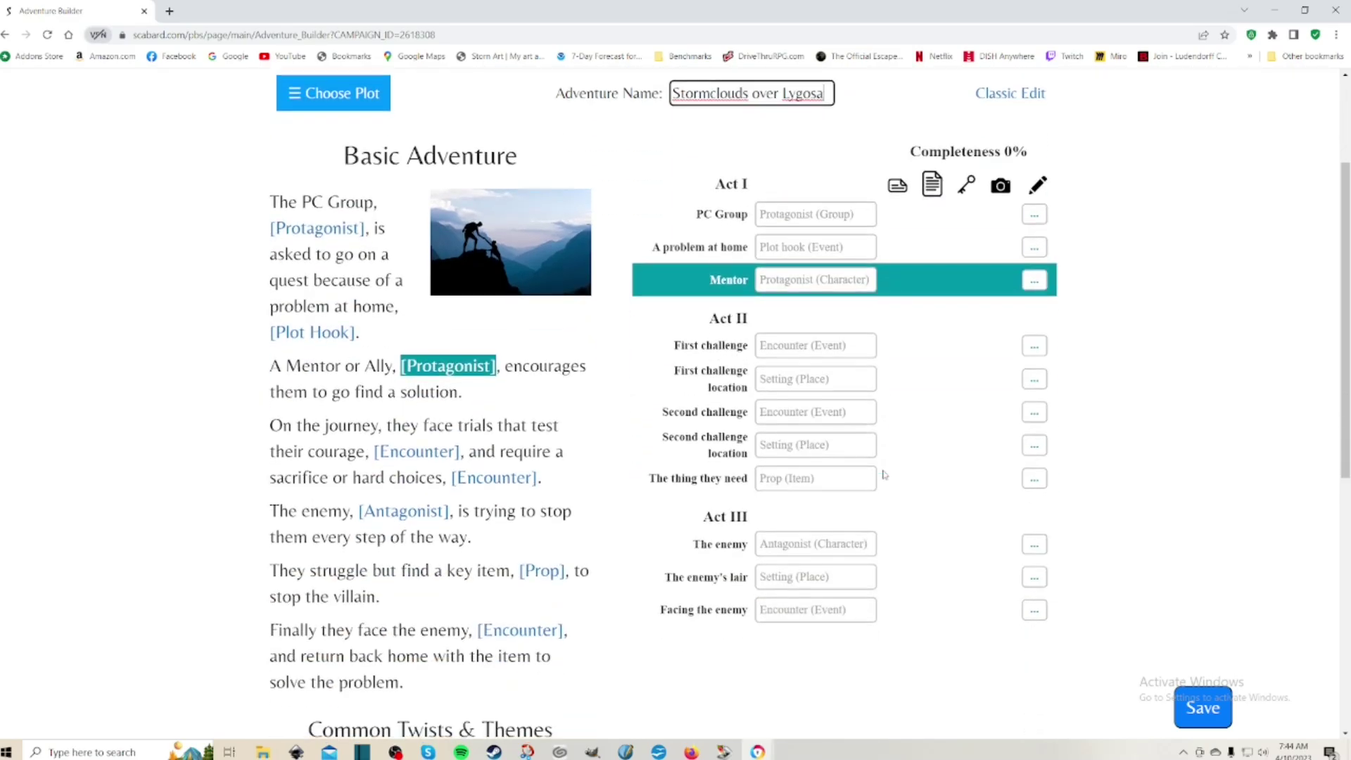
pyautogui.scroll(1, 806, 394)
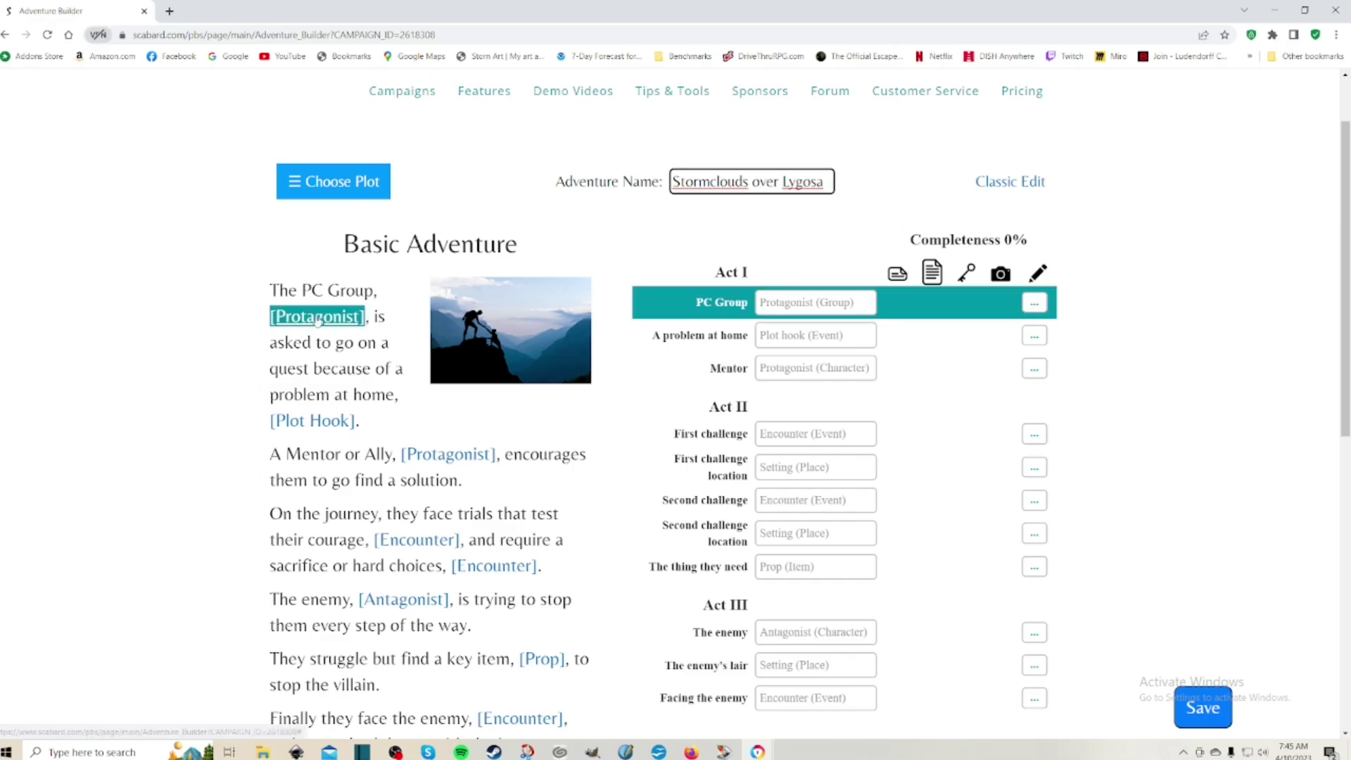
pyautogui.click(774, 302)
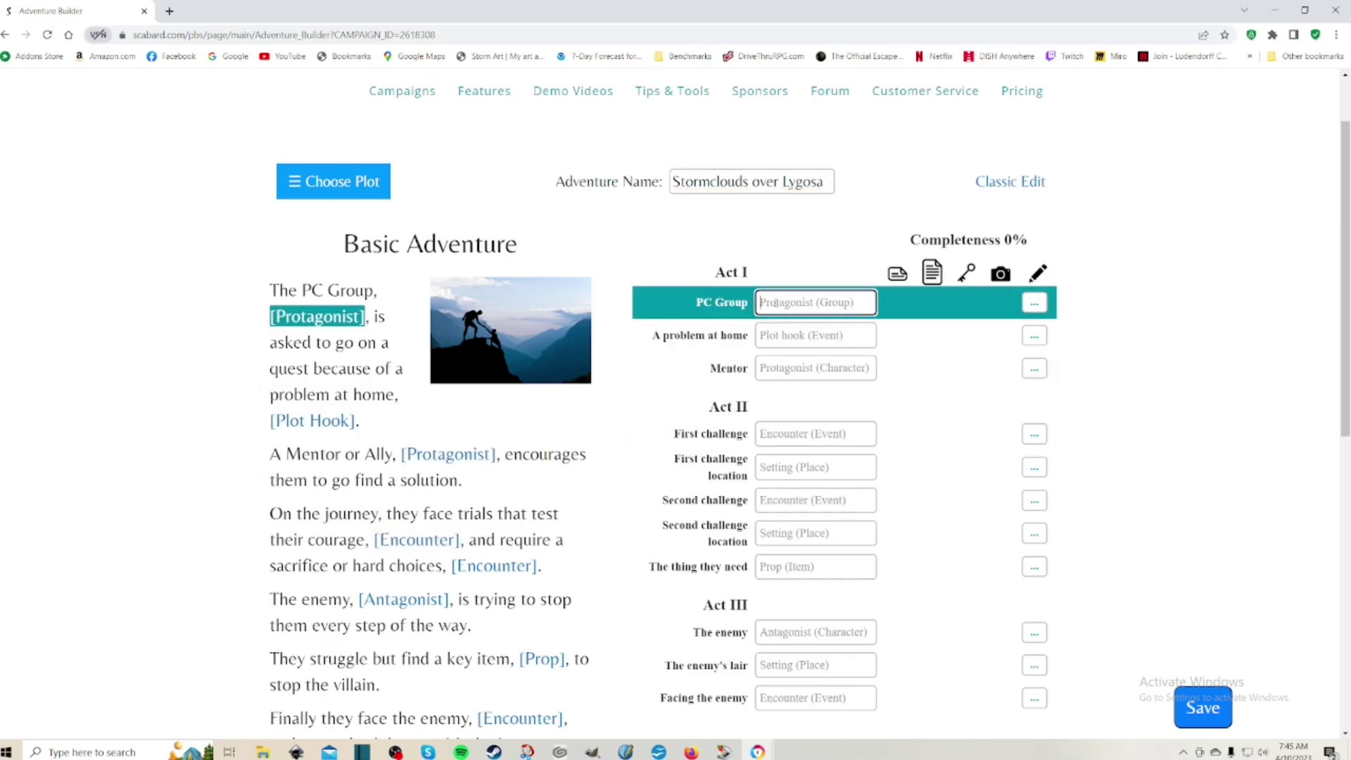
pyautogui.write('The Party')
pyautogui.scroll(-1, 785, 393)
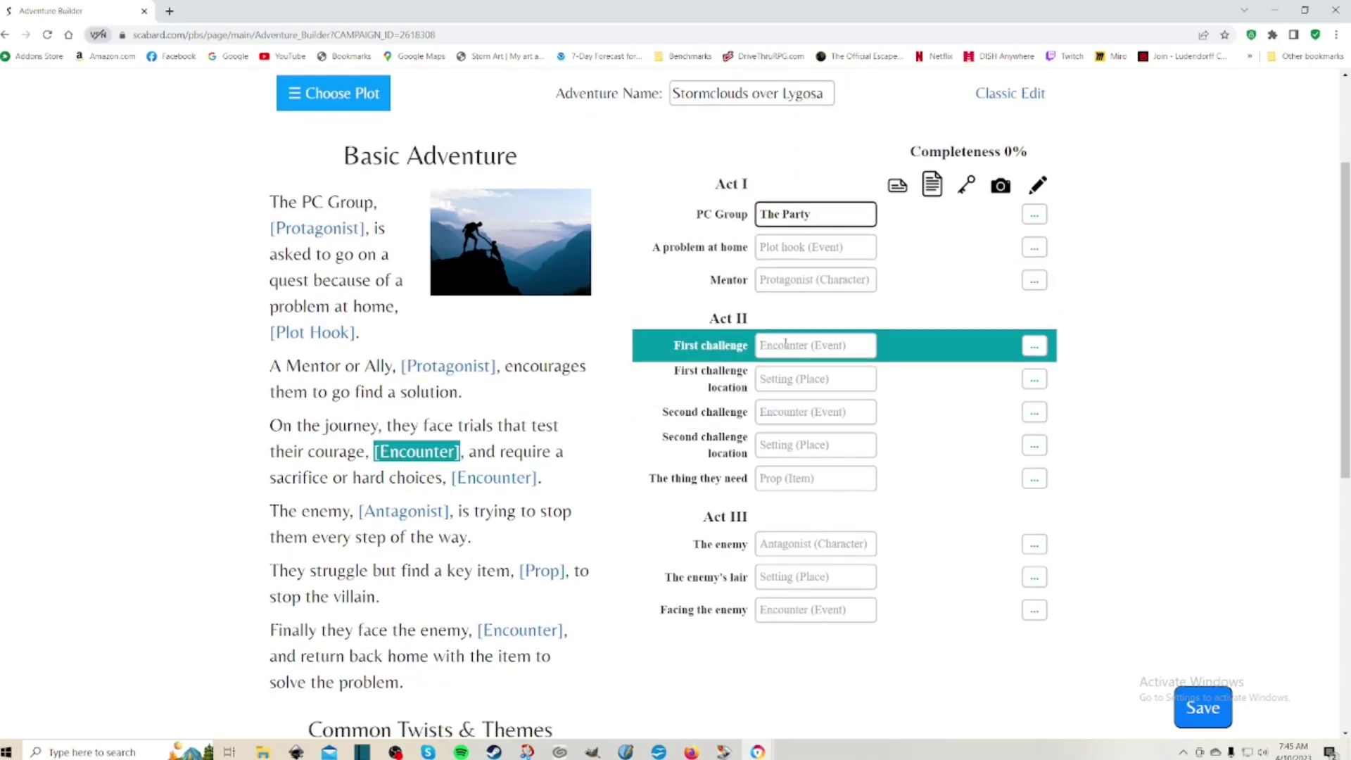
pyautogui.click(785, 344)
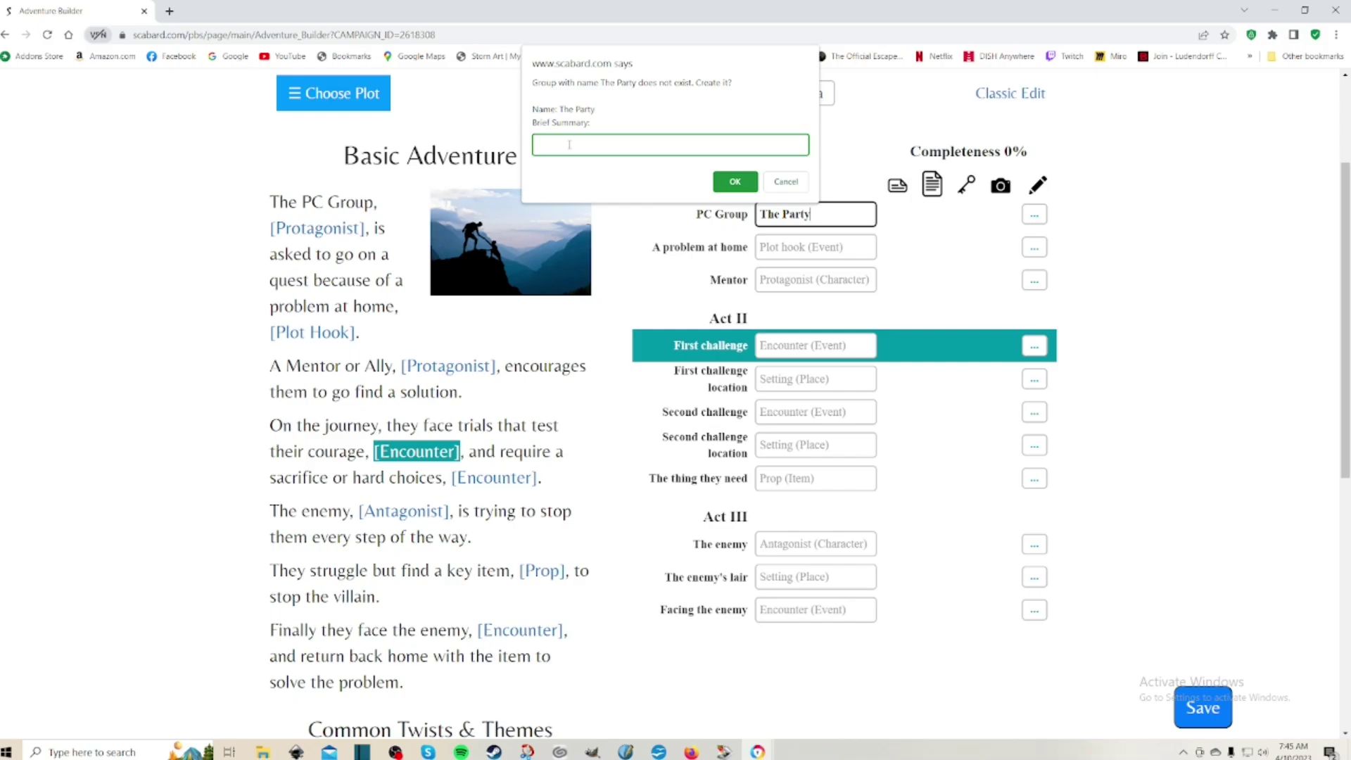
# Create the new group The Party with a brief summary that begins "loose band of".
pyautogui.write('han')
pyautogui.press('BackSpace')
pyautogui.press('BackSpace')
pyautogui.press('BackSpace')
pyautogui.write('to')
pyautogui.press('BackSpace')
pyautogui.press('BackSpace')
pyautogui.write('loose band of')
pyautogui.click(735, 183)
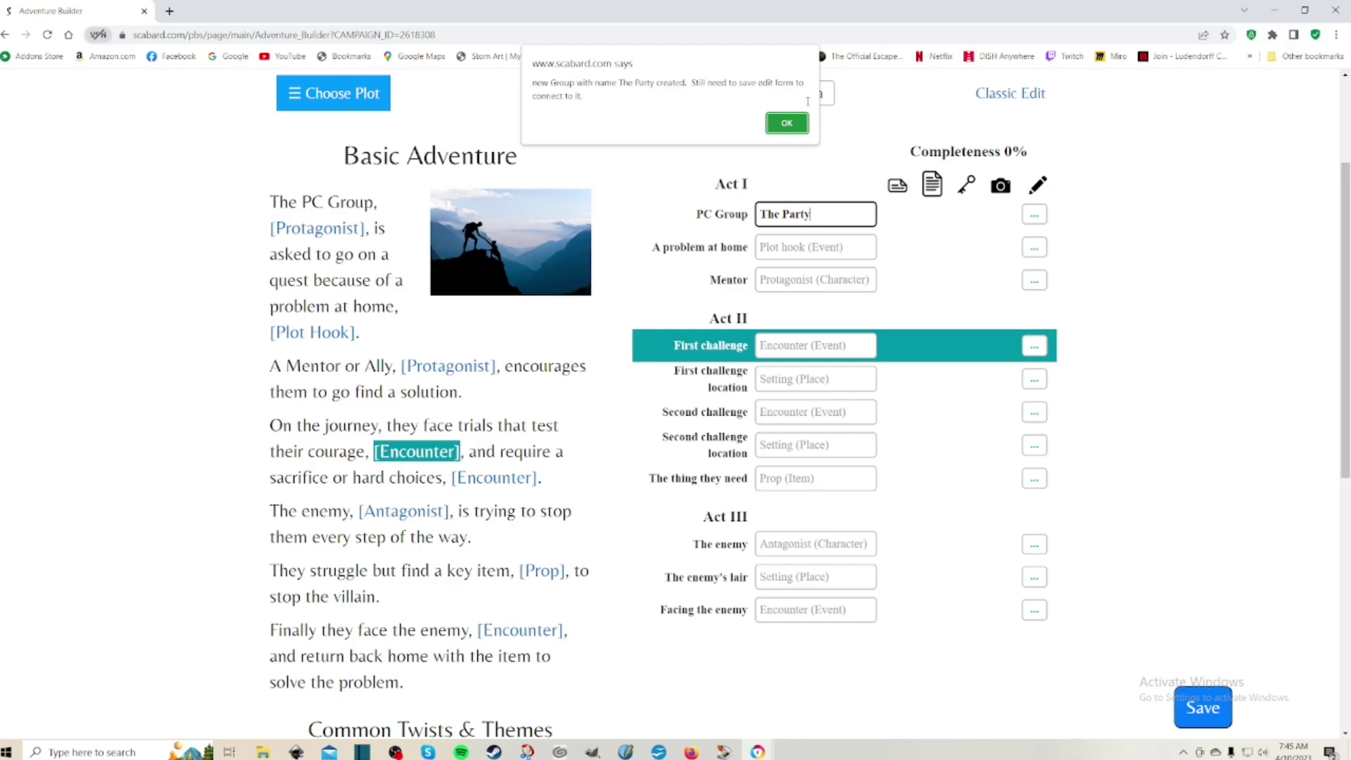
pyautogui.click(786, 123)
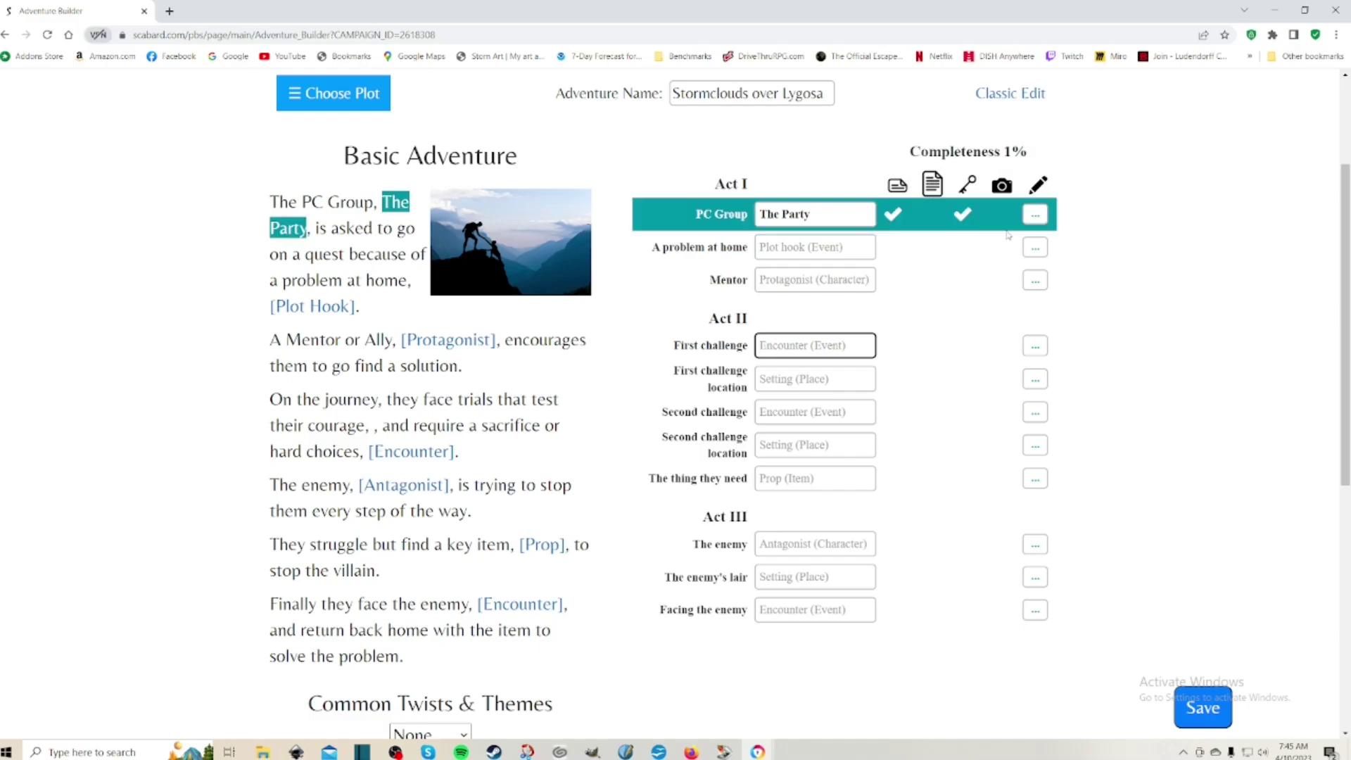
# Add "Tower of the Moon" as the problem at home, creating the event with summary "A tower that keeps appearing on the full moon, corrupting a vineyard.".
pyautogui.click(788, 245)
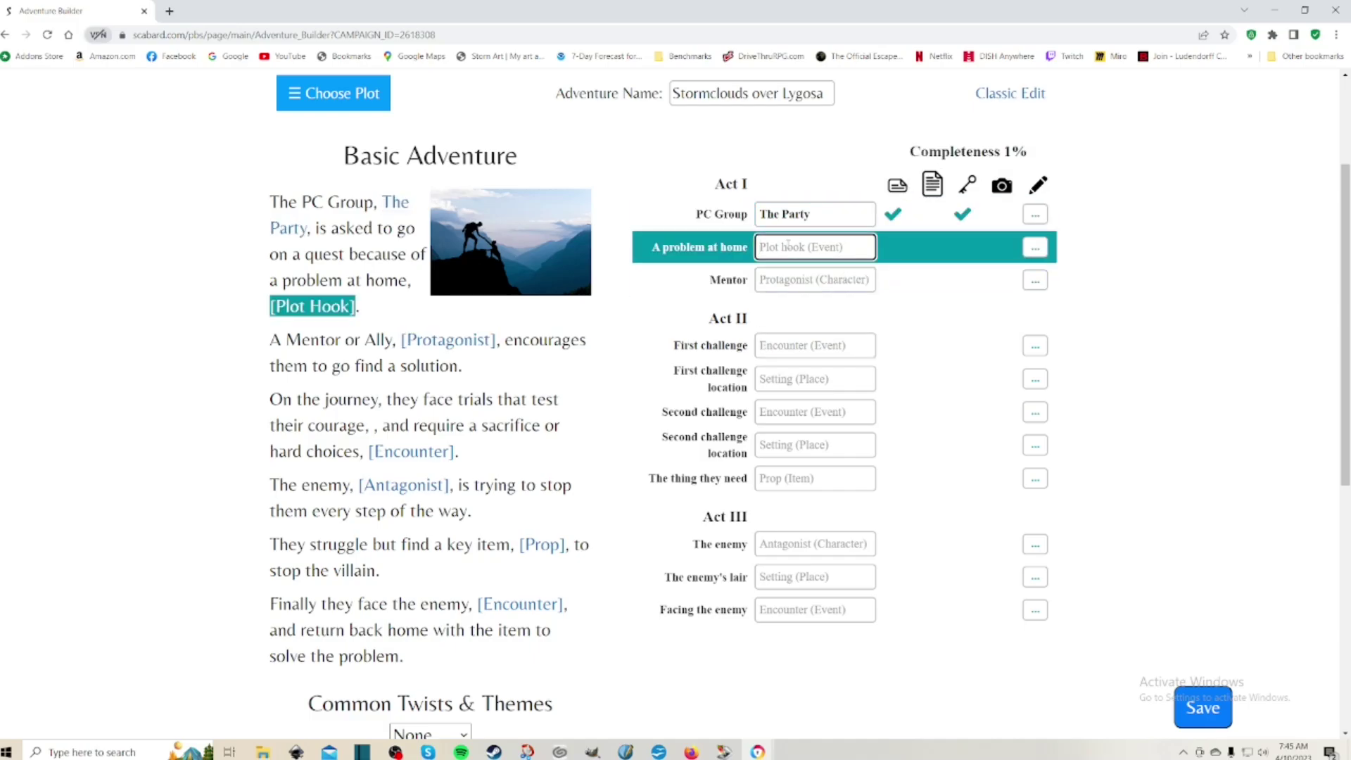
pyautogui.write('Tower of the Moon')
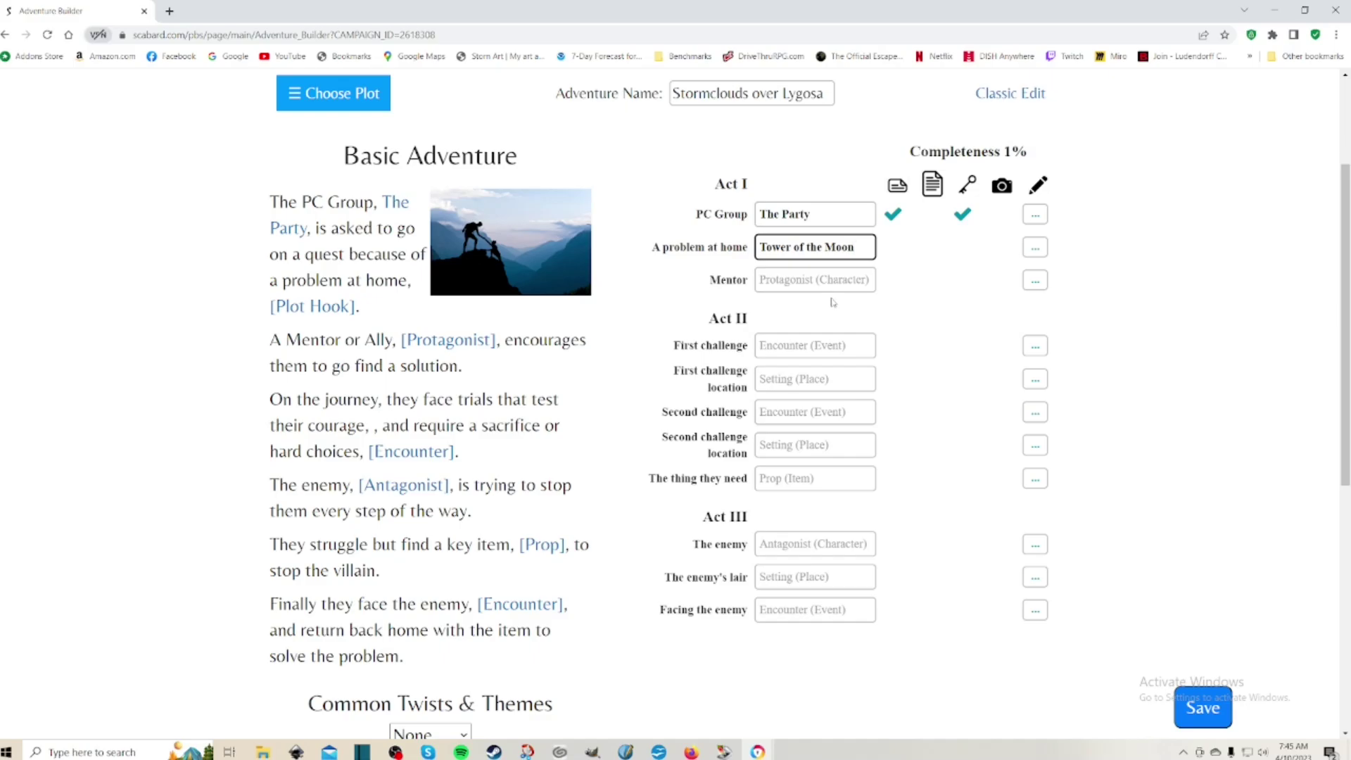
pyautogui.click(788, 281)
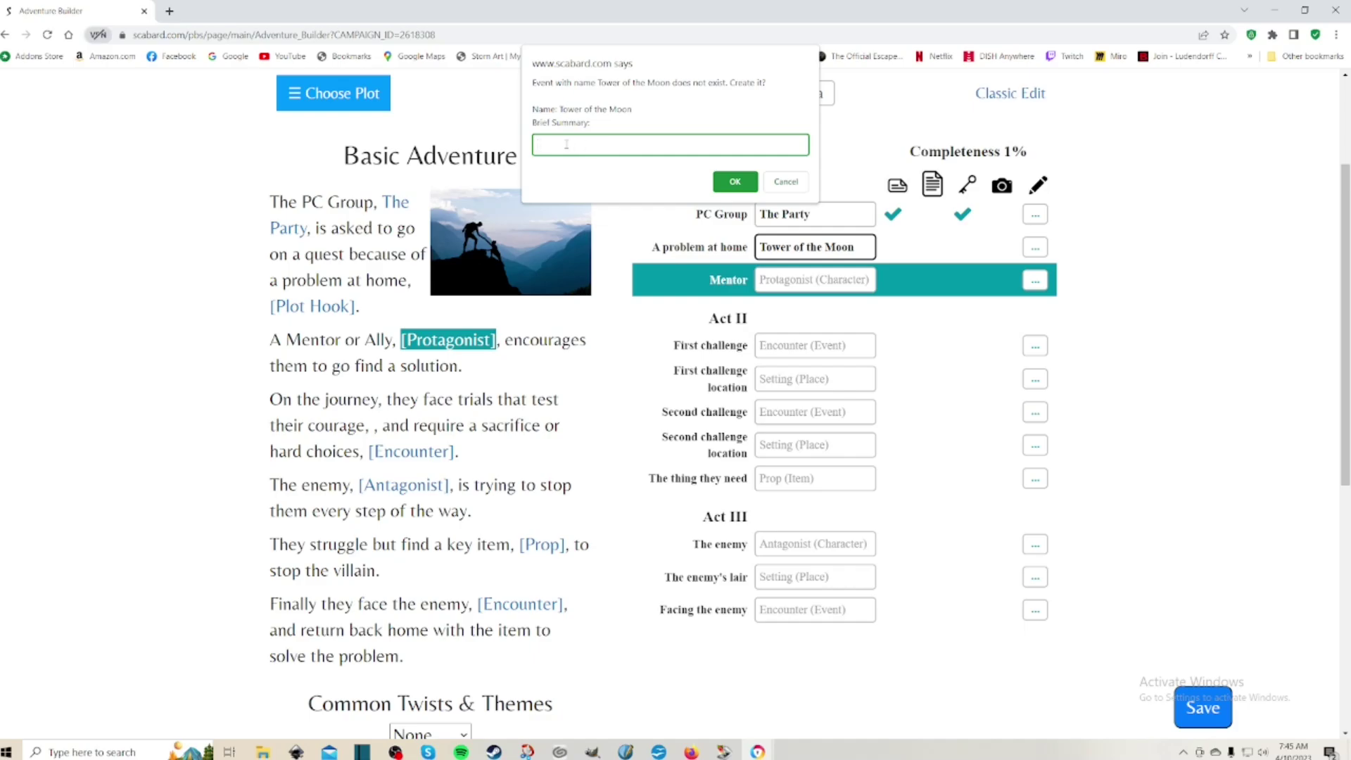
pyautogui.write('A tower that keeps appearing on the full mo')
pyautogui.write('on, corrupting a vineyard')
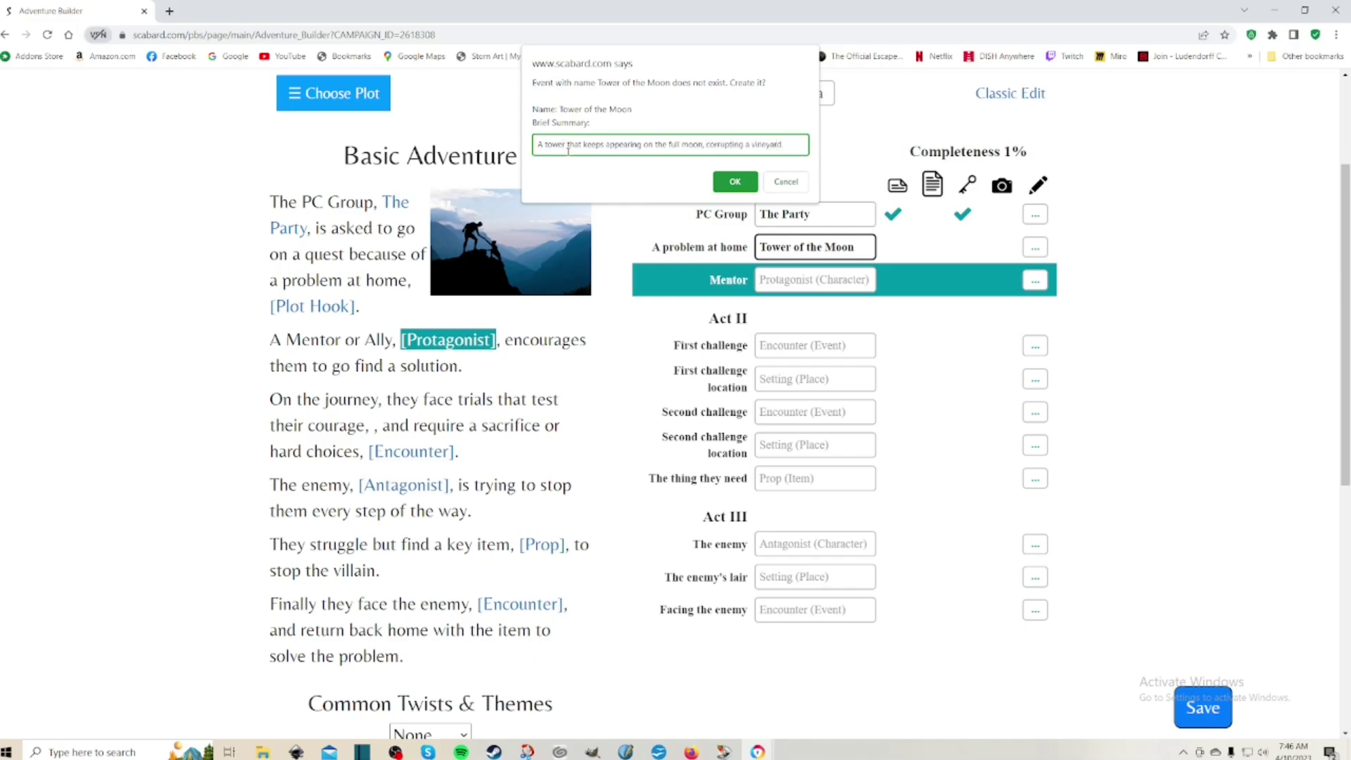
pyautogui.write('.')
pyautogui.click(734, 181)
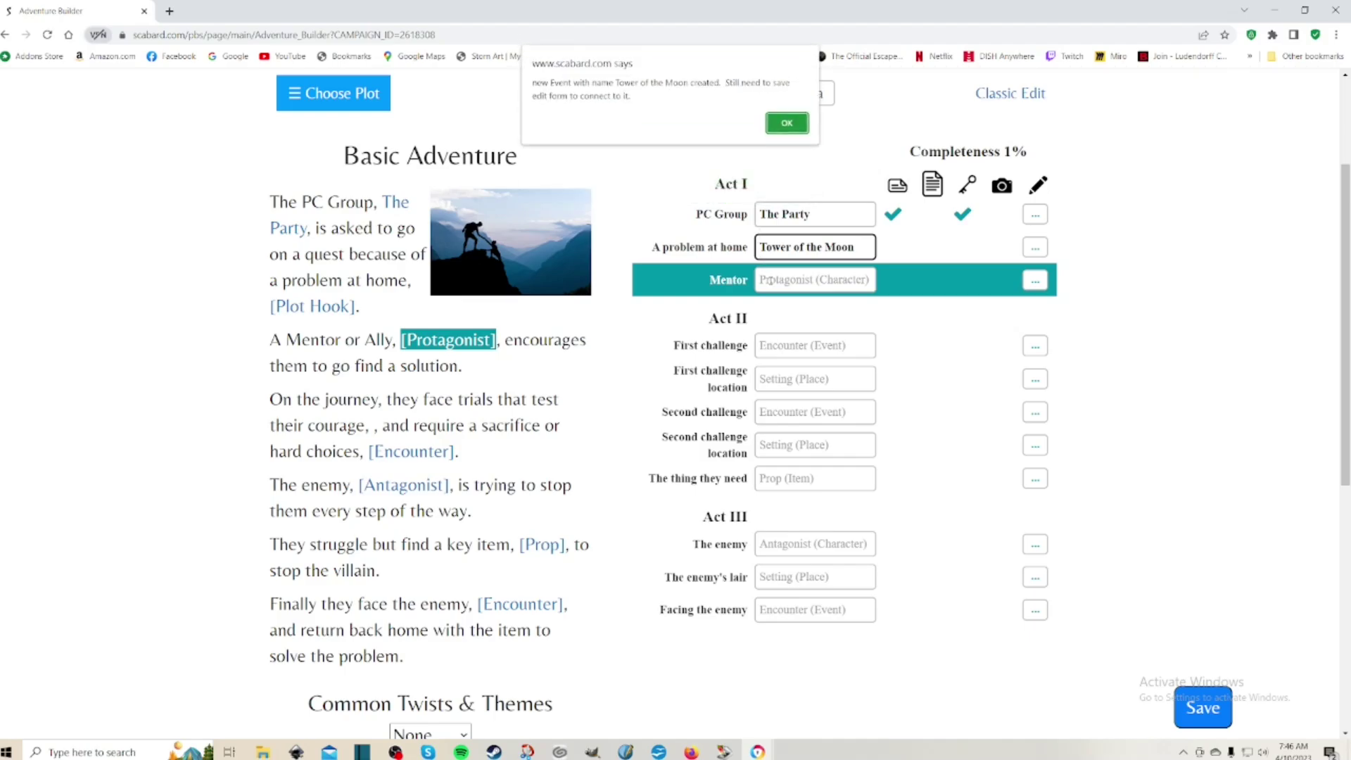
pyautogui.click(785, 125)
# Enter "Hannah Tannelorn" as the Mentor in Act I and create the character with the brief summary "1st floor".
pyautogui.click(773, 281)
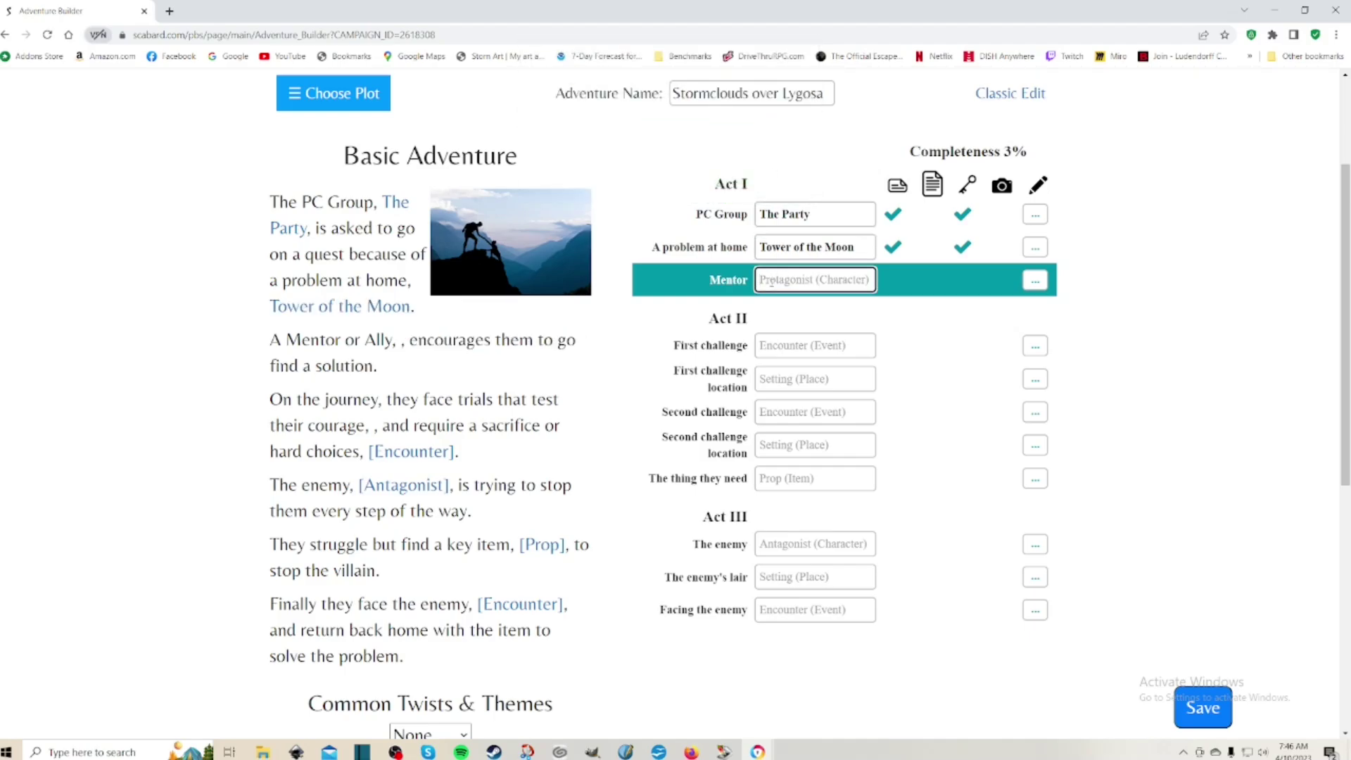
pyautogui.write('Hannah')
pyautogui.write('Tannelorn')
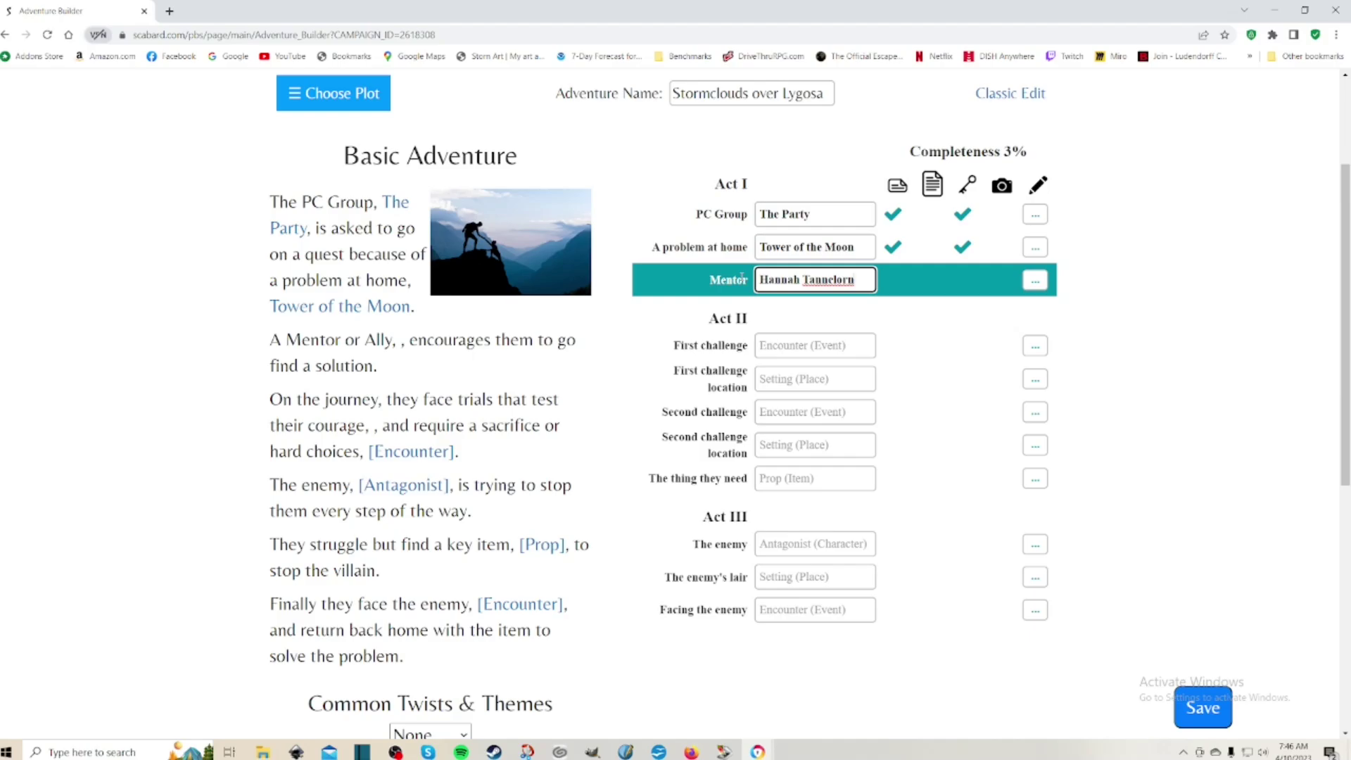
pyautogui.click(795, 347)
pyautogui.write('t')
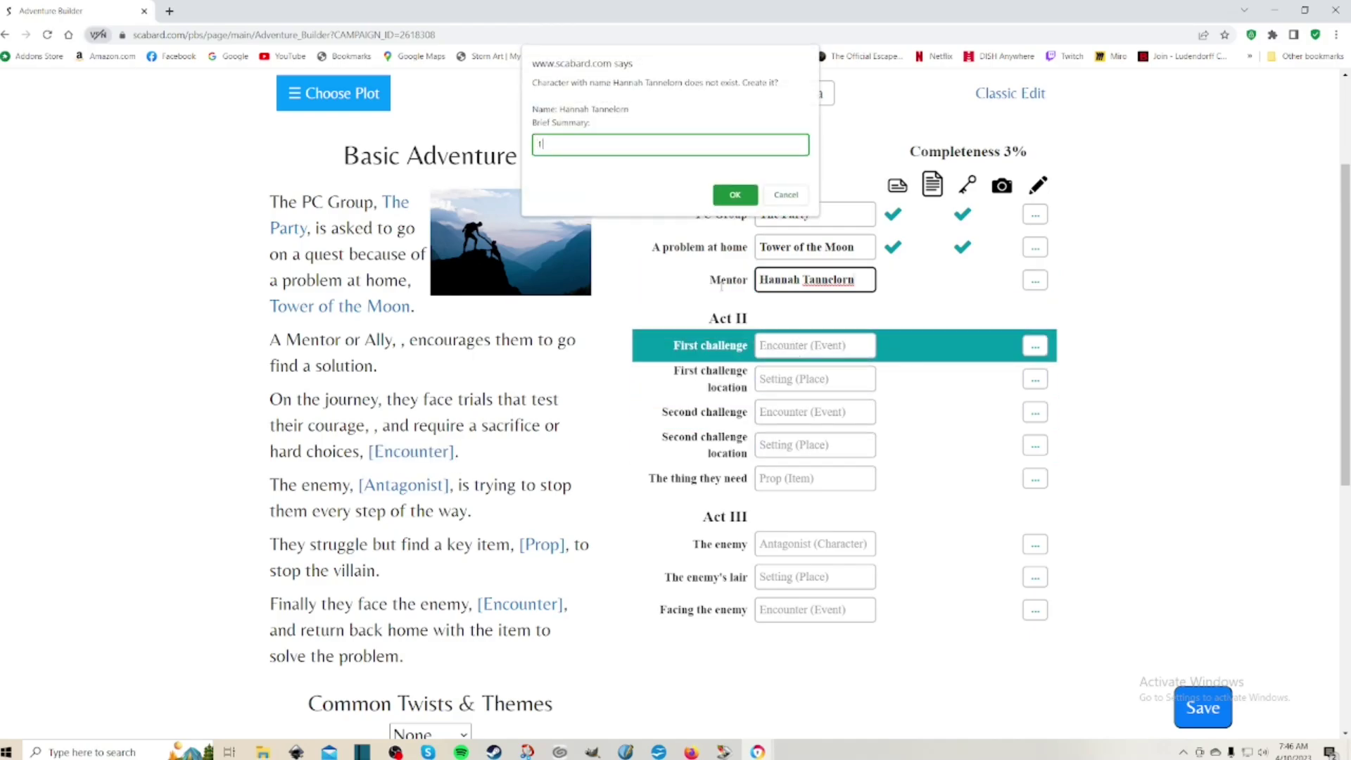
pyautogui.write('st floor')
pyautogui.click(730, 204)
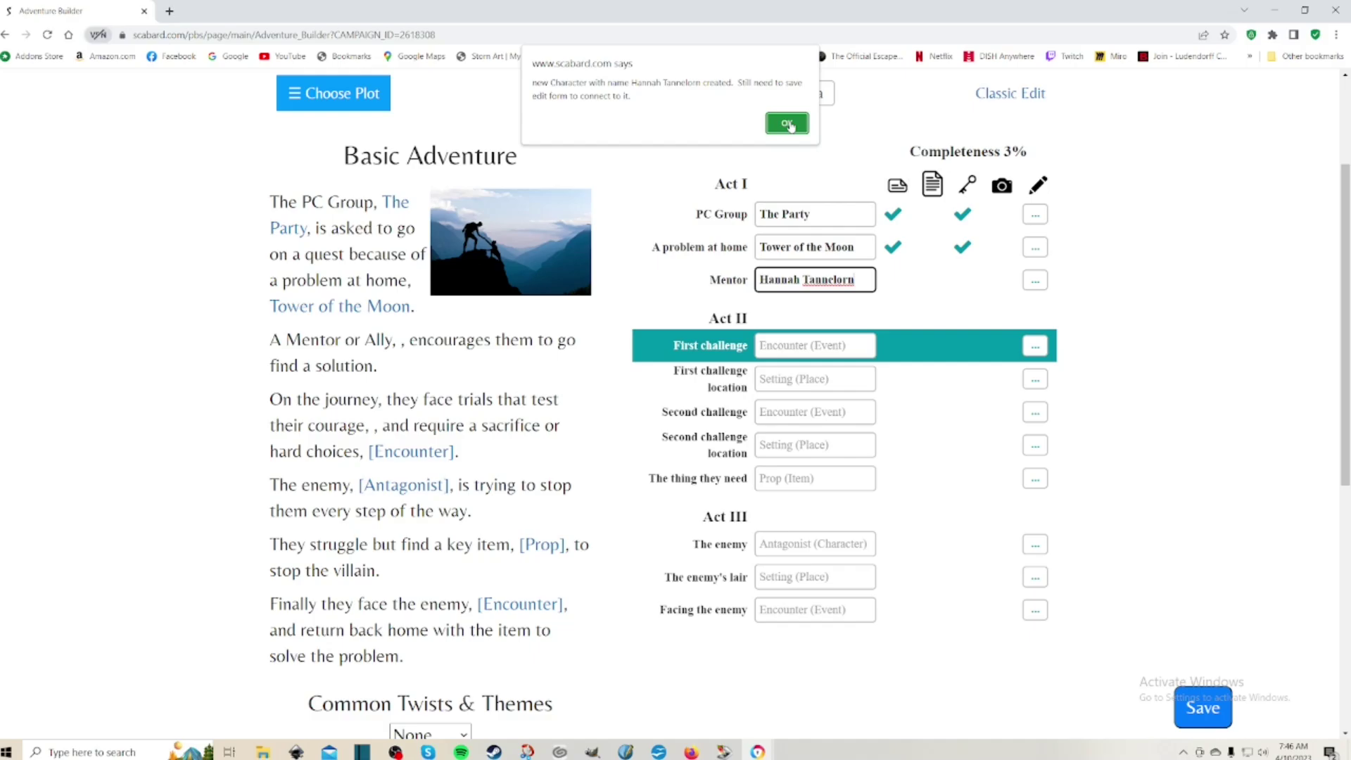
pyautogui.click(788, 125)
# Enter "1st floor" as the first challenge in Act II and create the event with the summary "Two ghoulish adversaries await.".
pyautogui.click(784, 345)
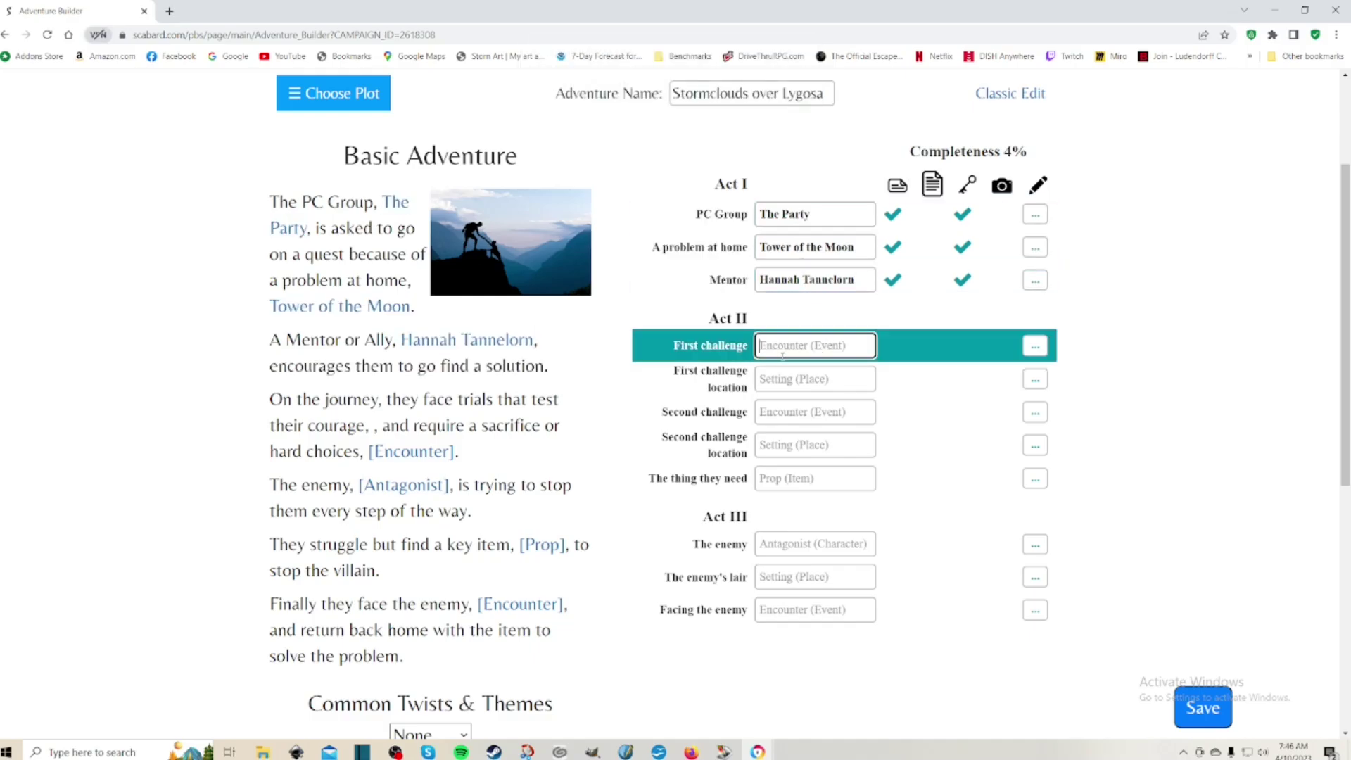
pyautogui.write('1st floor')
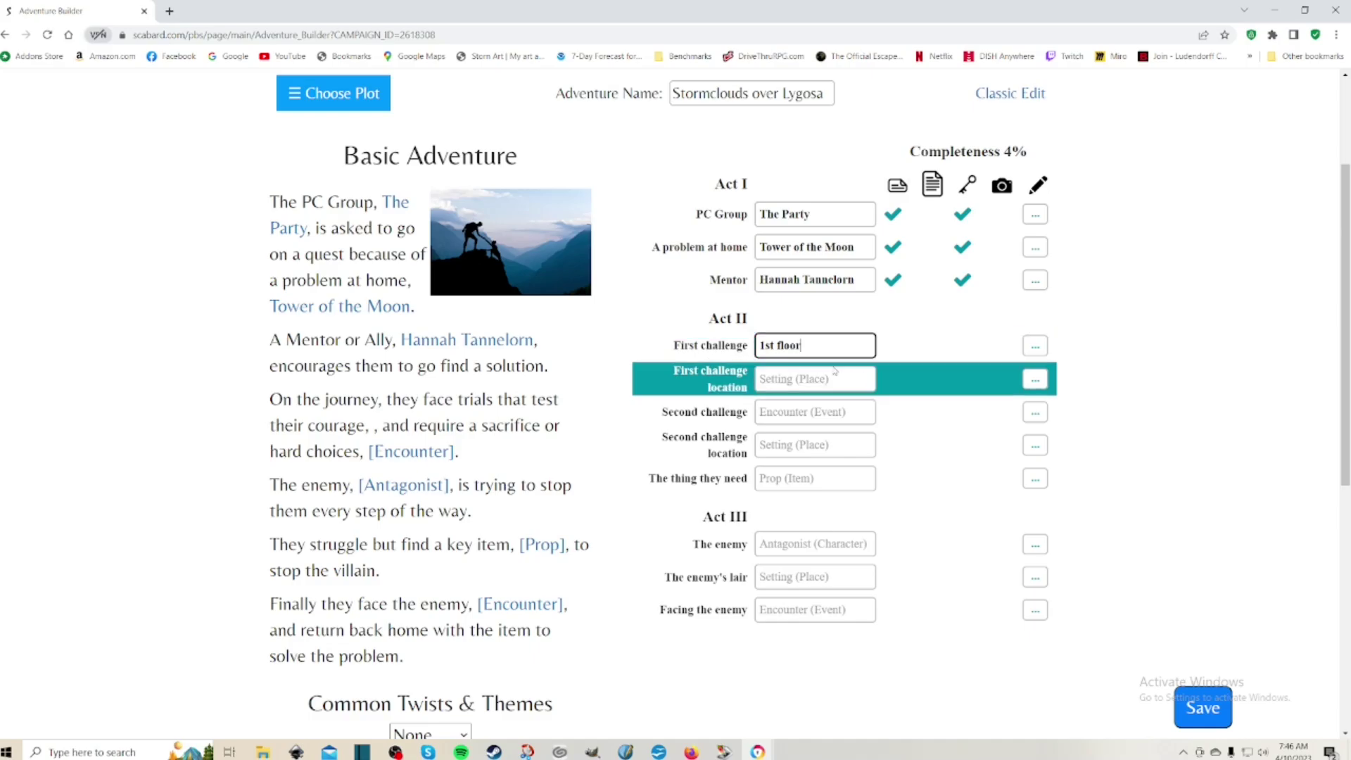
pyautogui.click(793, 378)
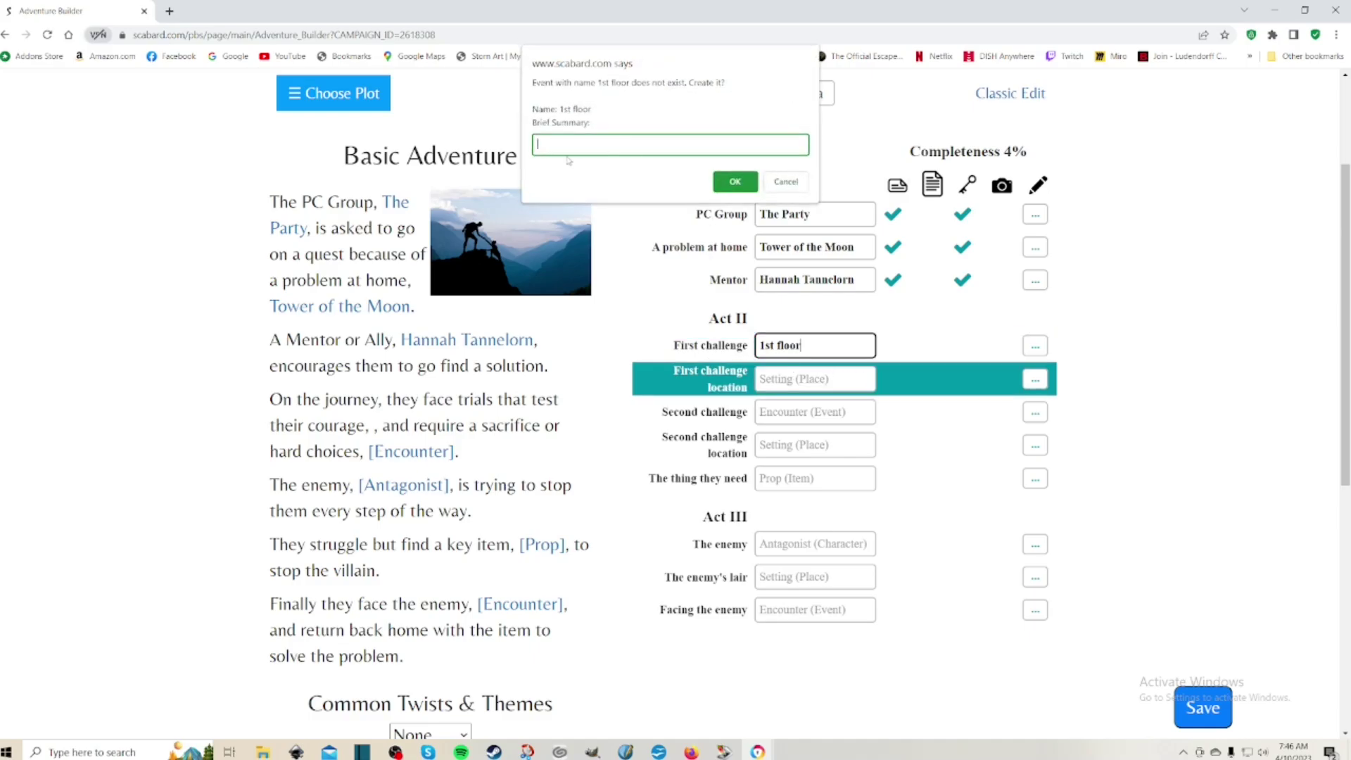
pyautogui.write('Two ghoulish av')
pyautogui.press('BackSpace')
pyautogui.write('dversaries await.')
pyautogui.press('Return')
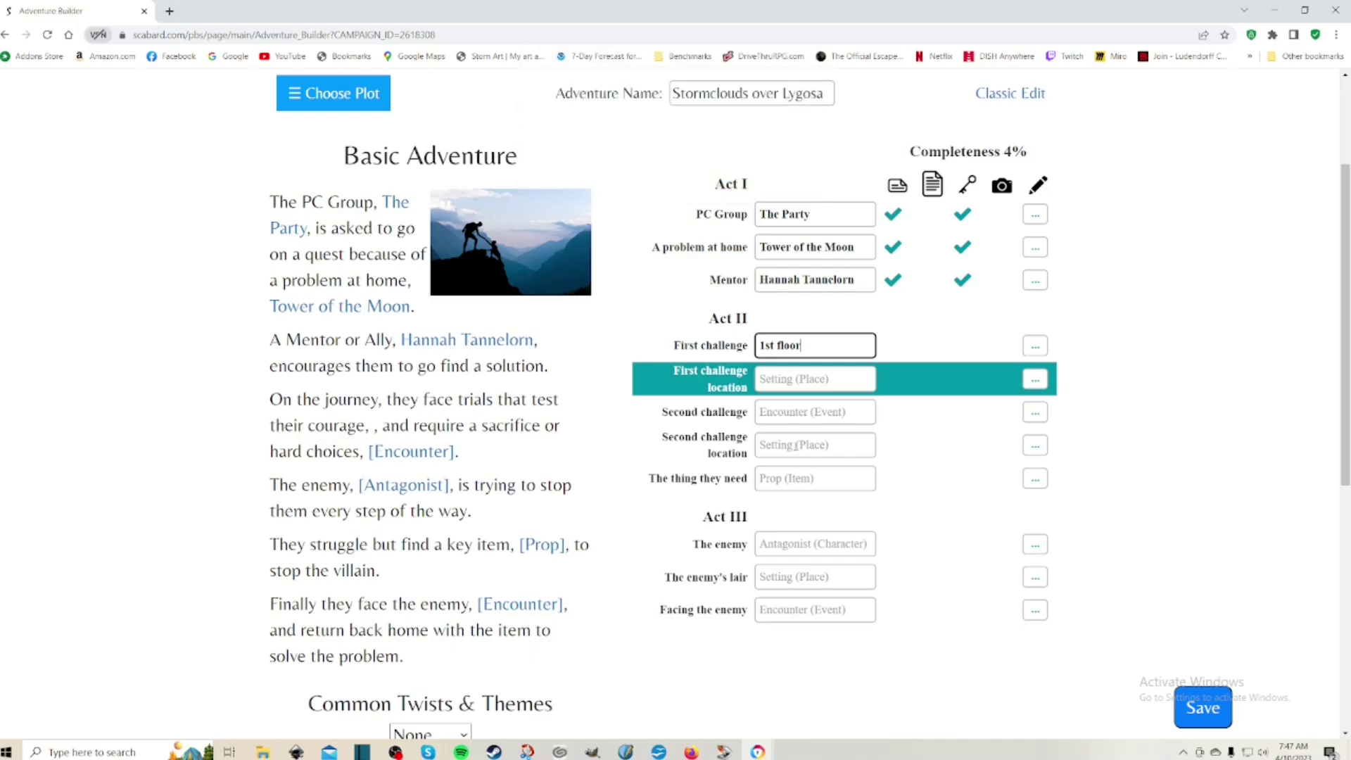
pyautogui.click(786, 123)
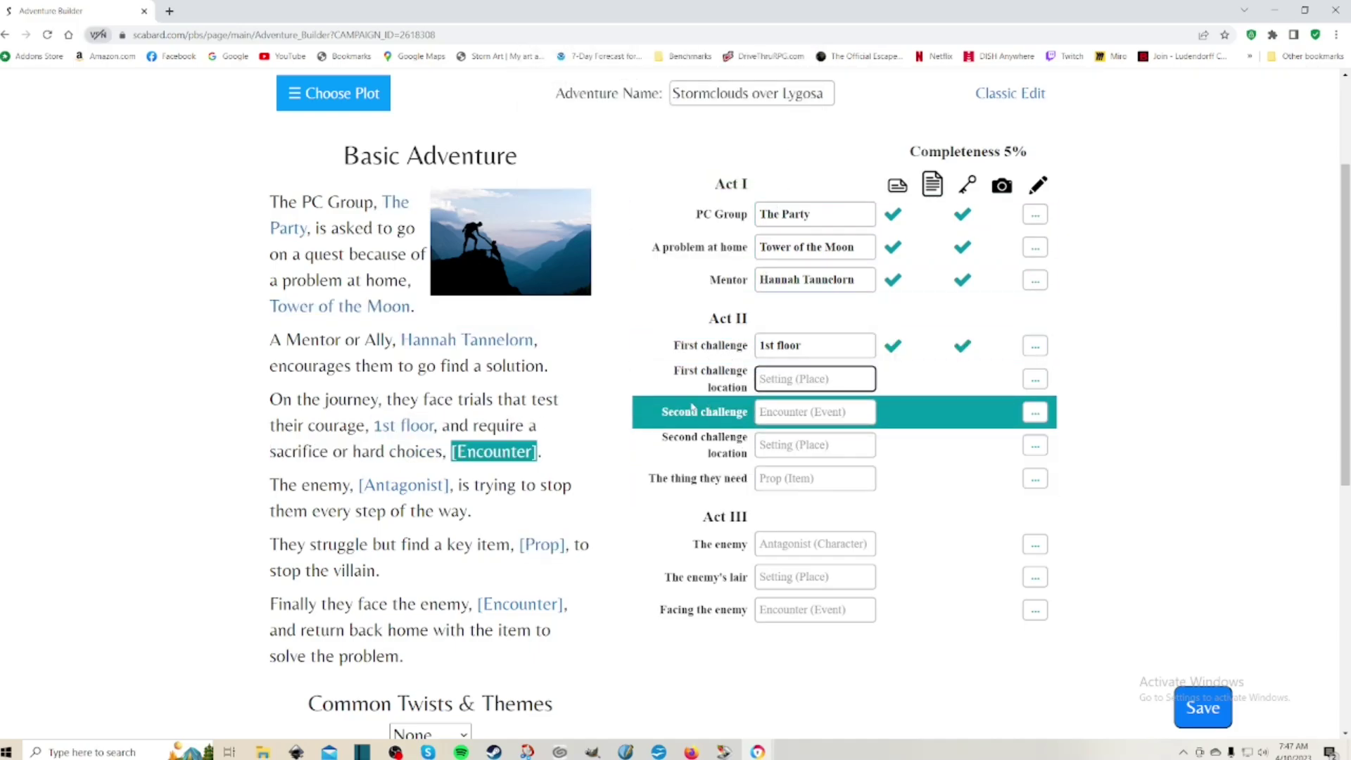
# Save the "Stormclouds over Lygosa" adventure to the campaign.
pyautogui.scroll(3, 693, 408)
pyautogui.scroll(-3, 692, 407)
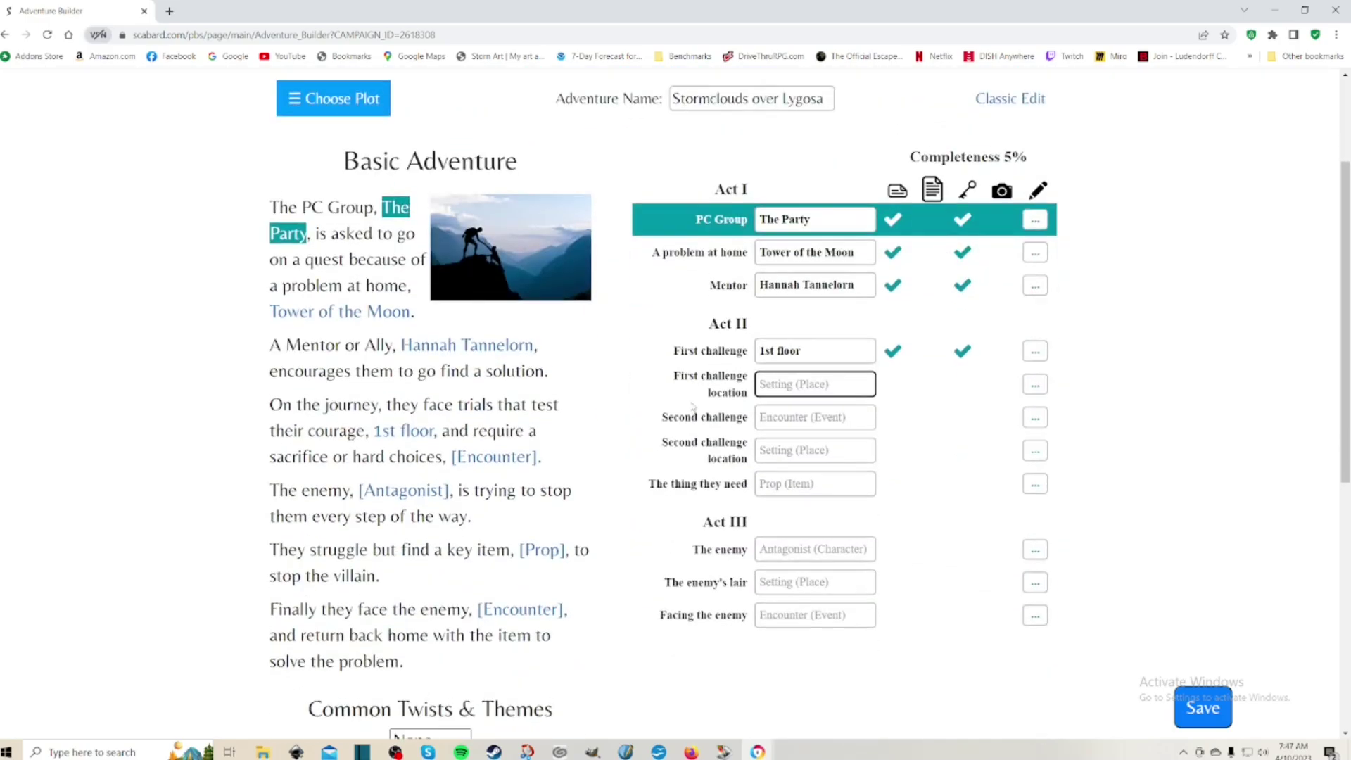
pyautogui.scroll(2, 693, 407)
pyautogui.scroll(-1, 693, 407)
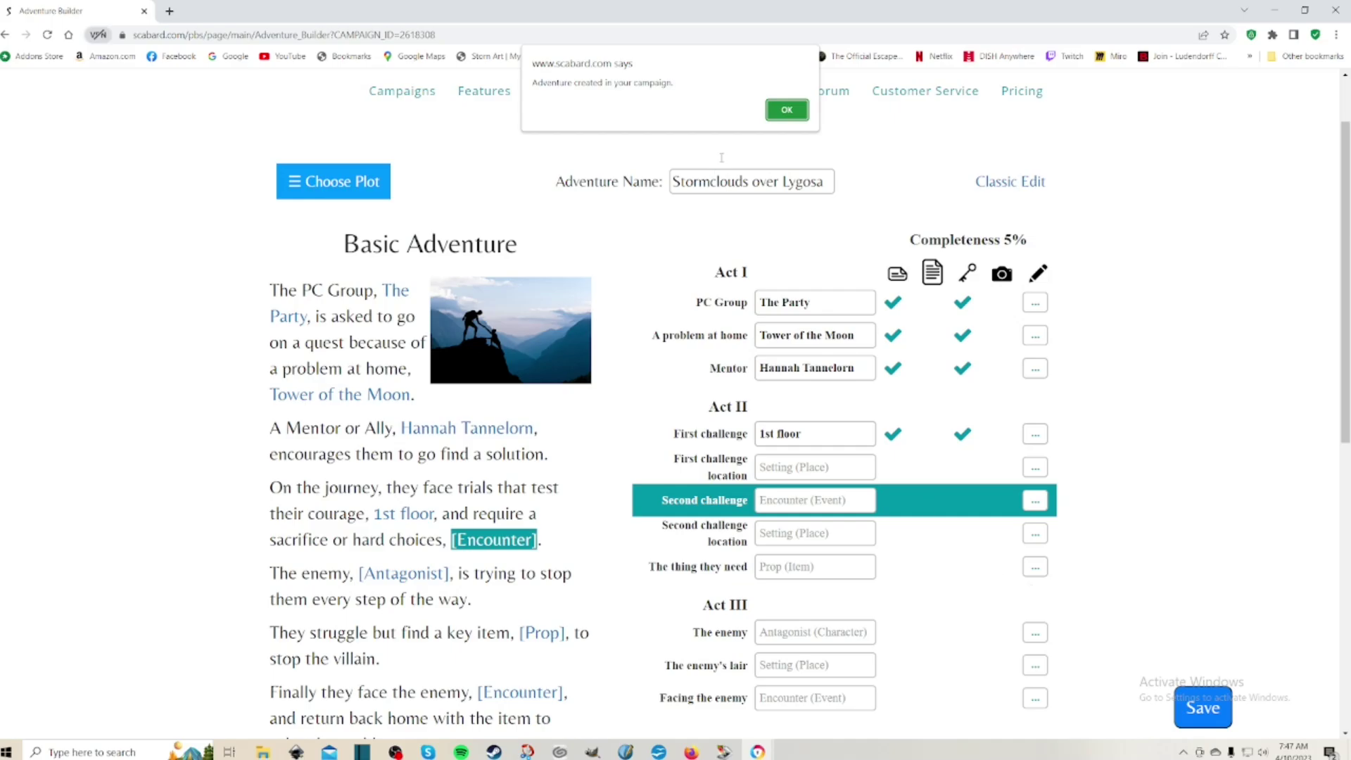
pyautogui.click(802, 110)
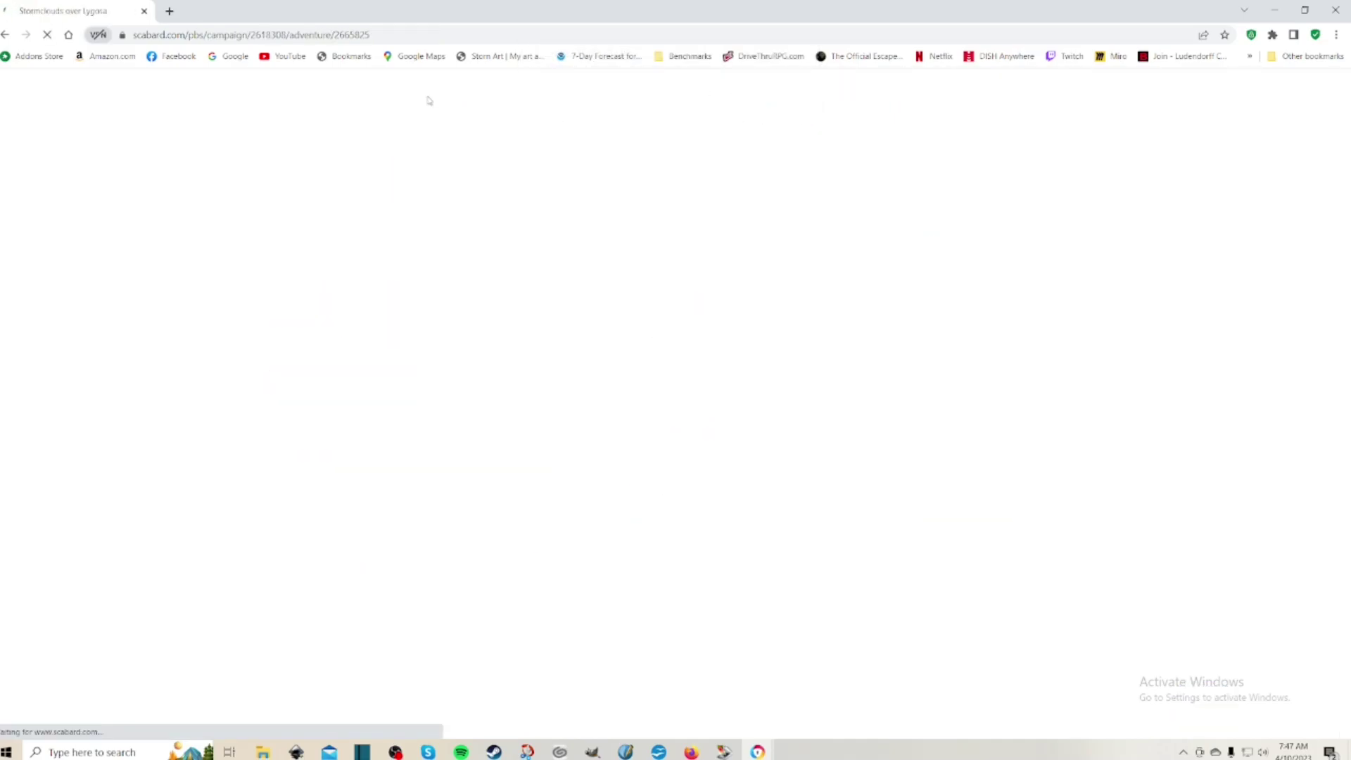
# Open the mentor Hannah Tannelorn's character page from the adventure's list of connected entries.
pyautogui.scroll(-5, 553, 303)
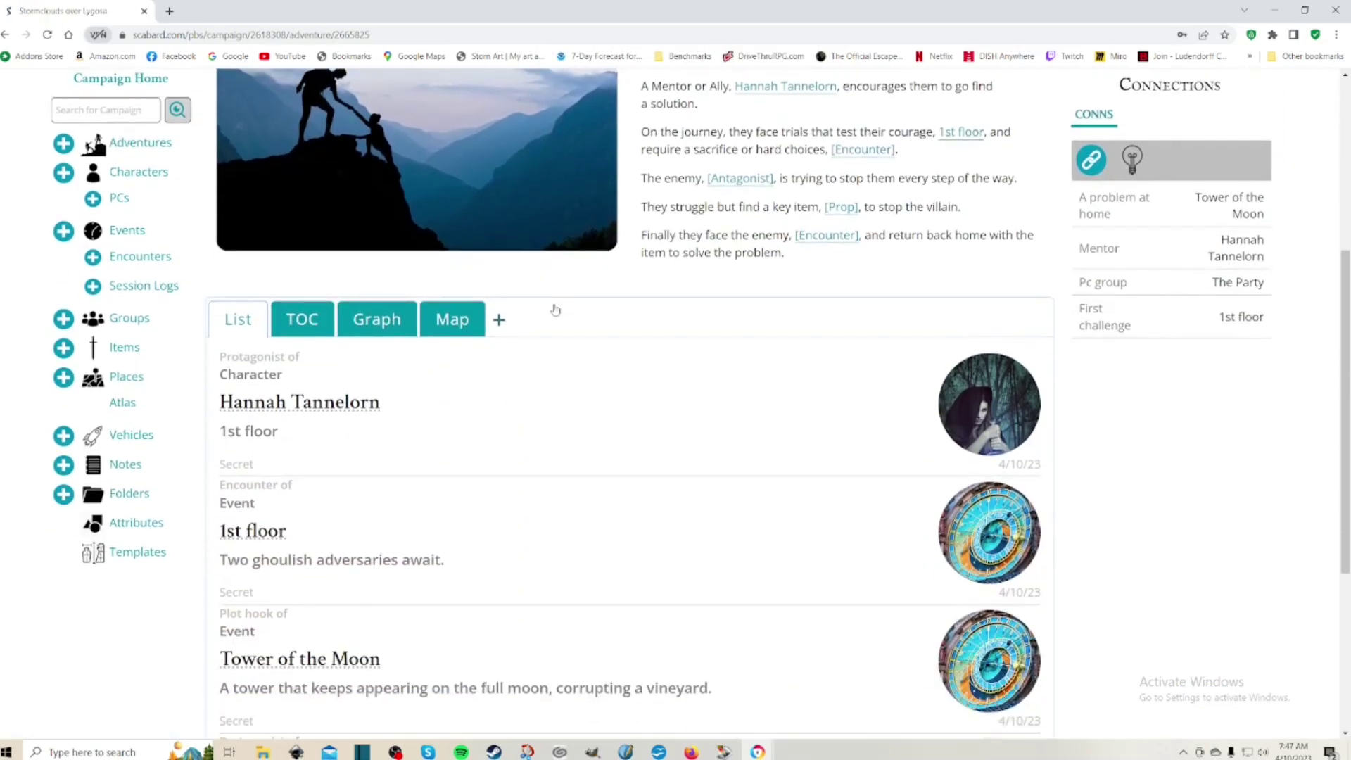
pyautogui.scroll(-6, 555, 309)
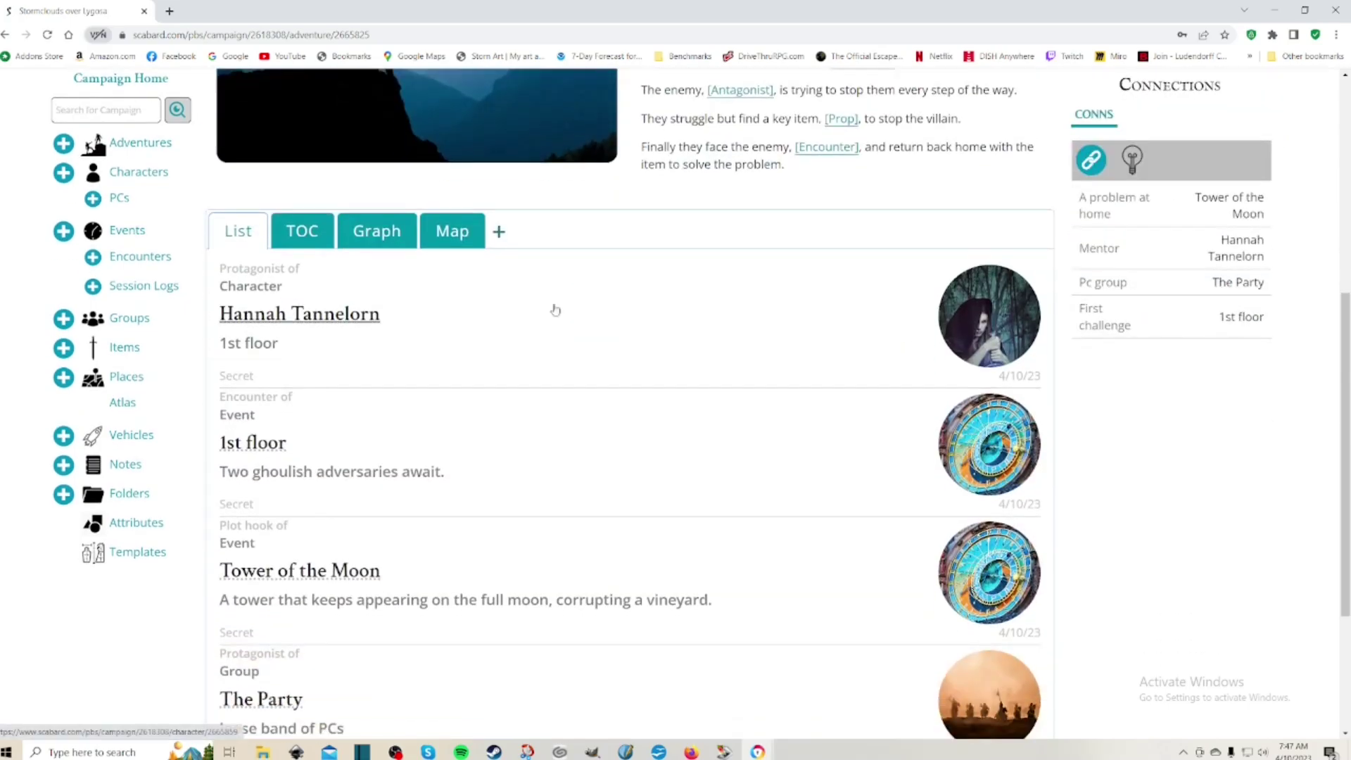
pyautogui.click(355, 320)
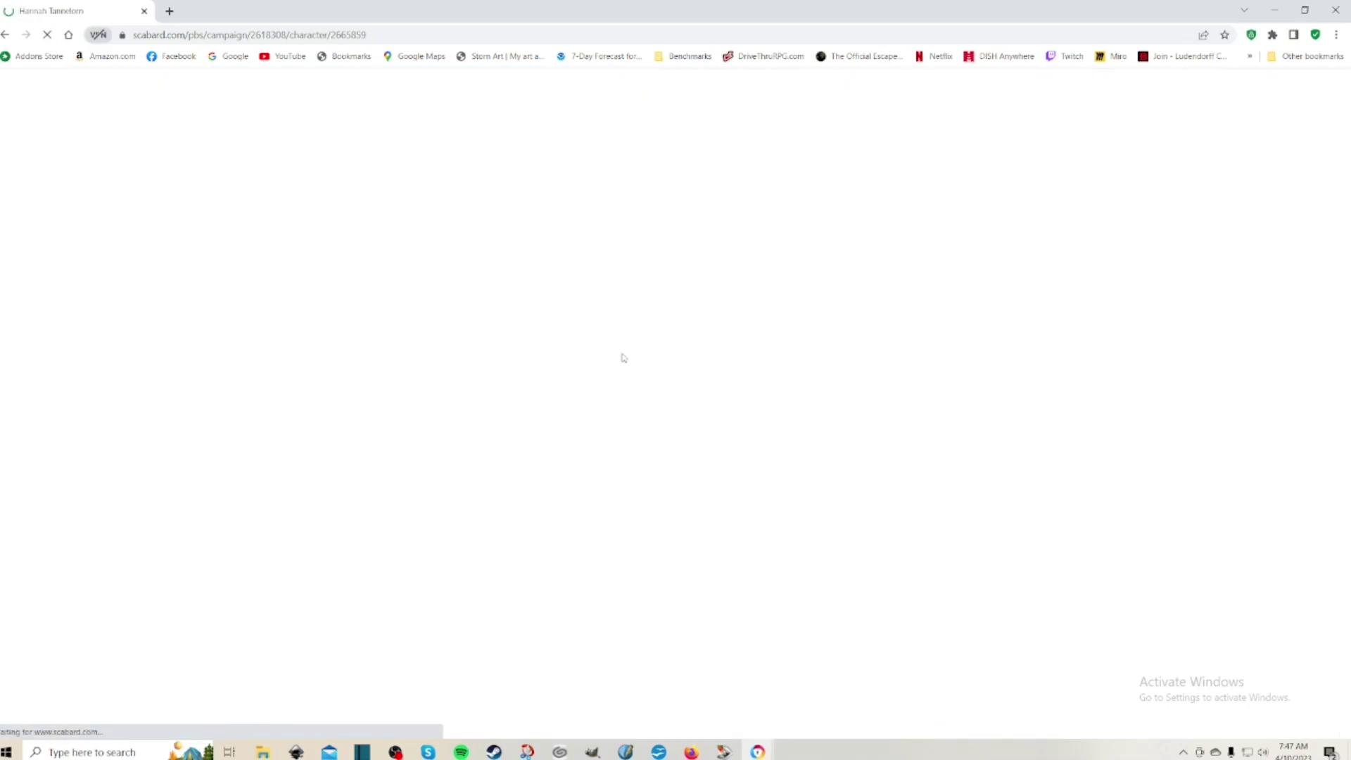
pyautogui.scroll(-4, 612, 355)
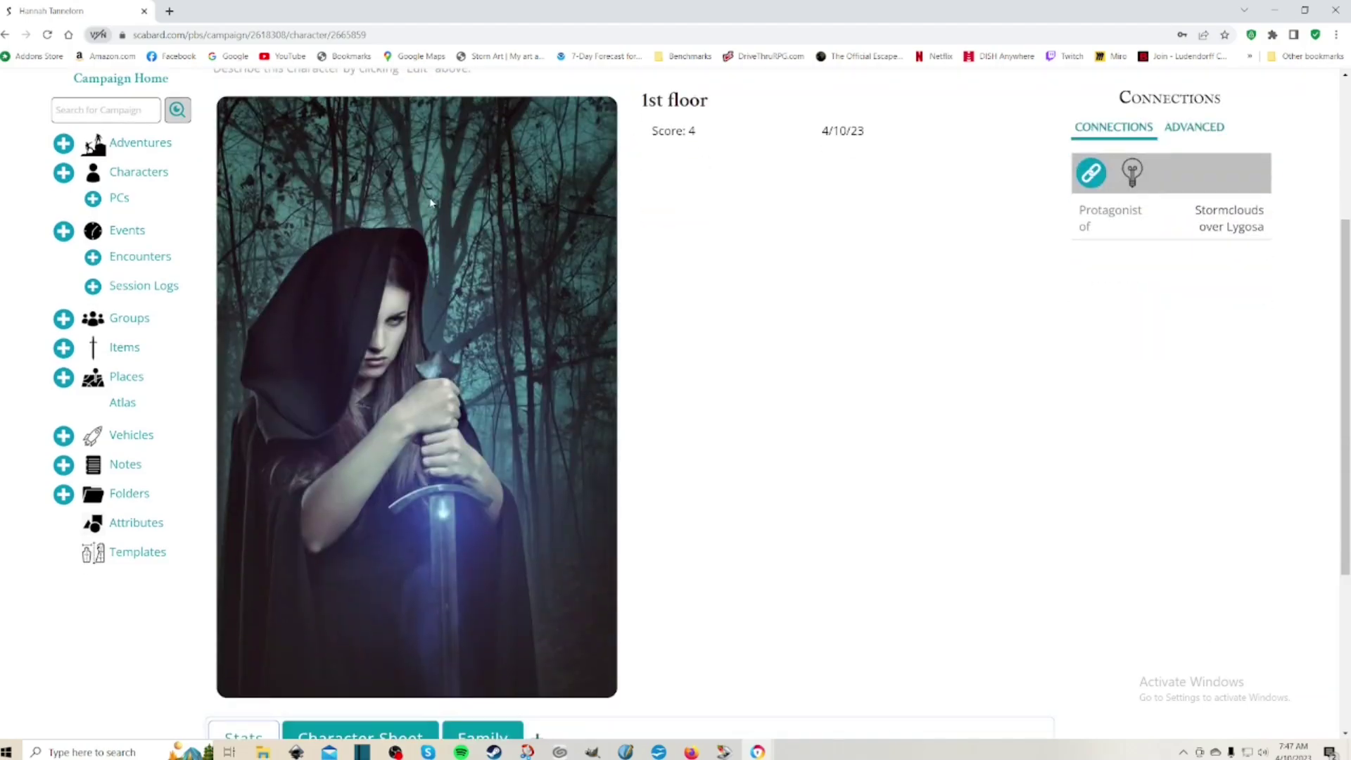
pyautogui.scroll(4, 431, 202)
pyautogui.click(423, 297)
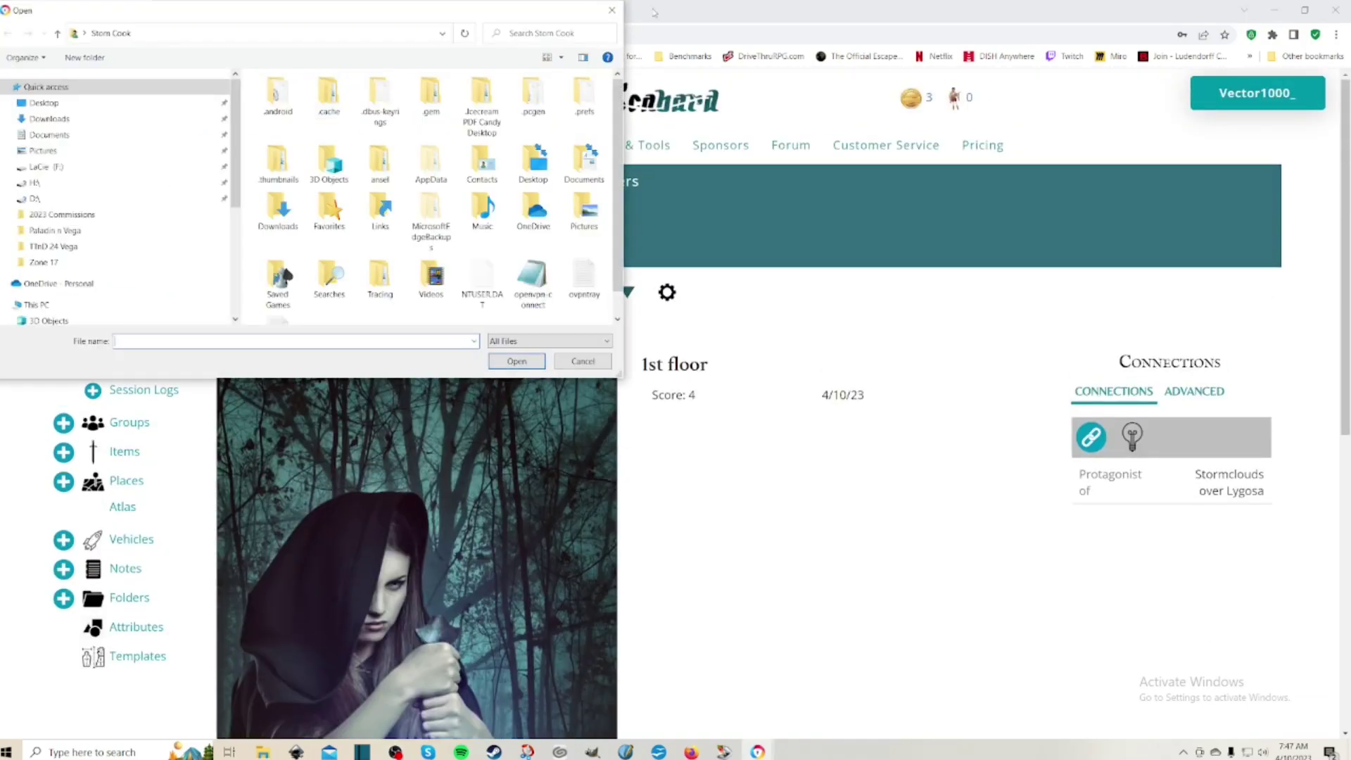
pyautogui.click(611, 10)
# Edit the Hannah Tannelorn character and replace its image URL with the copied i.pinimg.com picture link.
pyautogui.click(243, 298)
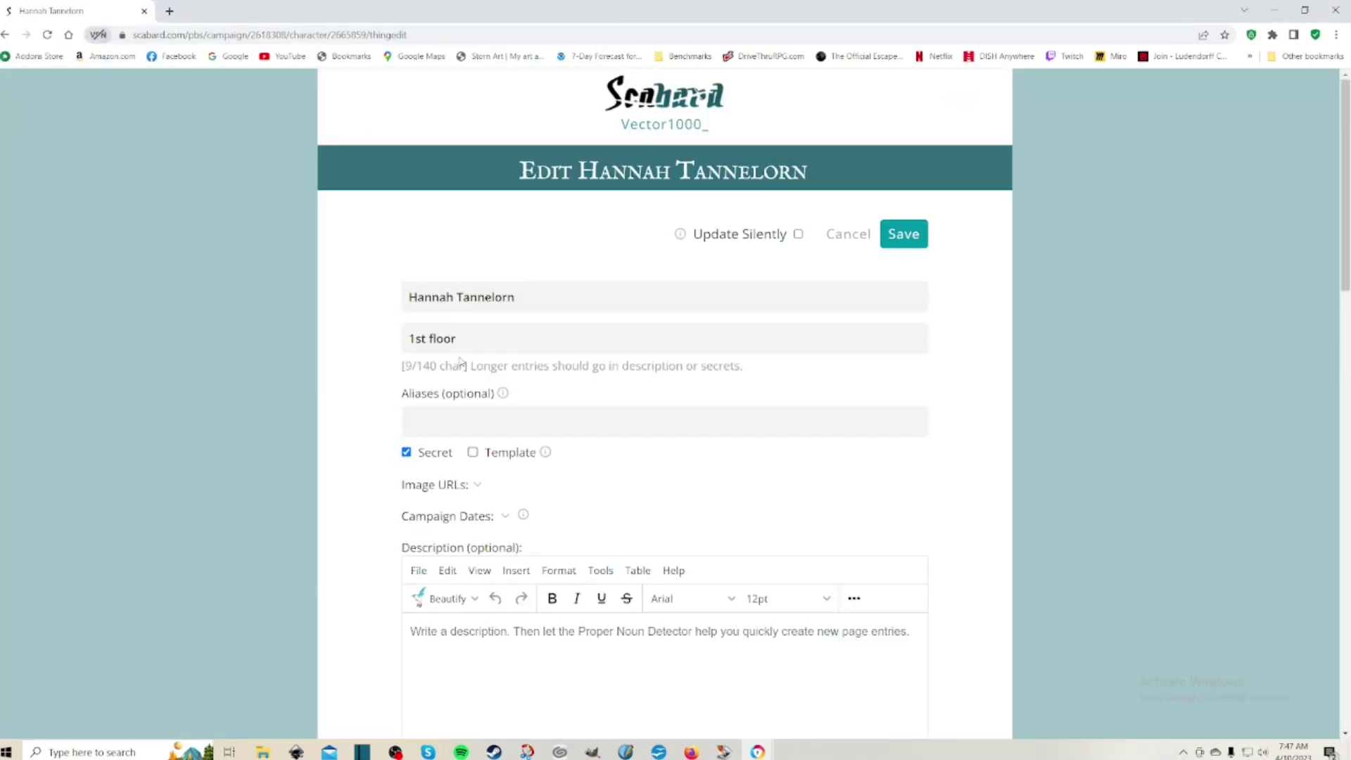
pyautogui.scroll(-2, 701, 370)
pyautogui.scroll(-1, 701, 370)
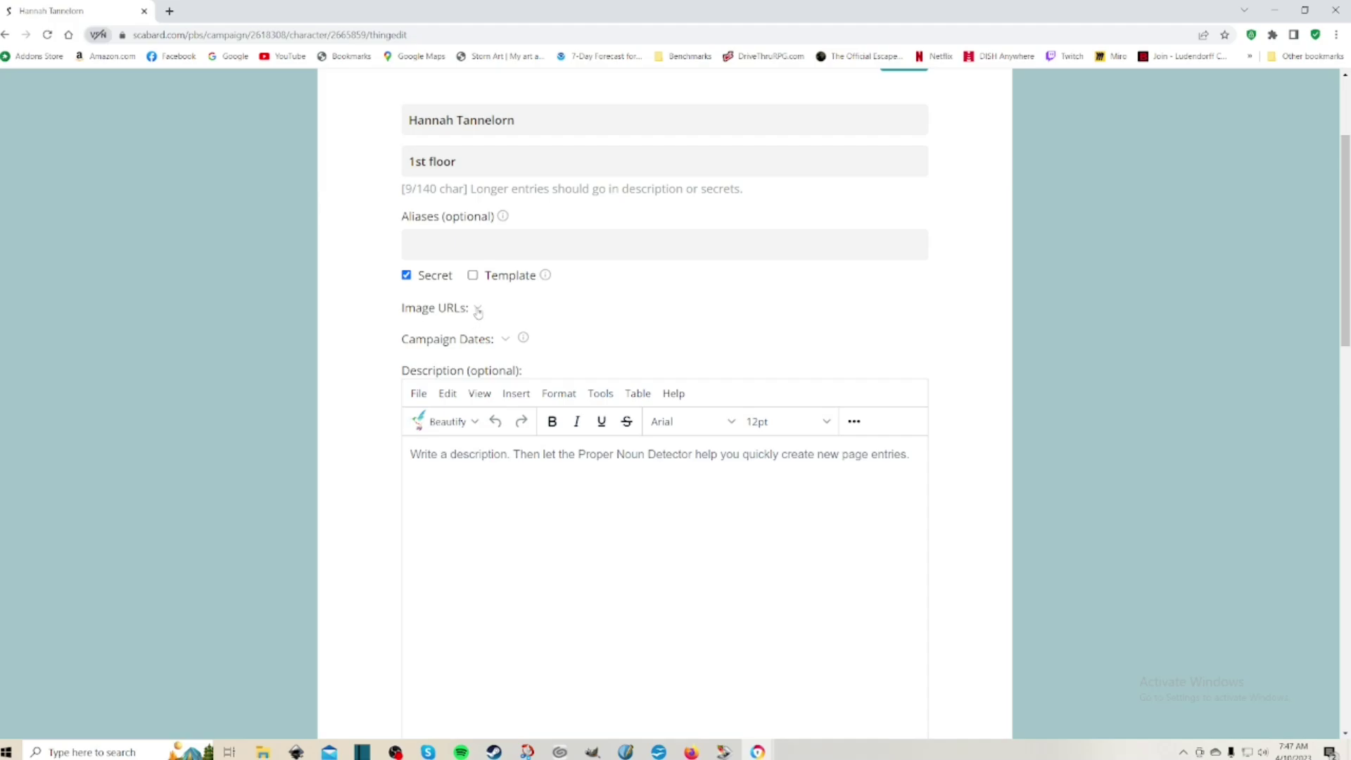
pyautogui.click(476, 309)
pyautogui.moveTo(820, 361); pyautogui.dragTo(438, 399)
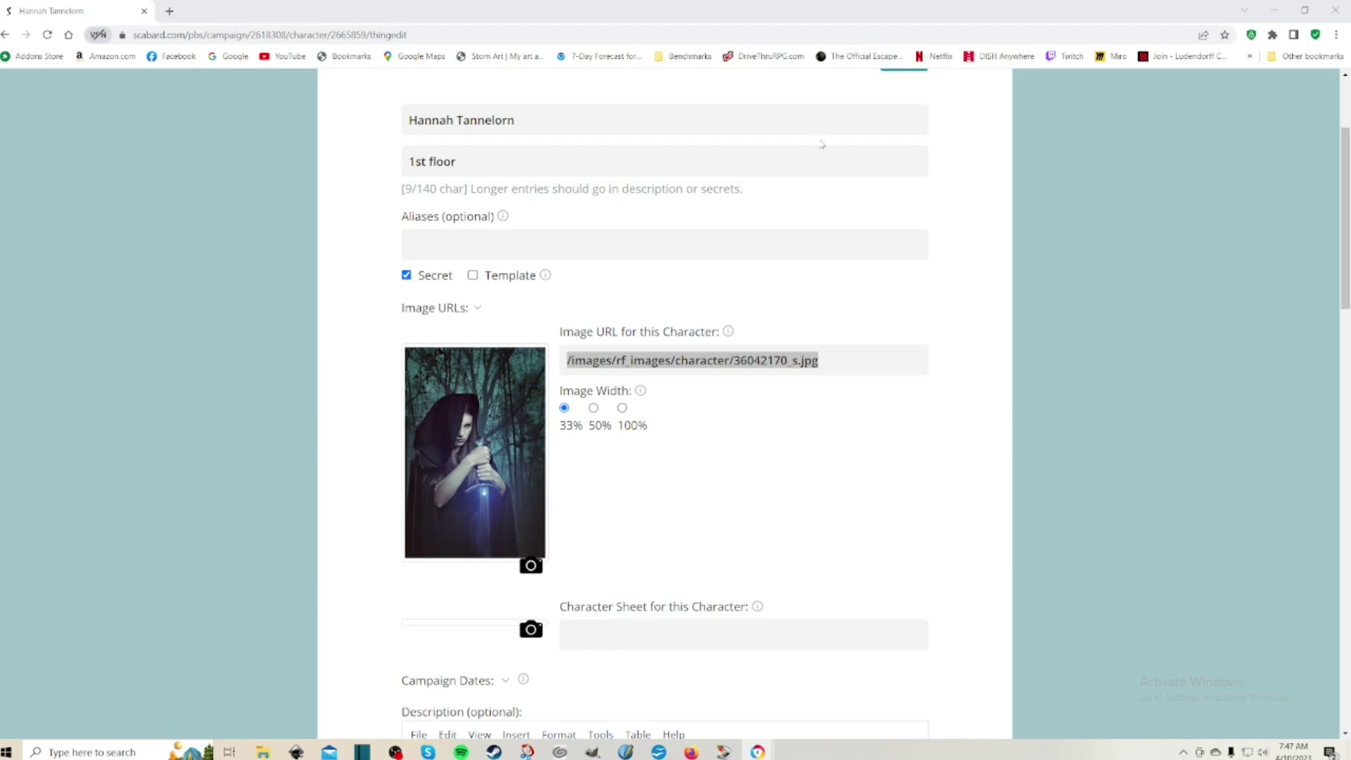
pyautogui.click(859, 357)
pyautogui.moveTo(859, 357); pyautogui.dragTo(485, 365)
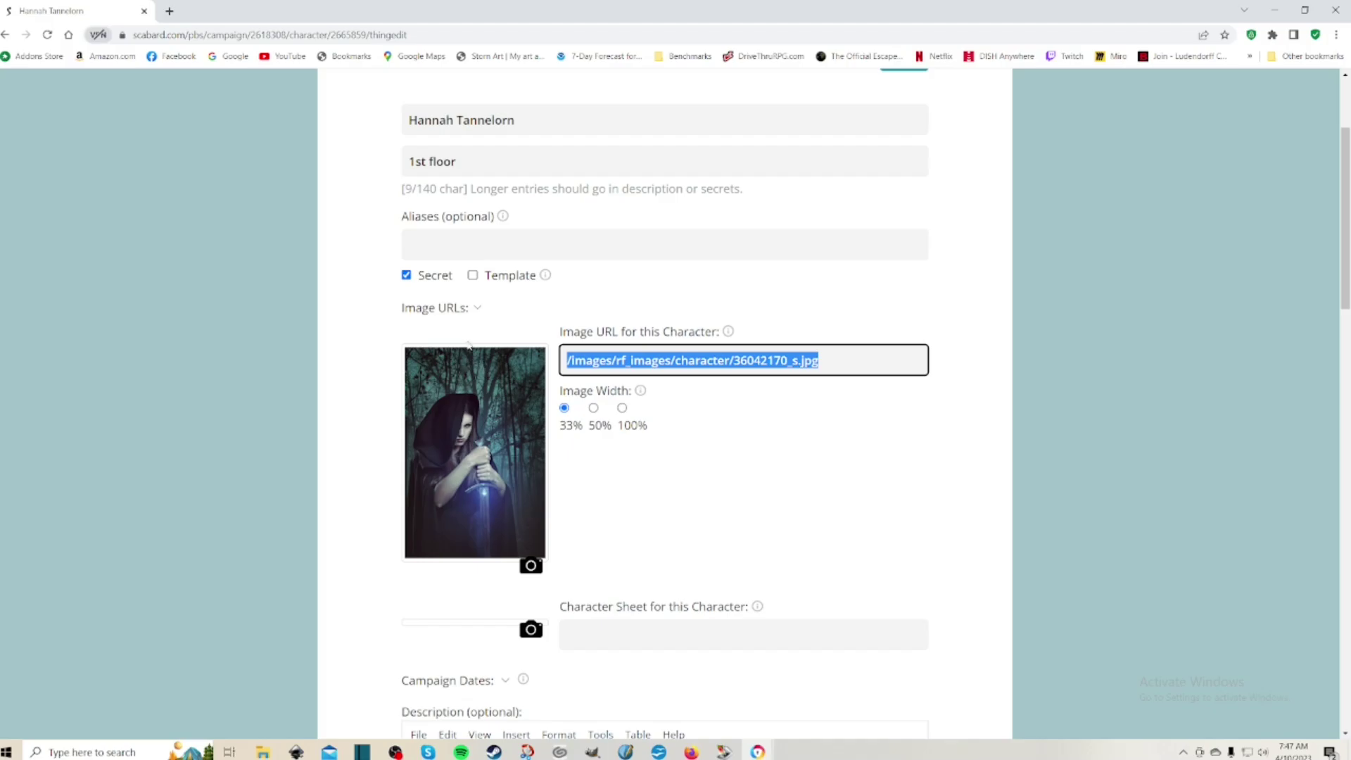
pyautogui.hotkey('ctrl', 'v')
pyautogui.scroll(-4, 616, 462)
pyautogui.scroll(4, 615, 464)
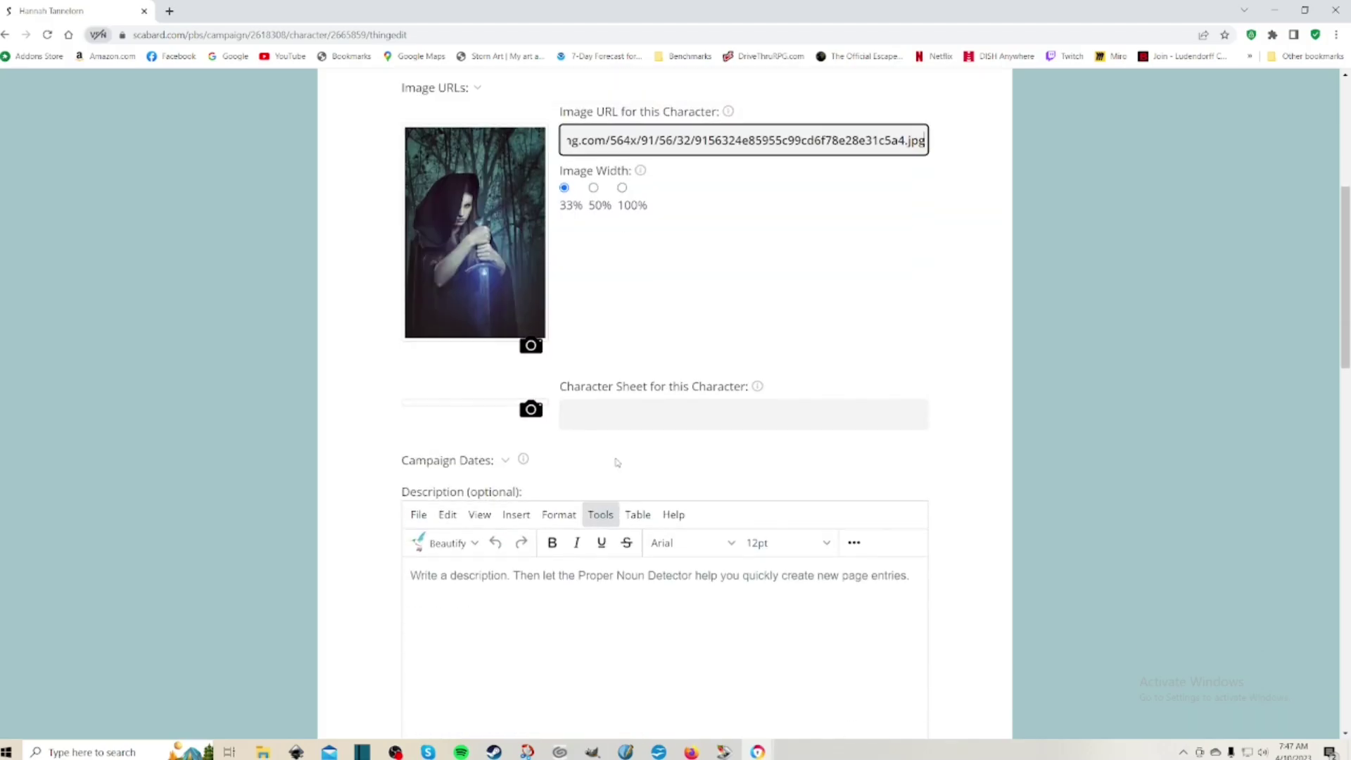
# Clear the character's brief summary and enter the description "Highly efficient owner of Tannelorn Vineyards.".
pyautogui.tripleClick(458, 161)
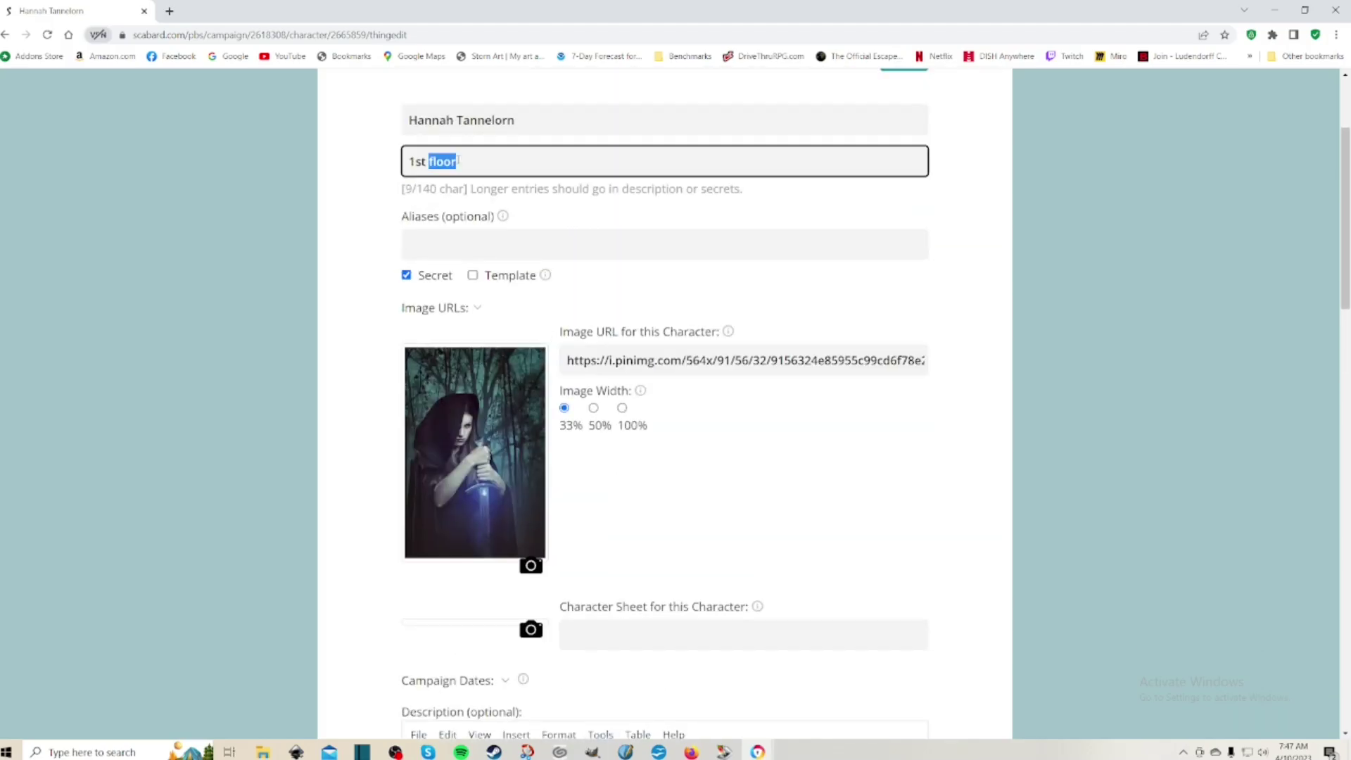
pyautogui.press('BackSpace')
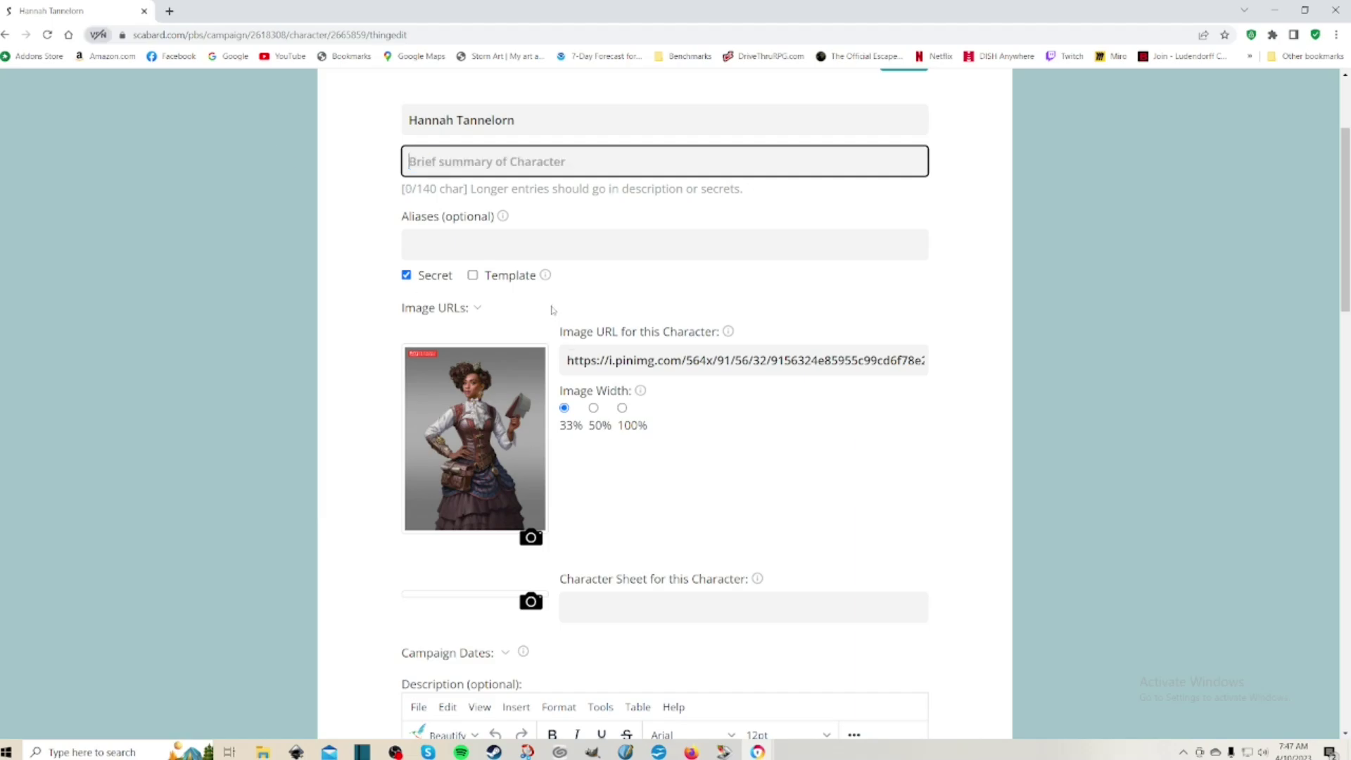
pyautogui.scroll(-3, 487, 300)
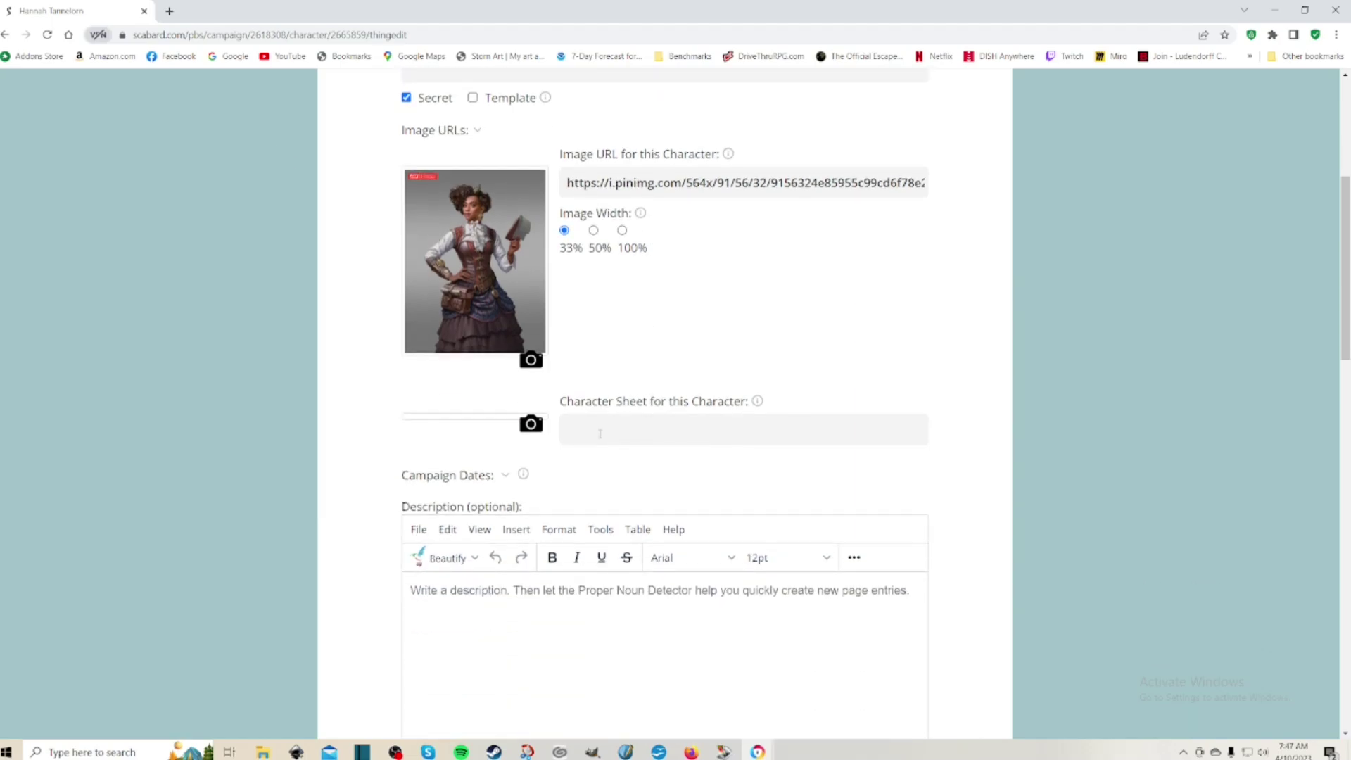
pyautogui.click(418, 600)
pyautogui.hotkey('alt', 'Tab')
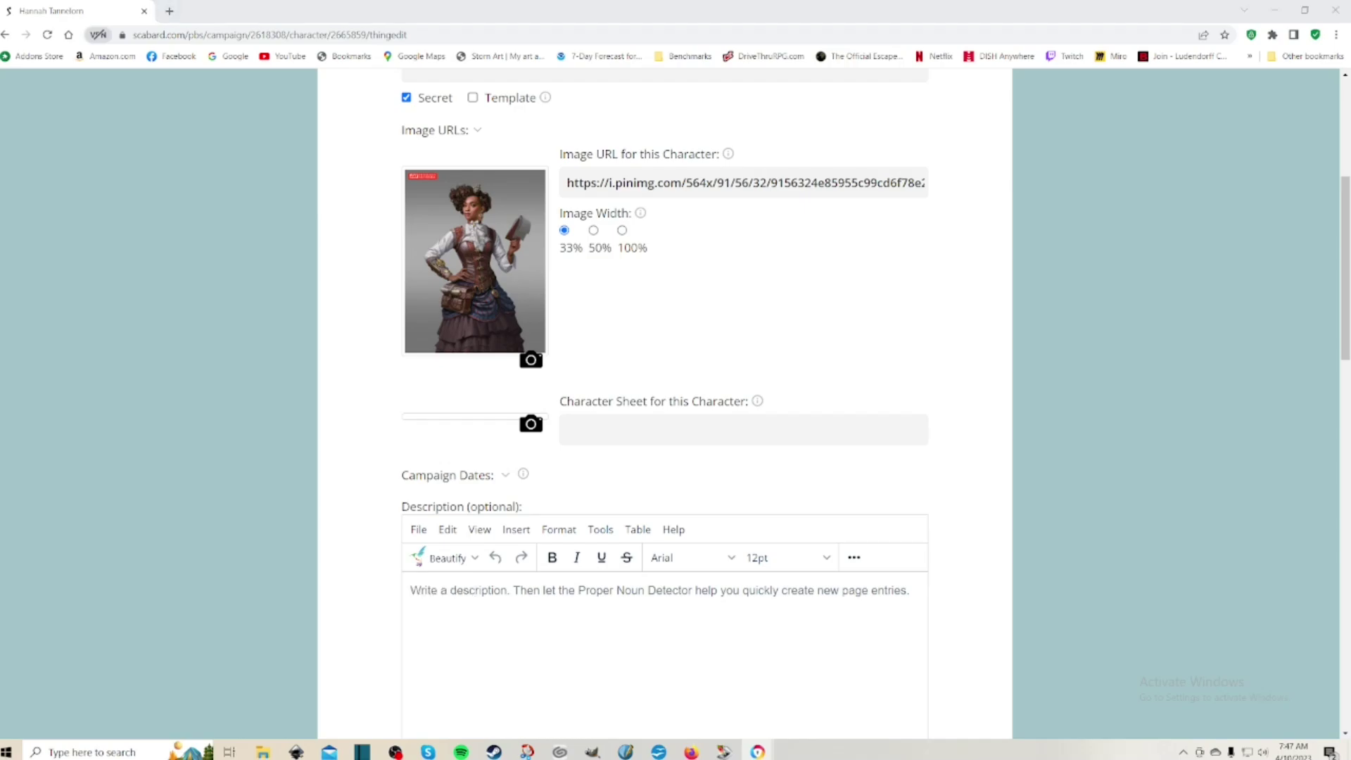
pyautogui.click(477, 633)
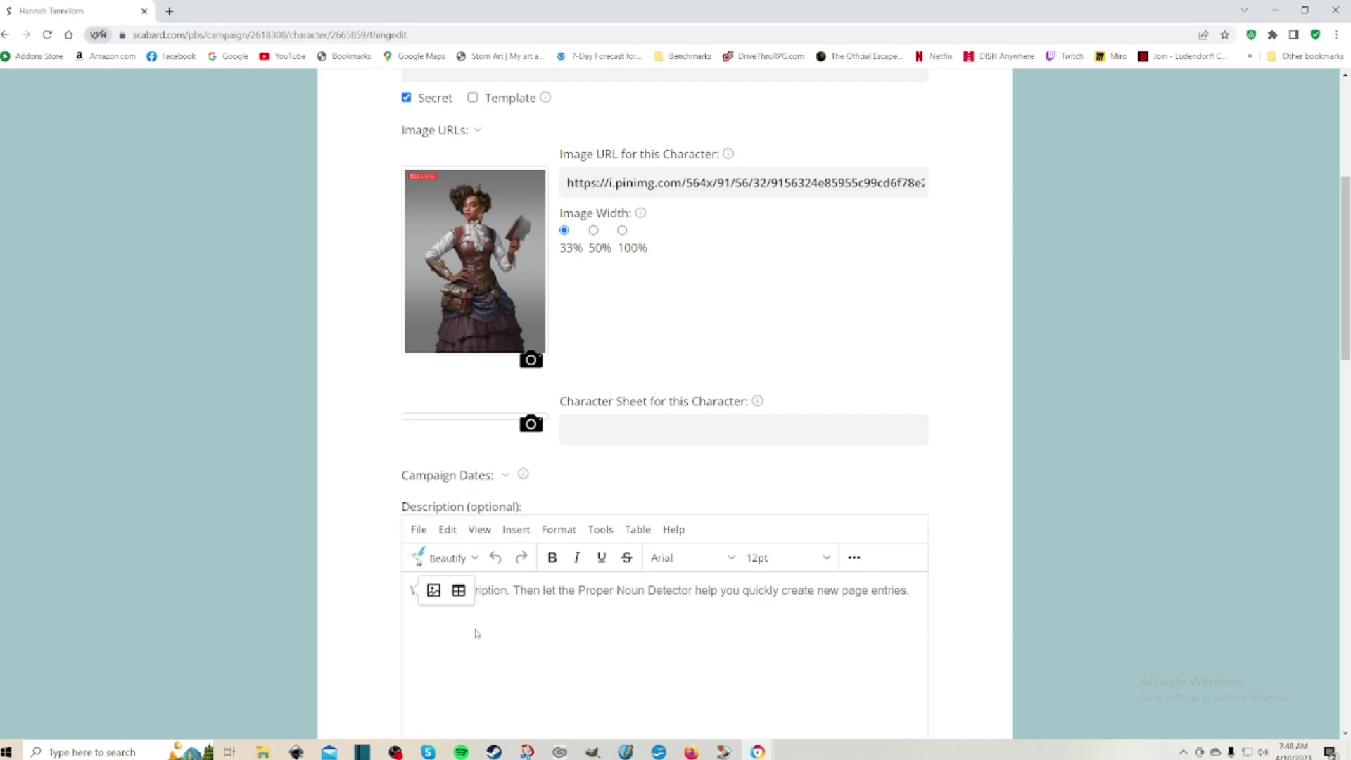
pyautogui.write('Hihgly')
pyautogui.press('BackSpace')
pyautogui.press('BackSpace')
pyautogui.press('BackSpace')
pyautogui.press('BackSpace')
pyautogui.press('BackSpace')
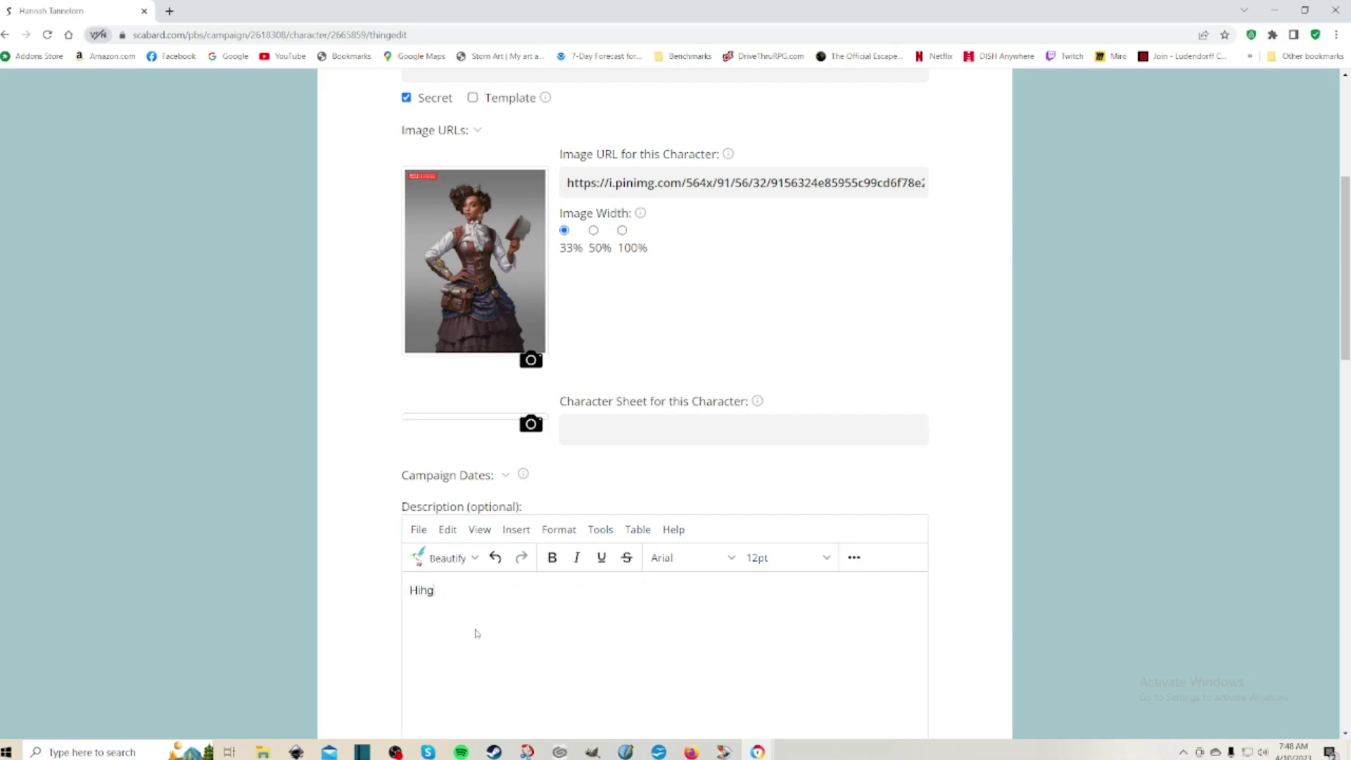
pyautogui.write('ghly')
pyautogui.write('efficient owner of Tannelorn ')
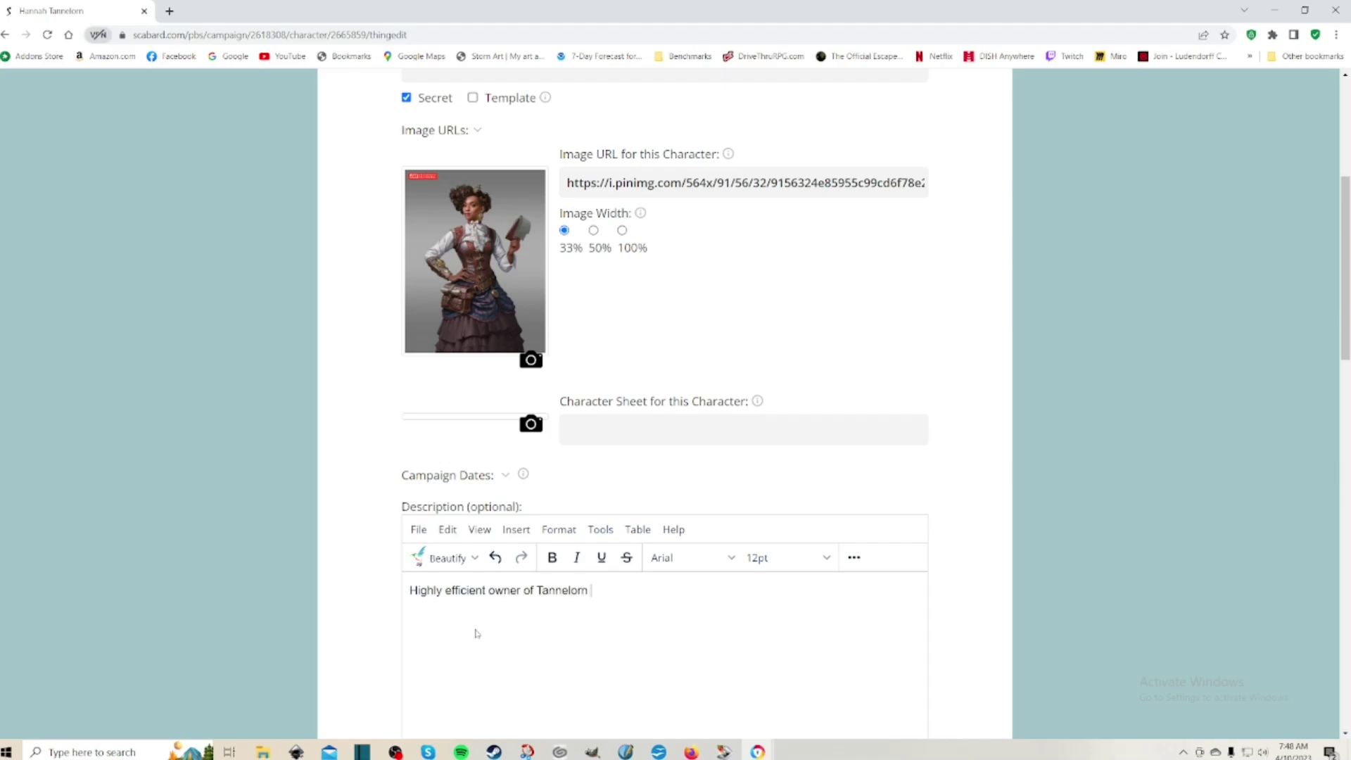
pyautogui.write('Vineyards.')
pyautogui.scroll(-15, 591, 621)
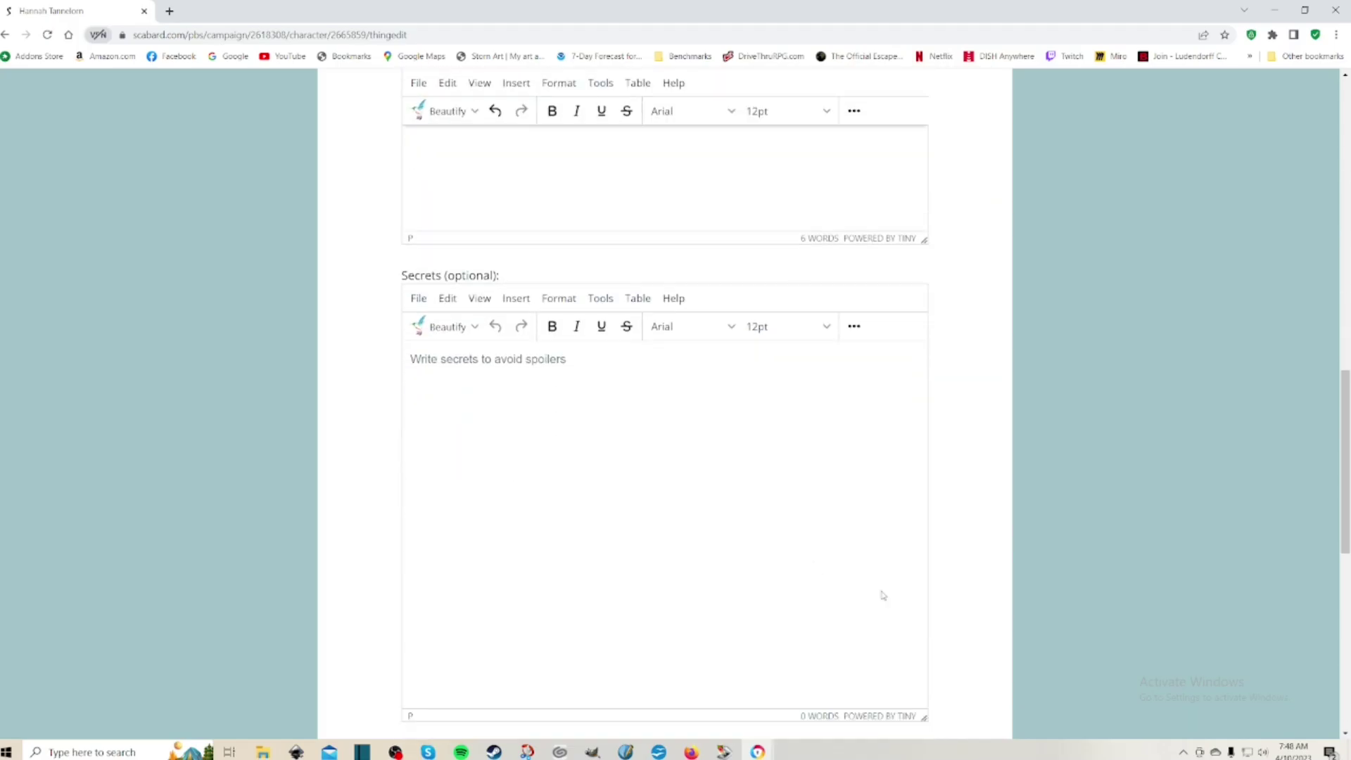
# Save the character and set the detected proper noun Tannelorn Vineyards to become a page of type Place.
pyautogui.click(917, 618)
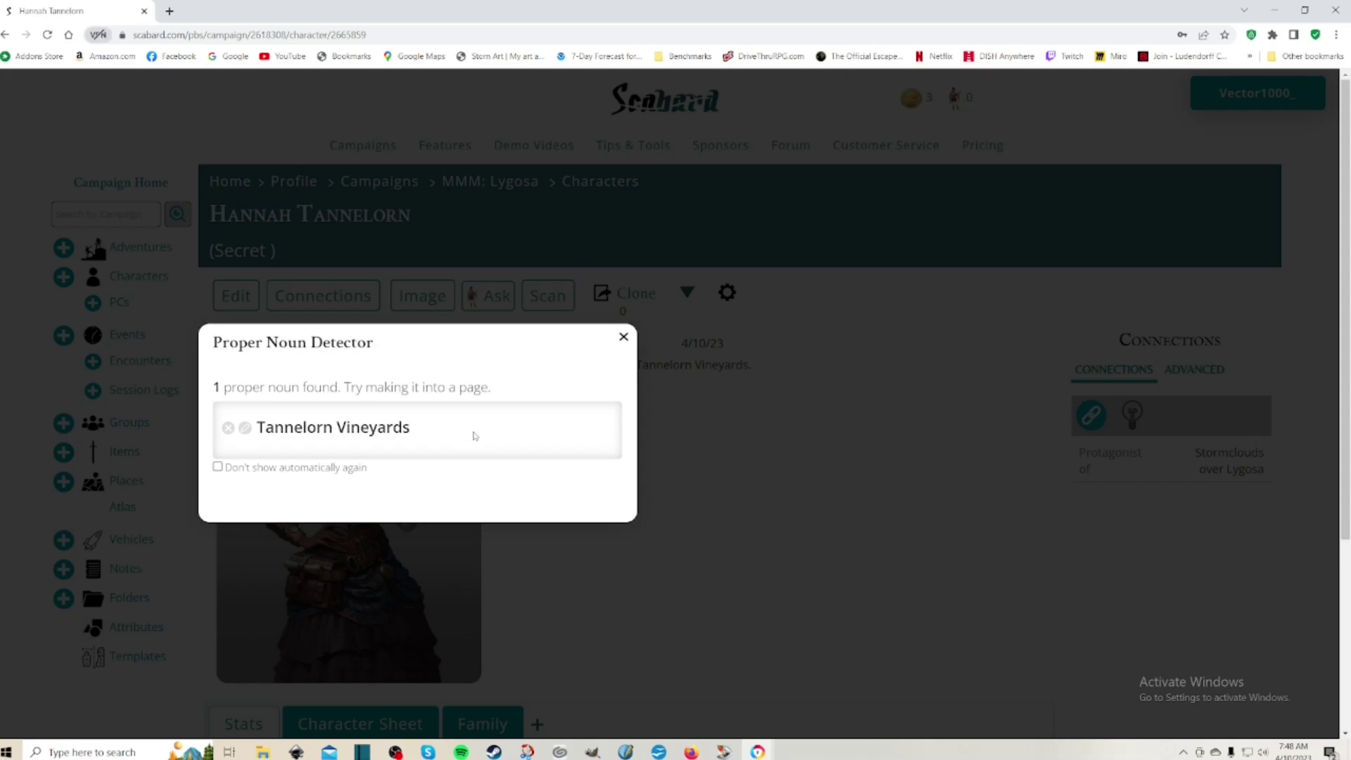
pyautogui.click(245, 429)
pyautogui.scroll(-1, 534, 519)
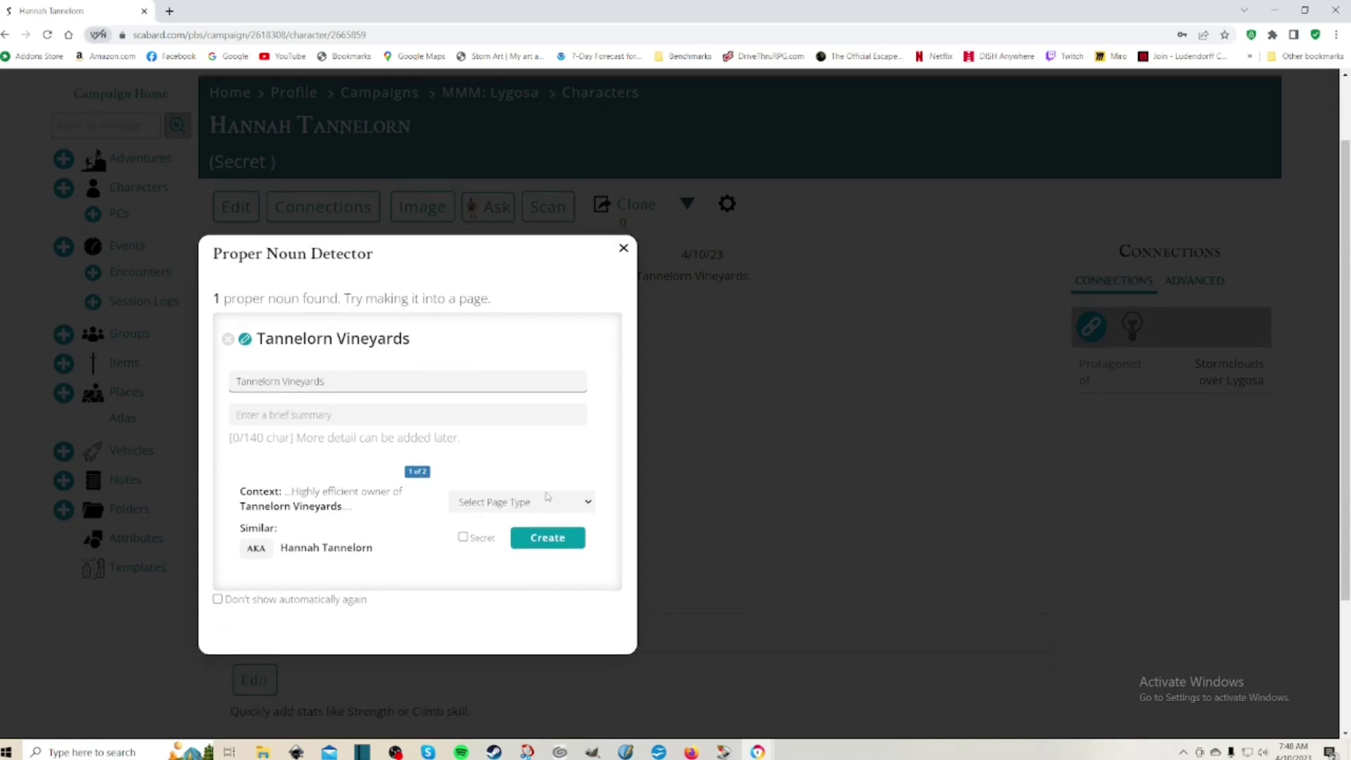
pyautogui.click(587, 503)
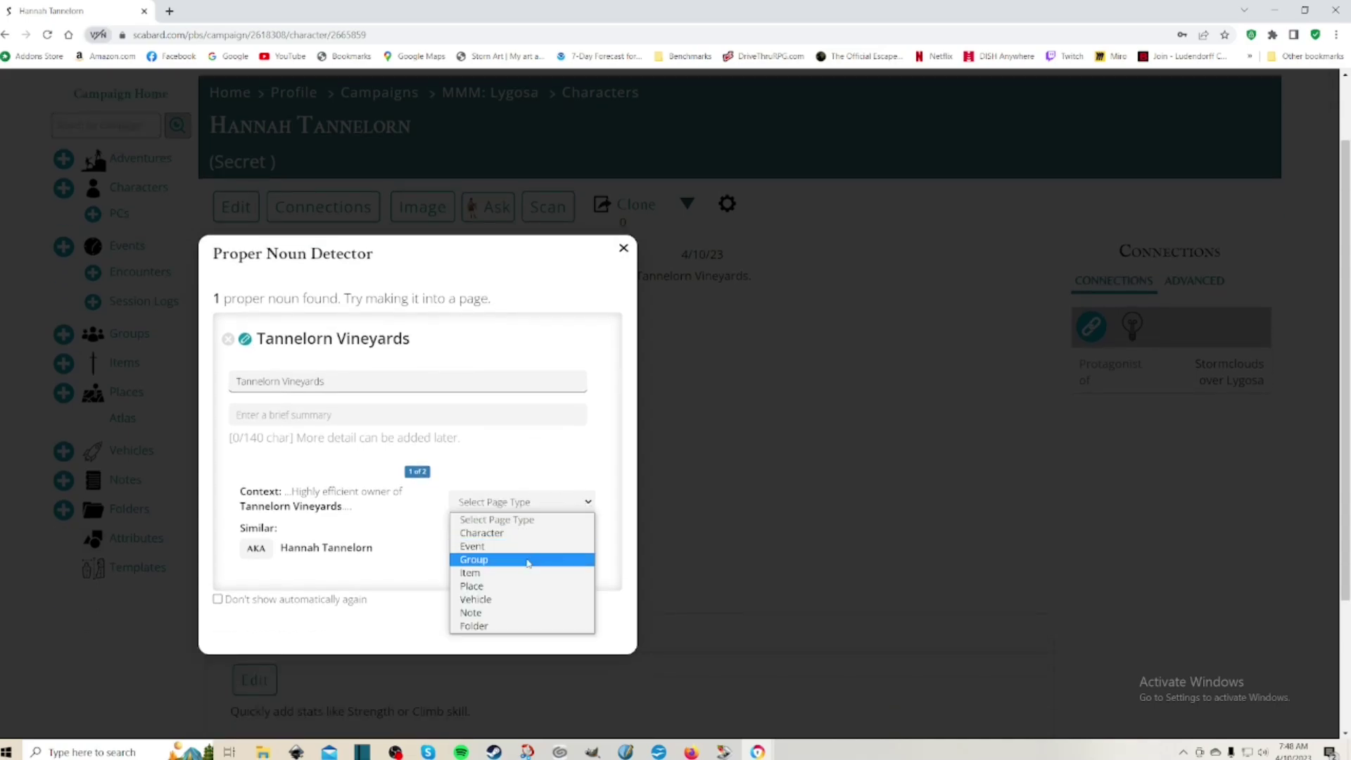
pyautogui.click(526, 586)
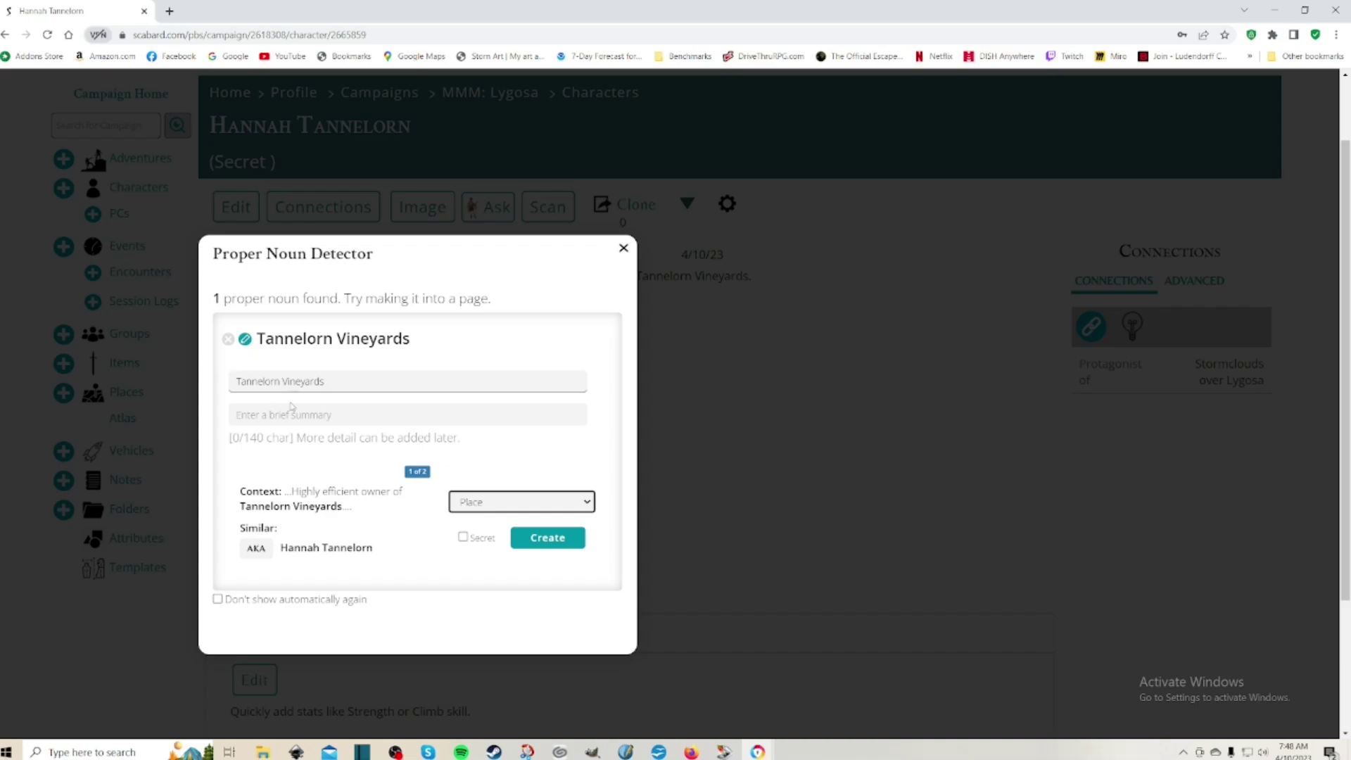
# Enter the summary "A highly respected vineyard making Tannelorn Red and Tannelorn Table." and create the Tannelorn Vineyards page.
pyautogui.click(247, 415)
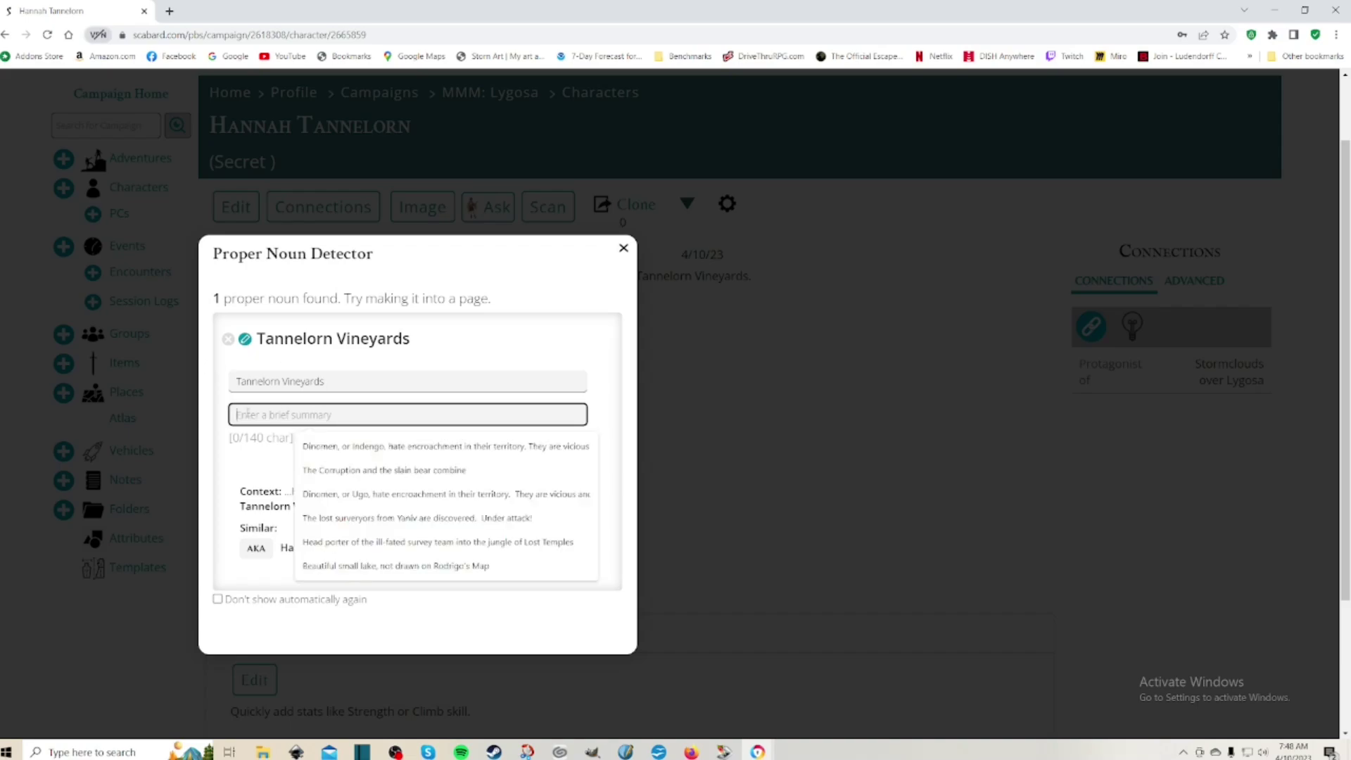
pyautogui.write('A hihg')
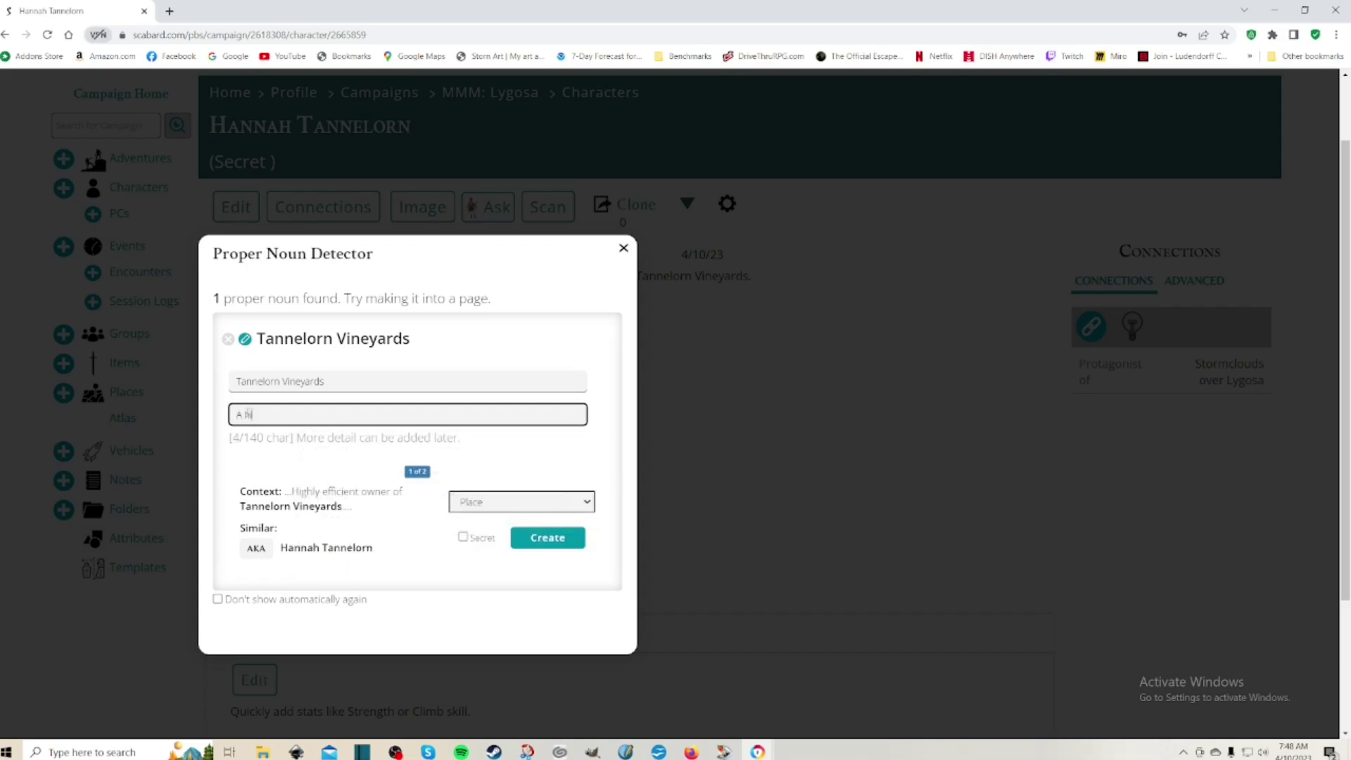
pyautogui.press('BackSpace')
pyautogui.press('BackSpace')
pyautogui.write('ghly respec')
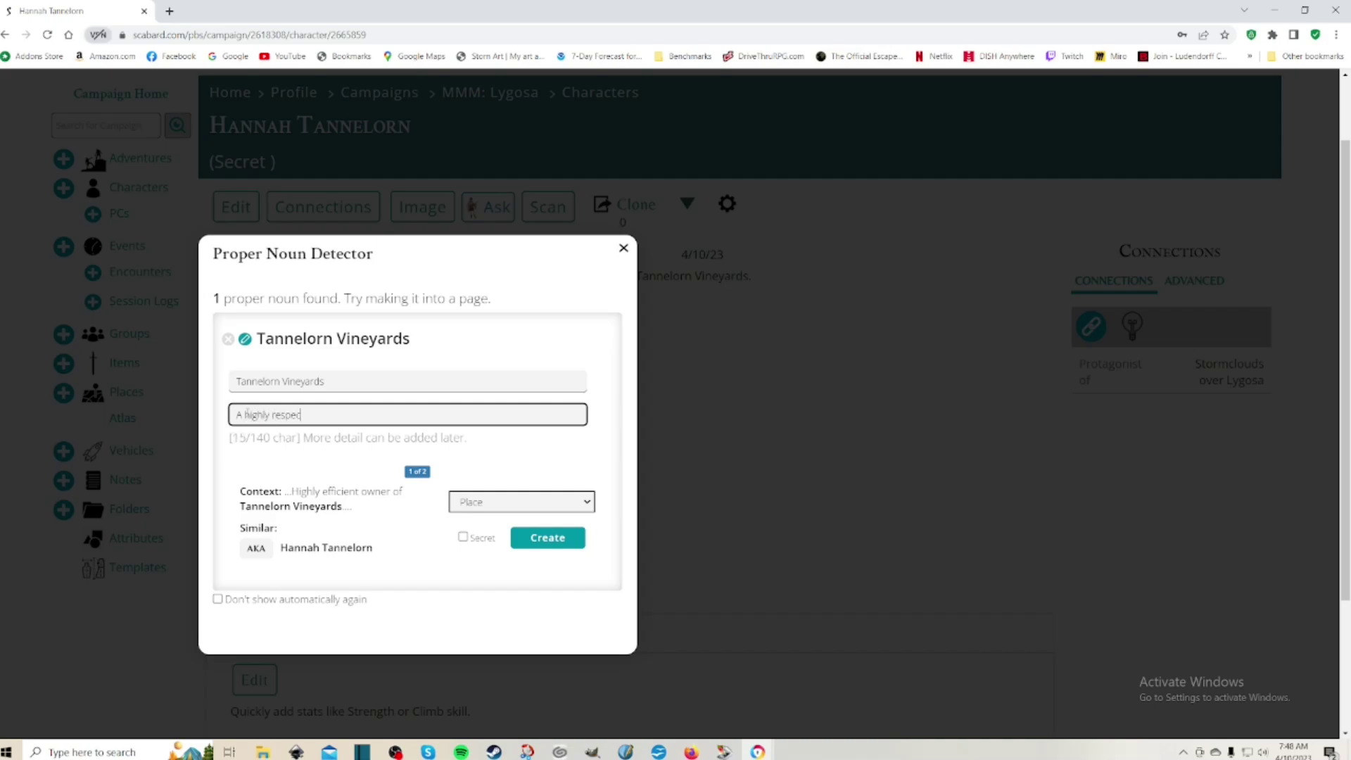
pyautogui.write('ted vineyard making Tannelorn Red and Tan')
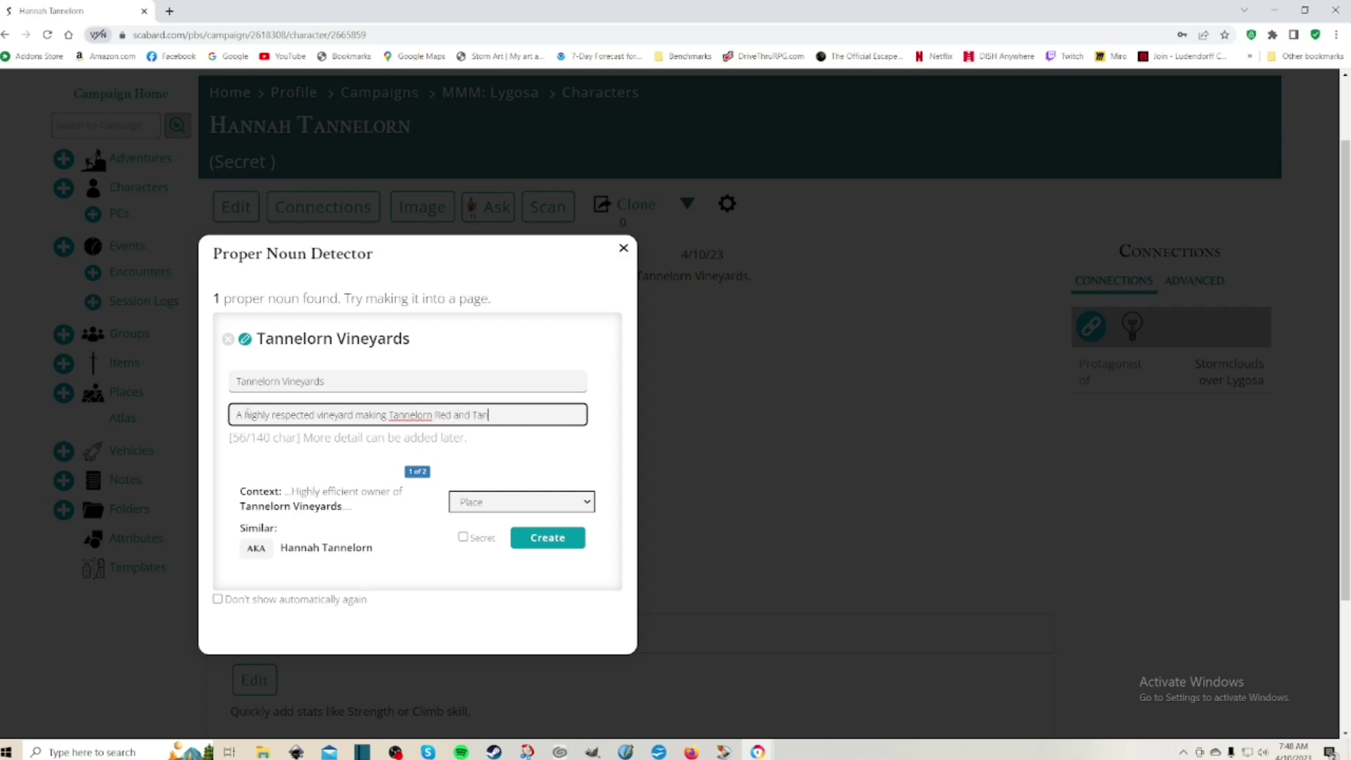
pyautogui.write('nelorn Table.')
pyautogui.click(557, 541)
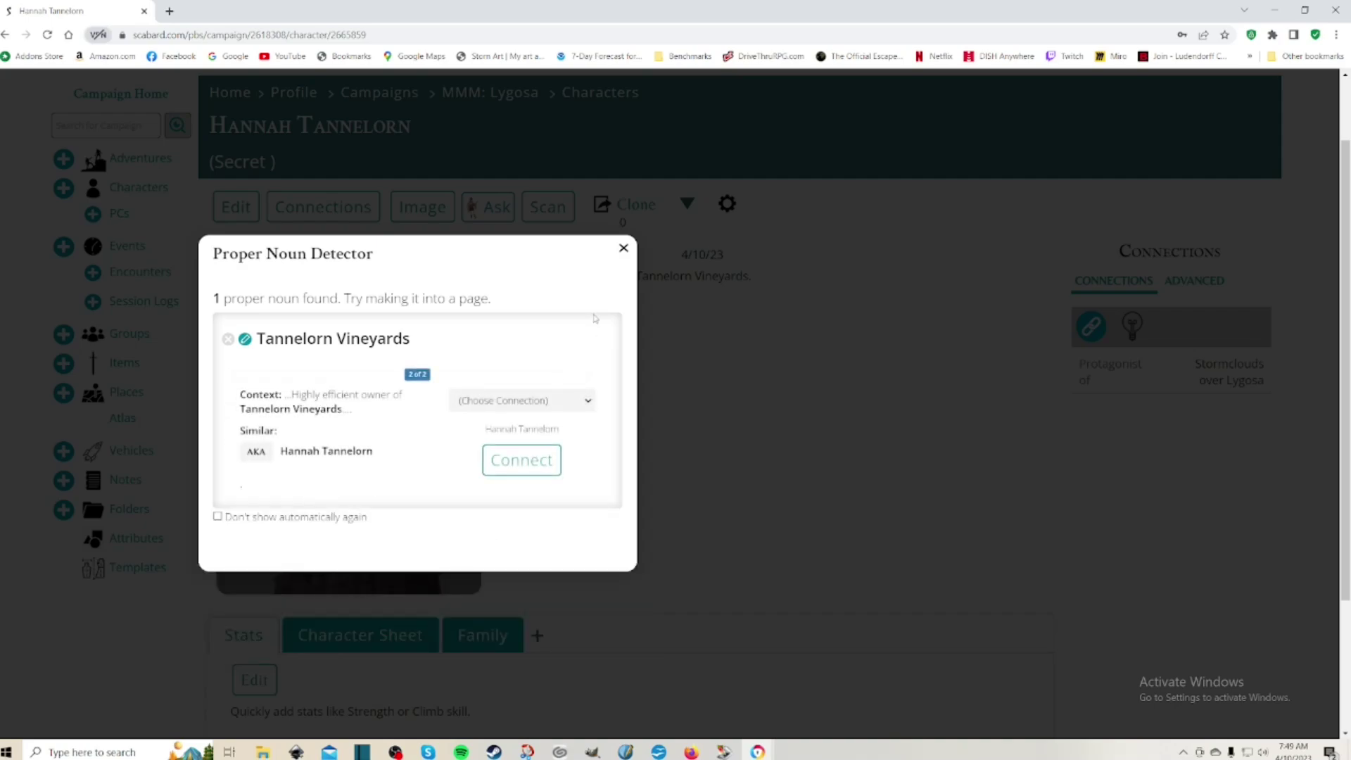
# Connect Tannelorn Vineyards to Hannah Tannelorn as "Home of" and close the Proper Noun Detector.
pyautogui.click(528, 461)
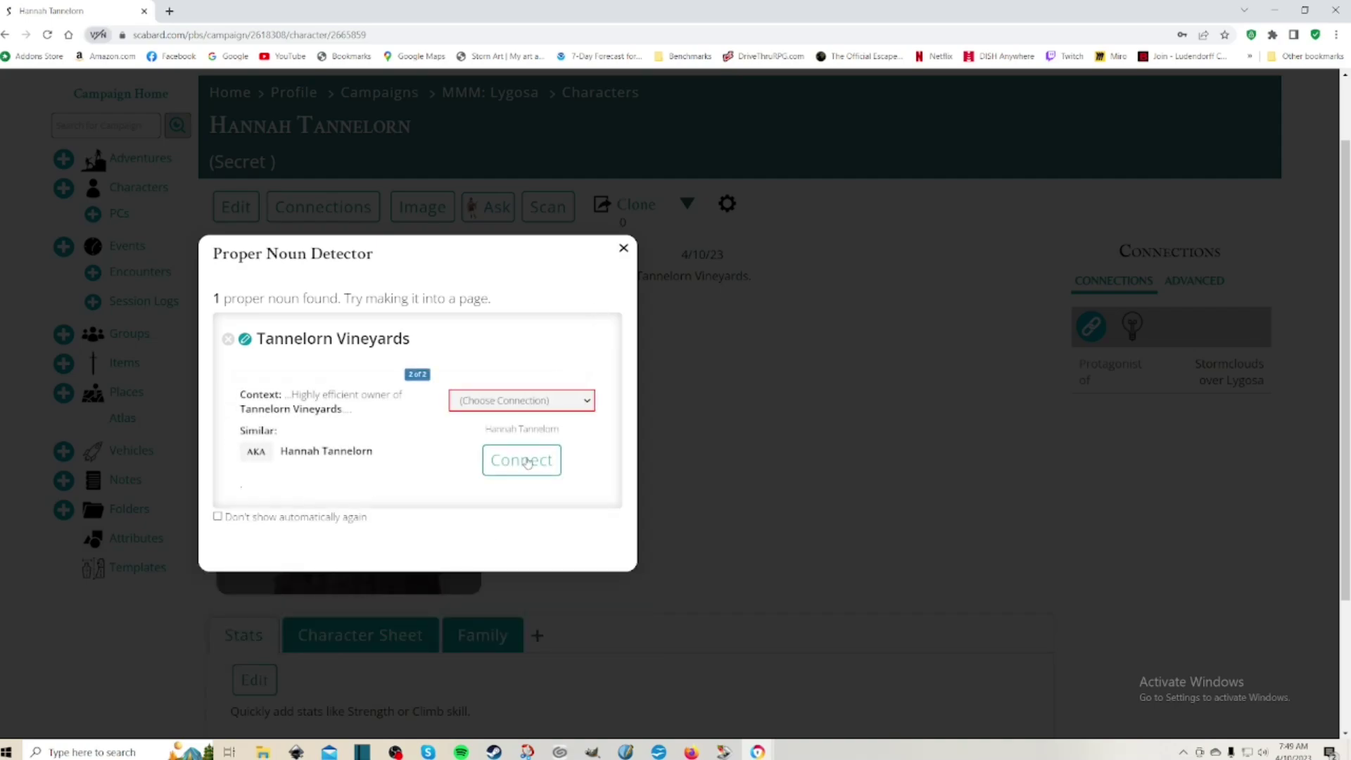
pyautogui.click(558, 404)
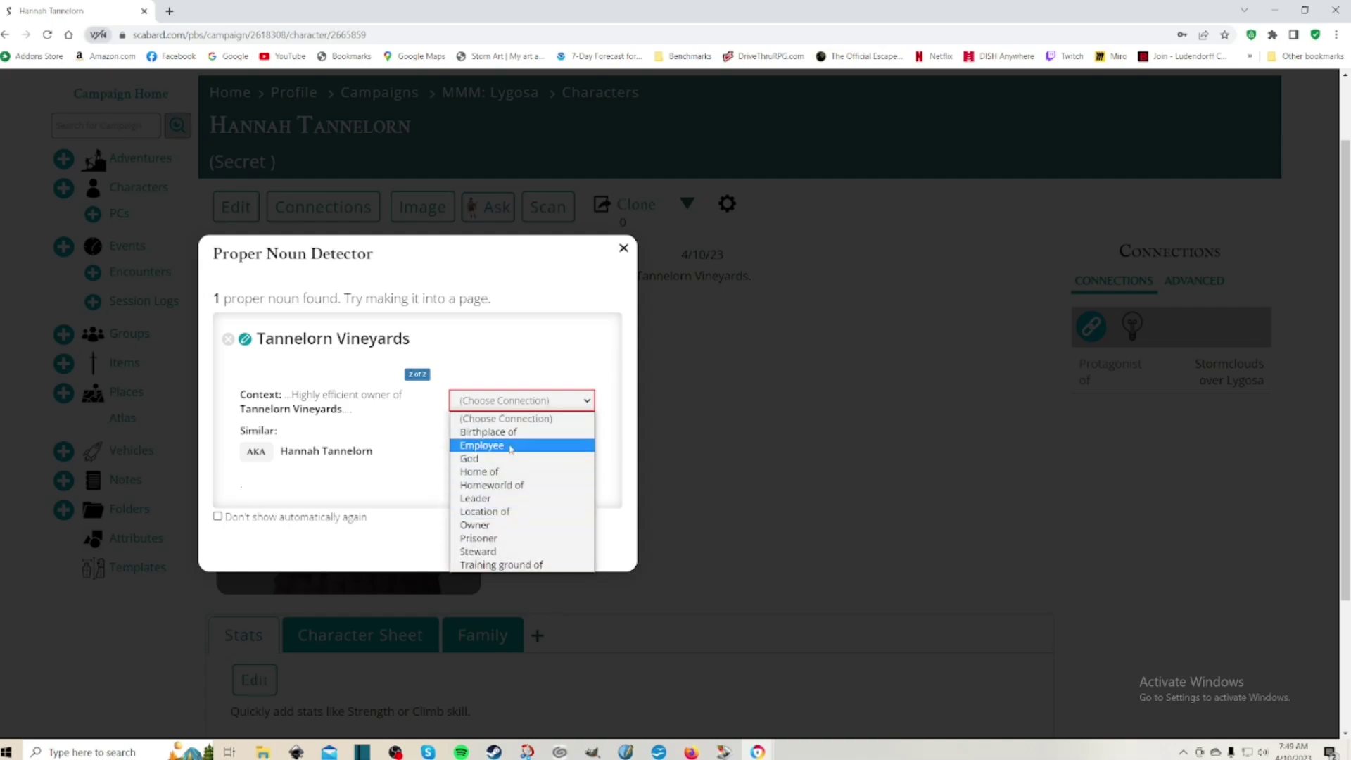
pyautogui.click(512, 473)
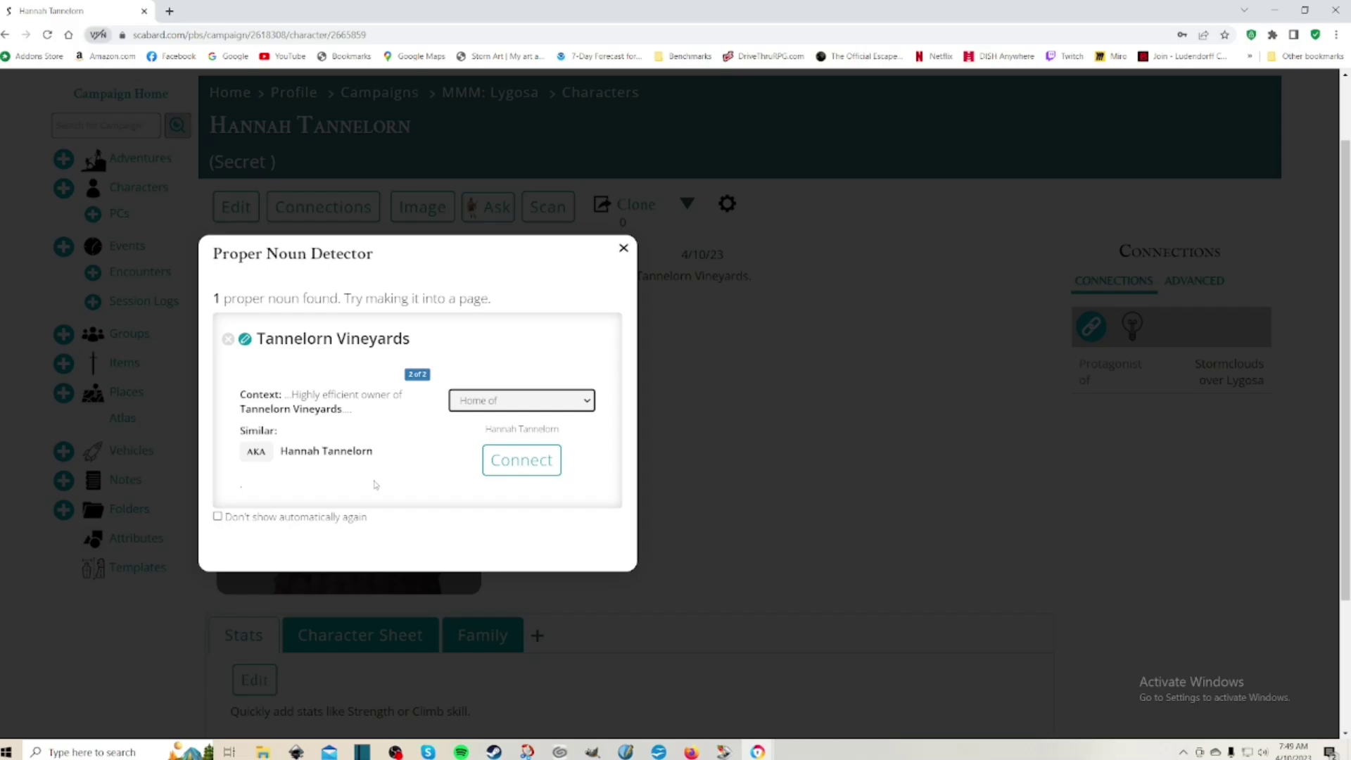
pyautogui.click(503, 468)
pyautogui.click(735, 116)
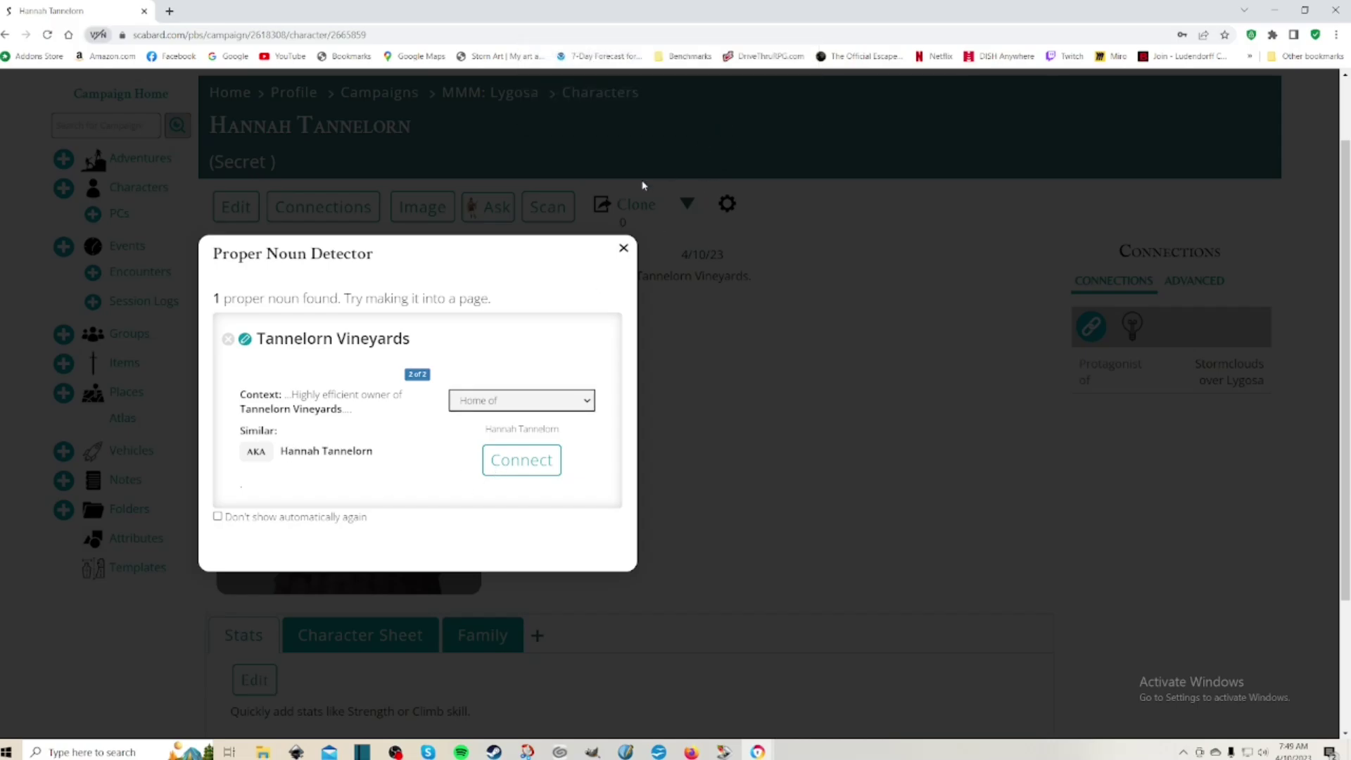
pyautogui.click(624, 249)
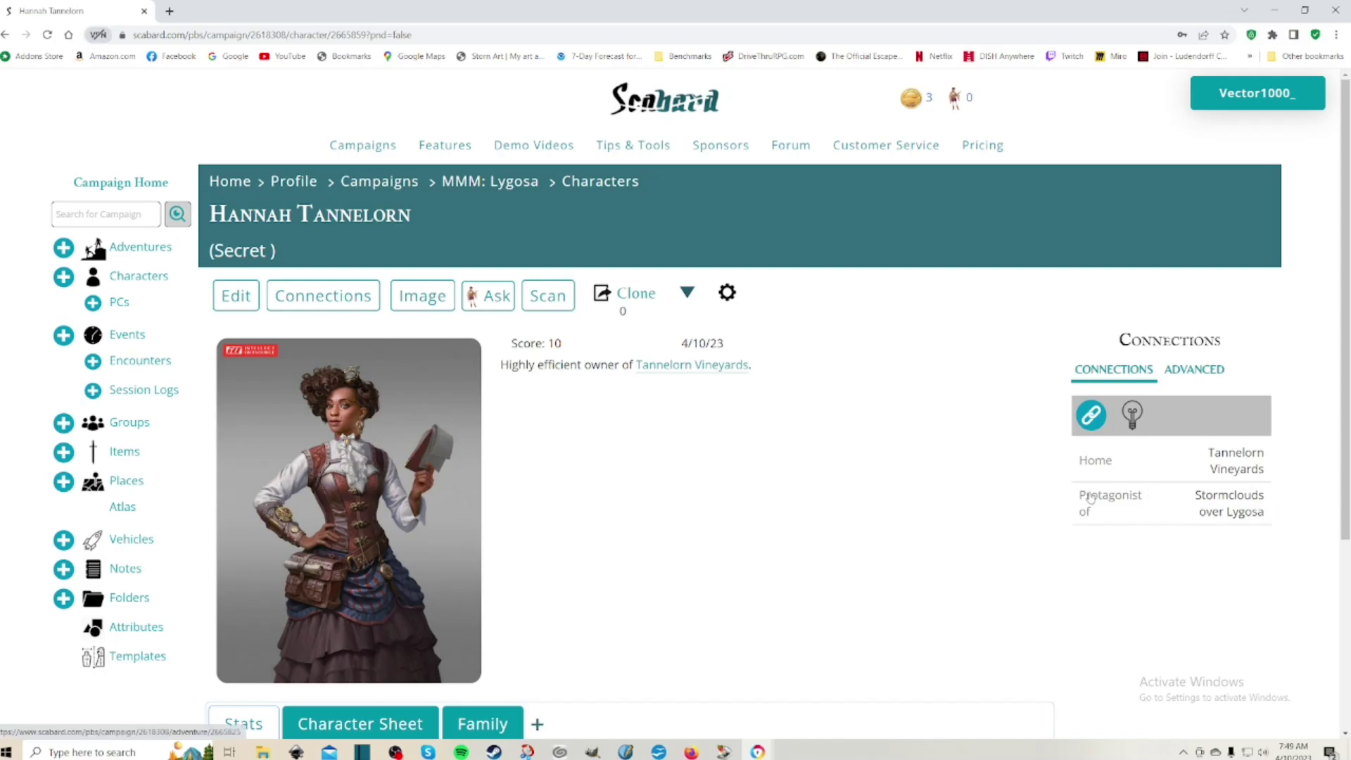
# Go to the Stormclouds over Lygosa adventure through the mentor character's connections and open it for editing.
pyautogui.click(1112, 501)
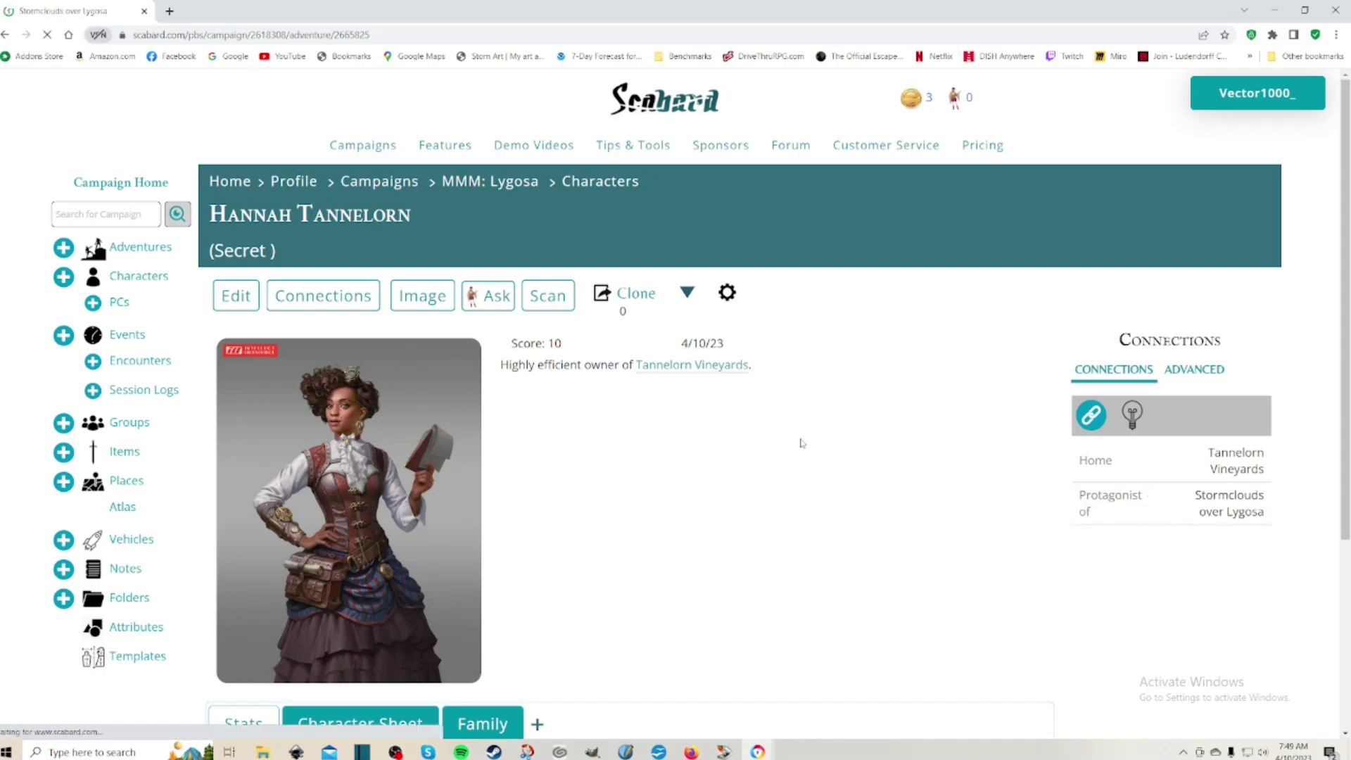
pyautogui.scroll(-6, 508, 399)
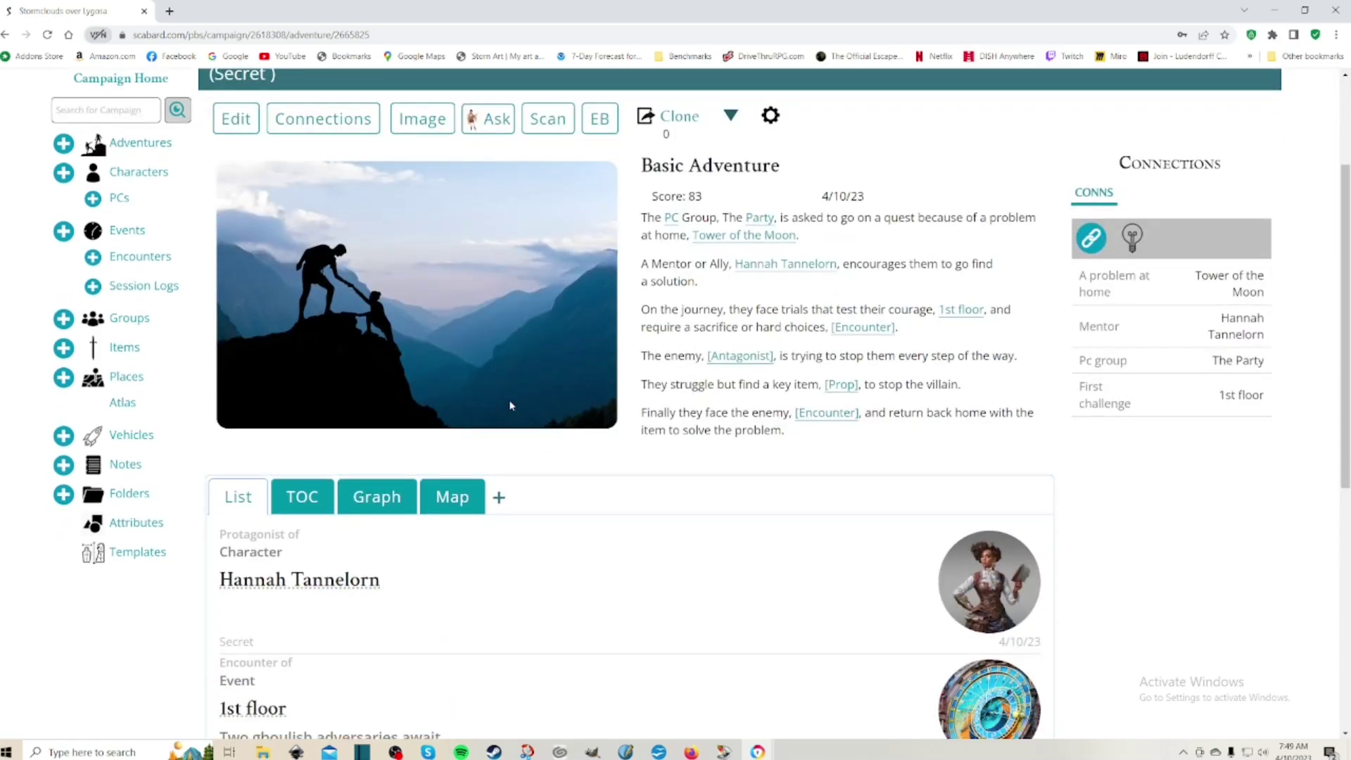
pyautogui.scroll(5, 518, 404)
pyautogui.scroll(-1, 522, 406)
pyautogui.scroll(1, 507, 394)
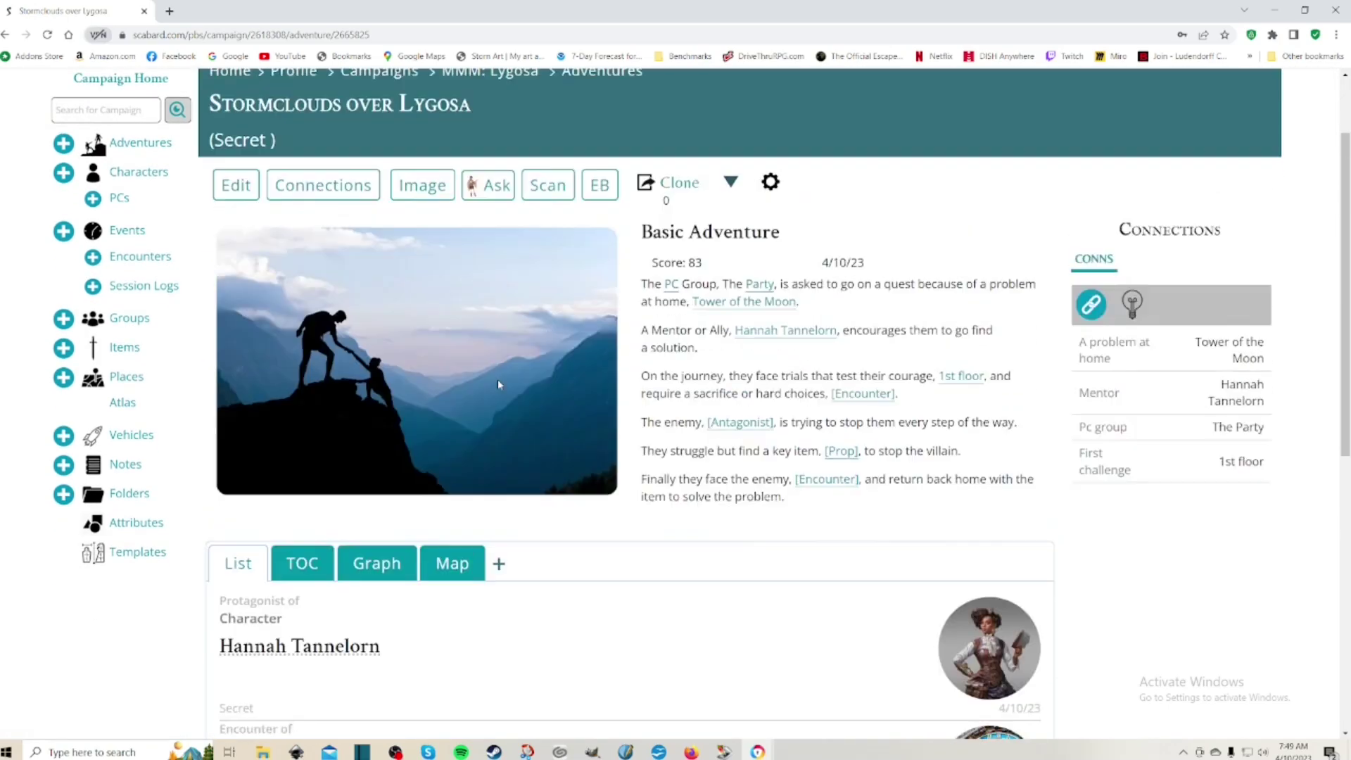
pyautogui.click(243, 211)
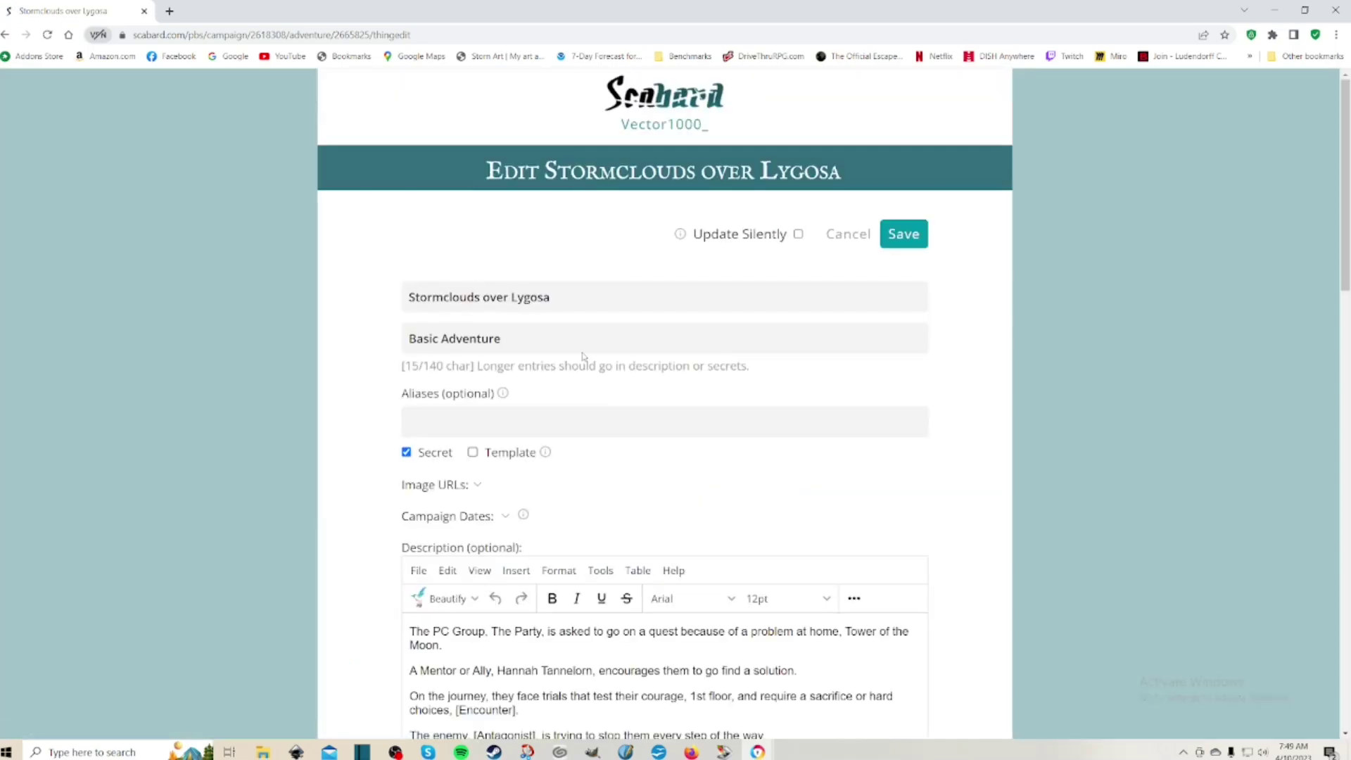
# Clear the adventure's brief summary "Basic Adventure".
pyautogui.click(527, 341)
pyautogui.moveTo(526, 340); pyautogui.dragTo(261, 339)
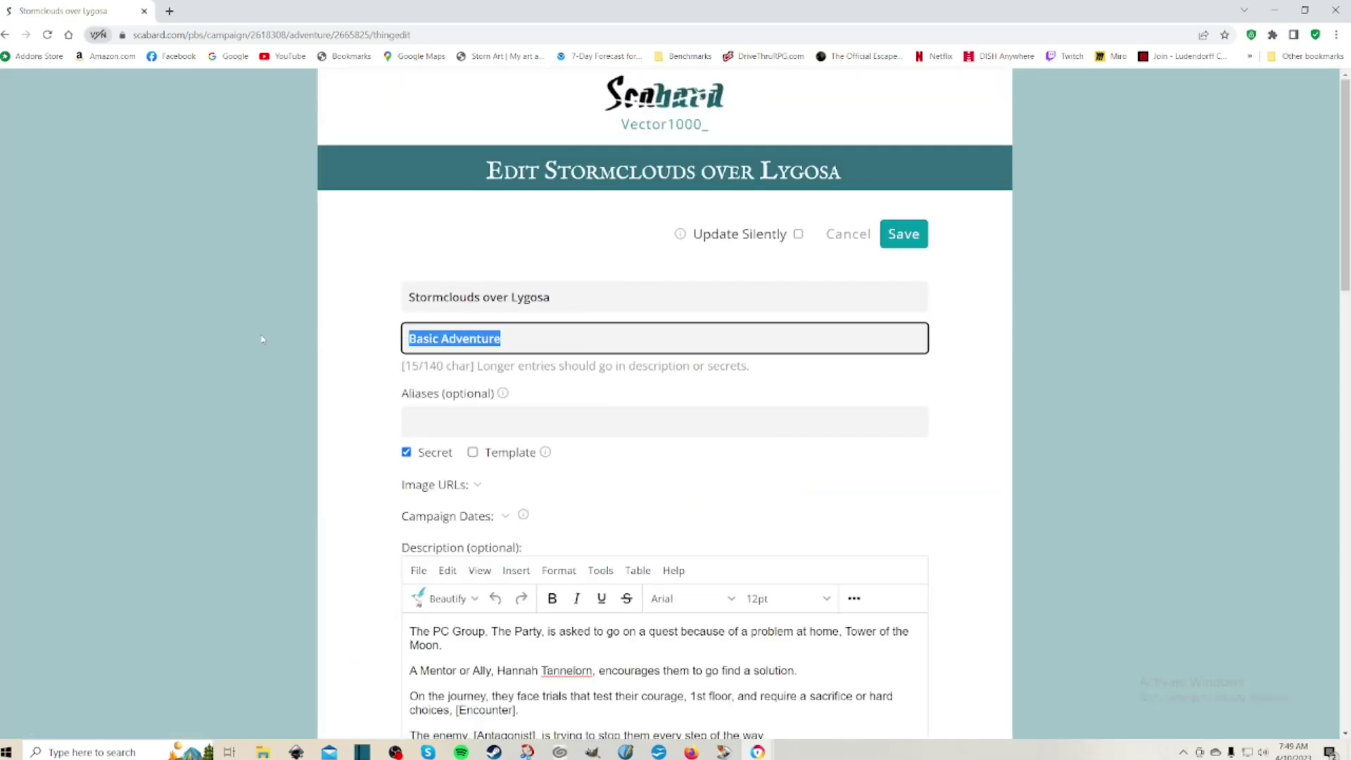
pyautogui.press('BackSpace')
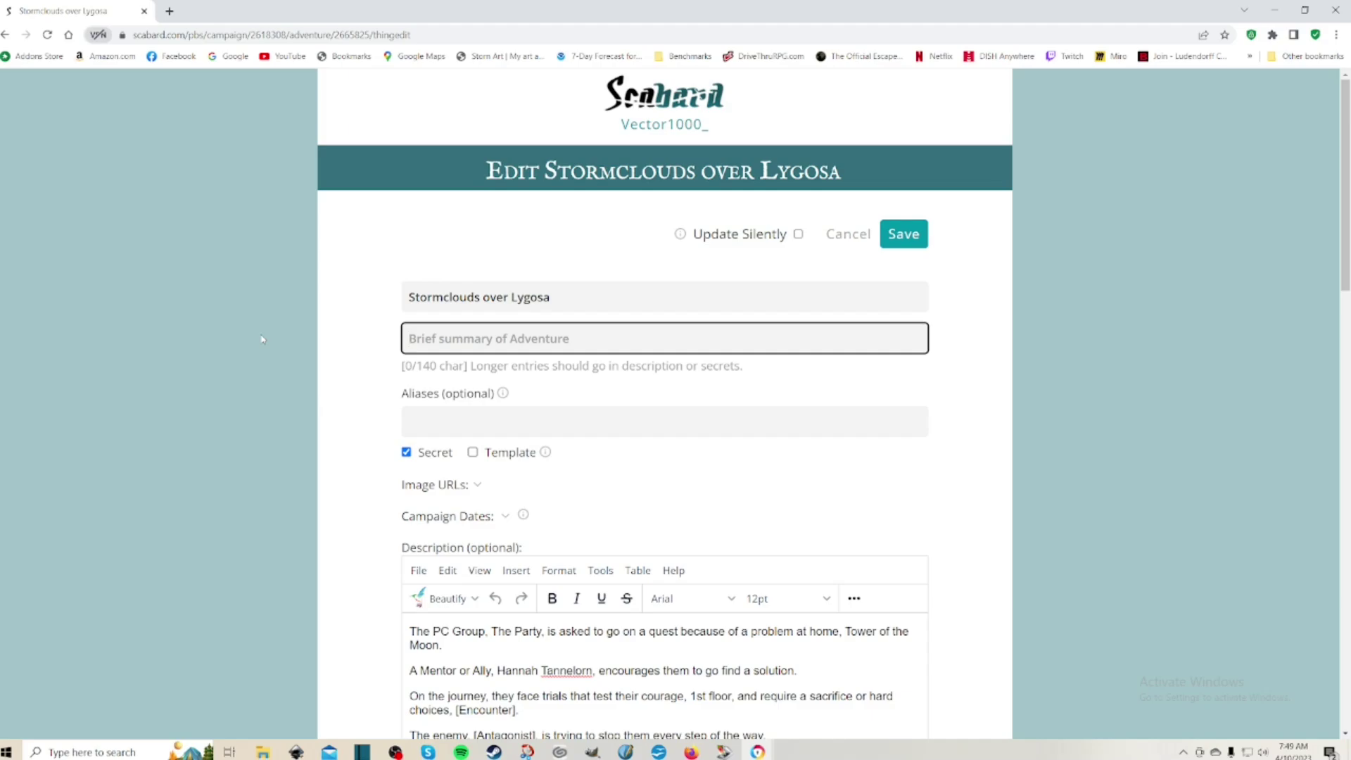
pyautogui.write('Going ons')
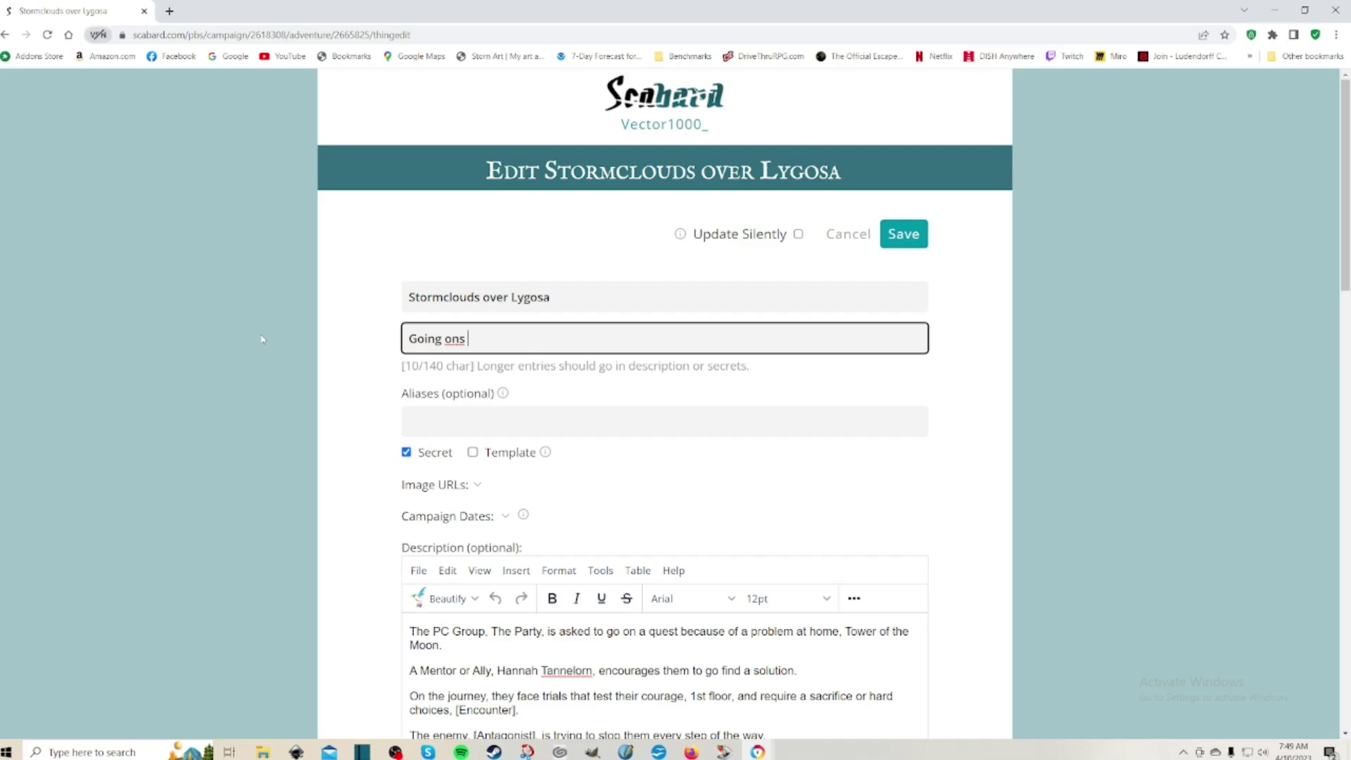
pyautogui.press('BackSpace')
pyautogui.press('BackSpace')
pyautogui.press('BackSpace')
pyautogui.write('ns')
pyautogui.press('BackSpace')
pyautogui.press('BackSpace')
pyautogui.press('BackSpace')
pyautogui.press('BackSpace')
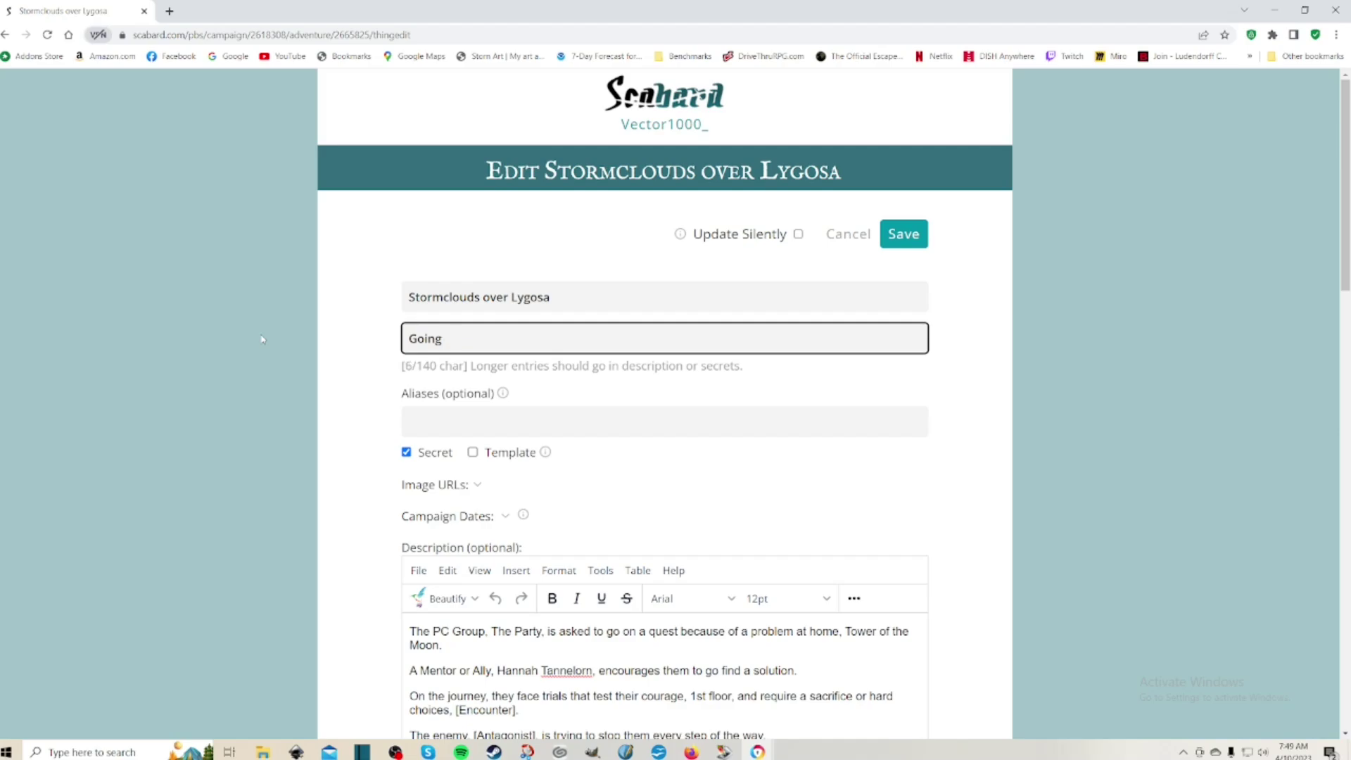
pyautogui.press('BackSpace')
pyautogui.press('BackSpace')
pyautogui.press('BackSpace')
pyautogui.press('BackSpace')
pyautogui.write('Civila')
pyautogui.press('BackSpace')
pyautogui.press('BackSpace')
pyautogui.press('BackSpace')
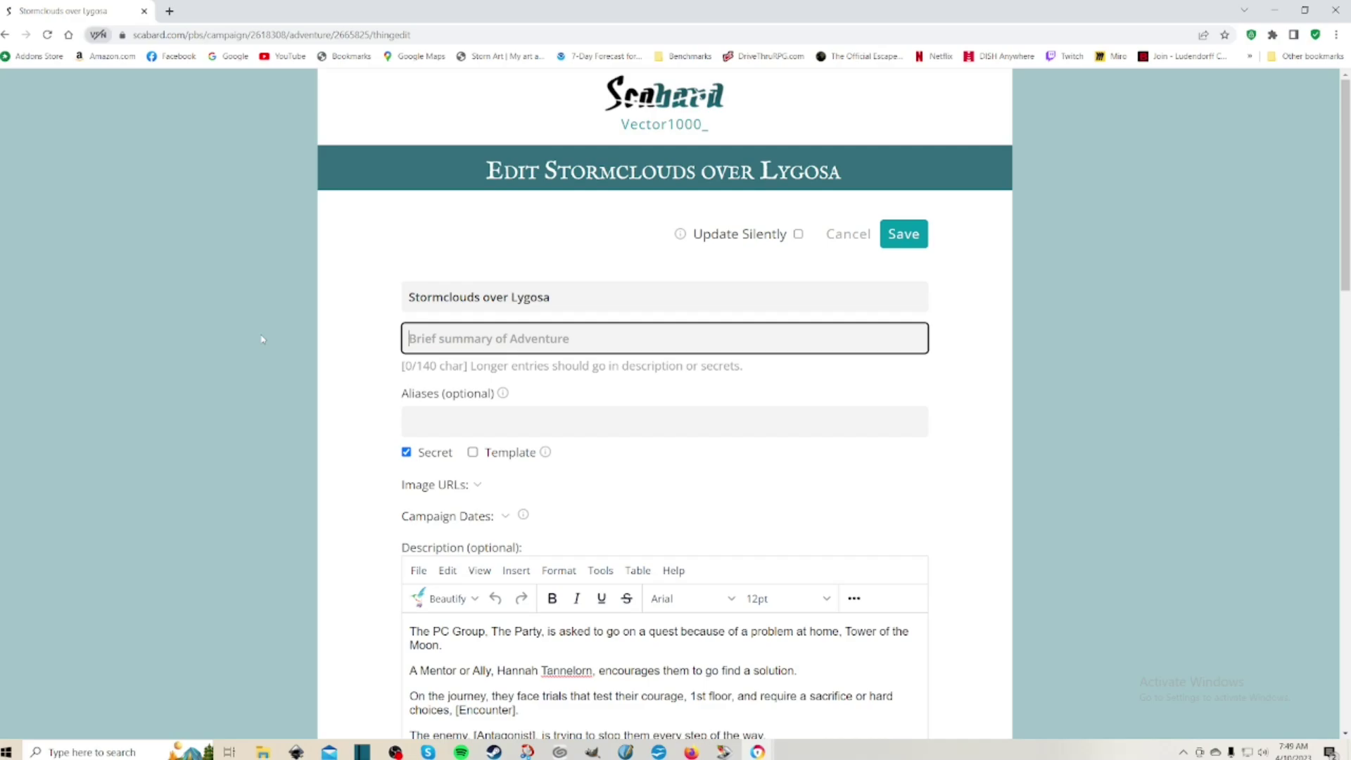
# Enter the brief summary "Houses fight, wizards tower appears." and delete all description paragraphs after the first one.
pyautogui.write('Houses fight, ')
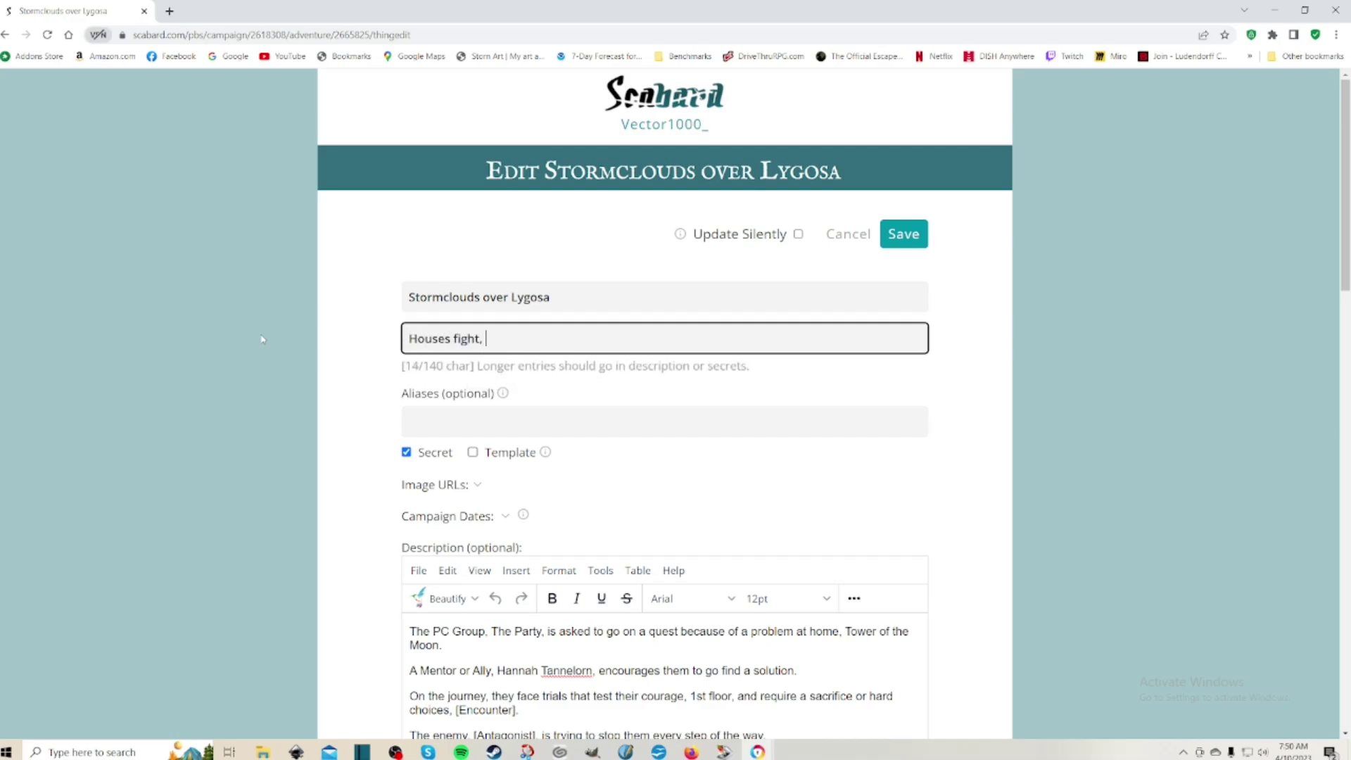
pyautogui.write('wizards tower appears.')
pyautogui.scroll(-5, 531, 464)
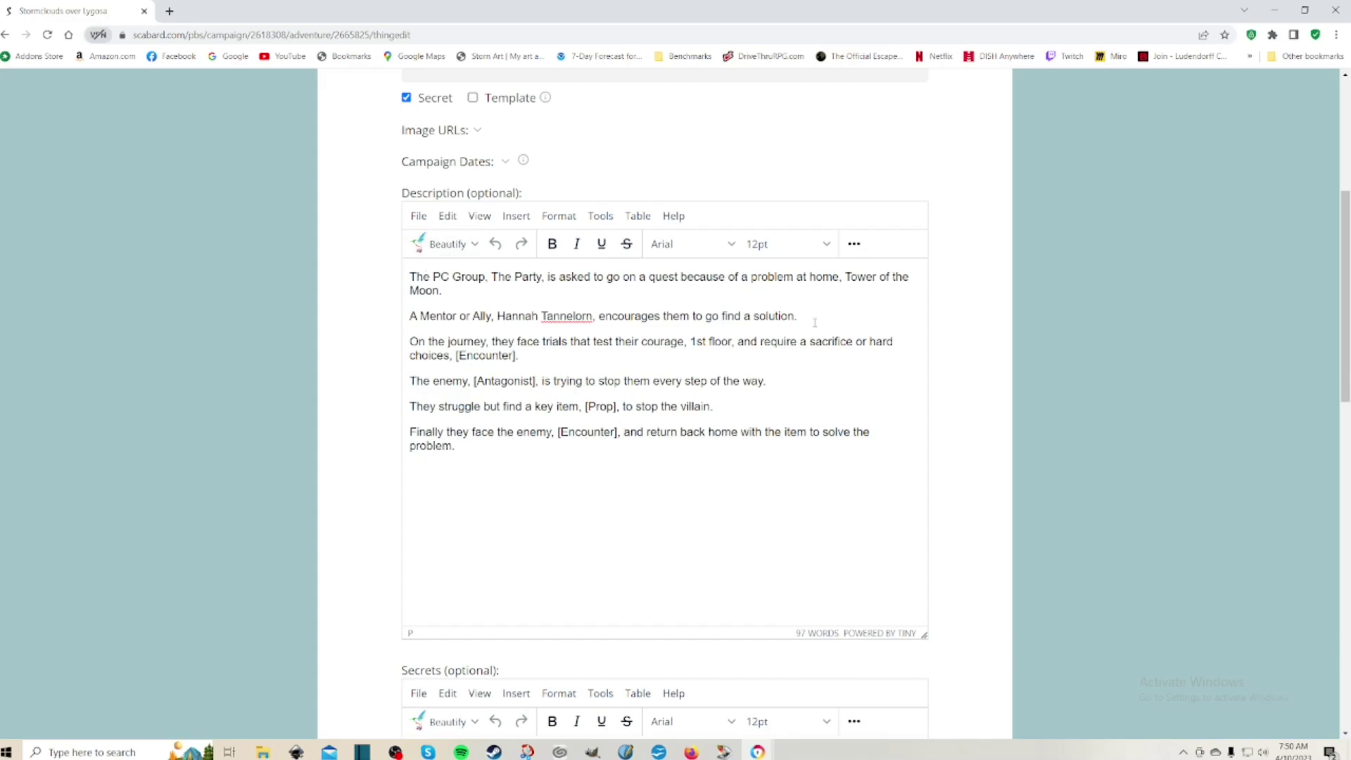
pyautogui.moveTo(491, 446); pyautogui.dragTo(411, 312)
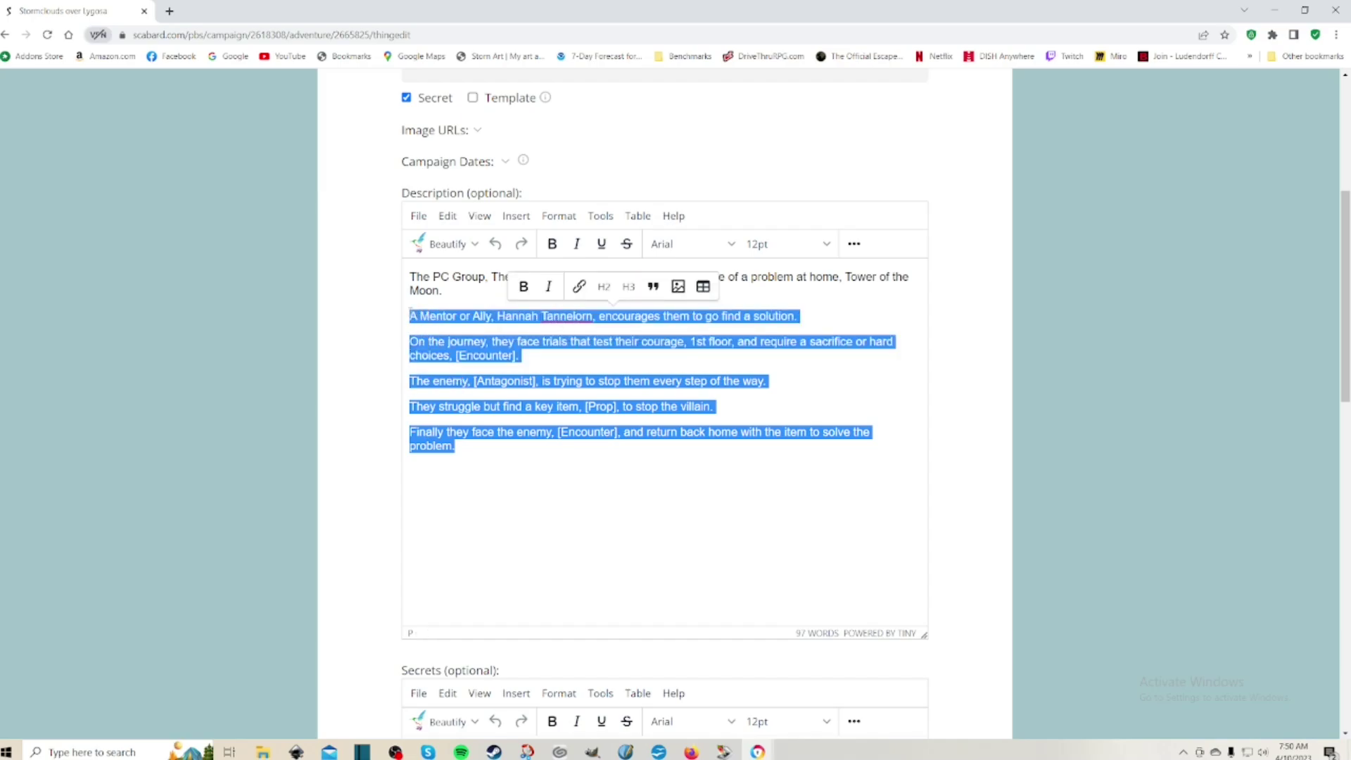
pyautogui.press('BackSpace')
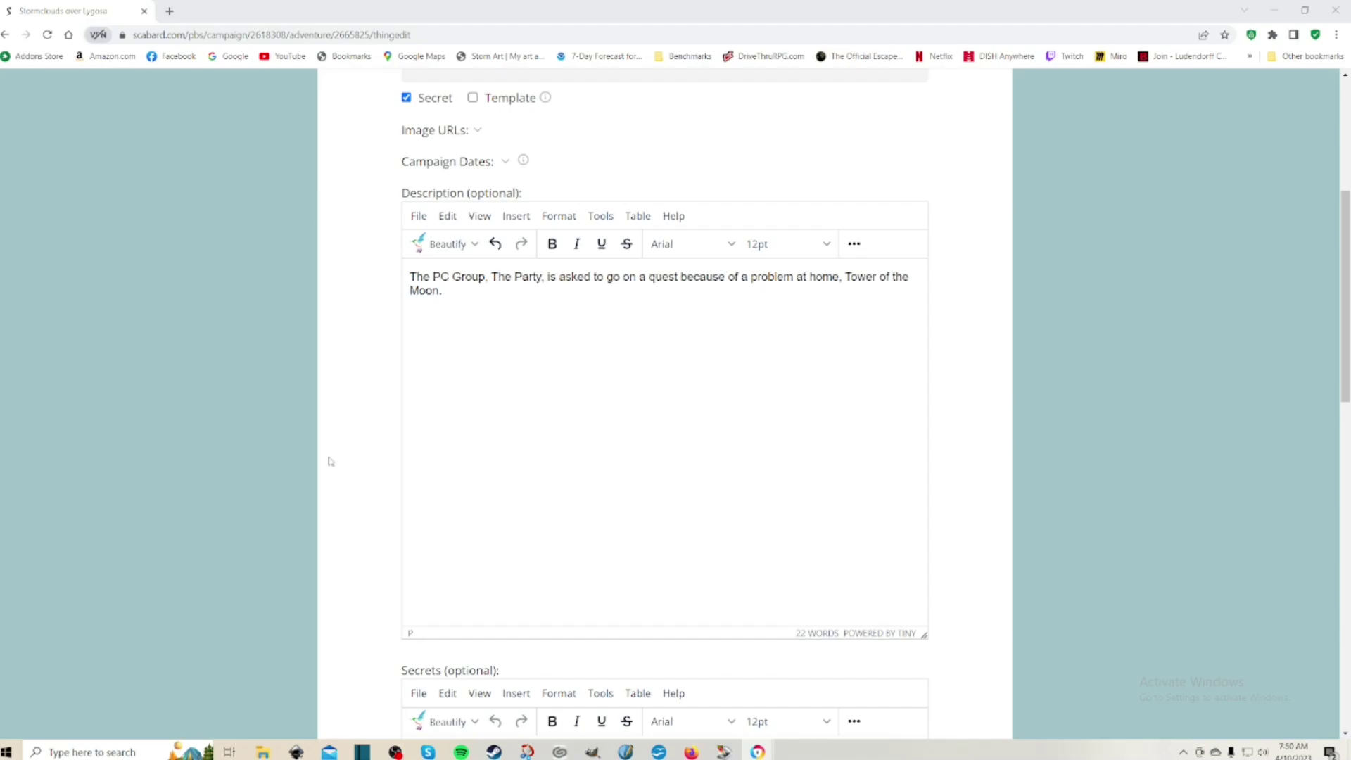
# Add the prepared text starting "When the PCs step on the dock in Lygosa" below the first paragraph and remove the blank lines between its events and rumor.
pyautogui.click(438, 318)
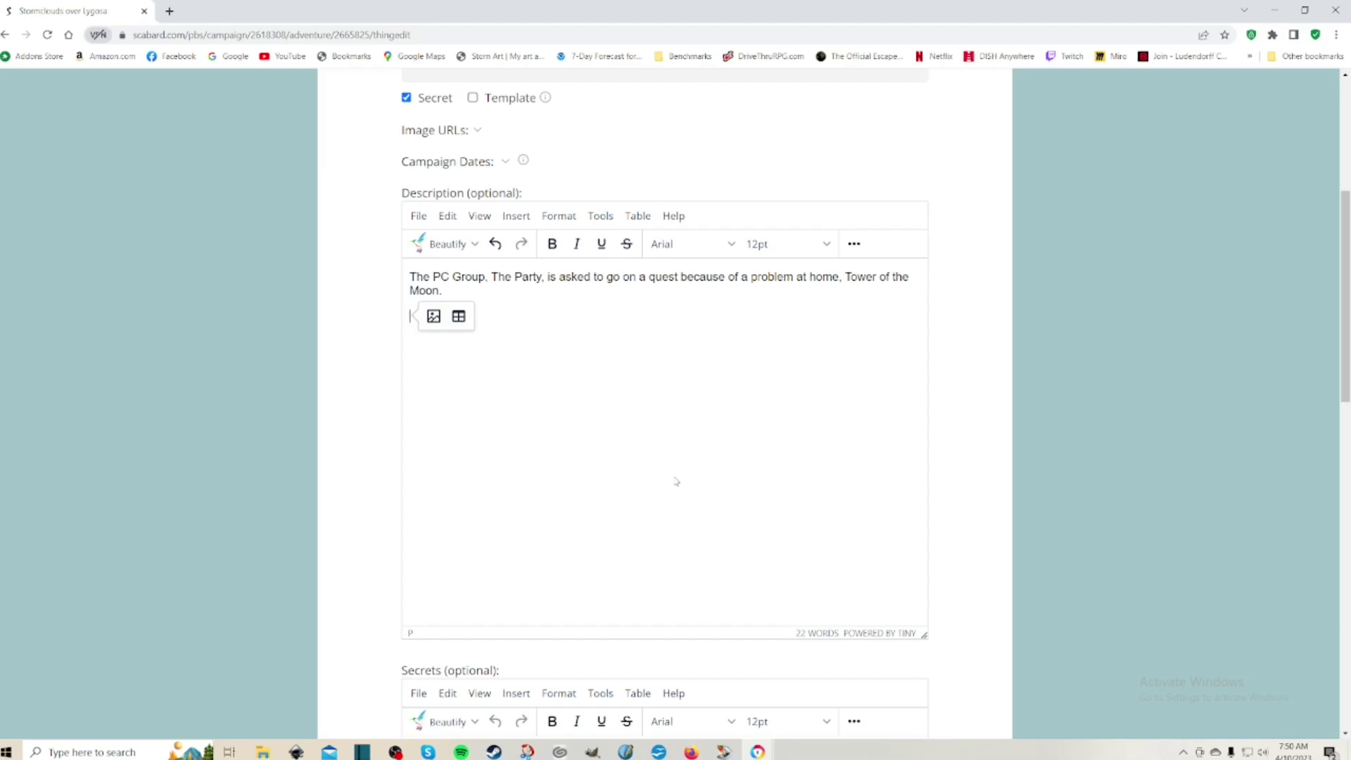
pyautogui.write('When the PCs step on the dock in Lygosa, it is evident that there is thick tension in the air.  People are quieter than normal, going about their business in hushed tones.  Event:  Bravos from House Daikolo and House Zwandun clashed a few days ago.  2 were killed from Daikolo and 3 were killed from Zwandun and many more wounded on both sides.  Daikolo and Zwandun have batten down the hatches.   Event:  Daikolo ships tangled with a Zwandun ship about 90 miles outside of Lygosa, NE.  The Zwandun ship was much bigger and fended off both ships, sinking one.  Loss of life was pretty horrific as both survivors limped into port just yesterday.   Rumor:  Sherin Rivi, head of House Rivi, widowed, has been seen in the company of one self-named Lord Zir.  They seem to be quite captivated with each other.')
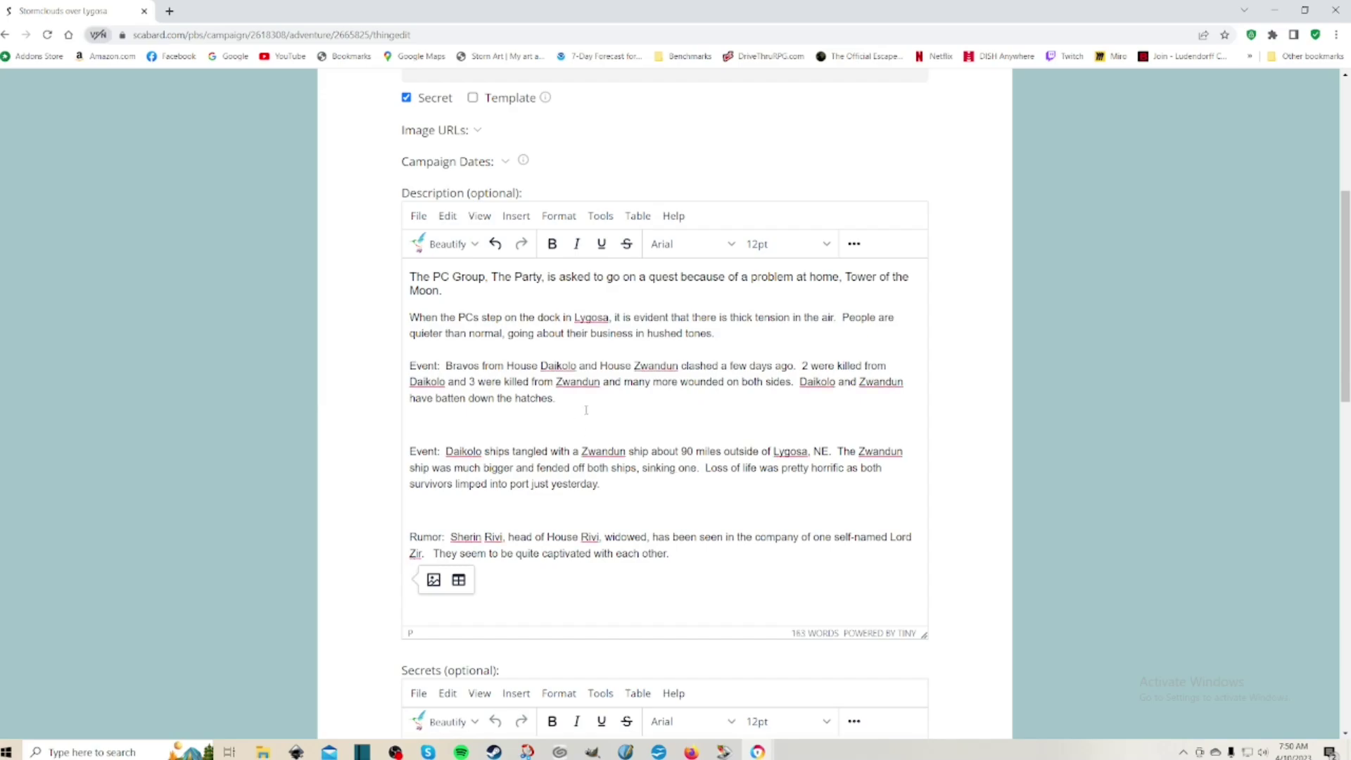
pyautogui.click(587, 414)
pyautogui.click(586, 403)
pyautogui.press('Delete')
pyautogui.press('Delete')
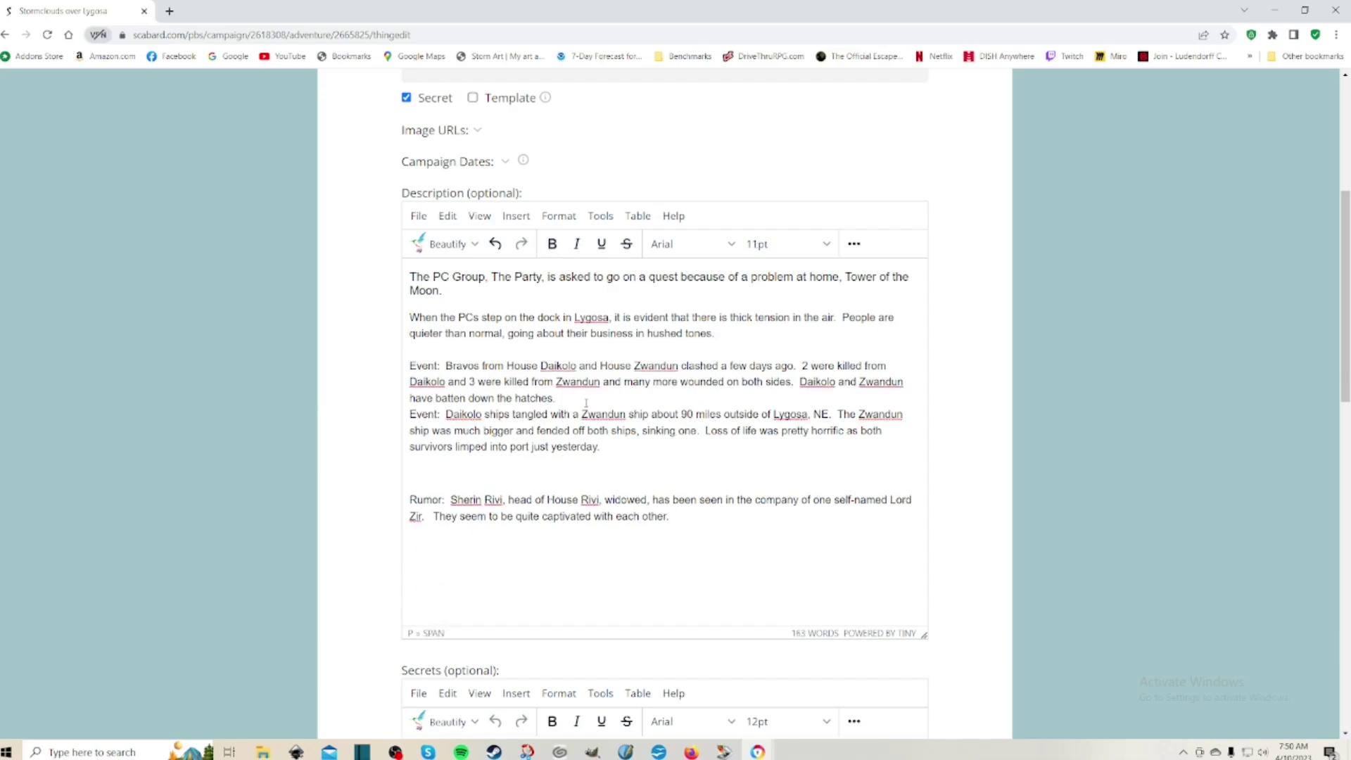
pyautogui.click(637, 447)
pyautogui.press('Delete')
pyautogui.press('Delete')
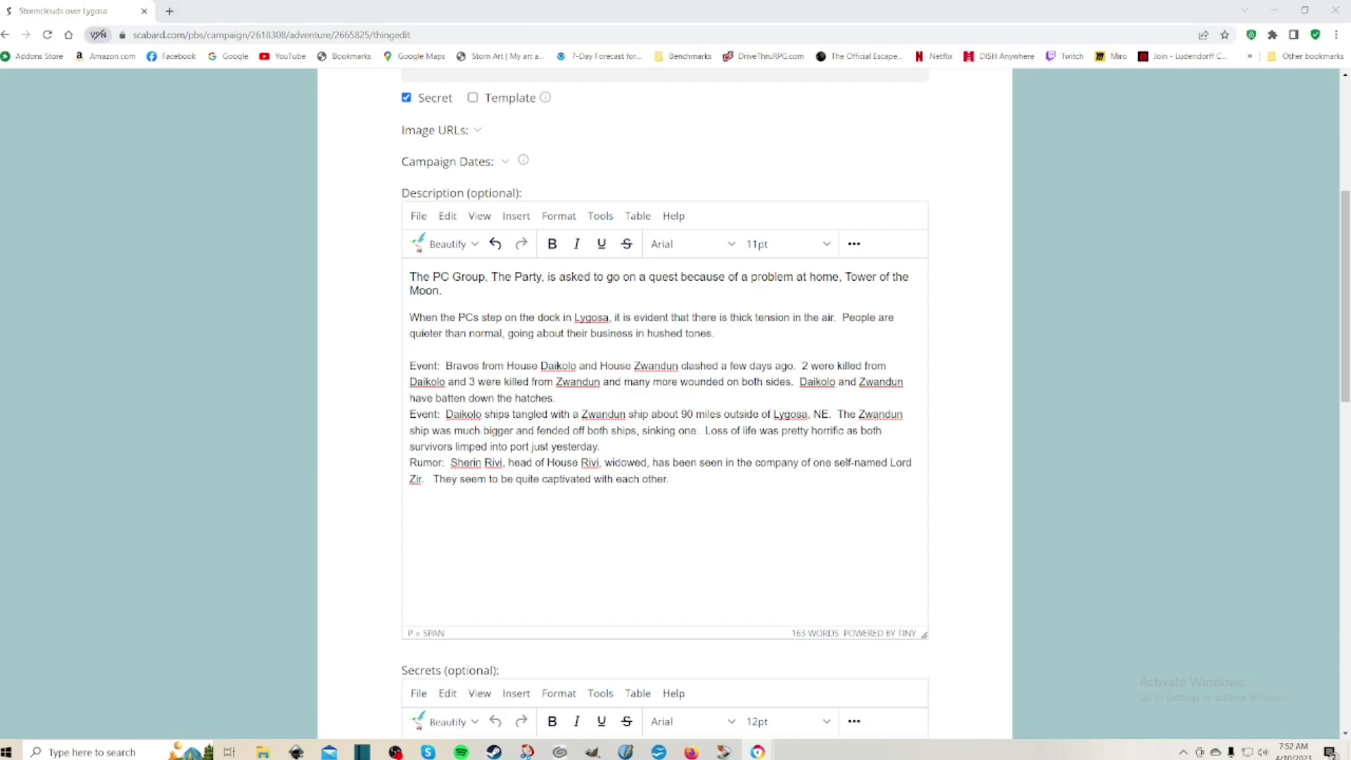
# Append the prepared "The Tower of the Moon" passage about Hannah meeting the PCs to the description, with a blank line above it.
pyautogui.click(419, 519)
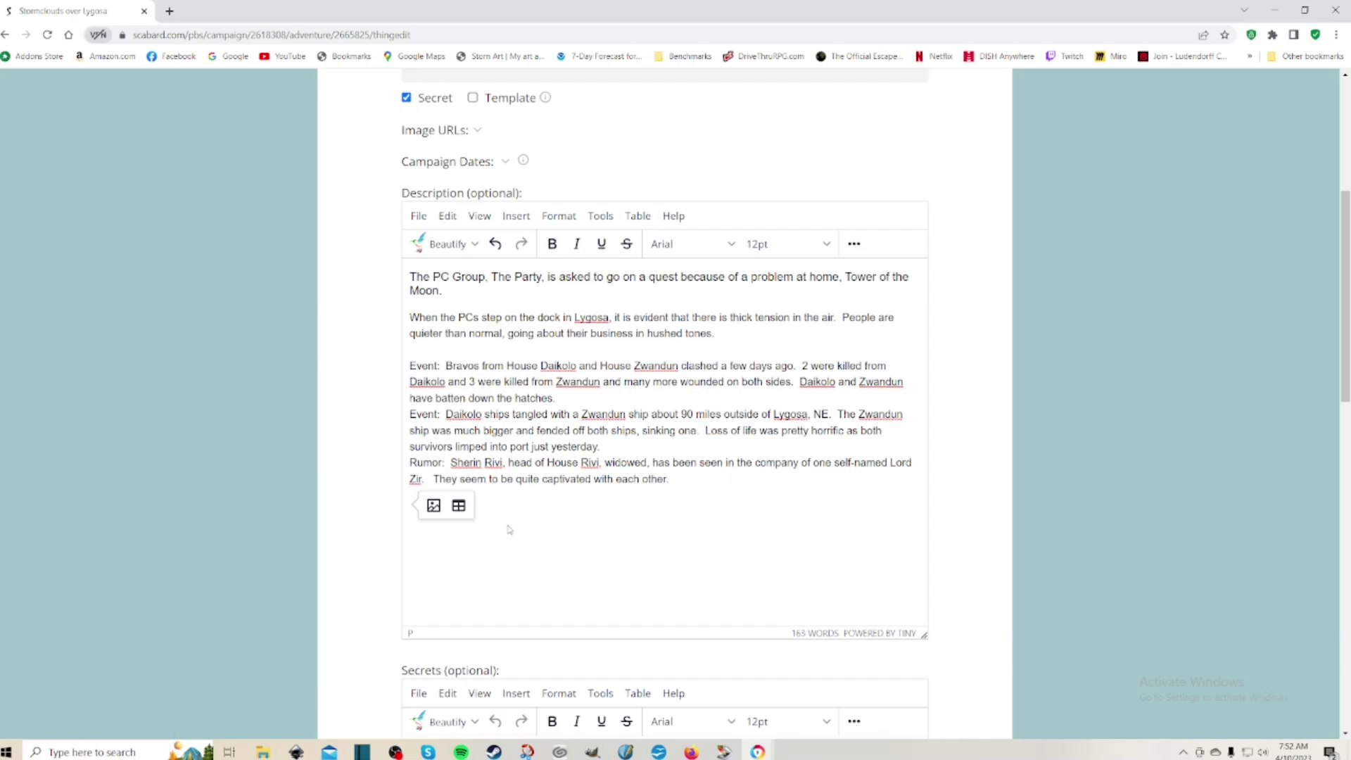
pyautogui.write('The Tower of the Moon Tigosh of the 9 eyes sends Hannah Tanelorn to meet the PCs.  Hannah is the owner of Tannelorn Estates, a very respected vineyard north of Lygosa, about 10 miles out.  Tannelorn Red and Tannelorn Table are some of the more popular wines in Lygosa.  She is accompanied by 2 capable looking bodyguards.')
pyautogui.click(685, 477)
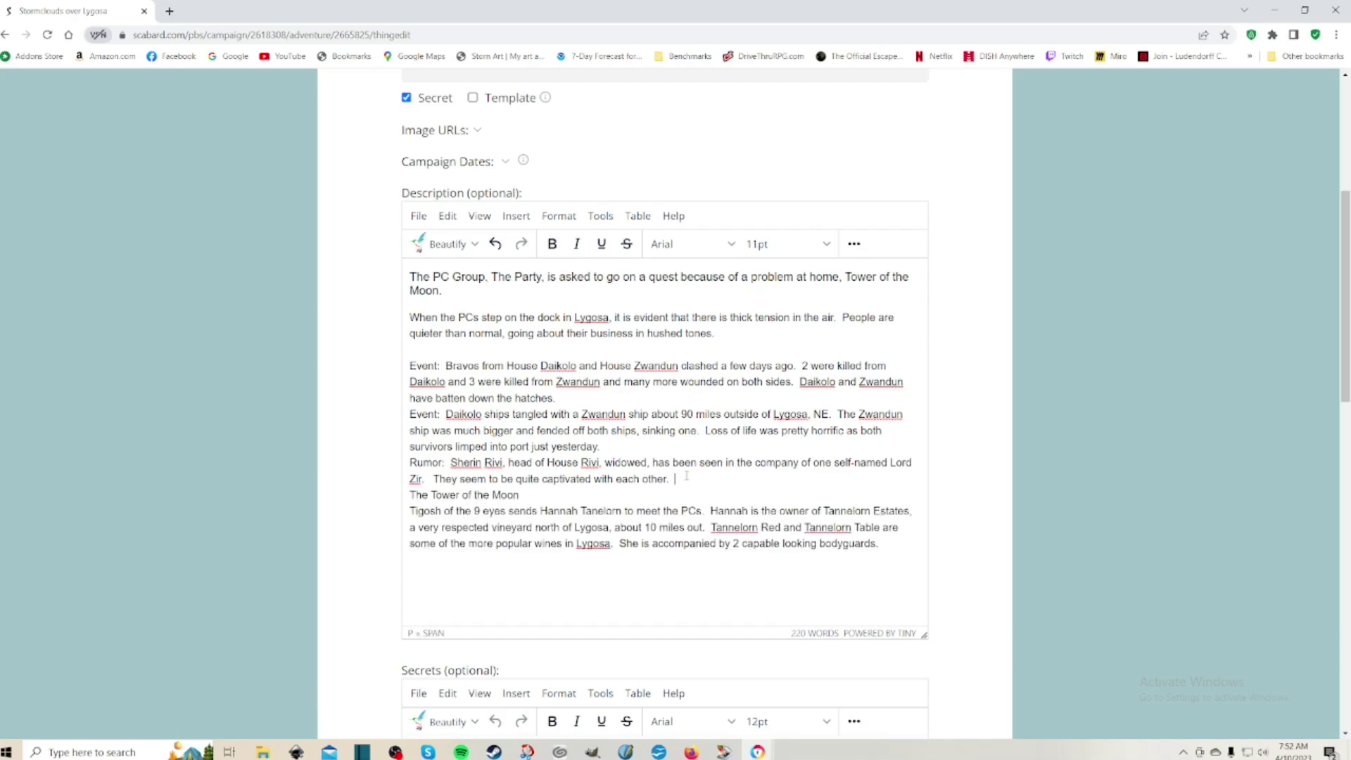
pyautogui.press('Return')
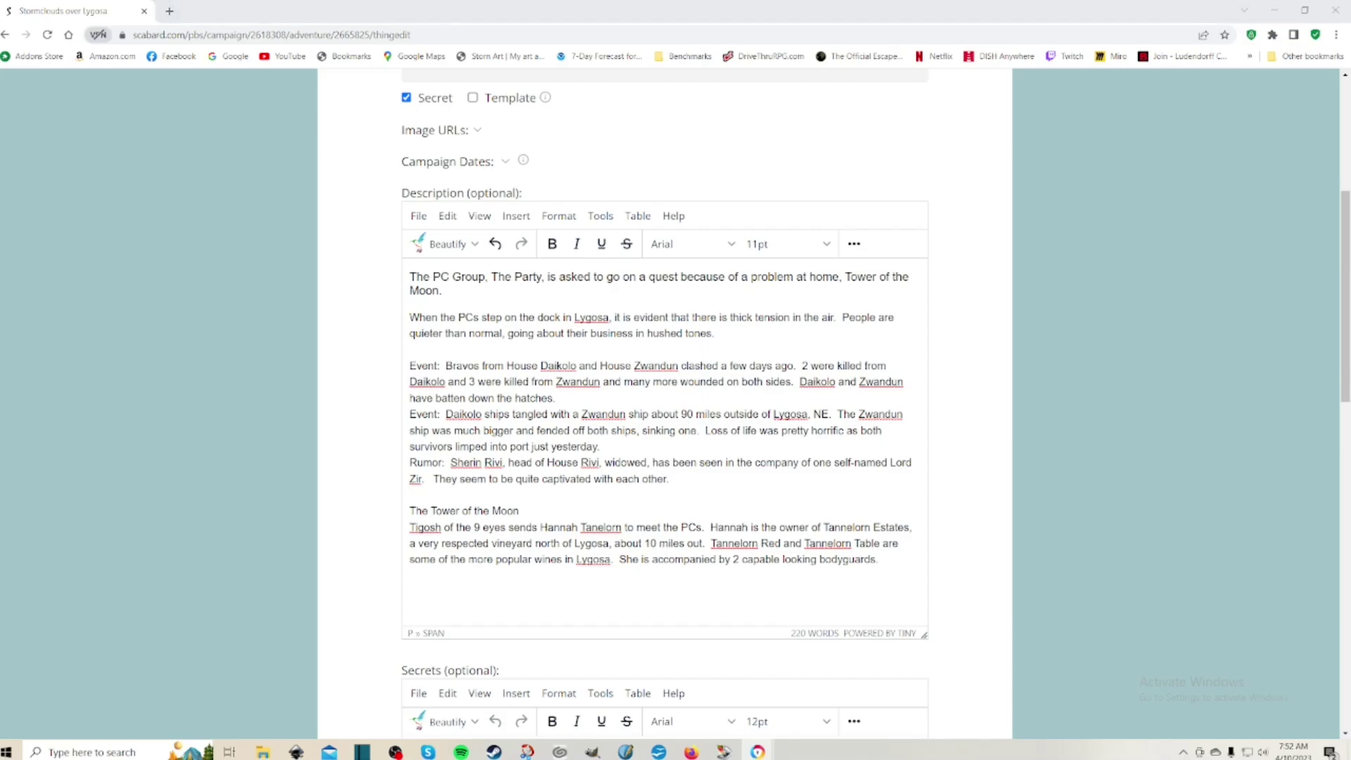
pyautogui.scroll(-2, 896, 384)
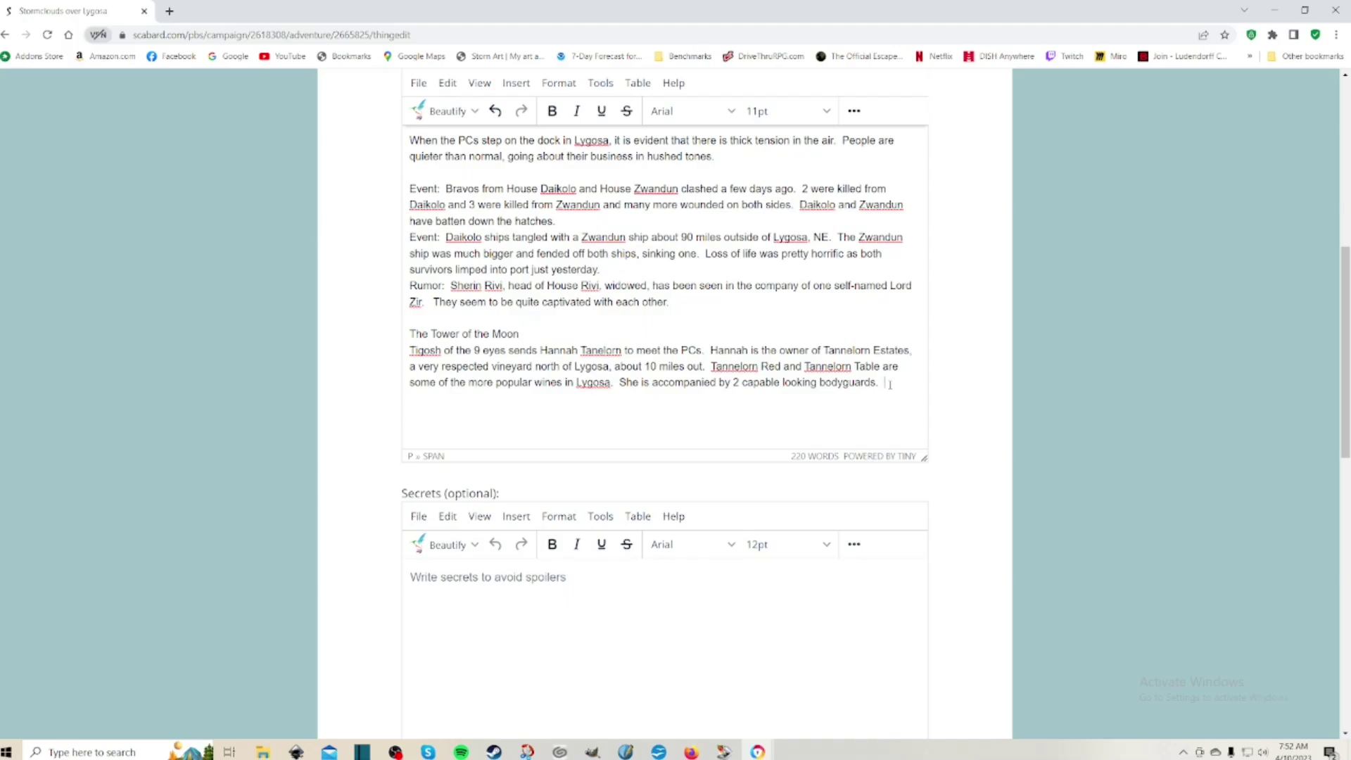
# Append a paragraph to the description about the ancient tower appearing in the vineyard on the eve of a full moon, with a blank line above it.
pyautogui.press('Return')
pyautogui.press('Return')
pyautogui.write("Hannah has a problem, for the last 3 months, an ancient tower seems to appear out of nowhere in her vineyard on the eve of a full moon.  Each time it happens, the grapes wither and die.  About an acre is affected.  But an acre's loss could be absorbed, the monthly event scares her workers.  Nothing has come out of the tower, but lights seem to flicker on the top floor.  She is worried it is leaving behind Corruption, but the acre seems to recover in about 3 weeks, just in time for it to happen all over again.  It is 2 days before the next full moon.")
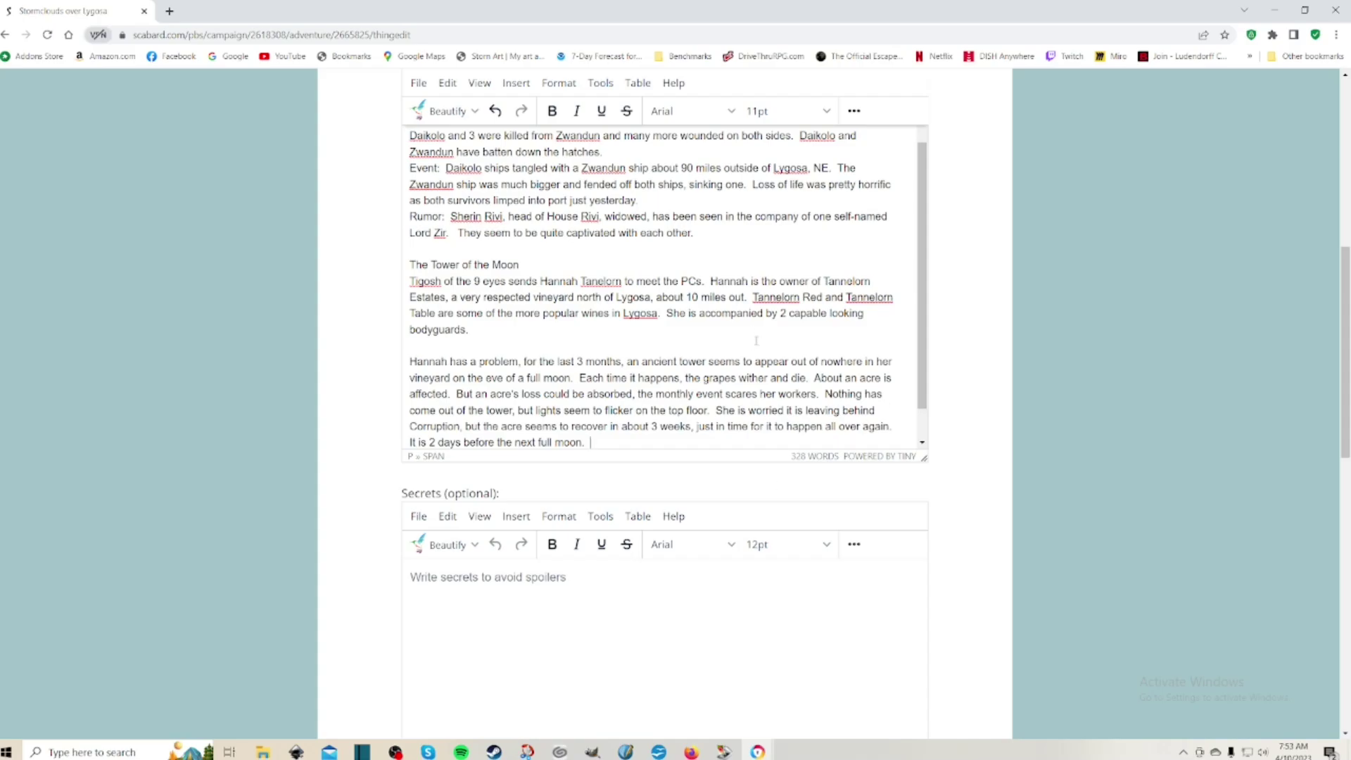
# Append a separate paragraph to the description offering 4 Resources now and 4 Resources if the problem goes away, plus the alternative reward.
pyautogui.scroll(-1, 686, 410)
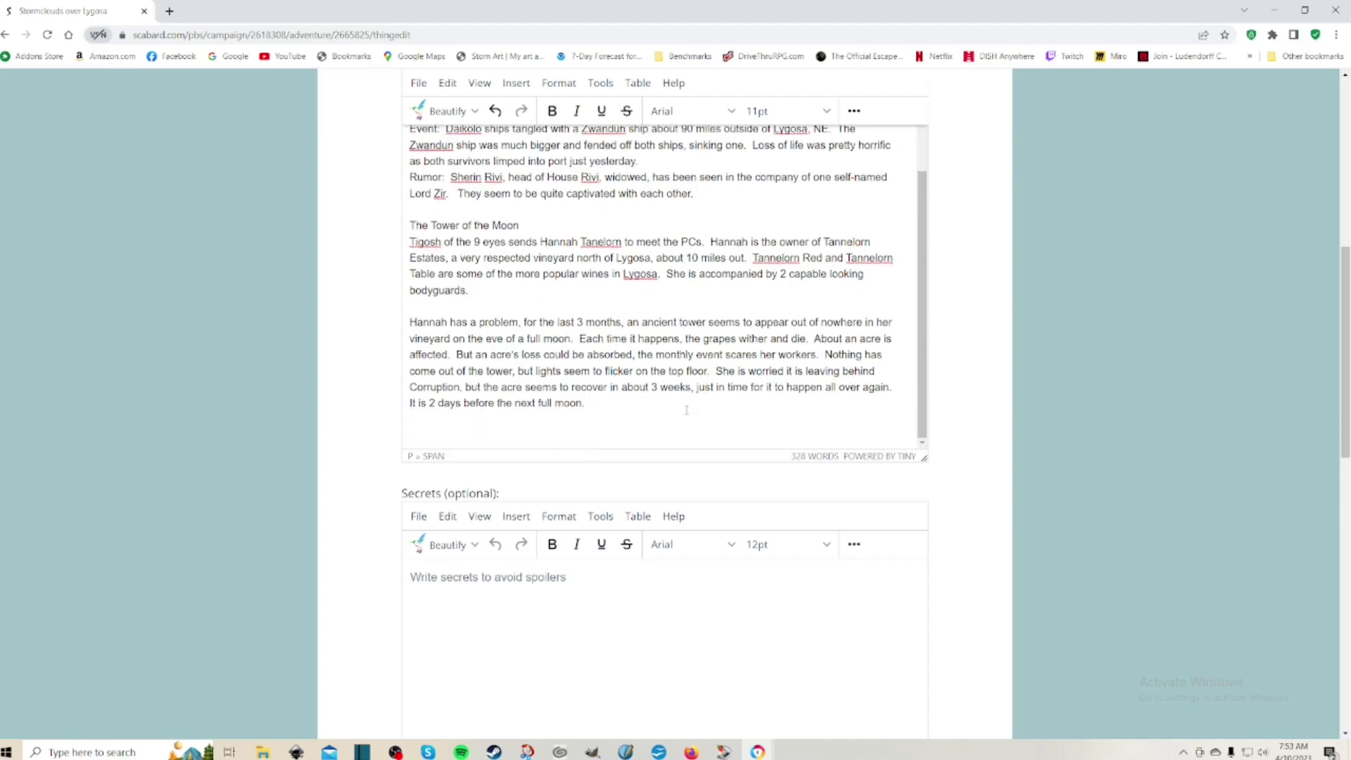
pyautogui.scroll(-1, 709, 396)
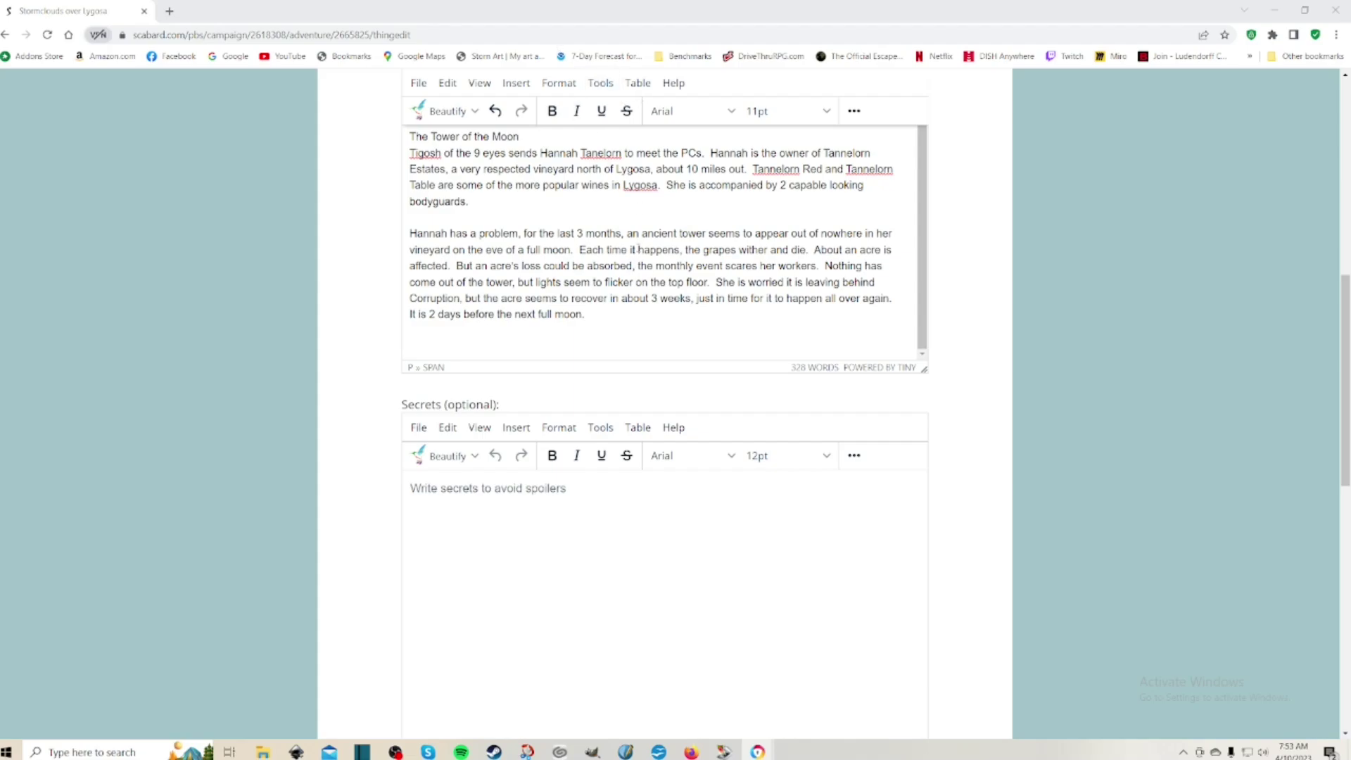
pyautogui.click(620, 316)
pyautogui.press('Return')
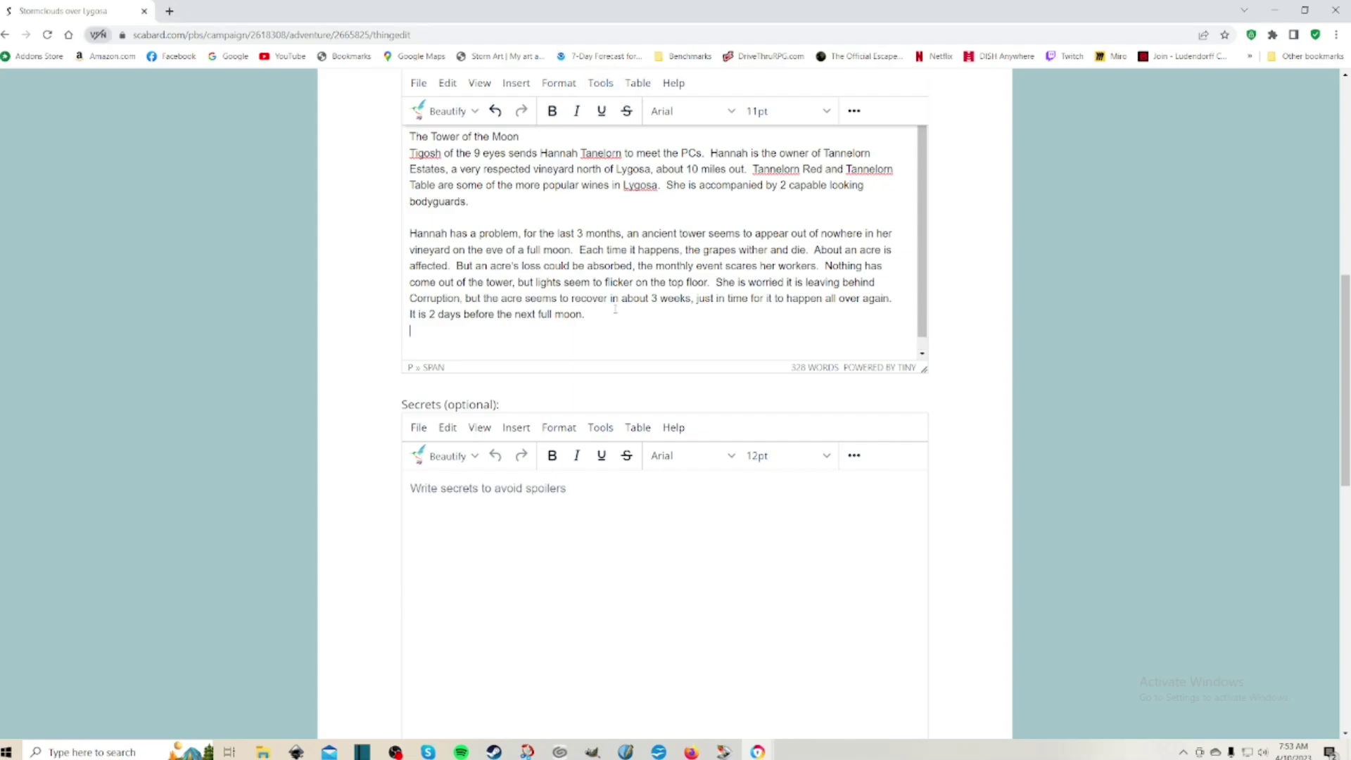
pyautogui.press('Return')
pyautogui.write('She can afford to give 4 Resources now and 4 Resources if this problem goes away.  Or upon the problem going away, she can give 6 Resources in wine for trade.')
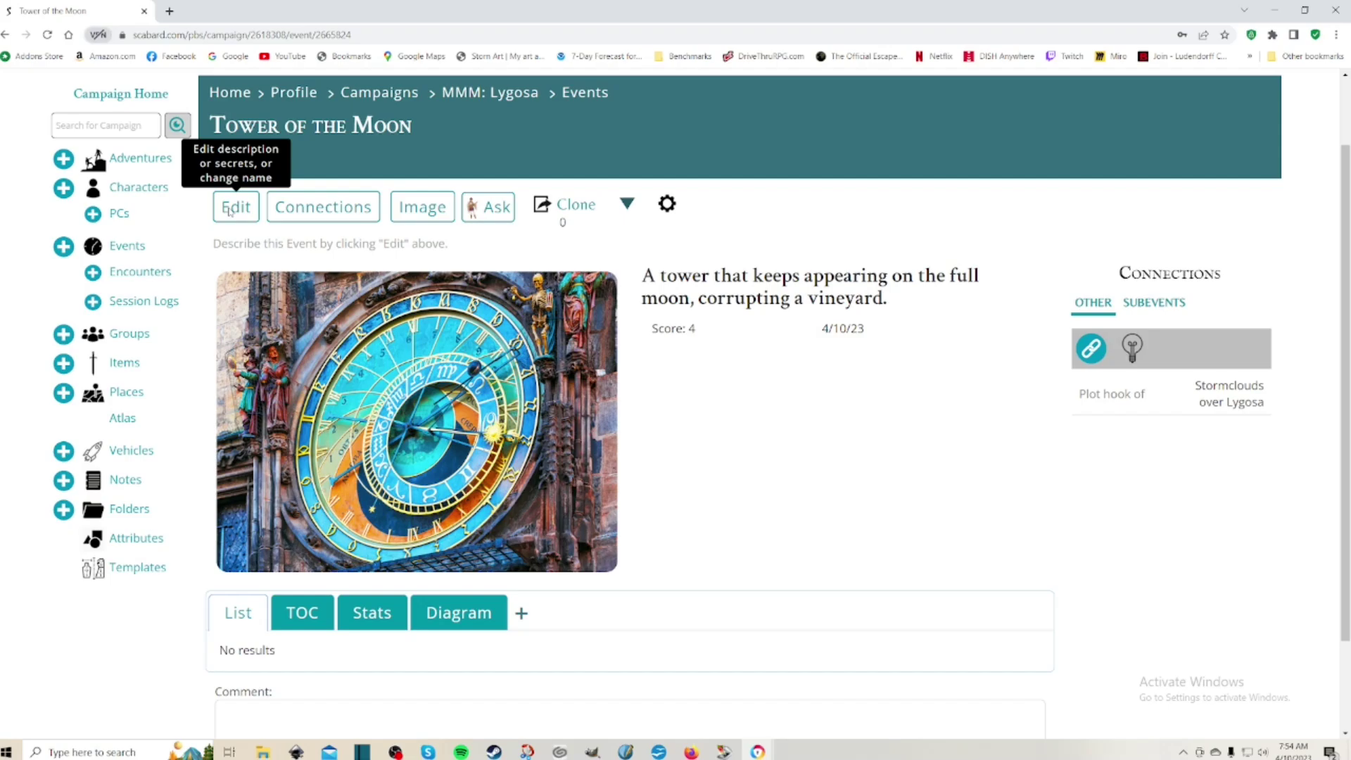
# Replace the Tower of the Moon event's image URL with the copied address ending in 9c8864d51f8fc2c7c8222c4bf194495d.jpg and save the event.
pyautogui.click(230, 209)
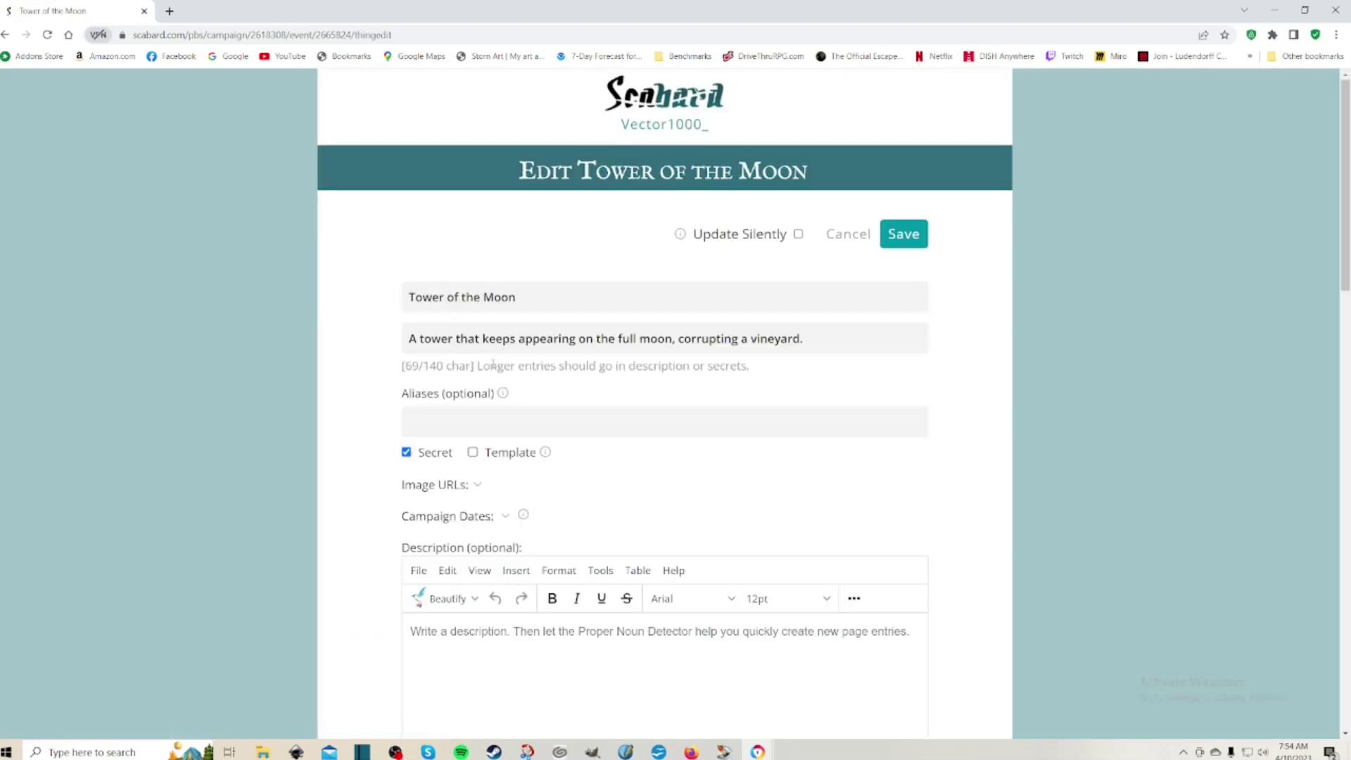
pyautogui.click(478, 485)
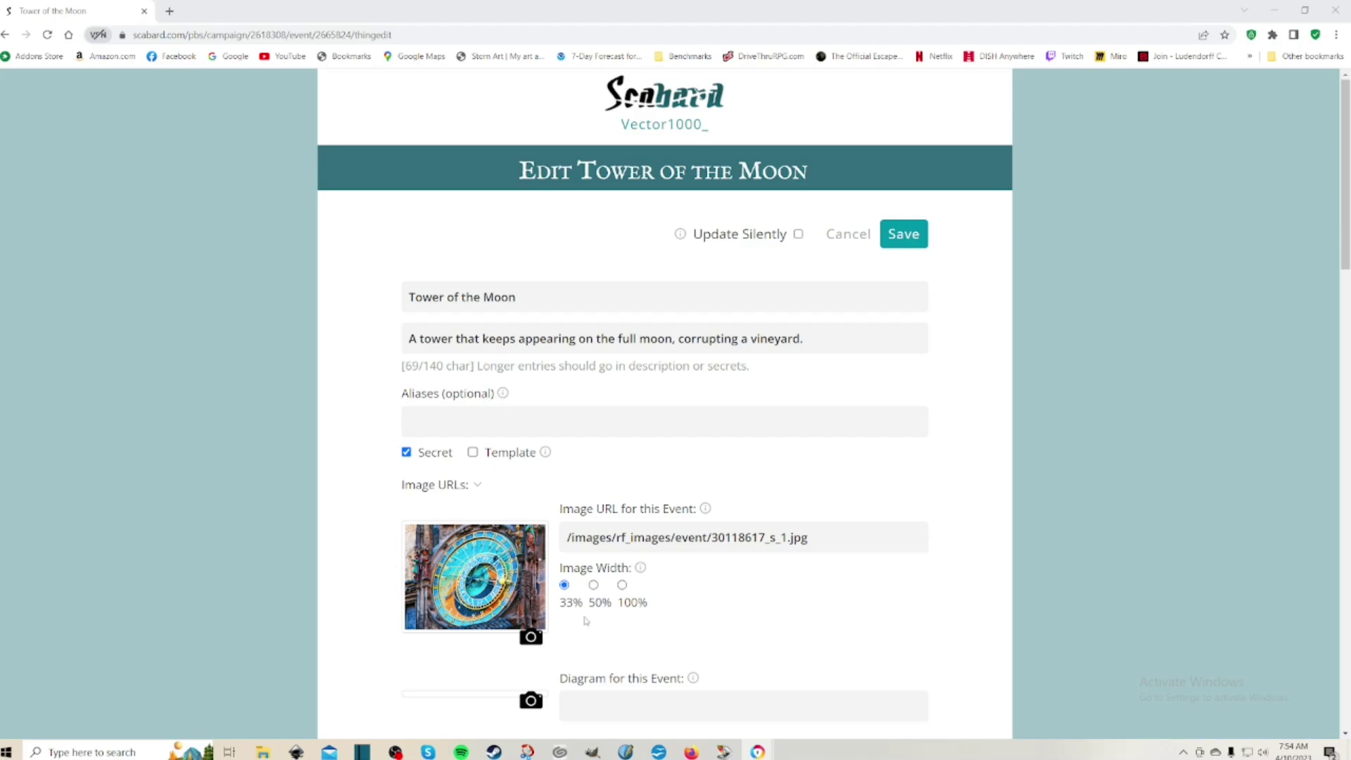
pyautogui.click(437, 427)
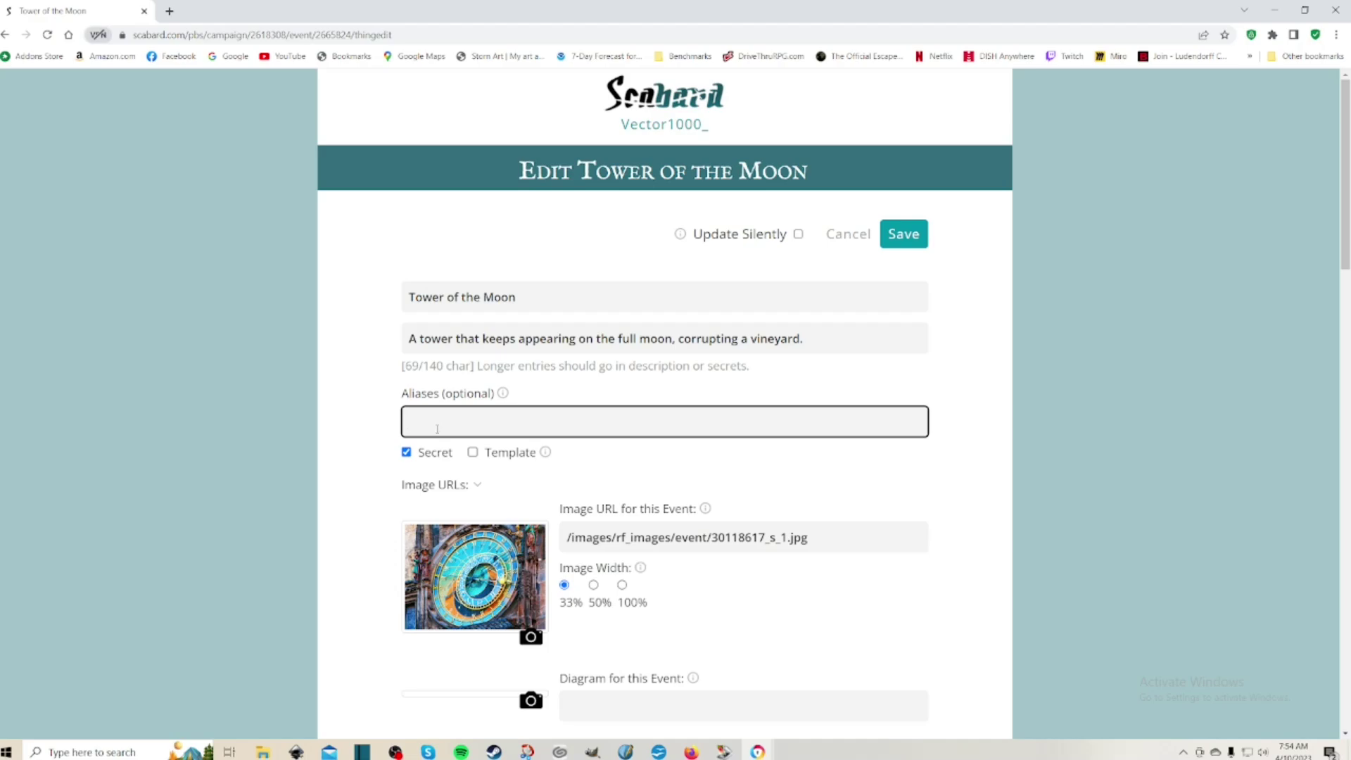
pyautogui.moveTo(842, 537); pyautogui.dragTo(533, 543)
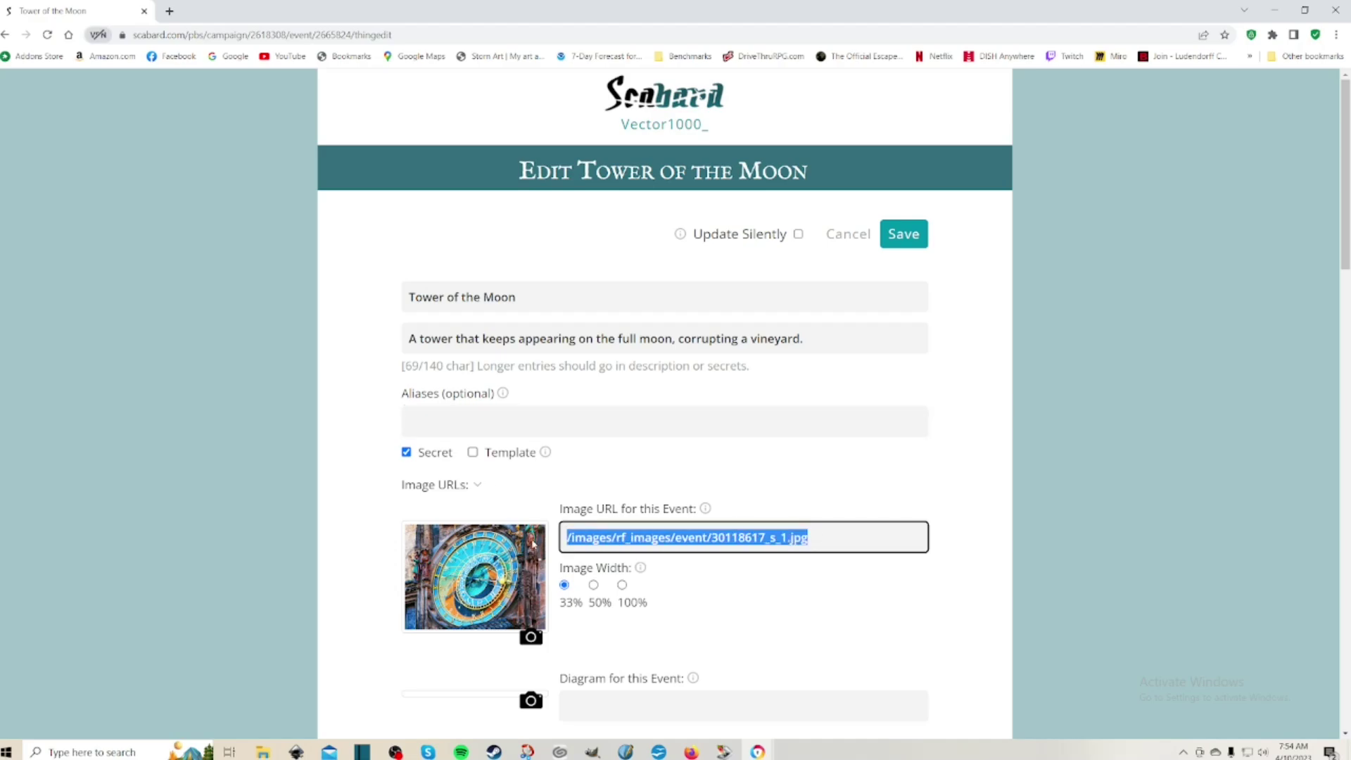
pyautogui.hotkey('ctrl', 'v')
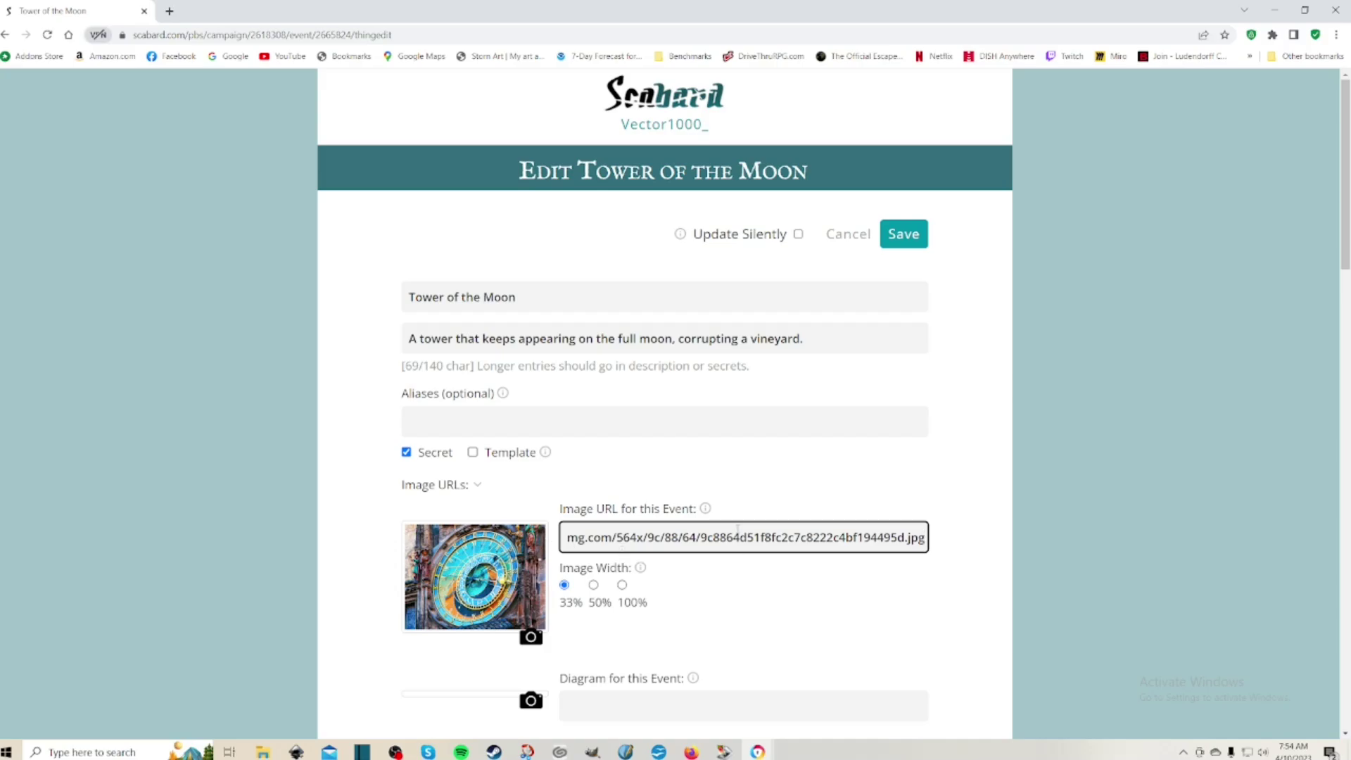
pyautogui.click(903, 233)
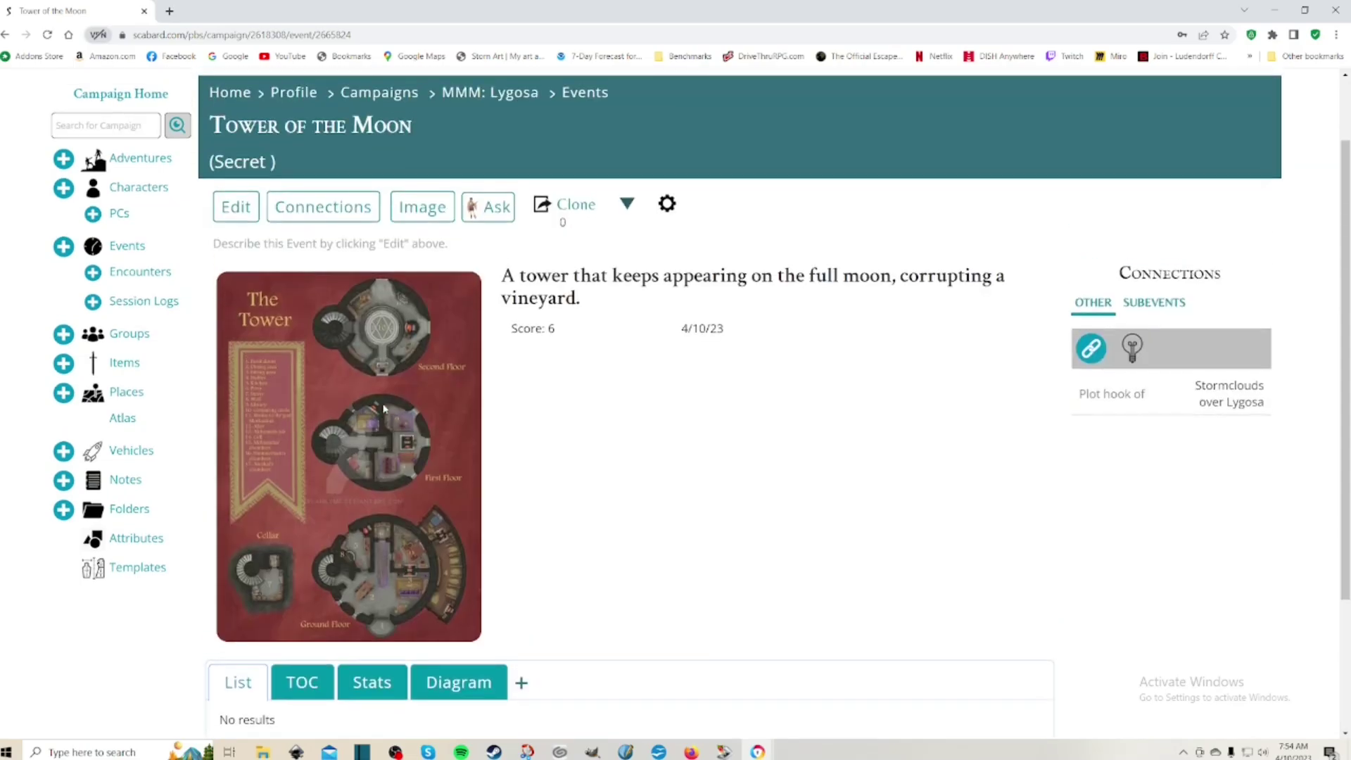
# Examine the tower floor plan image on the event page and the options available for it.
pyautogui.scroll(-2, 384, 408)
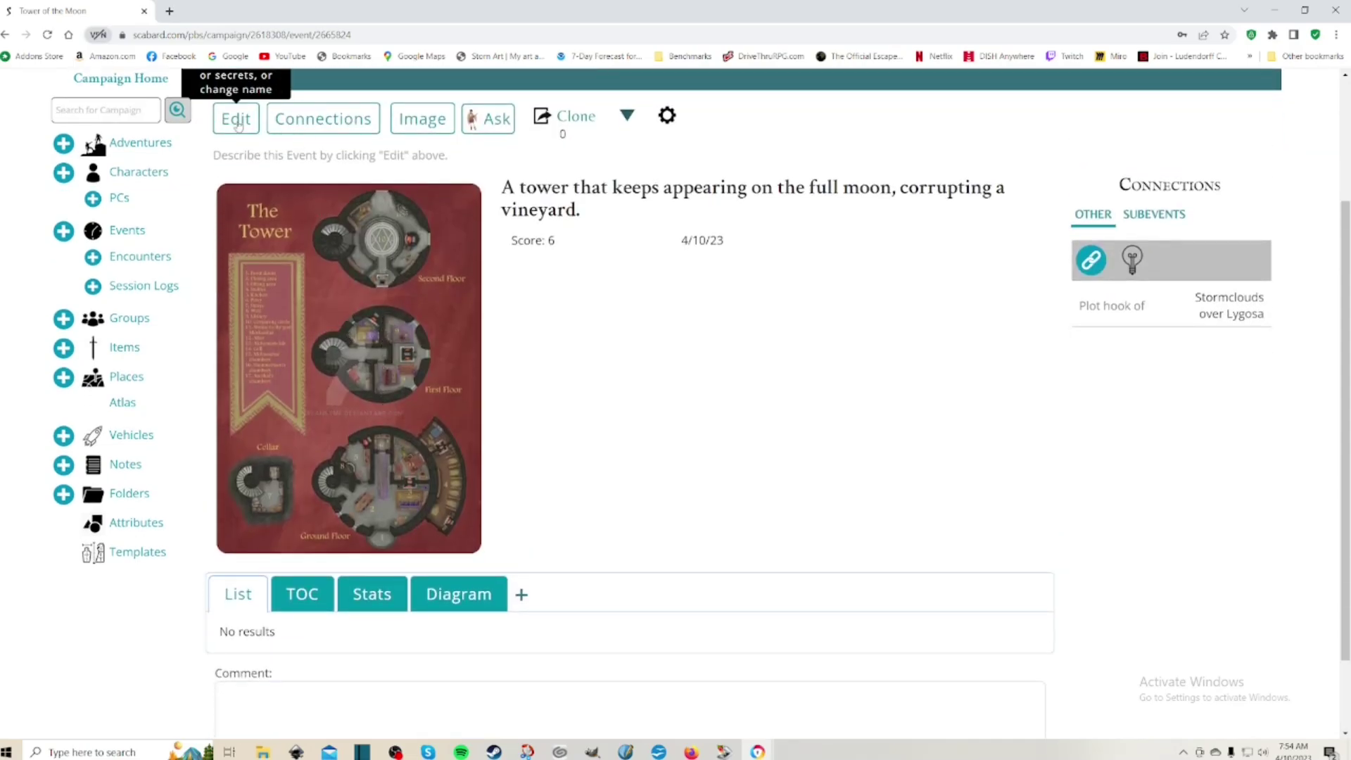
pyautogui.rightClick(367, 310)
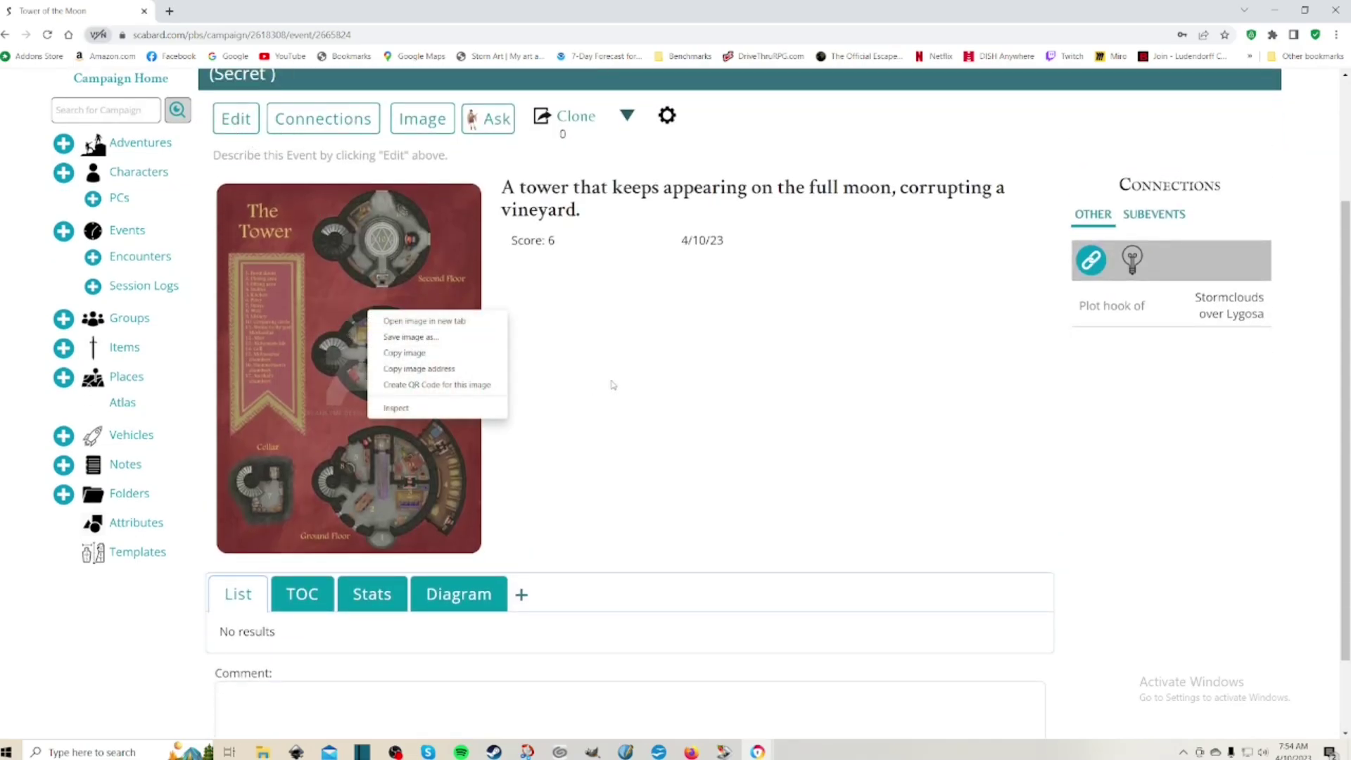
pyautogui.click(650, 387)
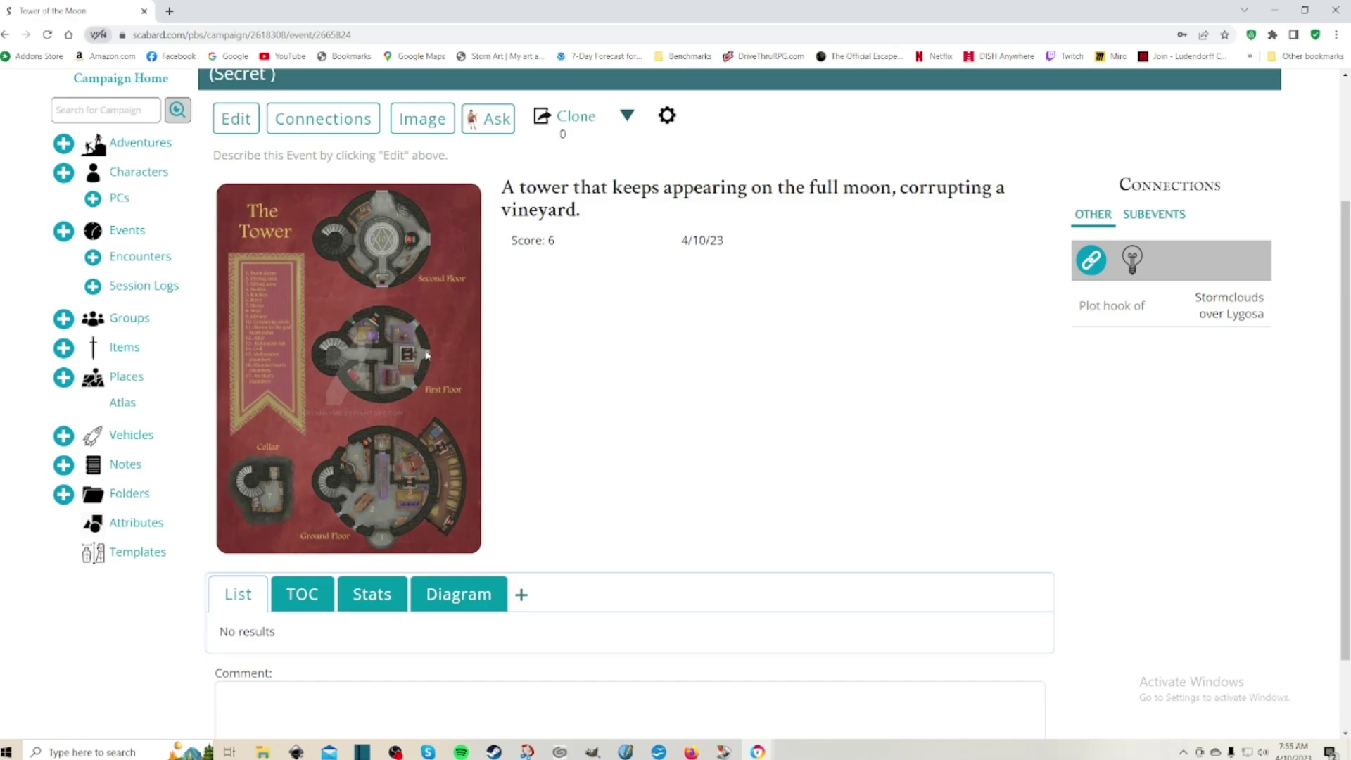
pyautogui.scroll(2, 426, 345)
pyautogui.scroll(-2, 424, 330)
pyautogui.rightClick(403, 350)
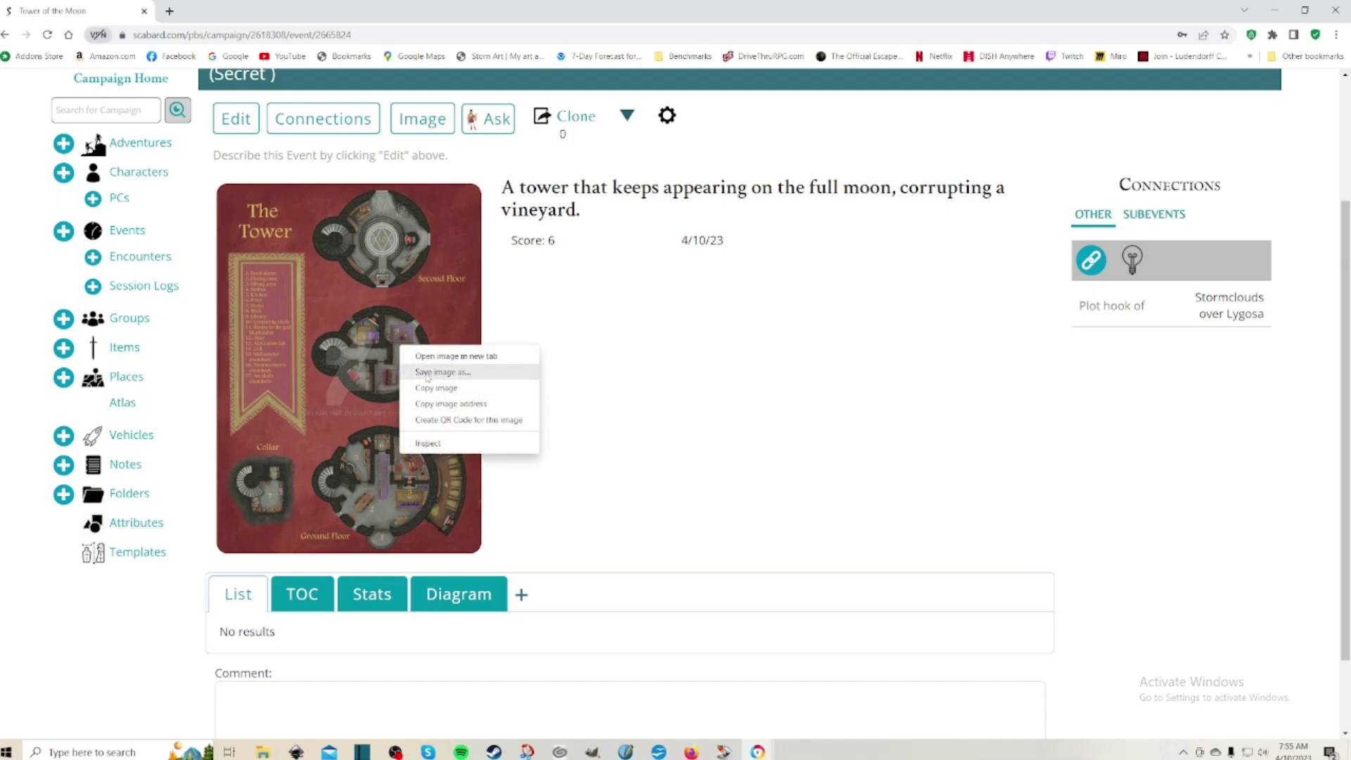
pyautogui.click(637, 291)
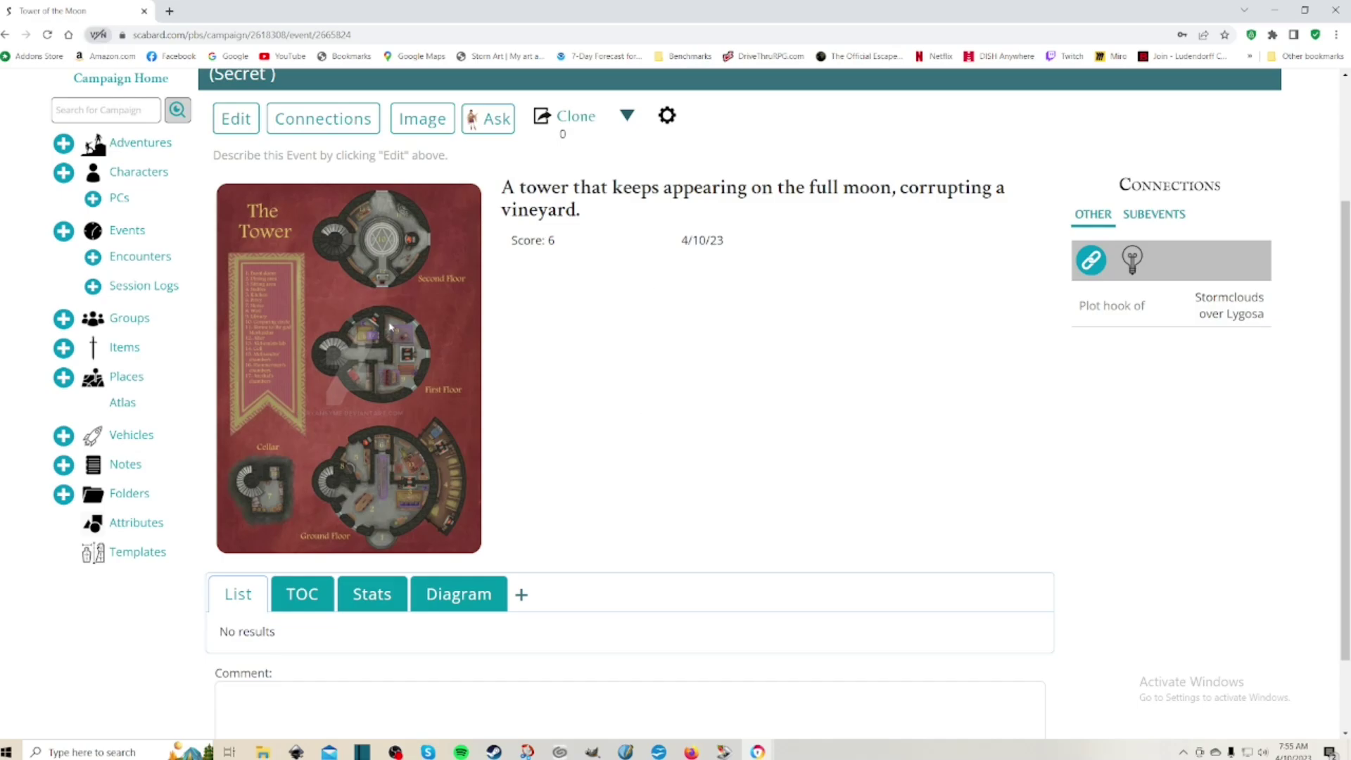
pyautogui.scroll(2, 362, 317)
pyautogui.scroll(-2, 361, 315)
# Open the Tower of the Moon event's connections for editing and review the available connection types.
pyautogui.click(326, 123)
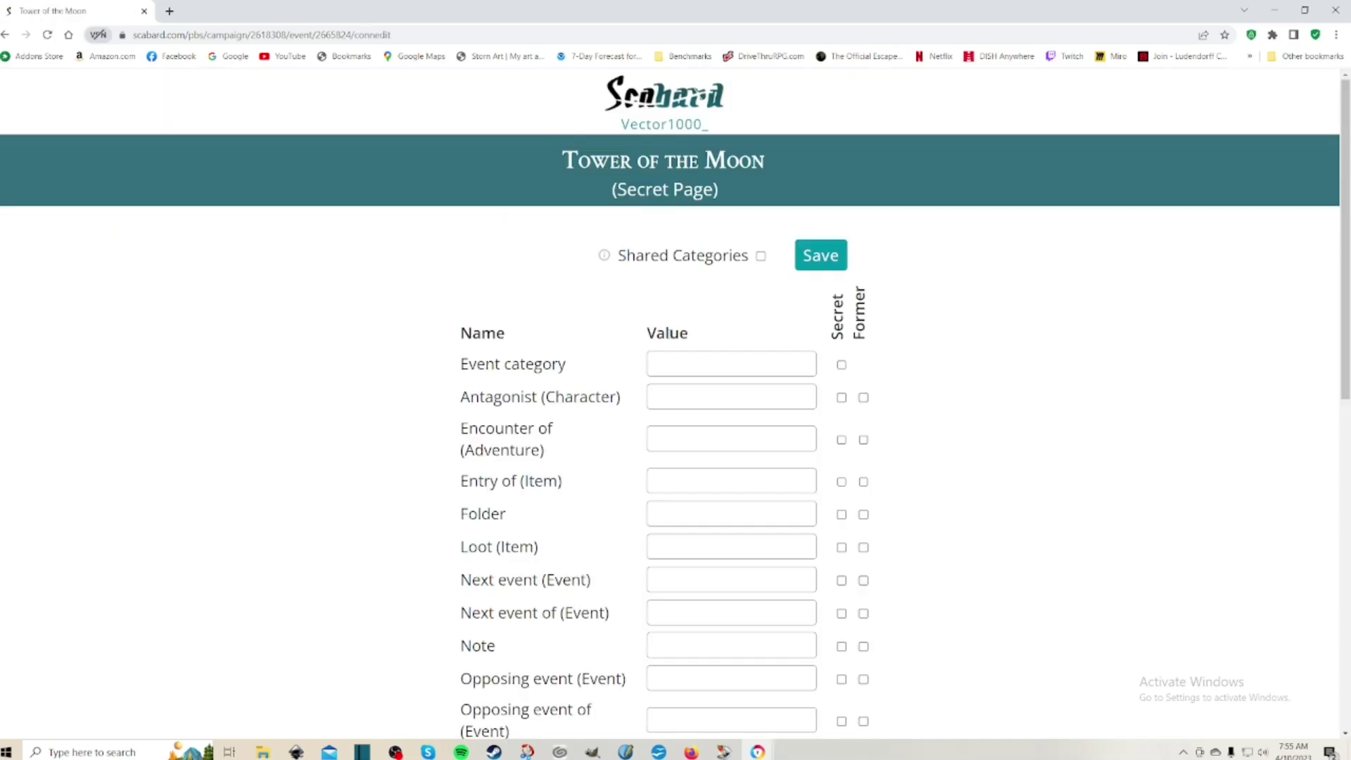
pyautogui.scroll(-2, 659, 357)
pyautogui.scroll(-3, 658, 356)
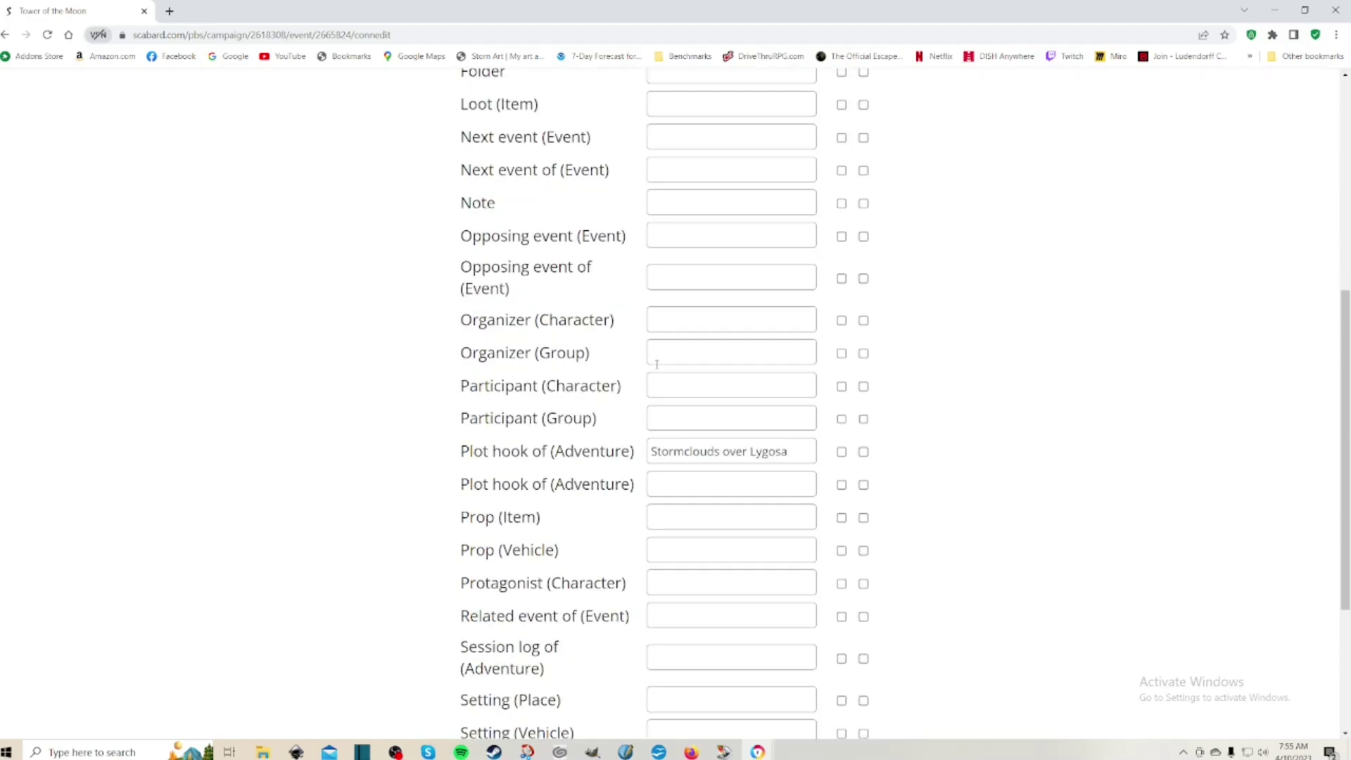
pyautogui.scroll(4, 674, 267)
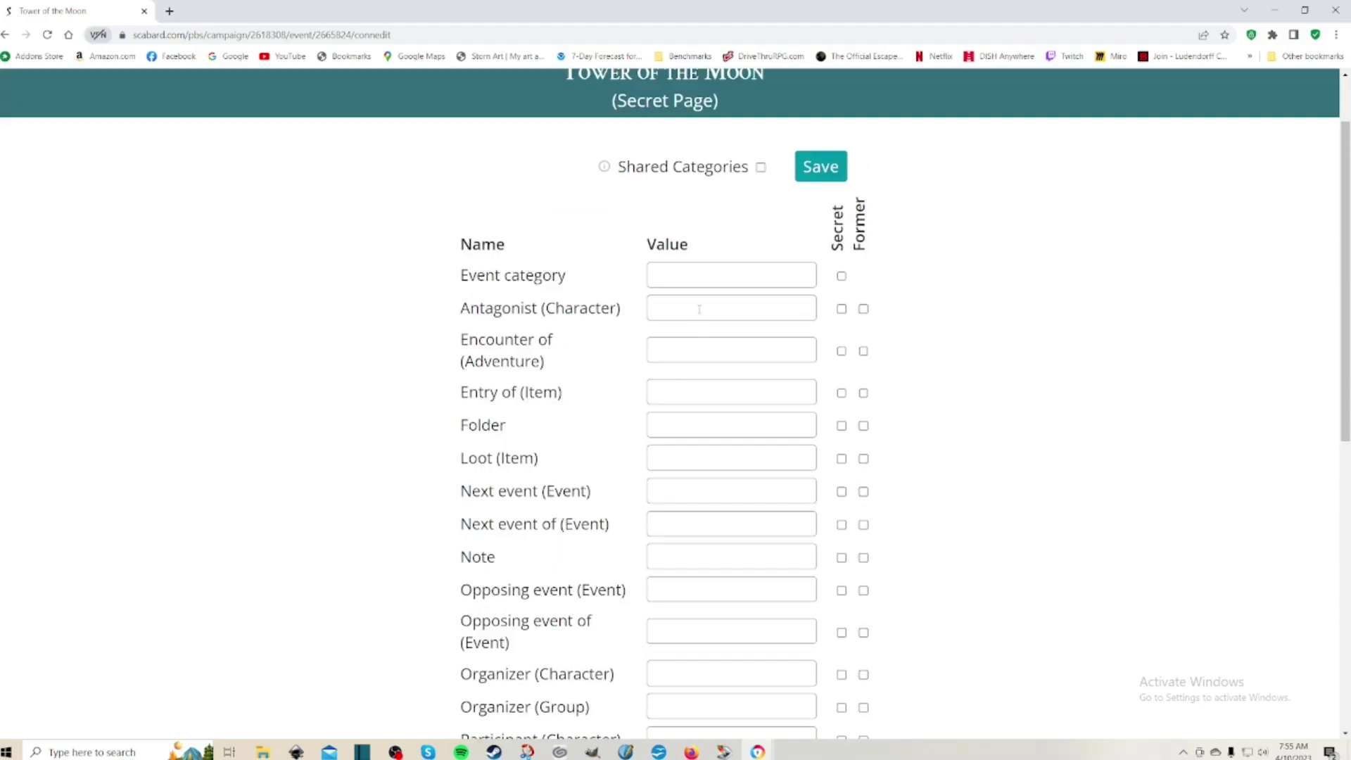
pyautogui.scroll(-1, 701, 288)
pyautogui.scroll(-1, 663, 199)
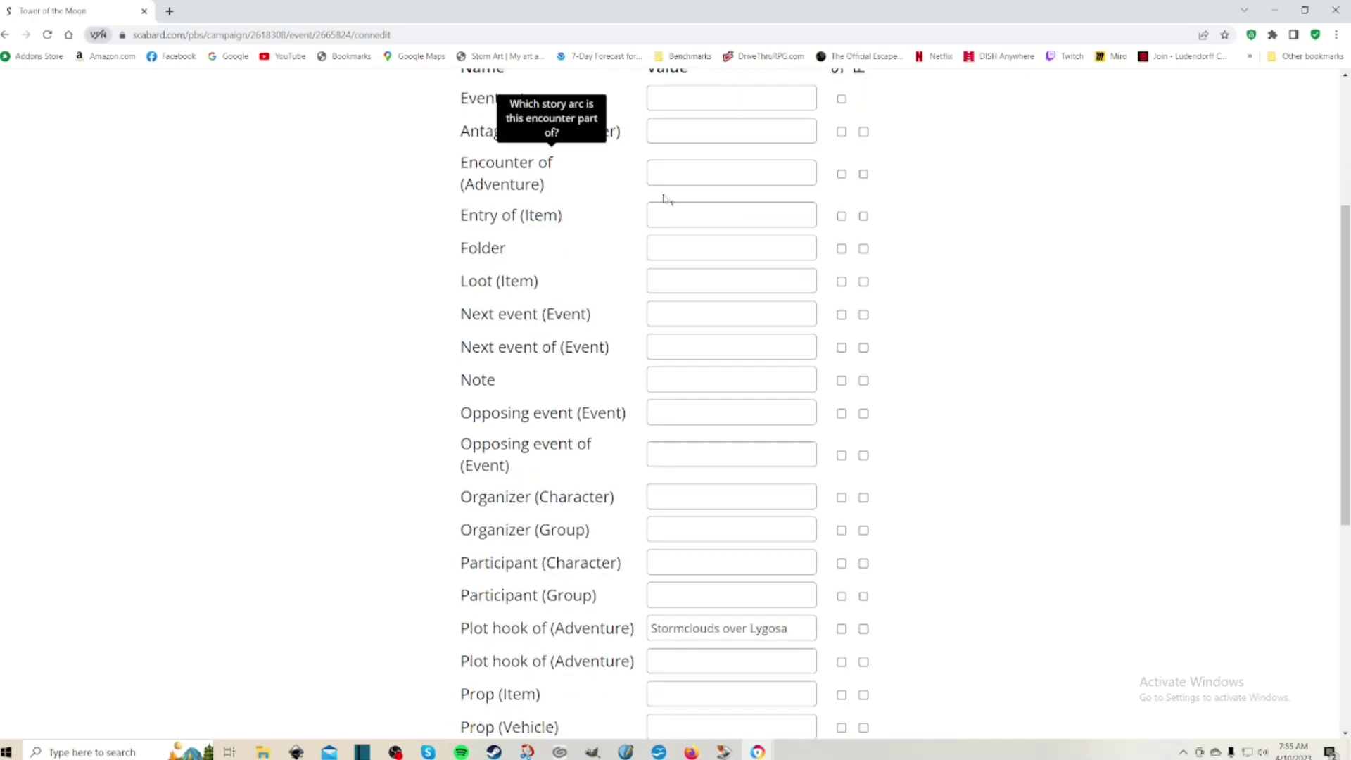
pyautogui.scroll(1, 665, 238)
pyautogui.scroll(-4, 683, 436)
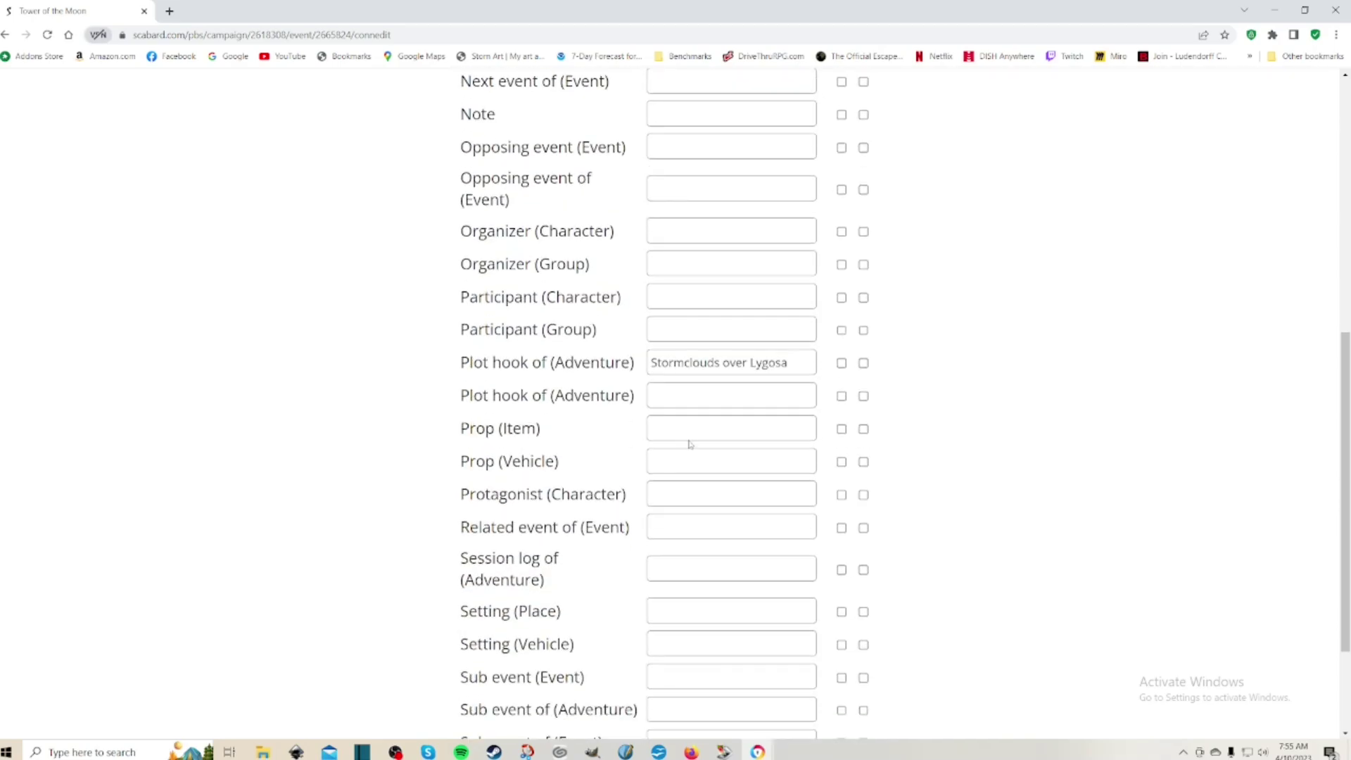
pyautogui.scroll(-2, 671, 427)
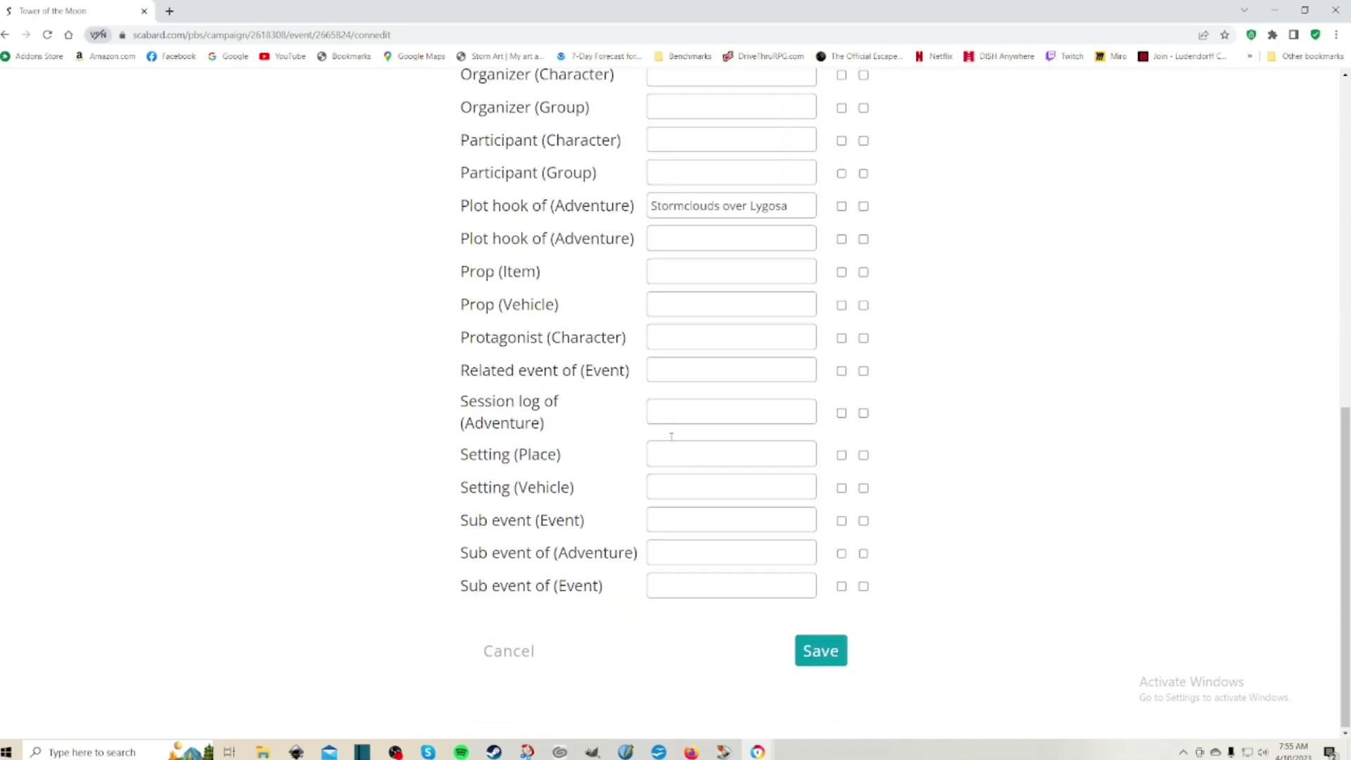
pyautogui.scroll(1, 669, 440)
pyautogui.scroll(-1, 672, 450)
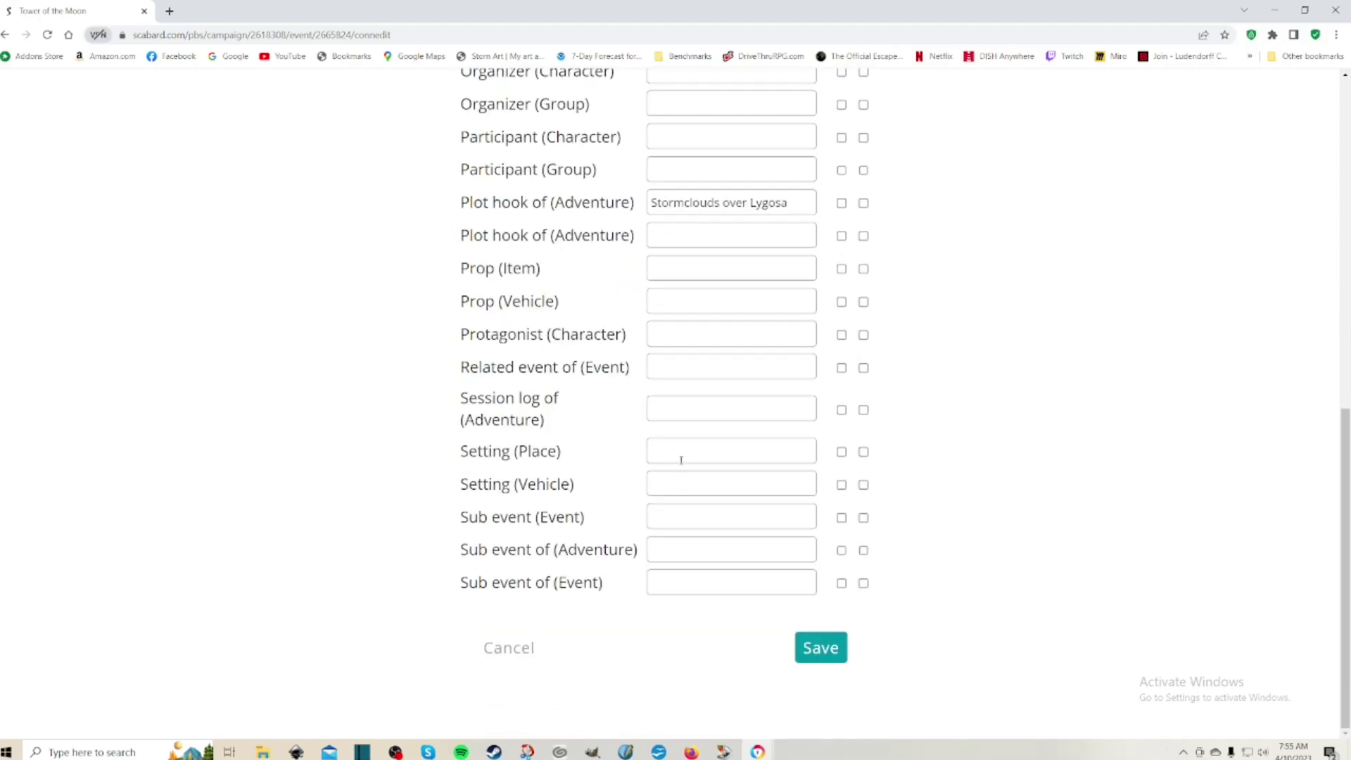
# Enter "Stormclouds over Lygosa" as the event's Setting (Place) and create it as a new place.
pyautogui.click(682, 458)
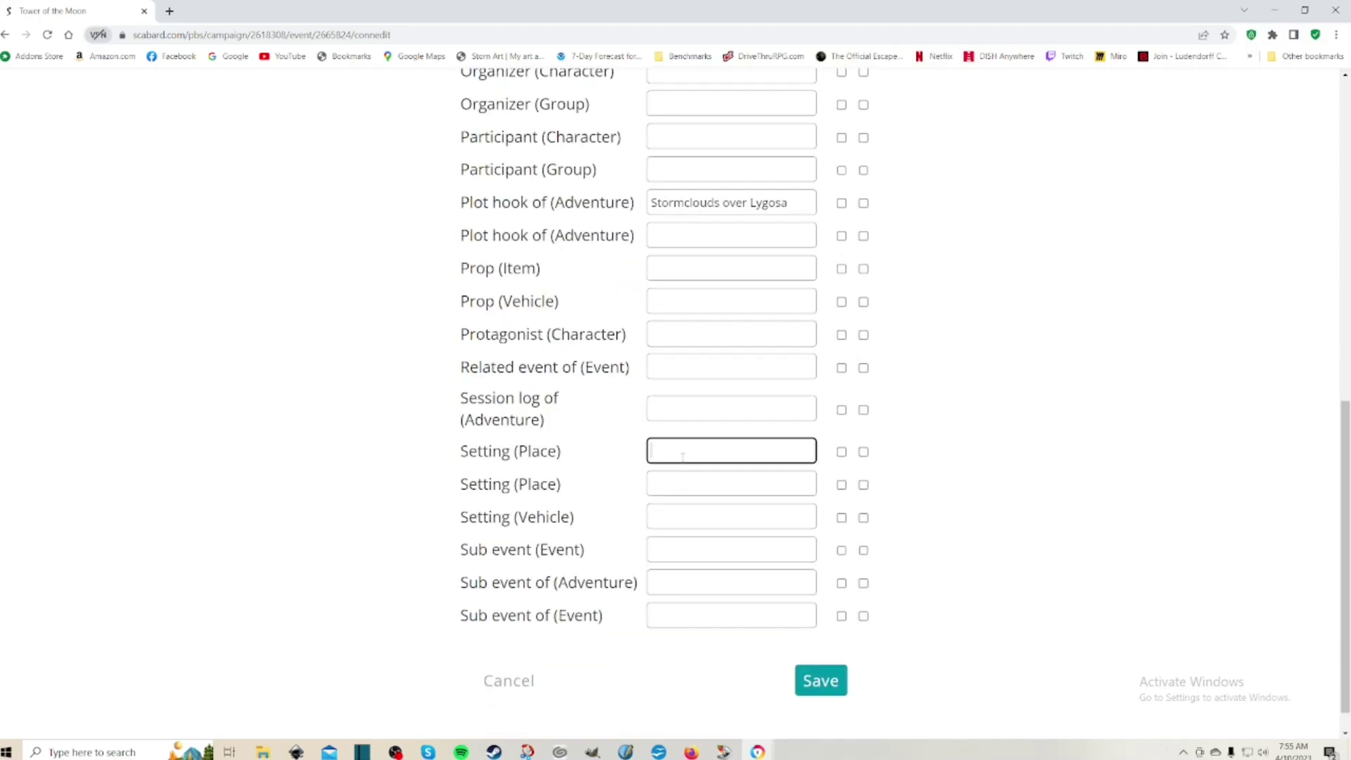
pyautogui.write('Stormclouds over Lygo')
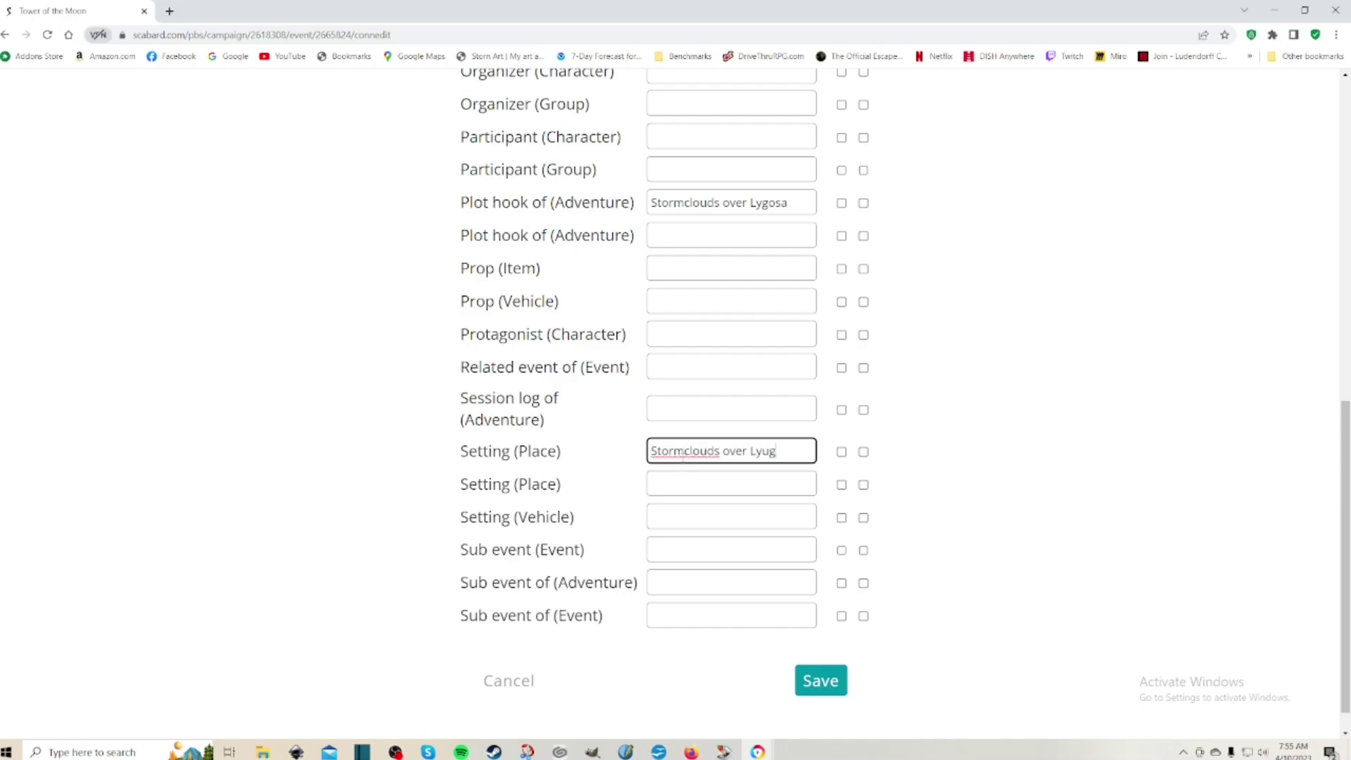
pyautogui.write('s')
pyautogui.press('BackSpace')
pyautogui.press('BackSpace')
pyautogui.press('BackSpace')
pyautogui.write('gosa')
pyautogui.click(827, 675)
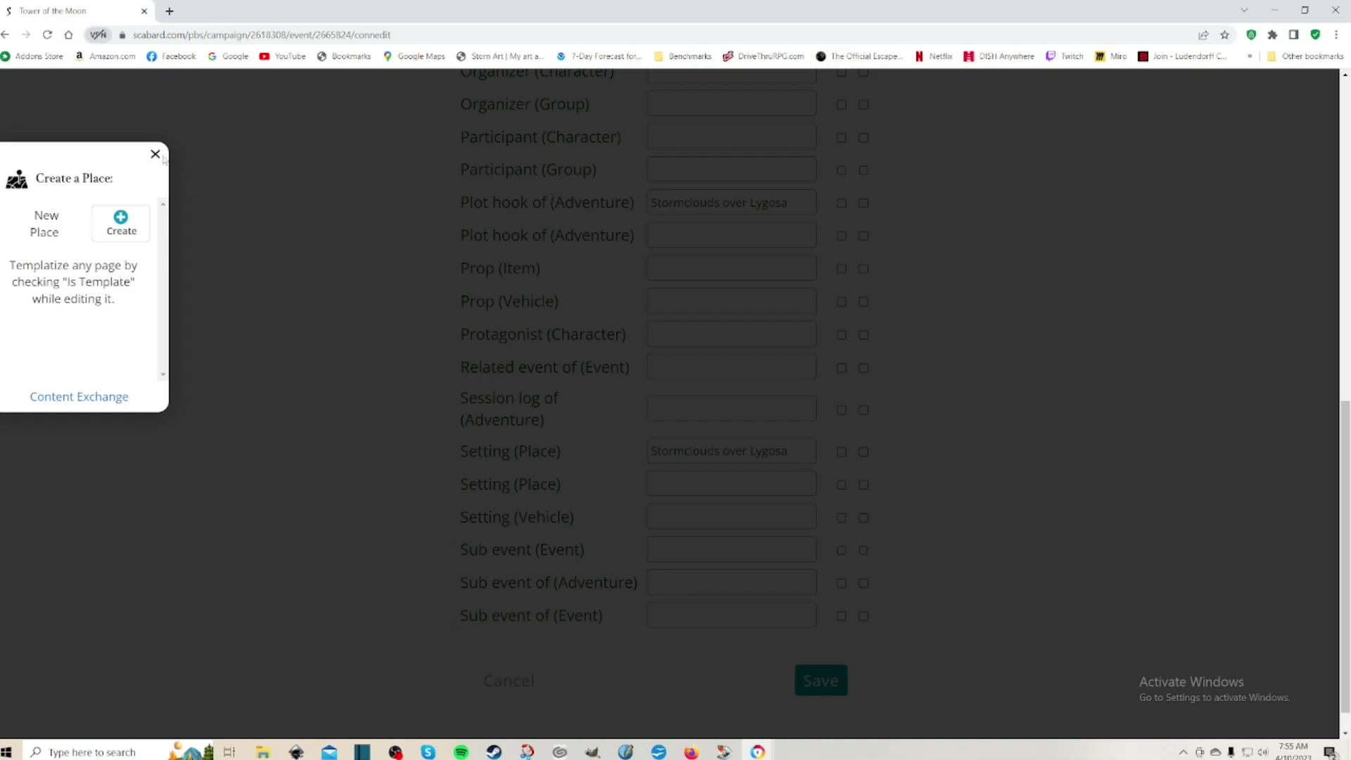
pyautogui.click(121, 222)
pyautogui.click(200, 368)
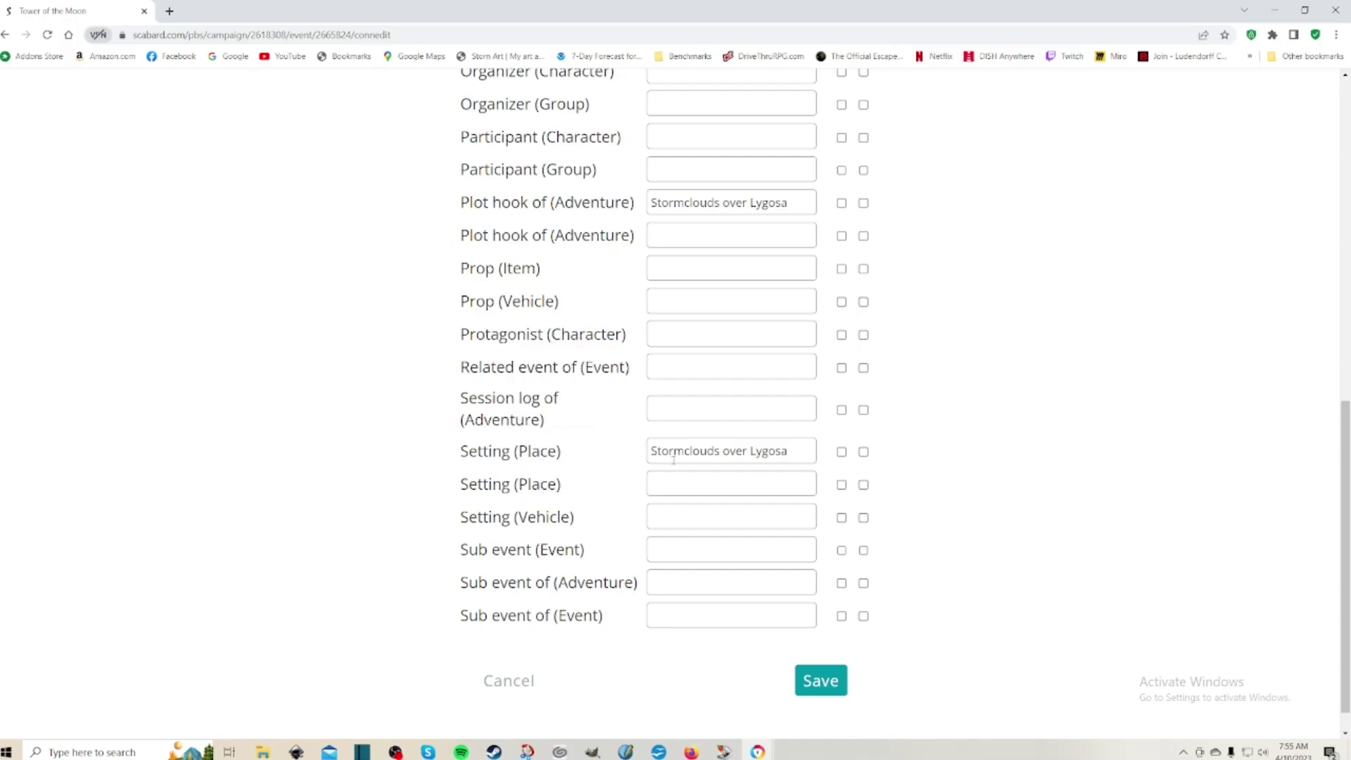
# Leave the participant and event category connections blank and save the event's connections.
pyautogui.scroll(5, 673, 459)
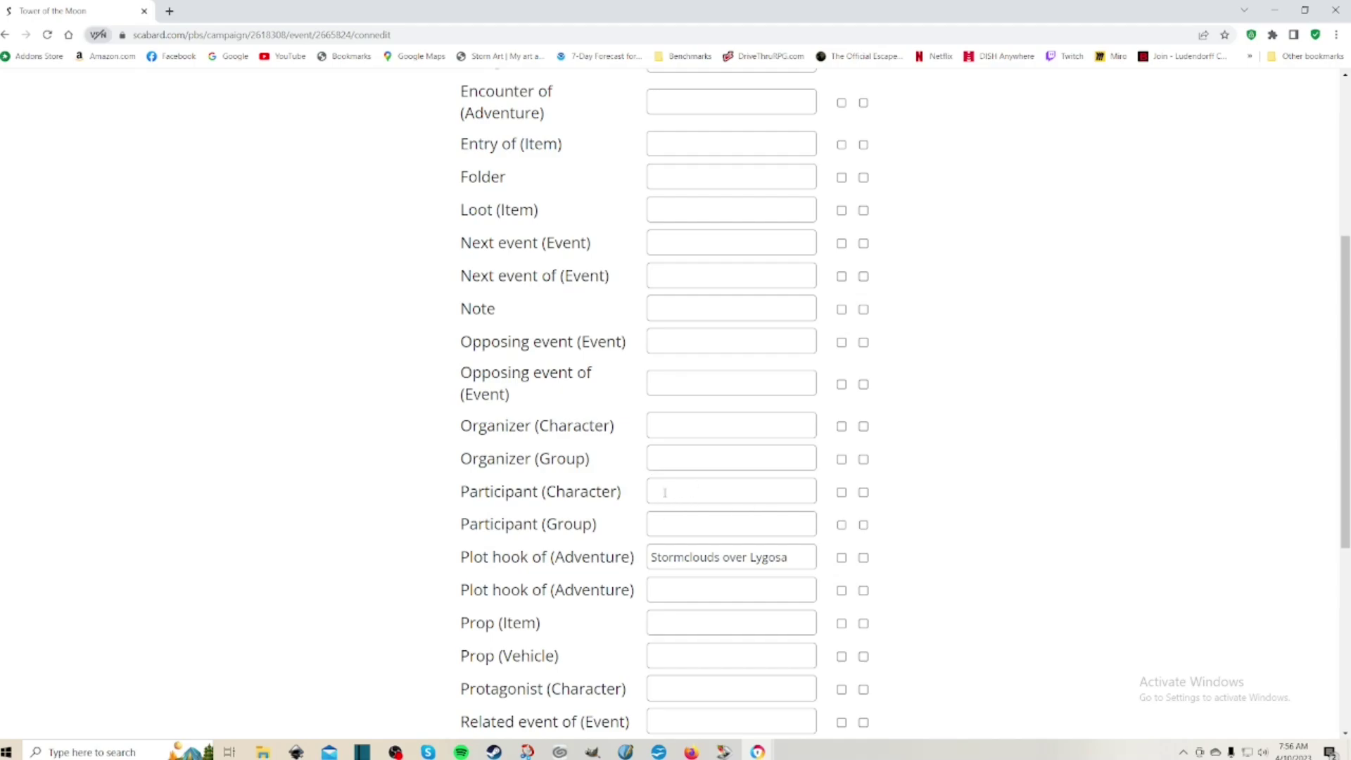
pyautogui.click(664, 492)
pyautogui.scroll(5, 664, 492)
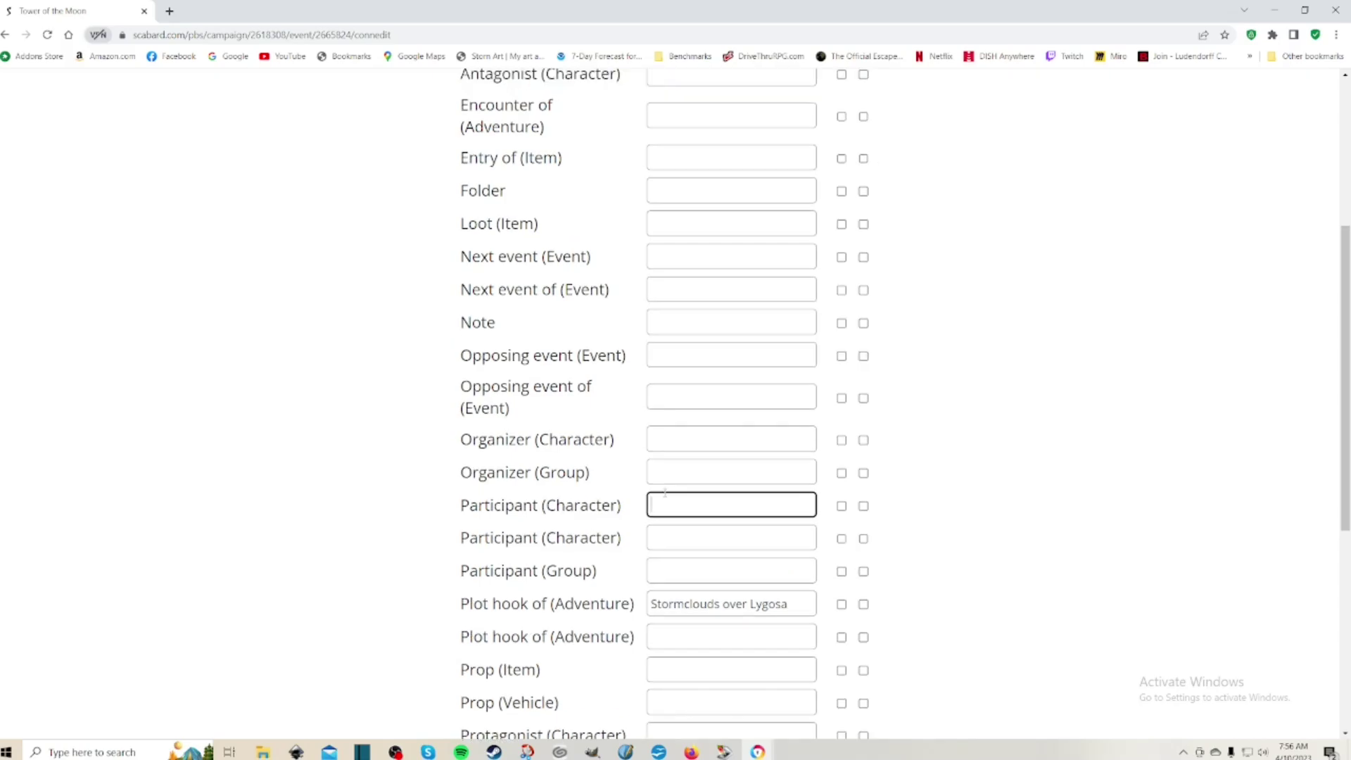
pyautogui.click(660, 372)
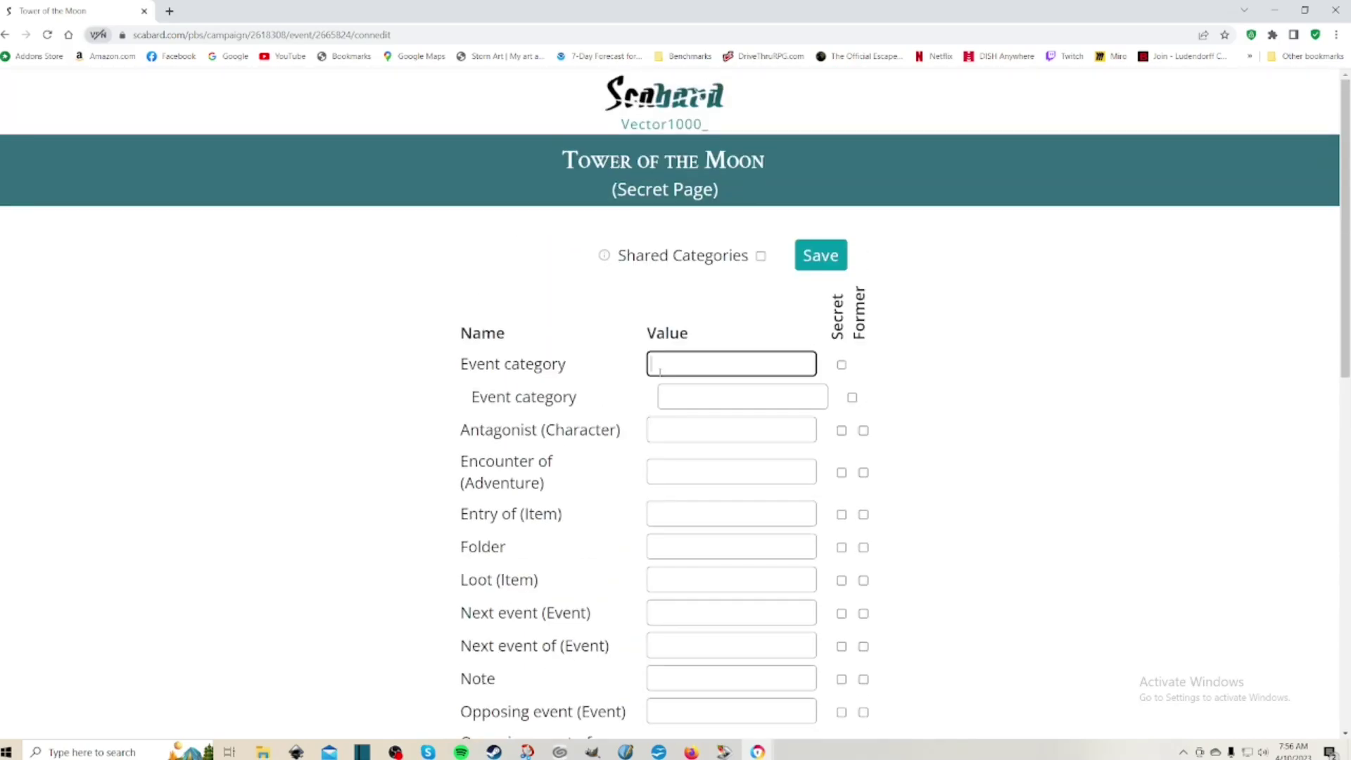
pyautogui.click(808, 268)
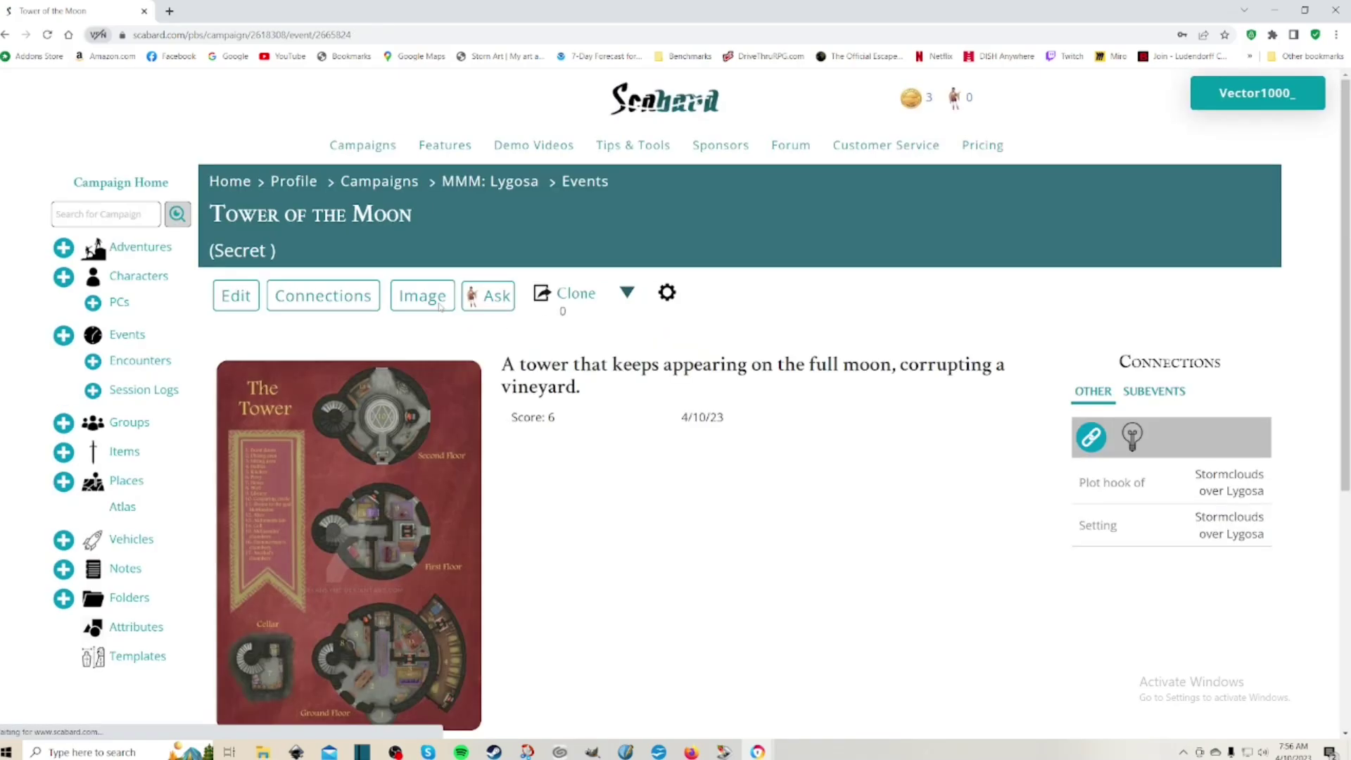
# Review the Tower of the Moon page, including its connections and the listed setting place.
pyautogui.scroll(-4, 613, 389)
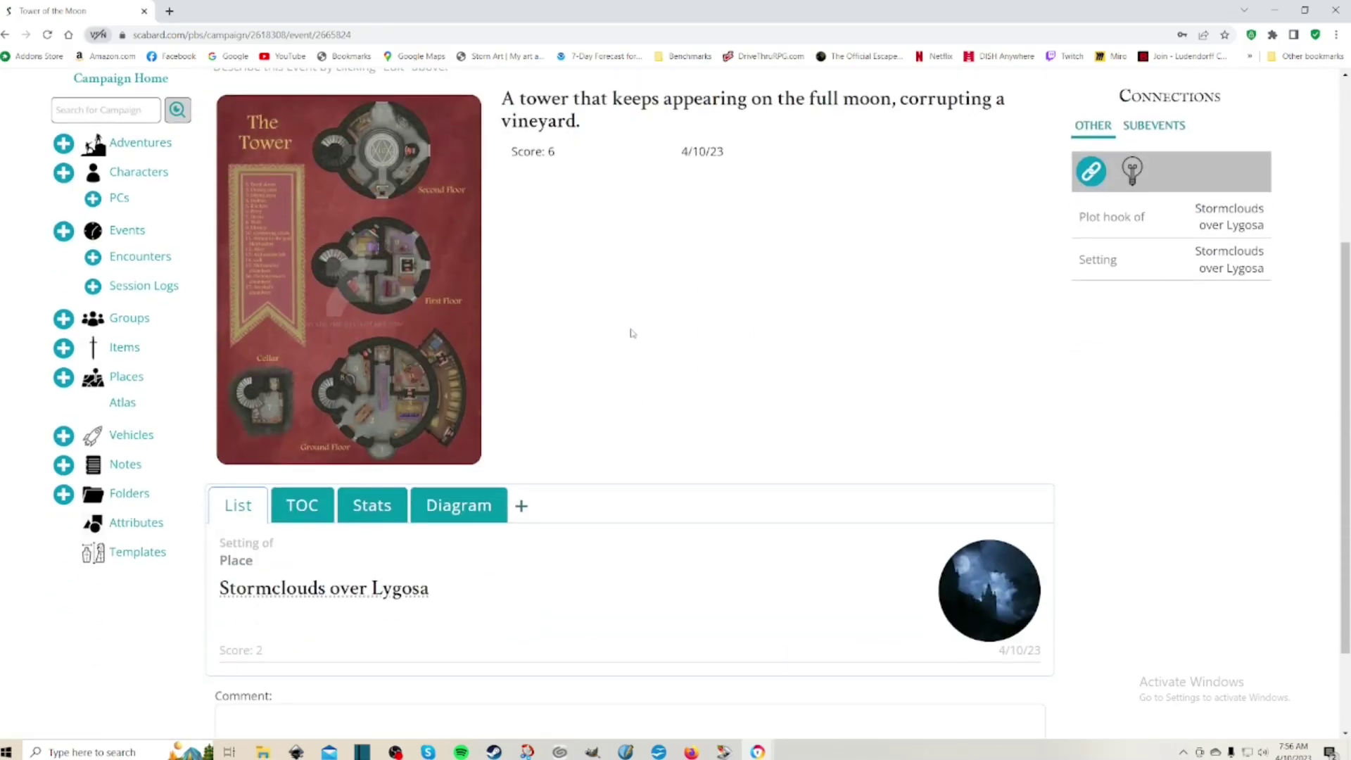
pyautogui.scroll(3, 629, 335)
pyautogui.scroll(-2, 622, 337)
pyautogui.scroll(-1, 621, 340)
pyautogui.scroll(2, 621, 339)
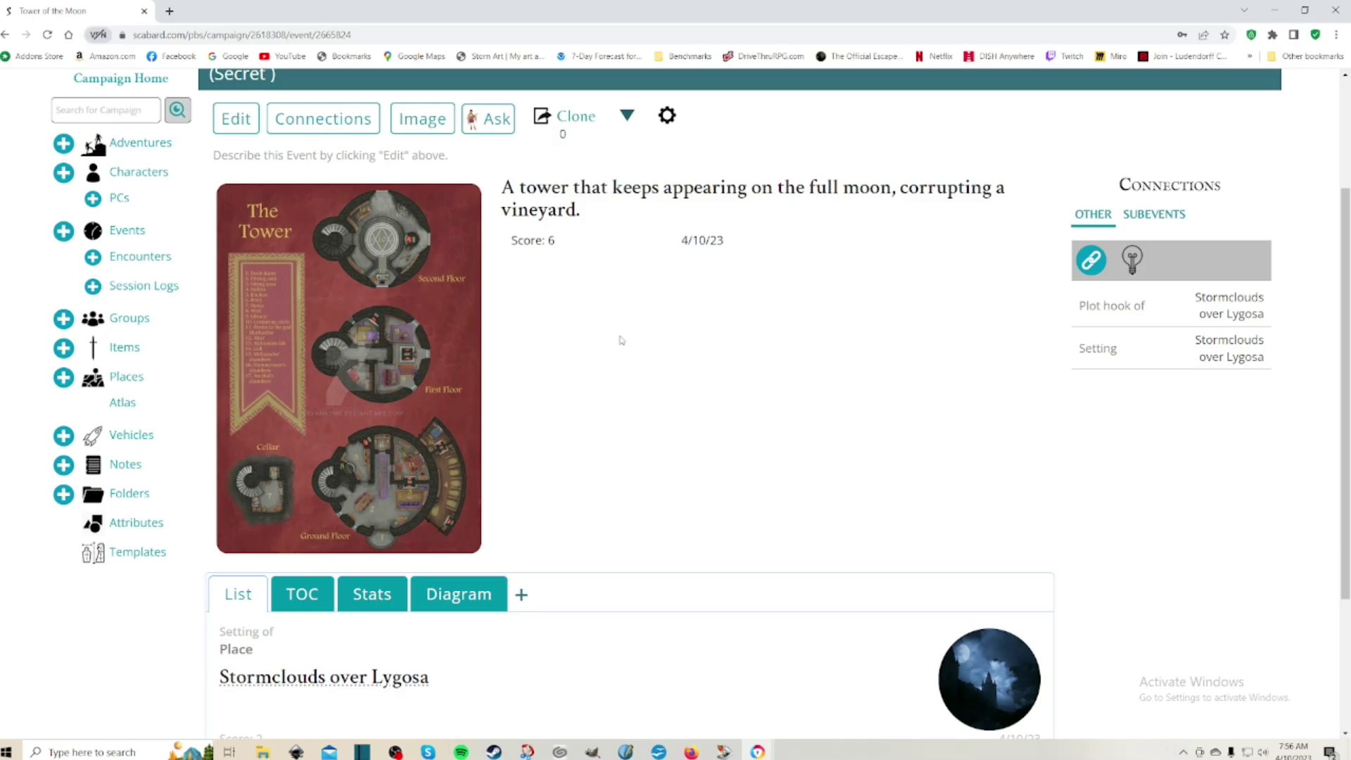
pyautogui.scroll(-1, 673, 317)
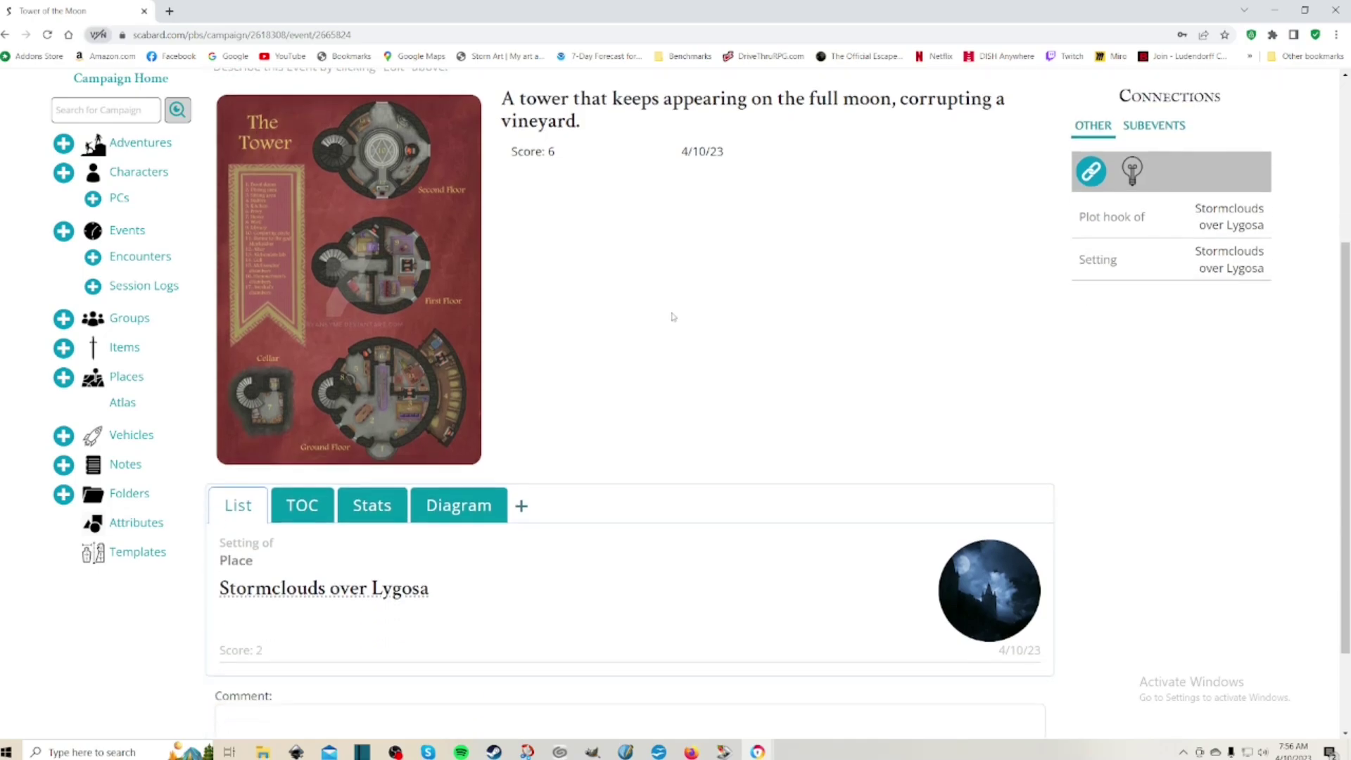
pyautogui.scroll(-2, 607, 362)
pyautogui.scroll(5, 605, 362)
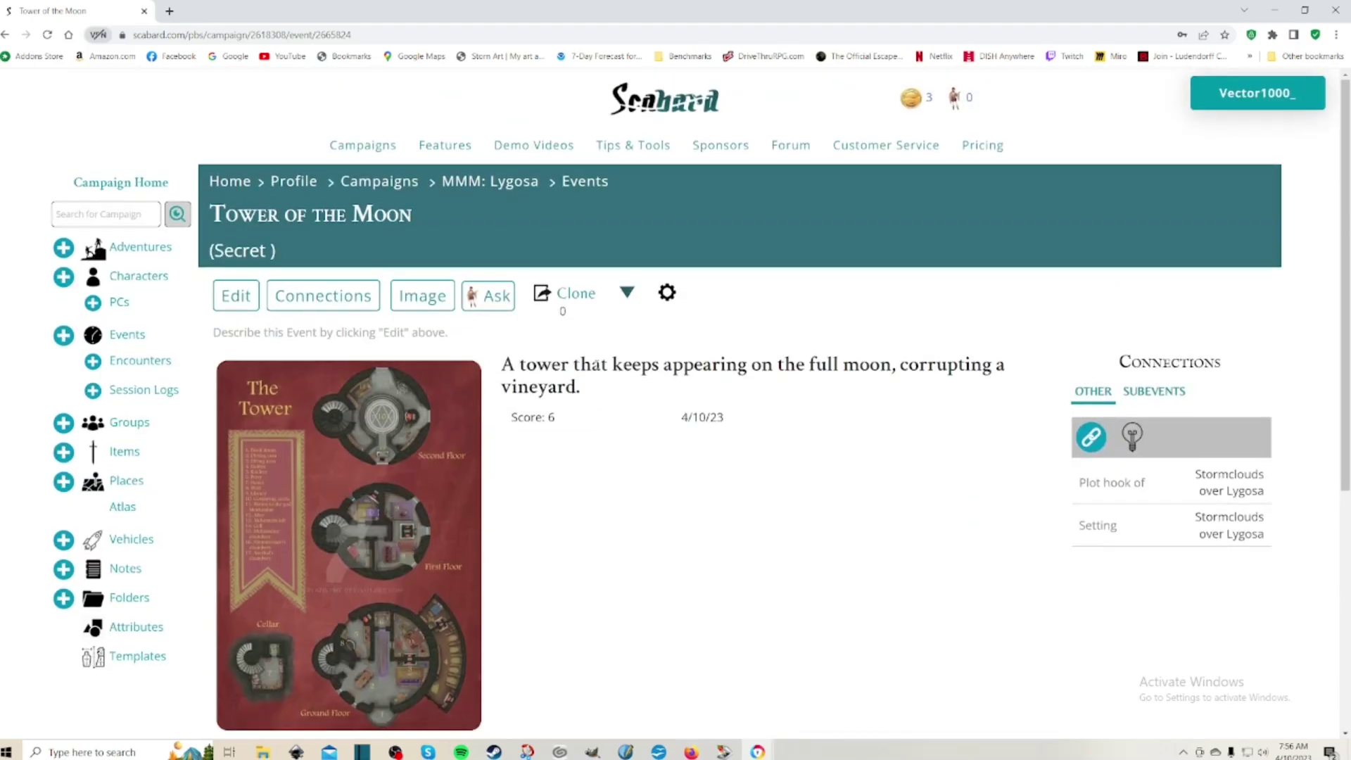
# Look through the MMM: Lygosa campaign's page list and open the Tower of the Moon event.
pyautogui.click(496, 183)
pyautogui.scroll(-15, 615, 393)
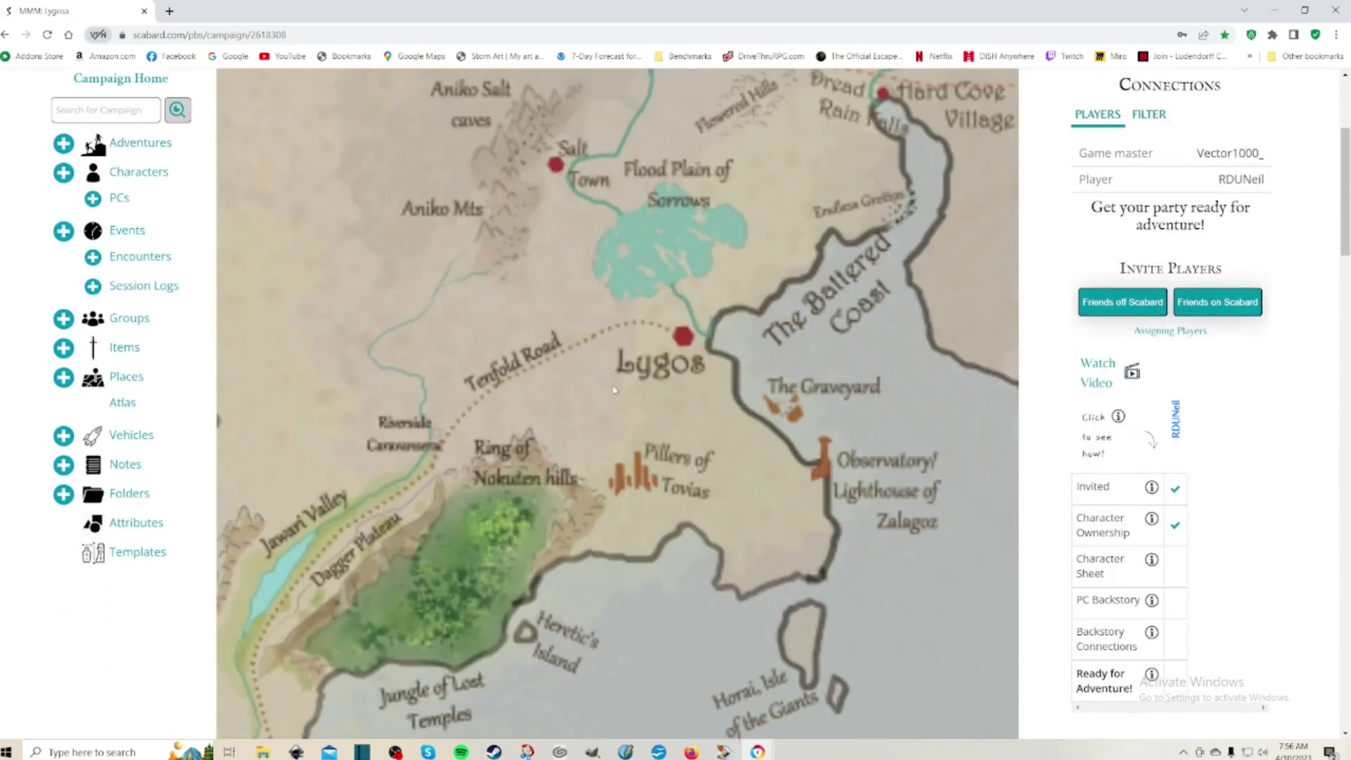
pyautogui.scroll(-3, 615, 392)
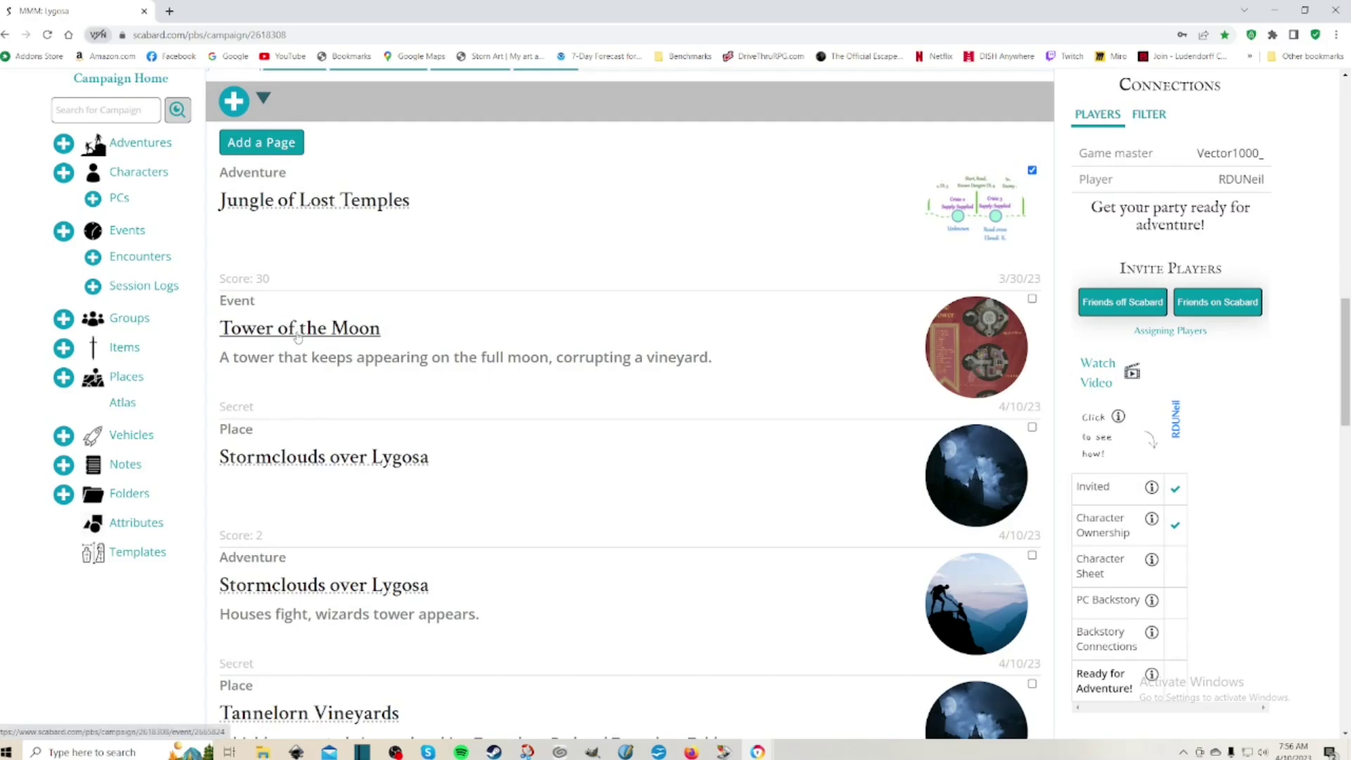
pyautogui.scroll(-5, 605, 389)
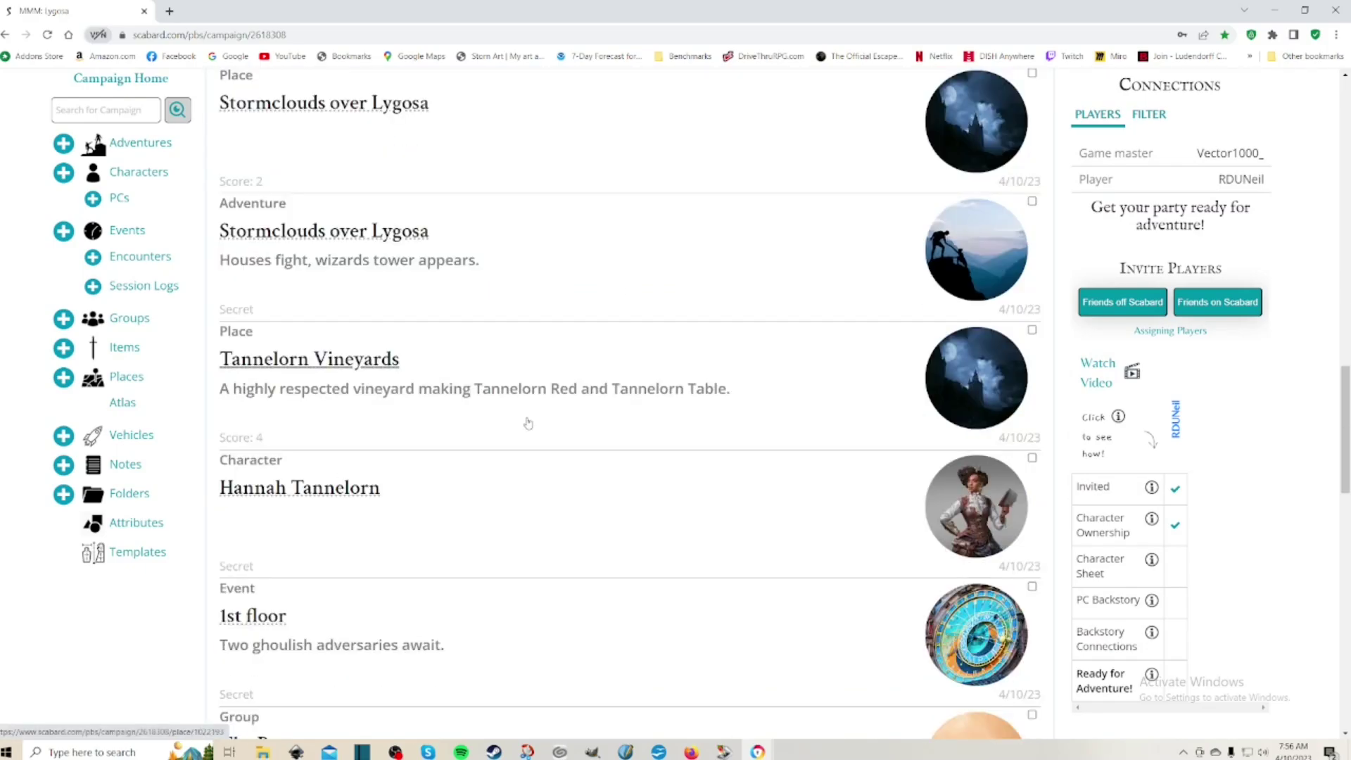
pyautogui.scroll(1, 528, 422)
pyautogui.scroll(3, 531, 415)
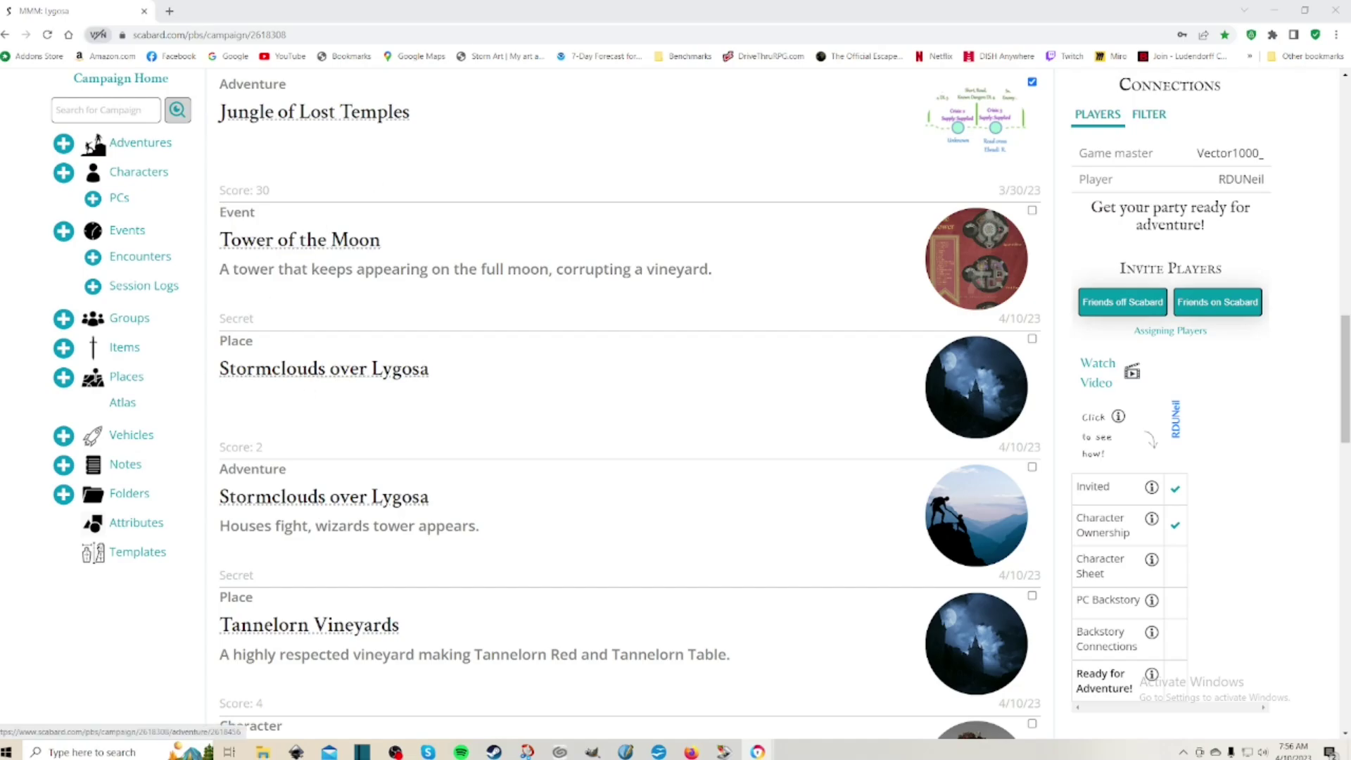
pyautogui.click(352, 246)
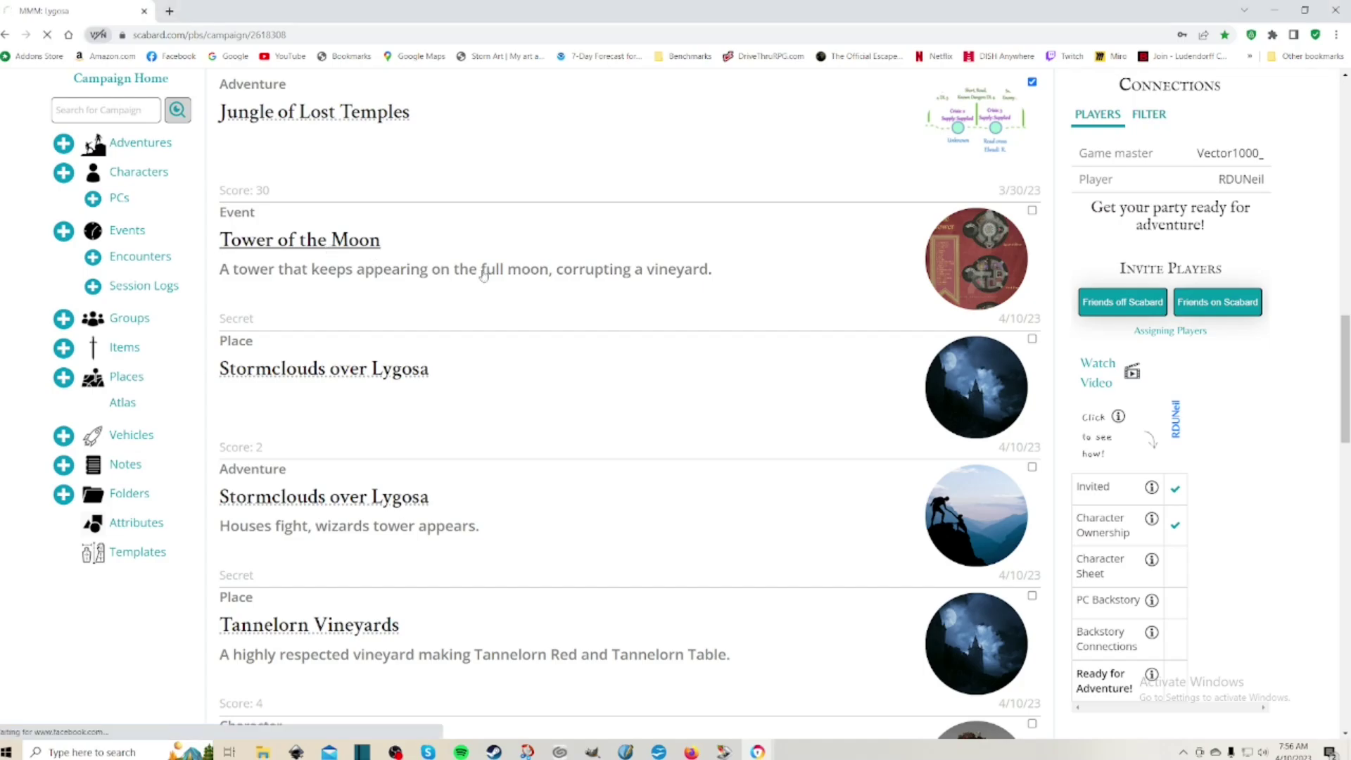
# Write the event's 1st floor description, with Cook (Phys 2, Mental 2, Mystic 2, Frying pan) and Man at arms (Phys 3, Mental 3, Mystic 2) stats.
pyautogui.scroll(-4, 579, 350)
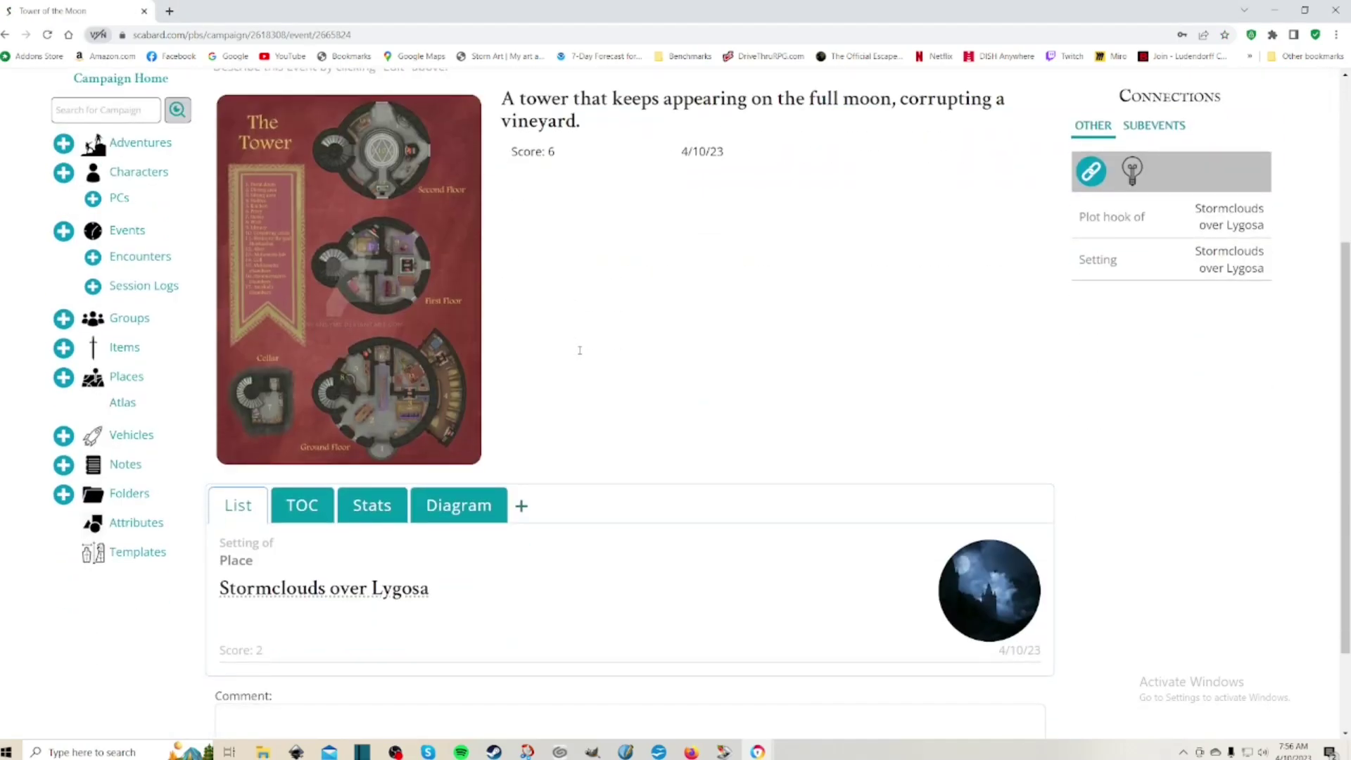
pyautogui.scroll(3, 579, 350)
pyautogui.scroll(-1, 580, 353)
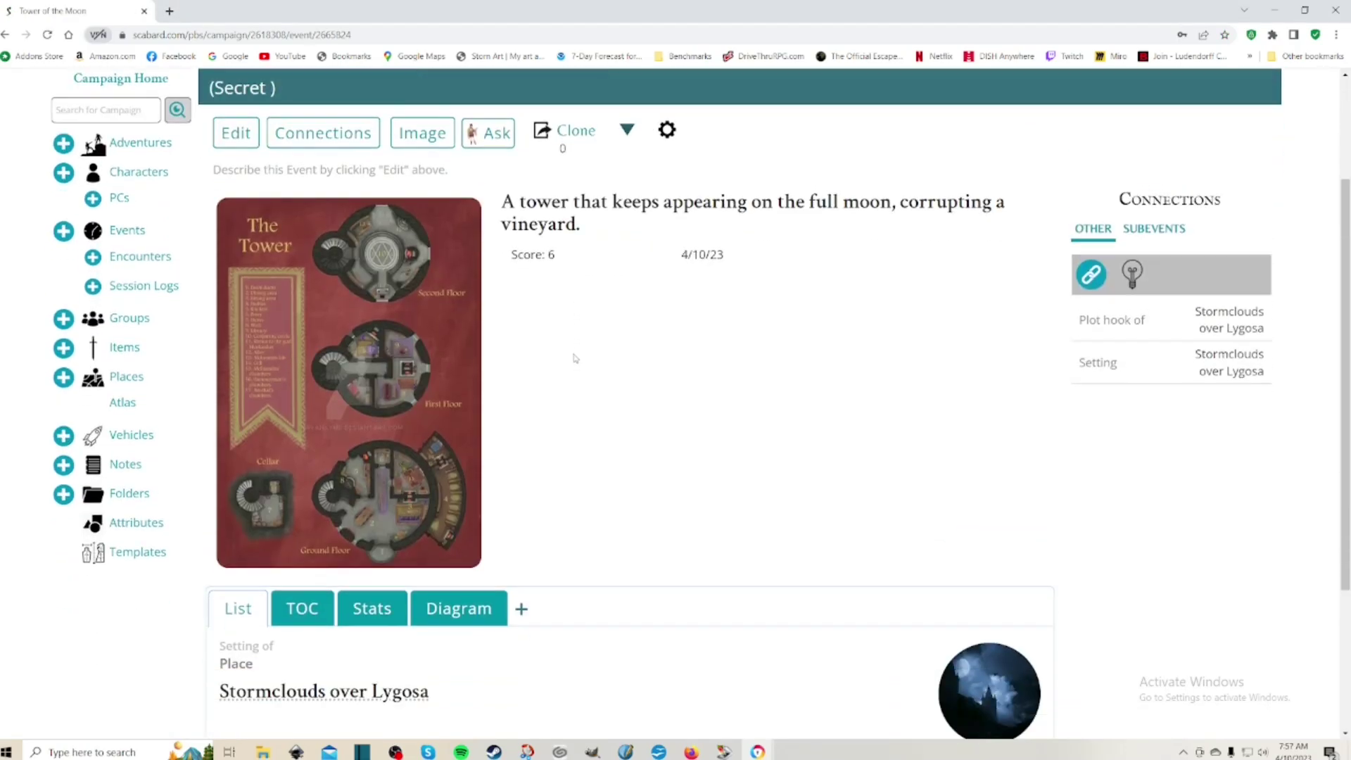
pyautogui.scroll(-1, 572, 359)
pyautogui.scroll(2, 573, 360)
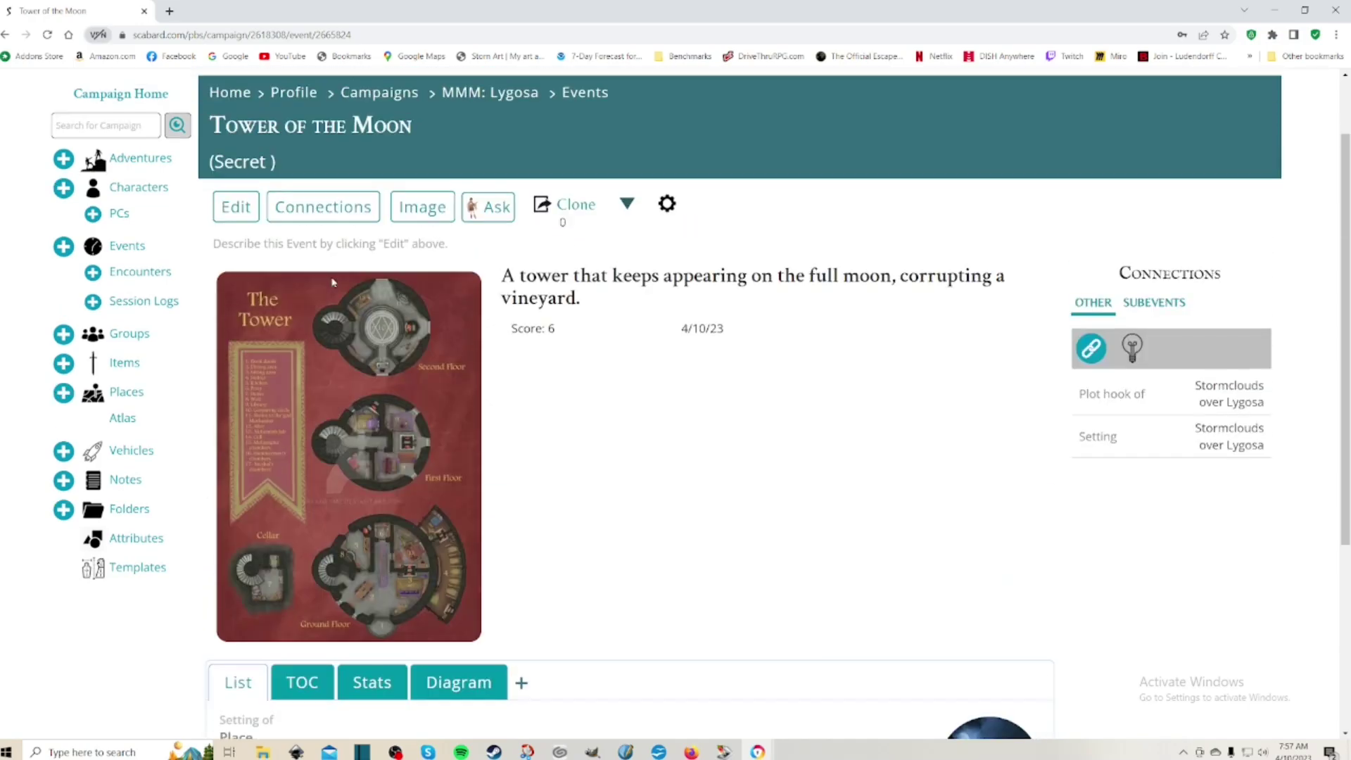
pyautogui.click(235, 206)
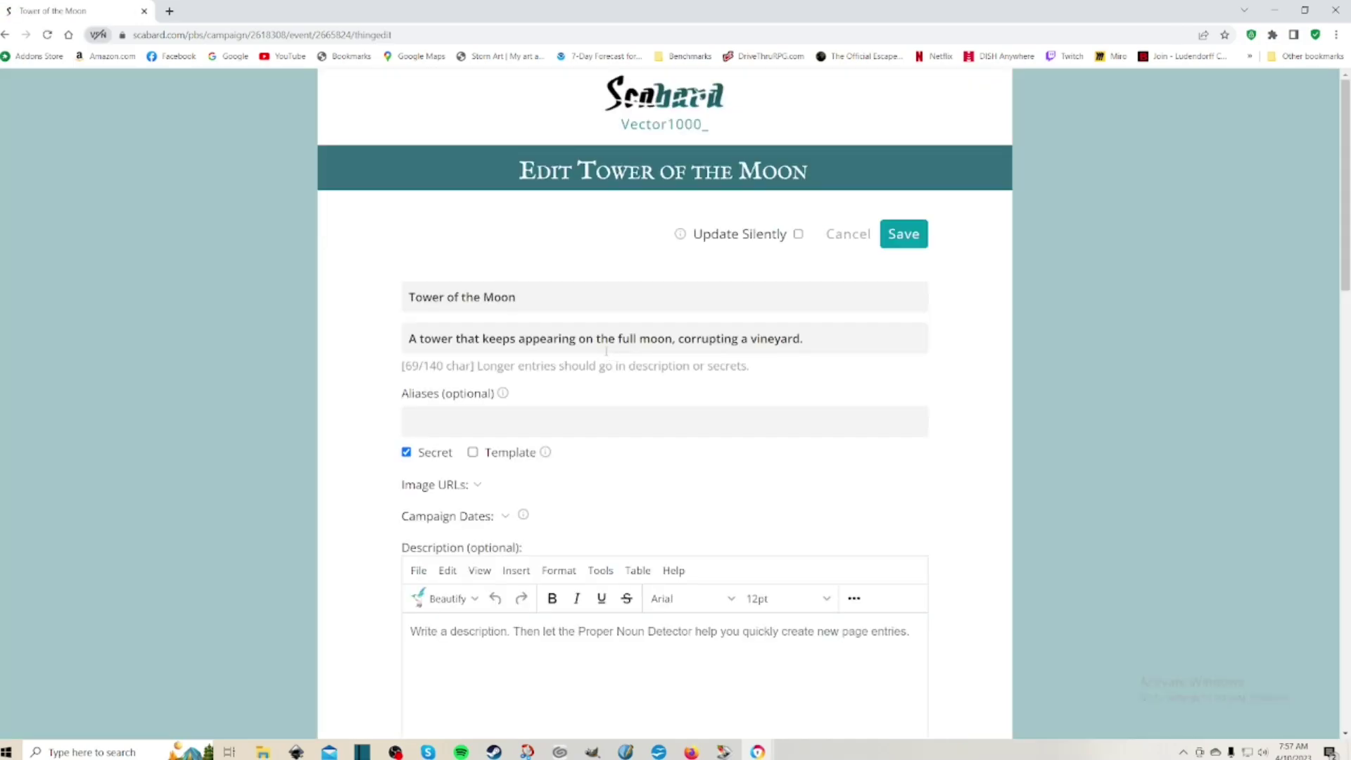
pyautogui.scroll(-2, 585, 385)
pyautogui.click(430, 457)
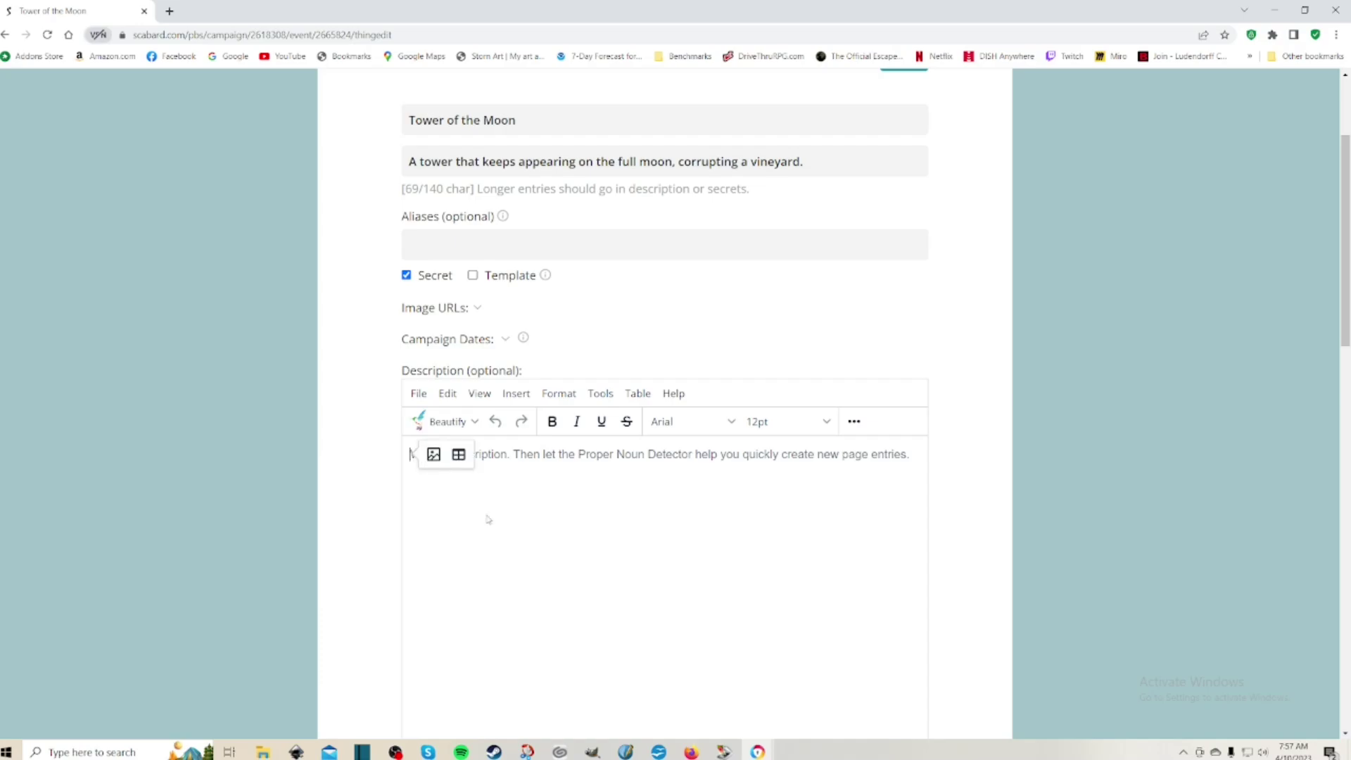
pyautogui.write("1st floor:  The bottom floor is like the map, but there are two figures, who seem to be paralyzed.  One is obviously a man at arms, wearing chain and a longsword.  The other seems to be a cook.  They shimmer, as if they are vibrating.  They seem to age in front of the PCs and the vibration is more pronounced as they and their clothing age.  Eventually becoming ghoul like cadavers, but who's eyes start to glow.  Then they will break free of their eldritch bonds, and be growling and frothing and acting very aggressive (the warrior pulls his sword, now all rusty and pitted).  They will attack.  Cook:  Phys: 2  Mental: 2  Social: N/A  Mystic: 2  Frying pan   Man at arms:  Phys: 3  Mental: 3  Social: N/A  Mystic: 2")
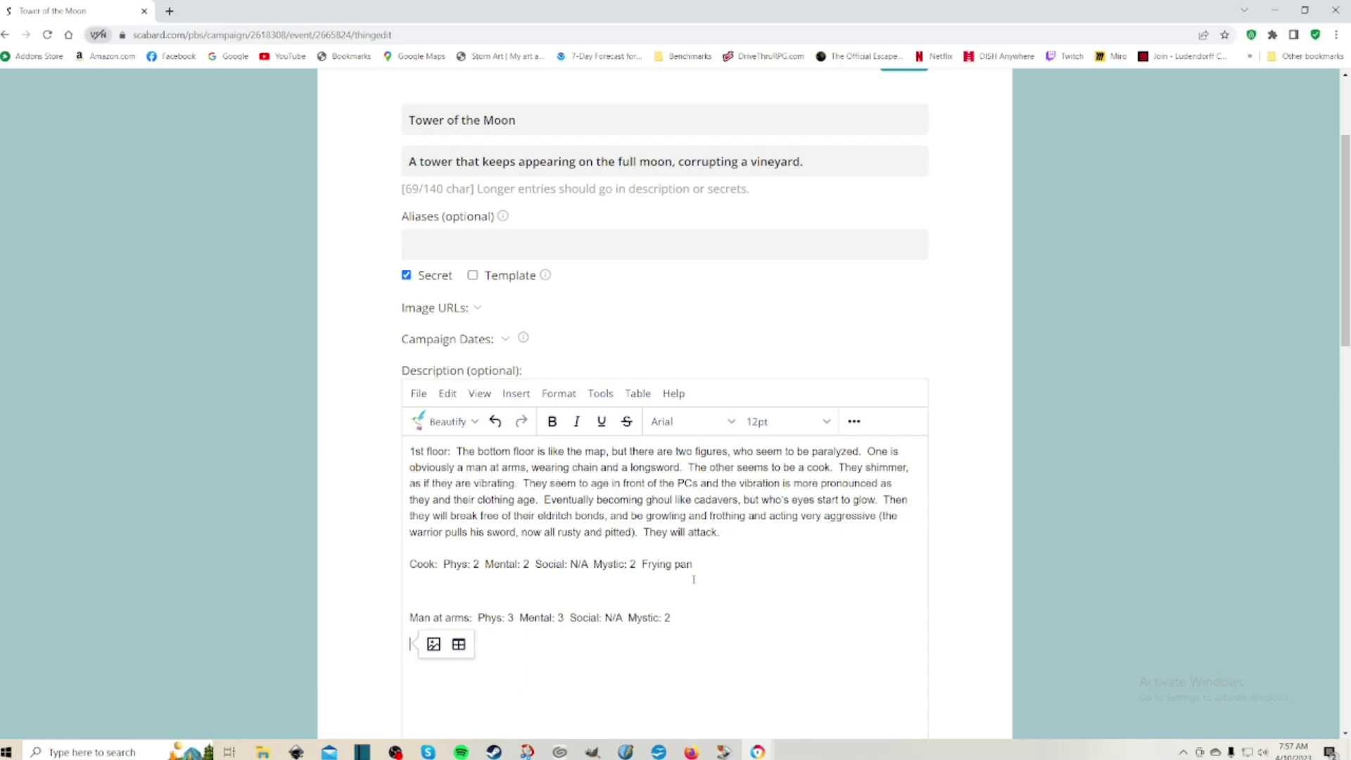
pyautogui.click(697, 620)
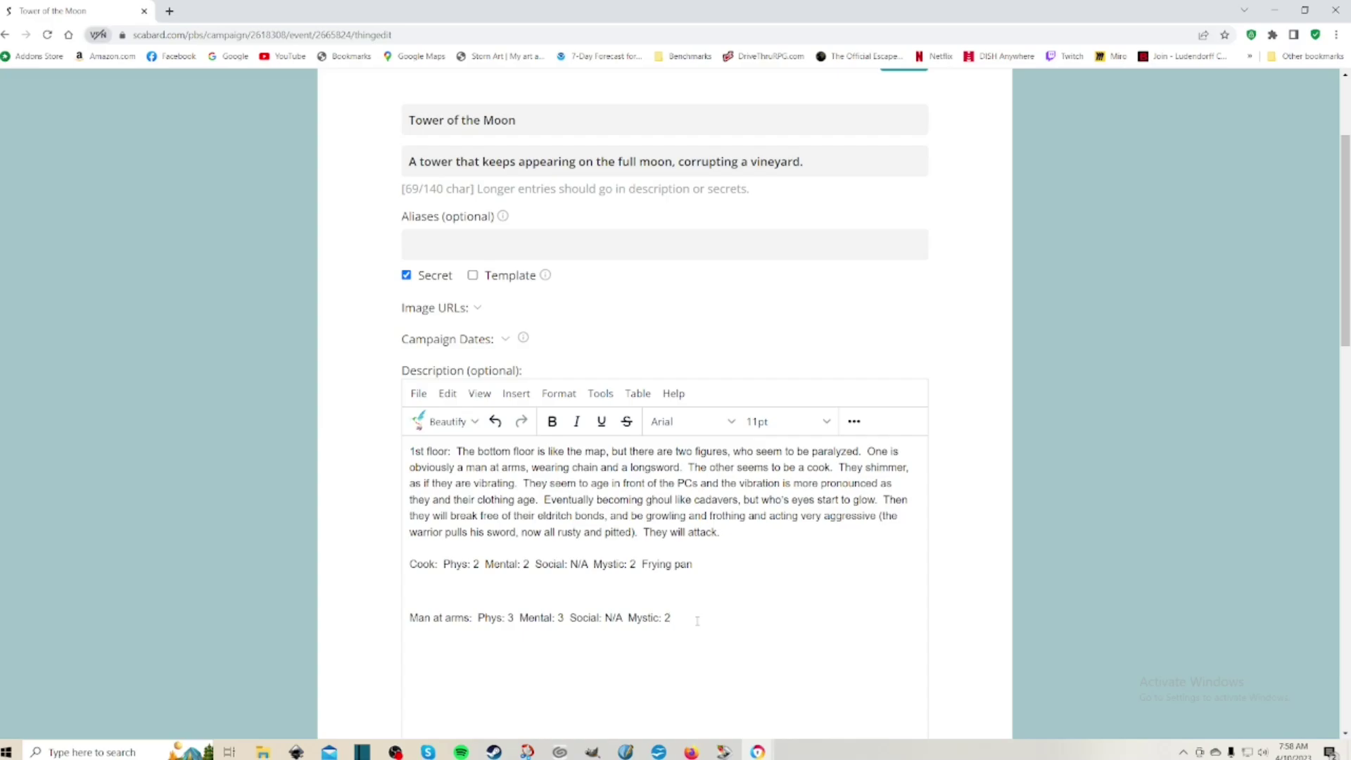
# Check over the Tower of the Moon edit form and save the event with its new description.
pyautogui.scroll(-4, 754, 581)
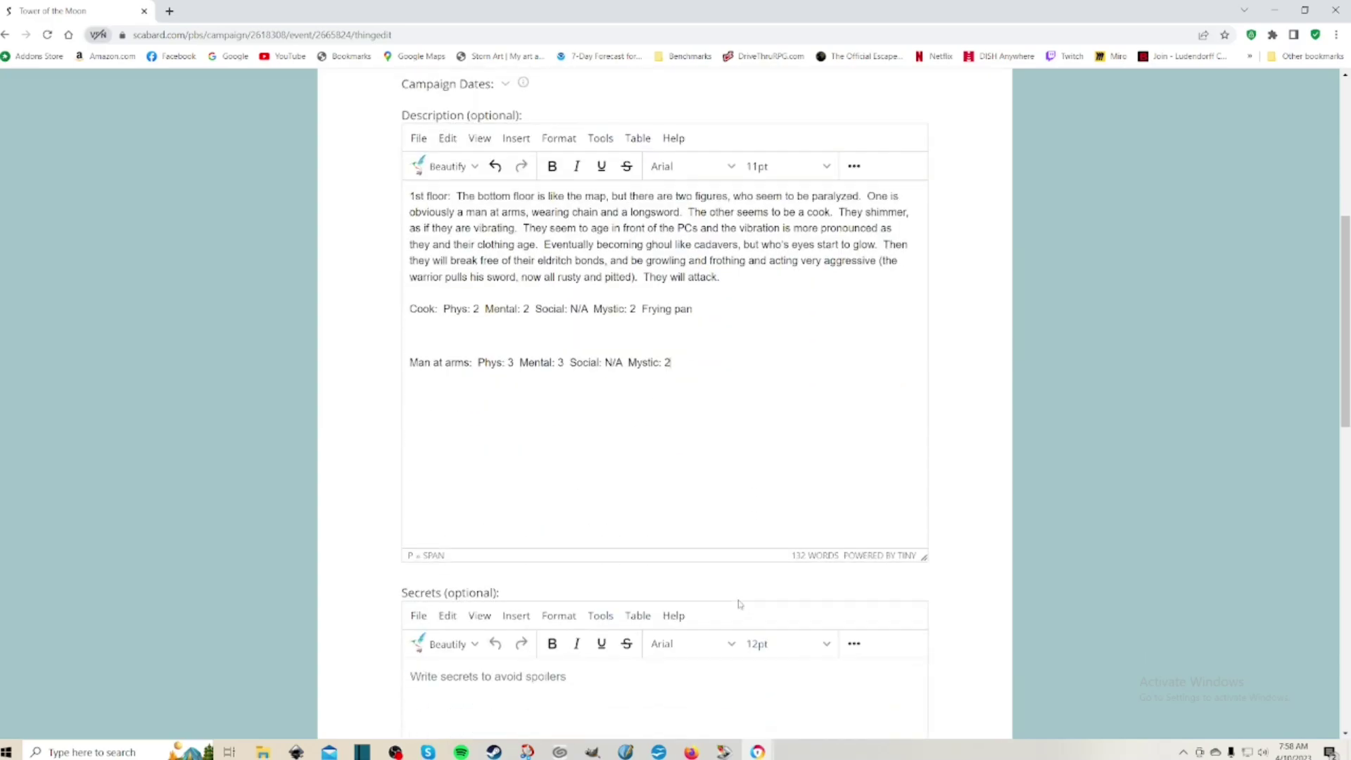
pyautogui.scroll(6, 738, 602)
pyautogui.scroll(-3, 733, 595)
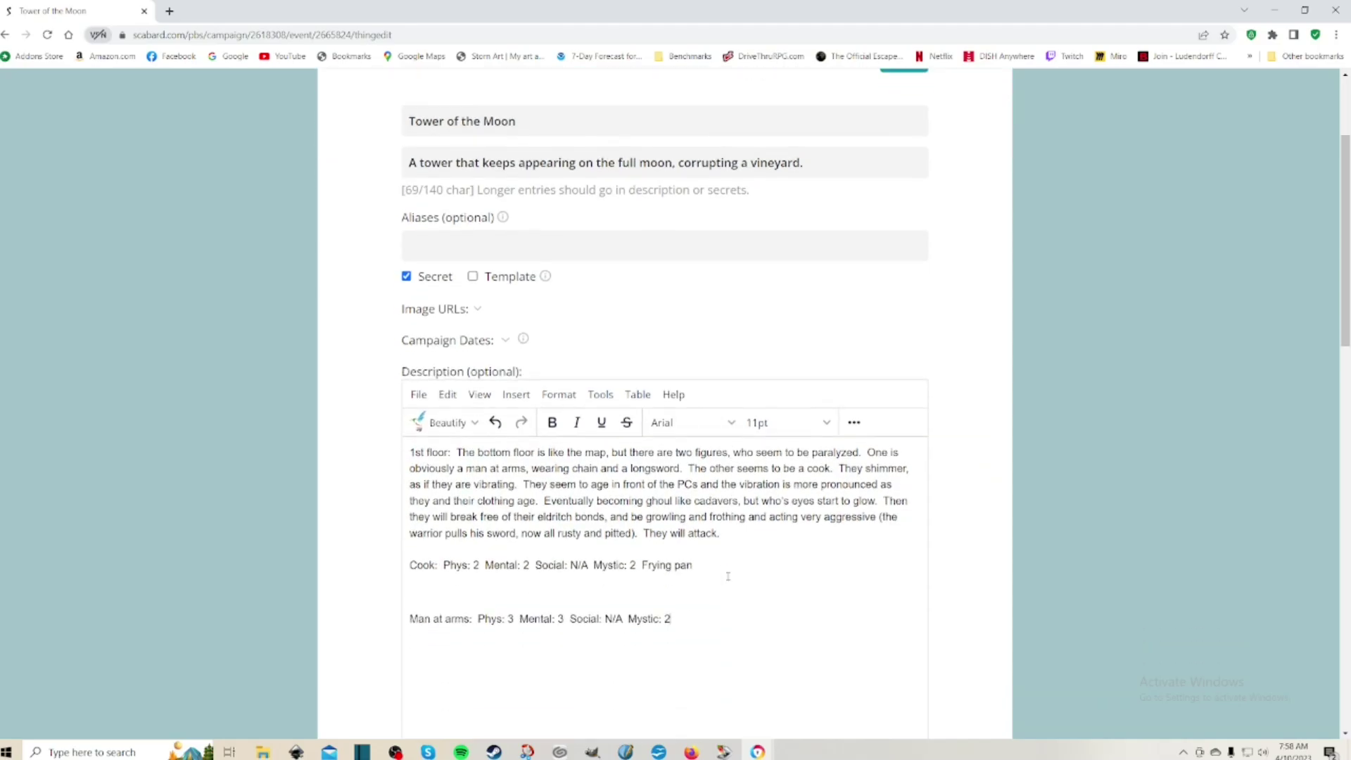
pyautogui.scroll(3, 724, 573)
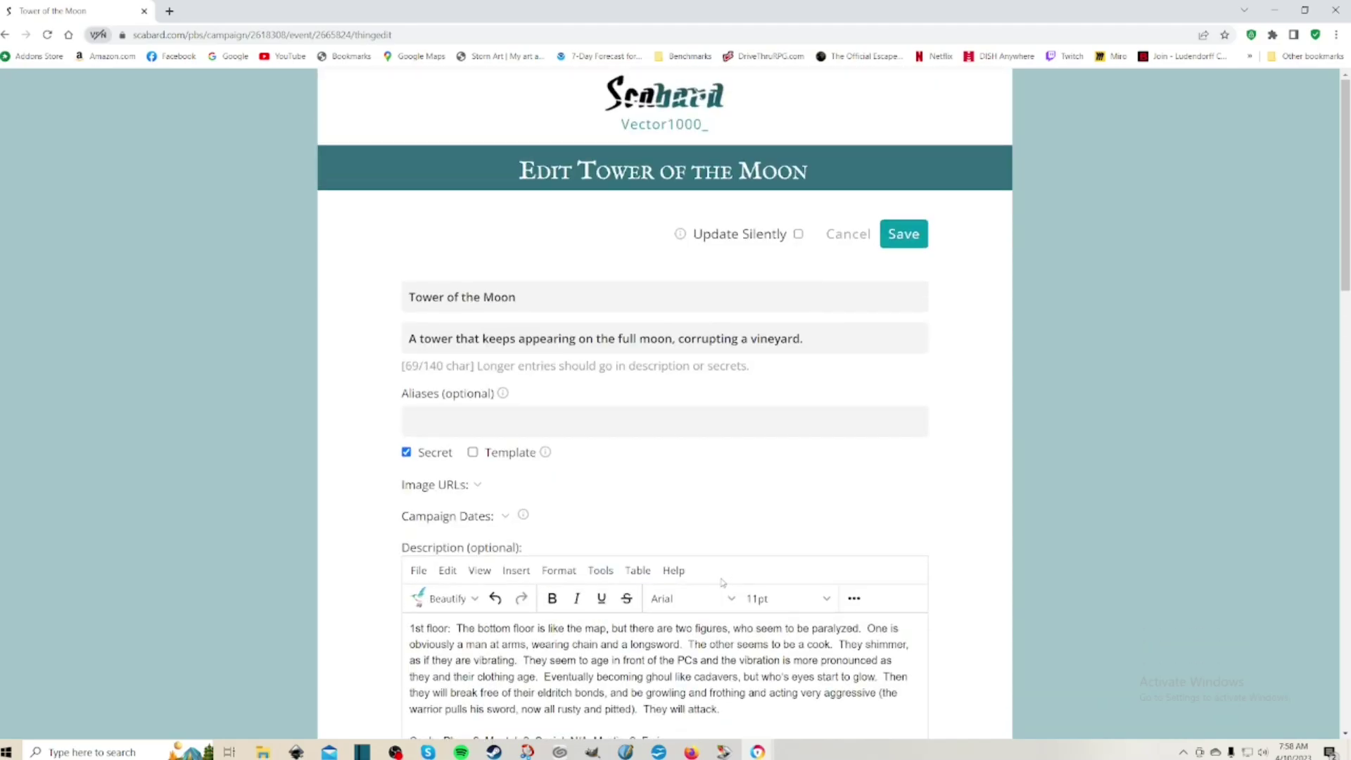
pyautogui.scroll(-4, 588, 505)
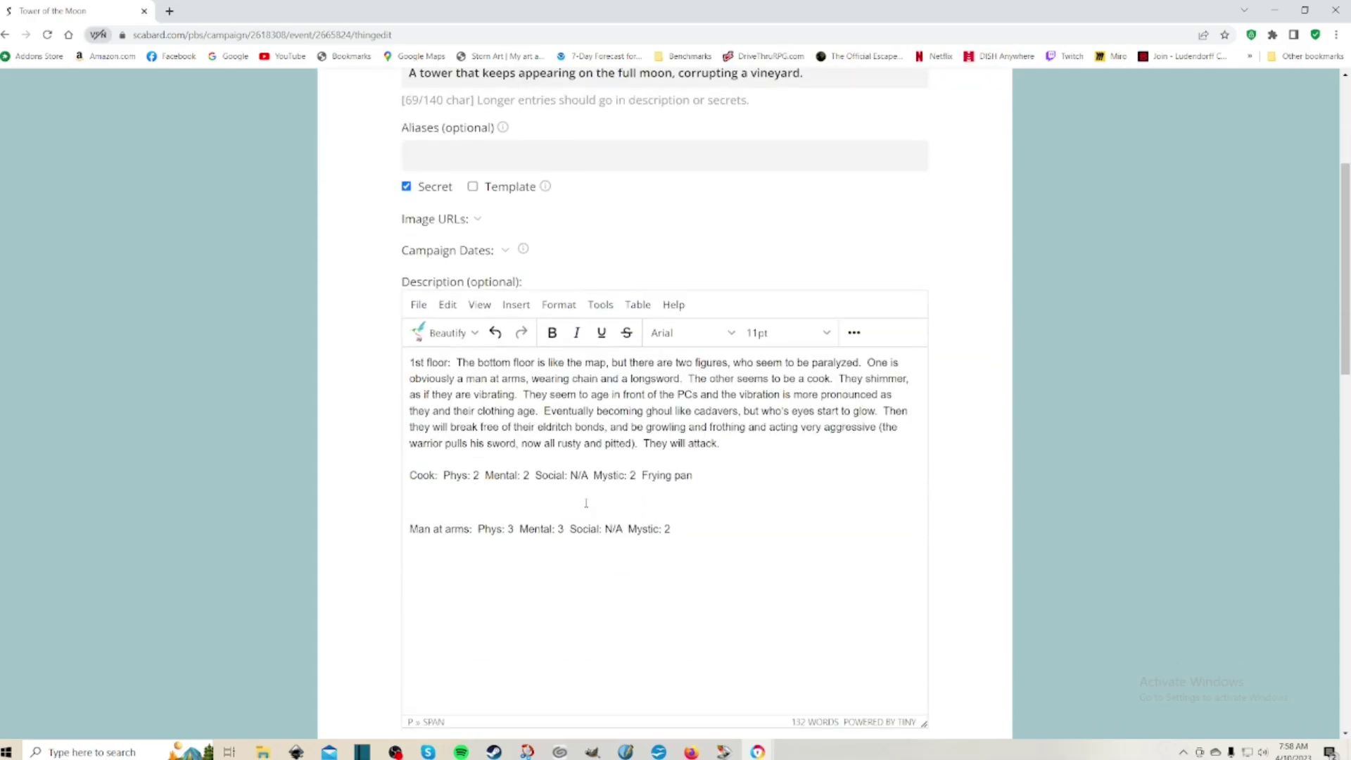
pyautogui.scroll(4, 586, 503)
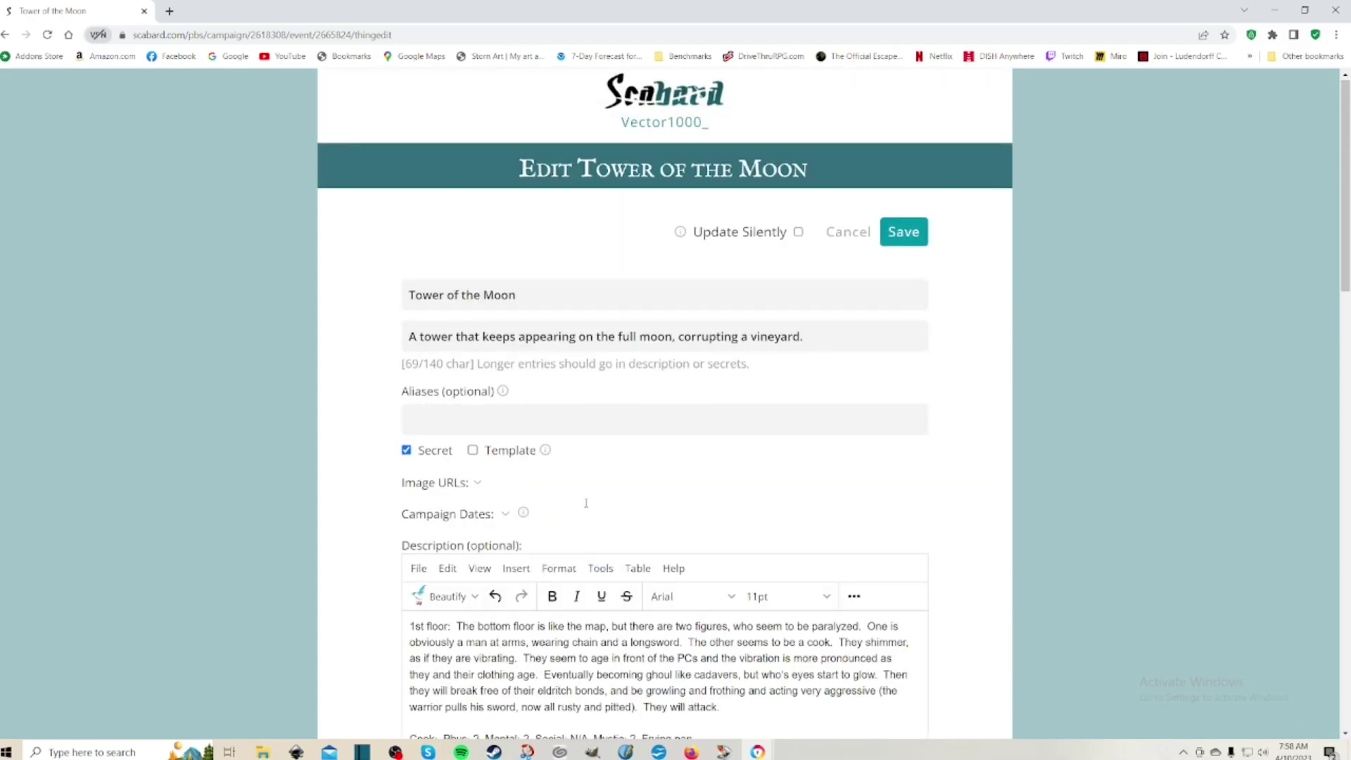
pyautogui.click(909, 240)
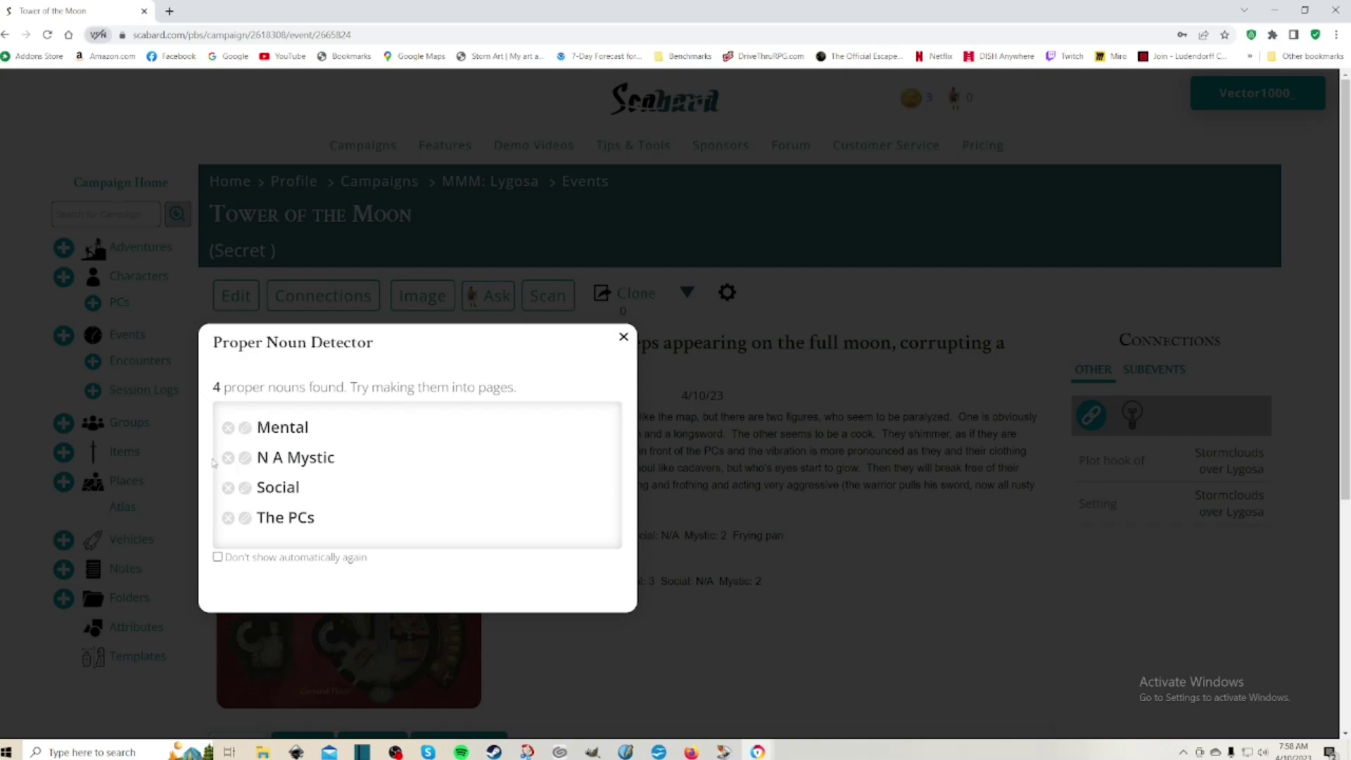
# Have the Proper Noun Detector ignore "Mental", "N A Mystic", "Social" and "The PCs" in future scans, and close it.
pyautogui.click(228, 429)
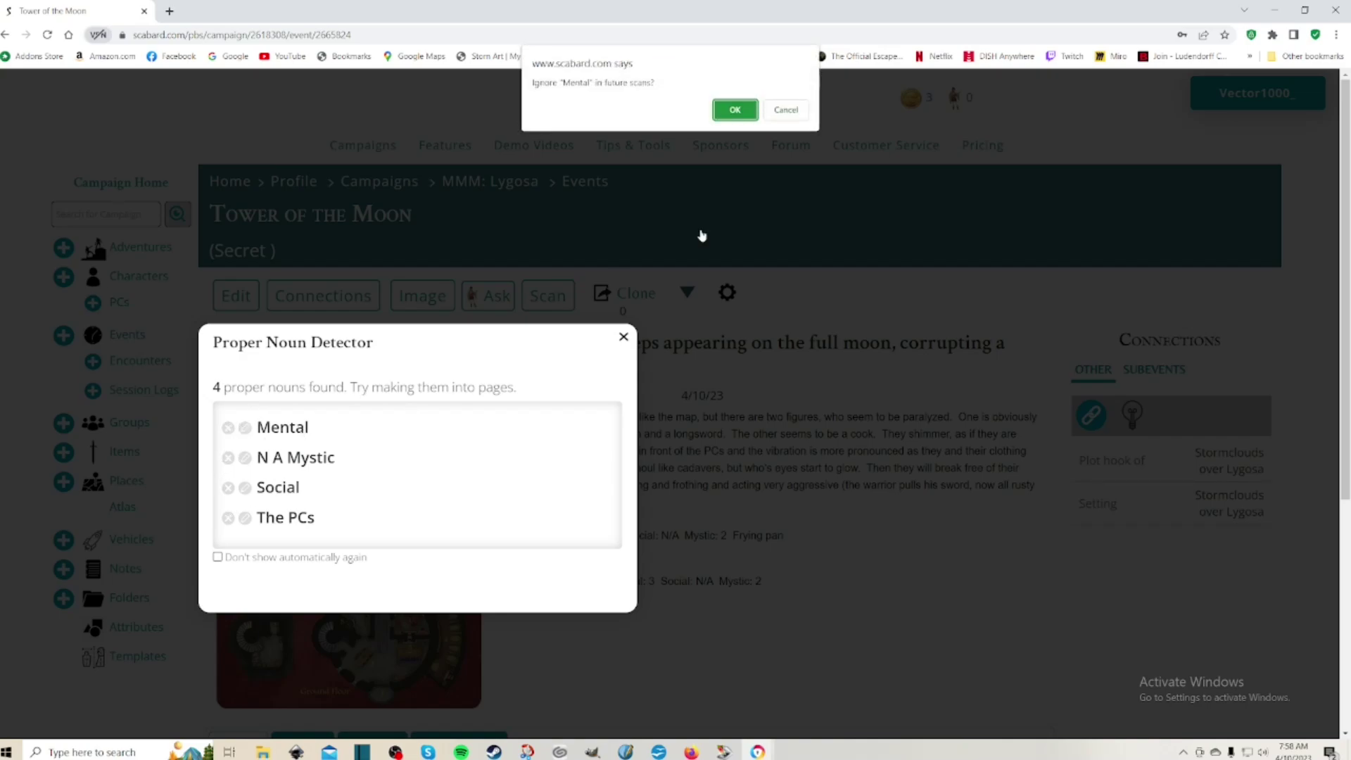
pyautogui.click(733, 110)
pyautogui.click(228, 458)
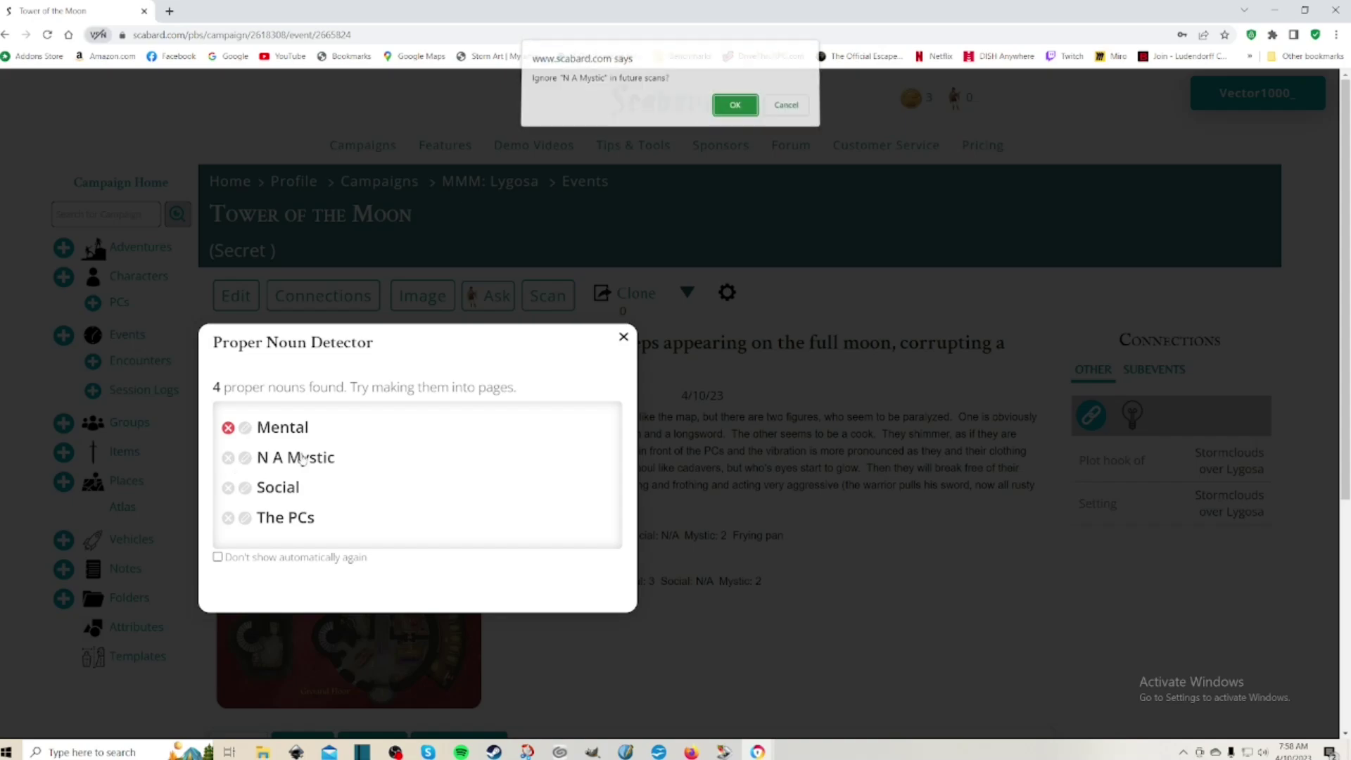
pyautogui.click(729, 110)
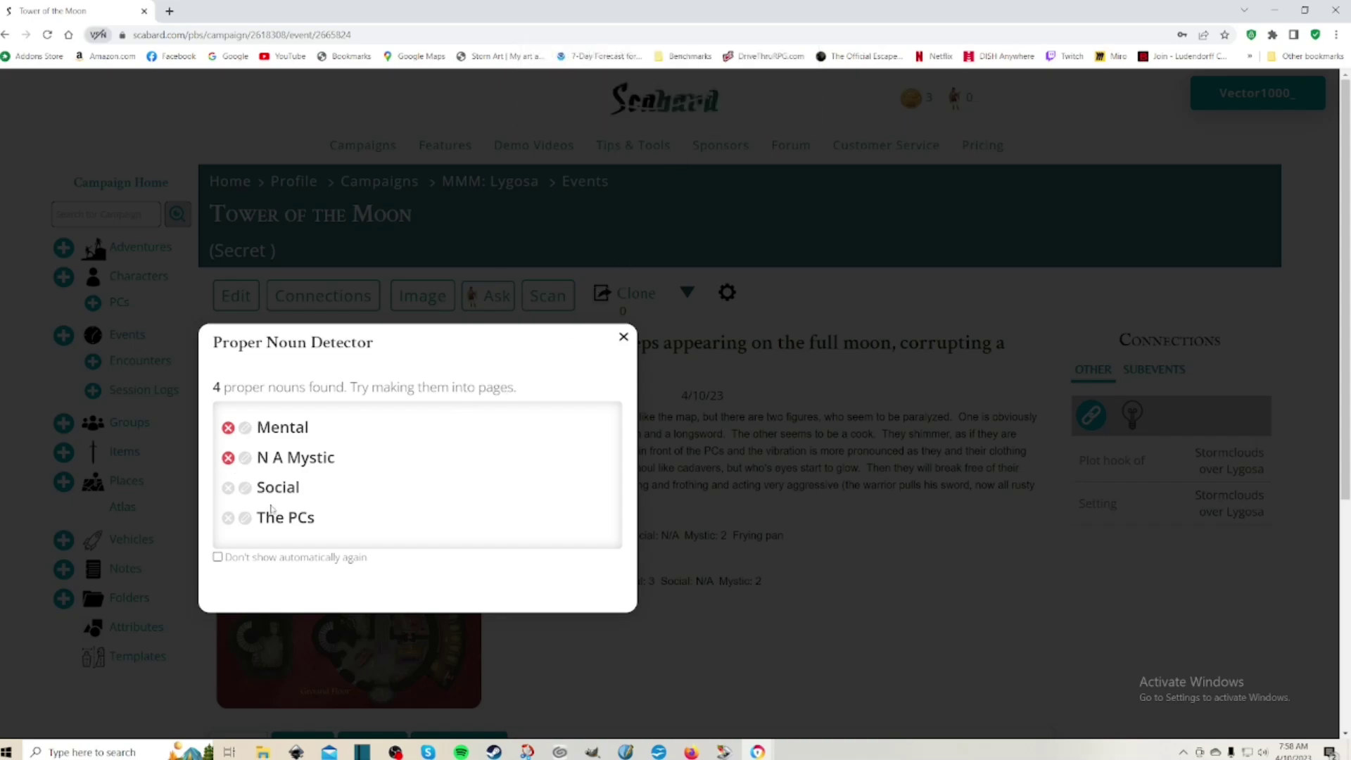
pyautogui.click(227, 488)
pyautogui.click(736, 115)
pyautogui.click(234, 518)
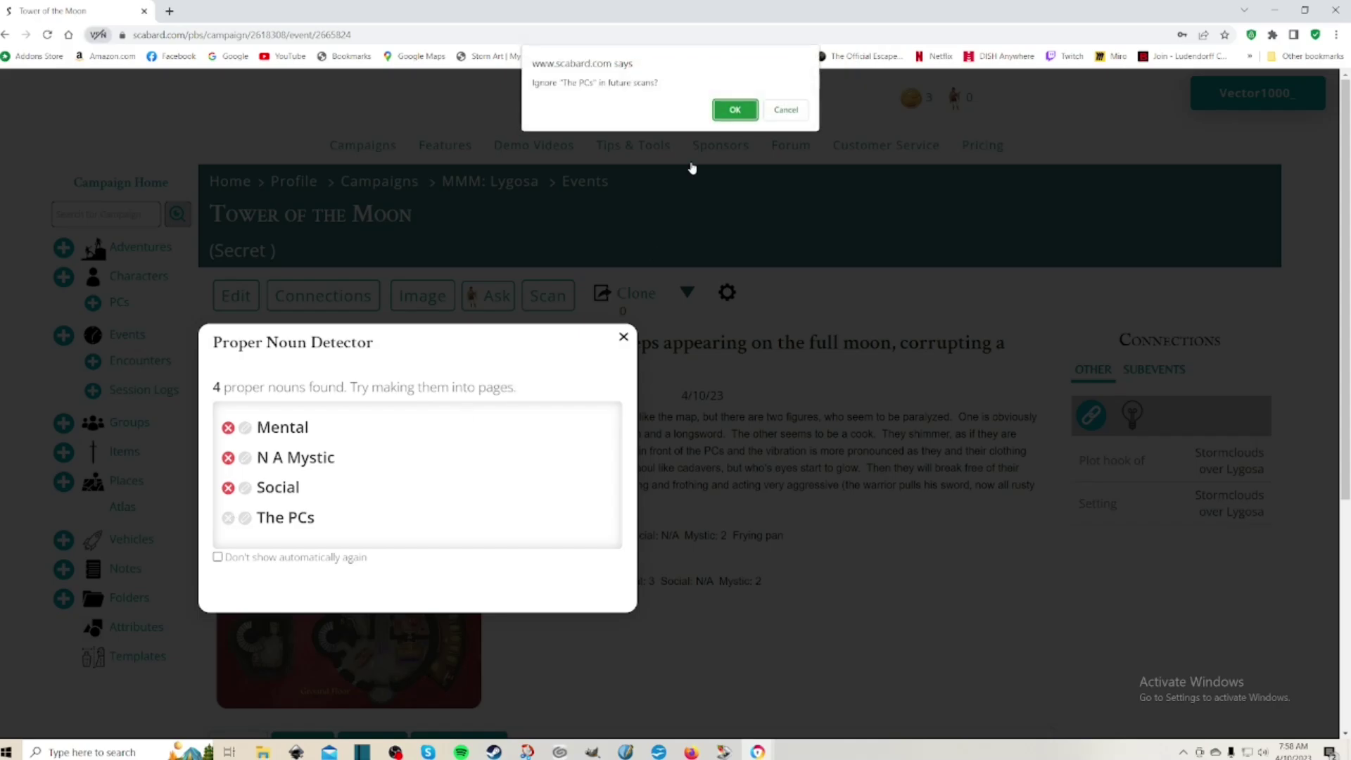
pyautogui.click(733, 111)
pyautogui.click(623, 337)
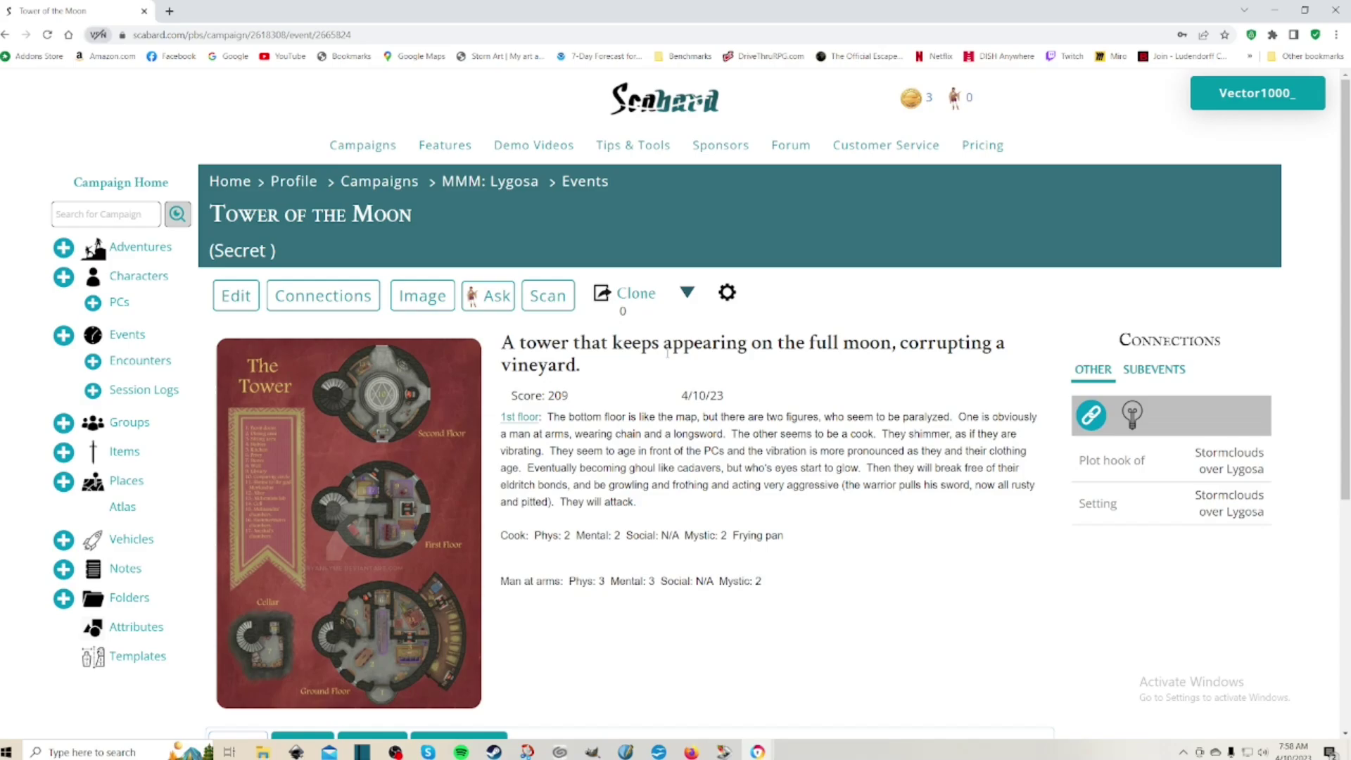
# Review the saved Tower of the Moon page and look over the campaign's list of events.
pyautogui.scroll(-4, 667, 352)
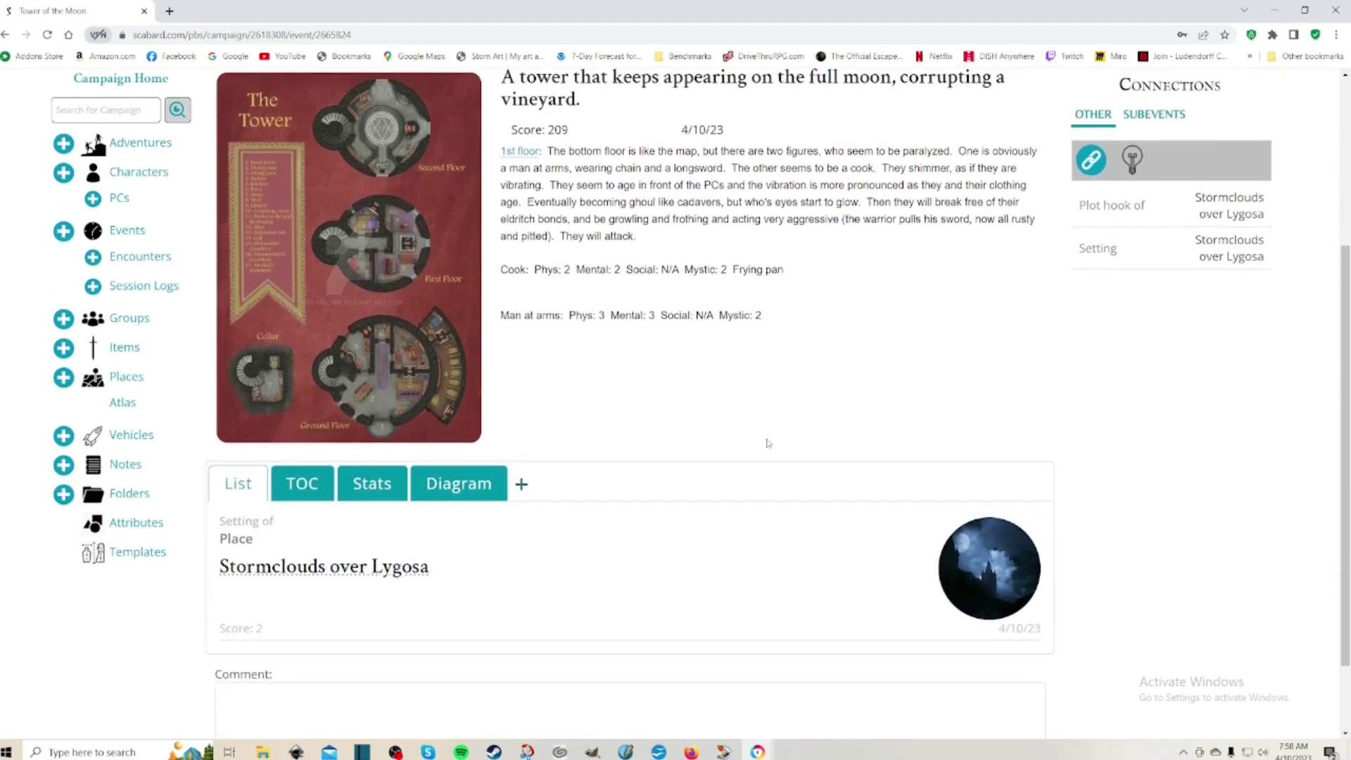
pyautogui.scroll(4, 768, 443)
pyautogui.scroll(-1, 768, 443)
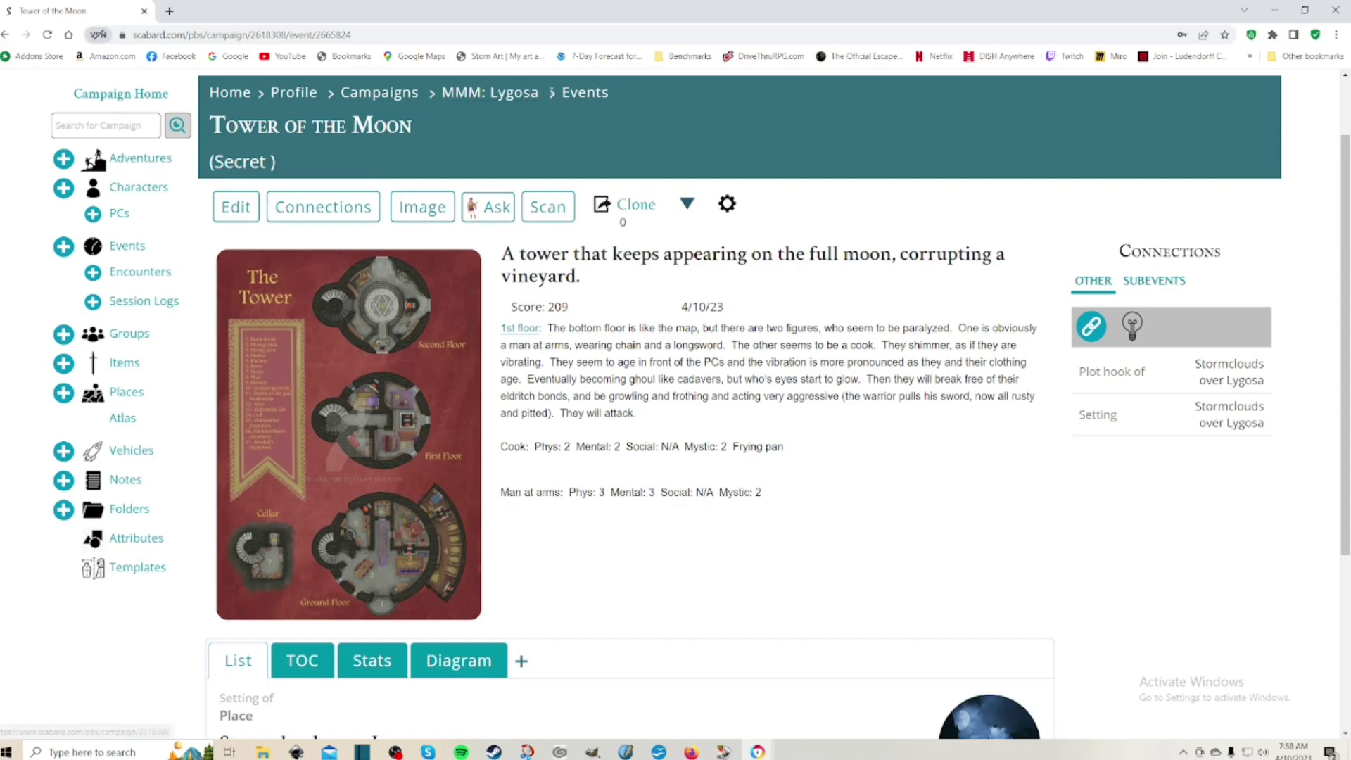
pyautogui.click(568, 94)
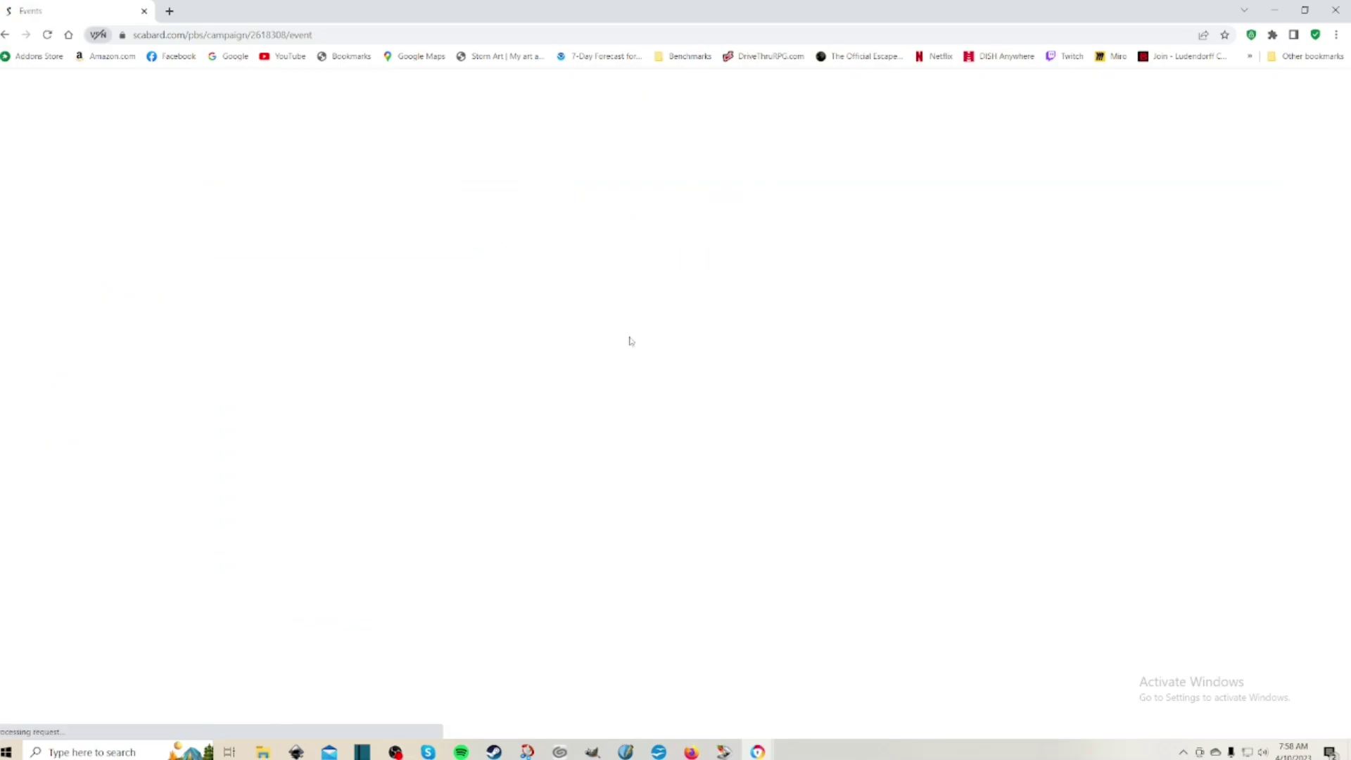
pyautogui.scroll(-1, 451, 395)
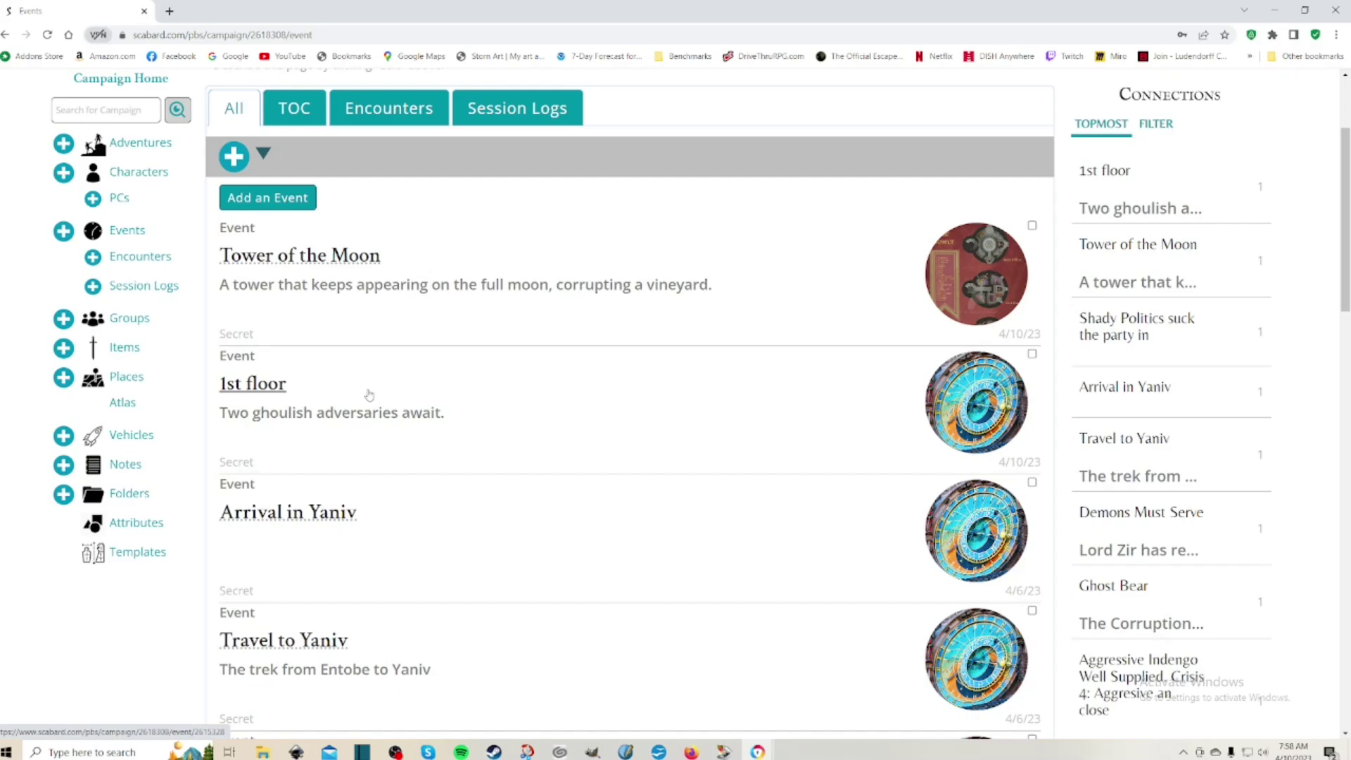
pyautogui.scroll(2, 368, 394)
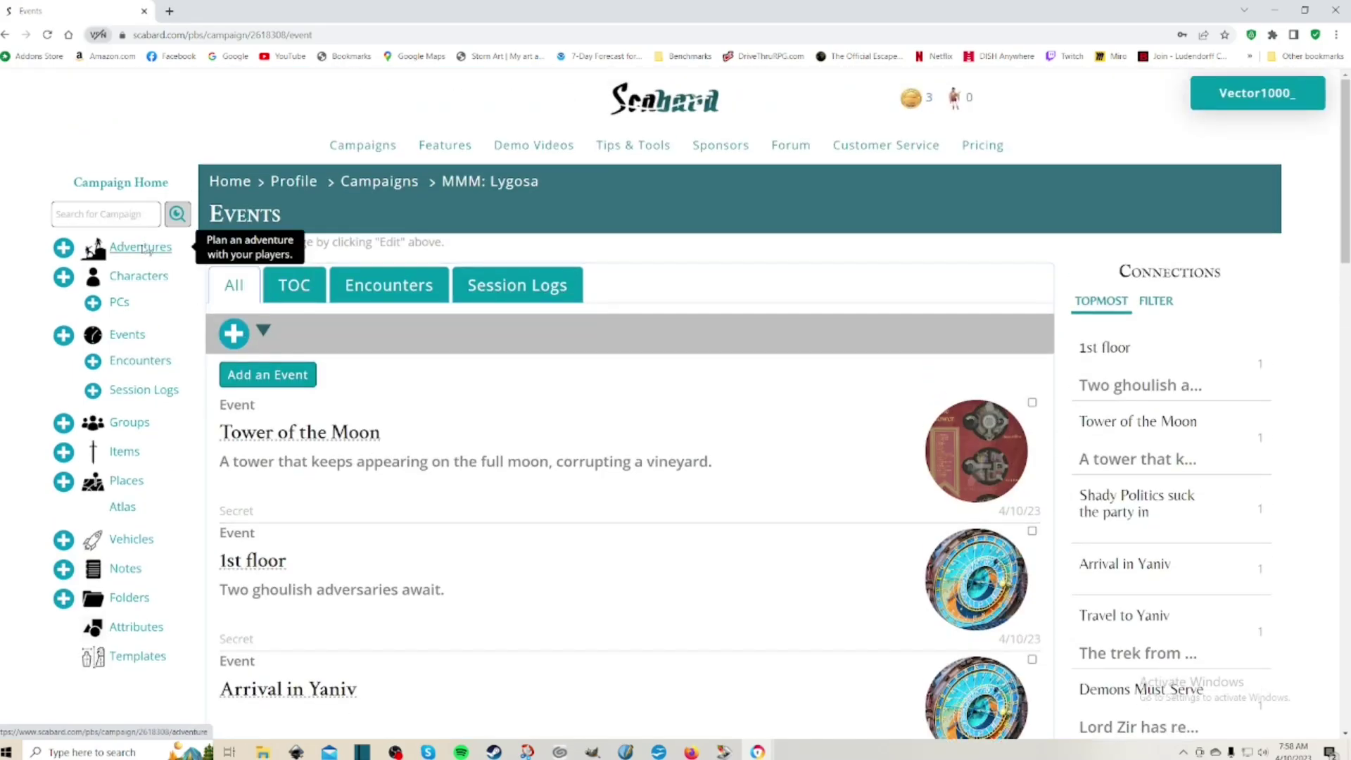
# Open the Stormclouds over Lygosa adventure from the campaign's adventures and highlight "Daikolo" in its description.
pyautogui.click(146, 248)
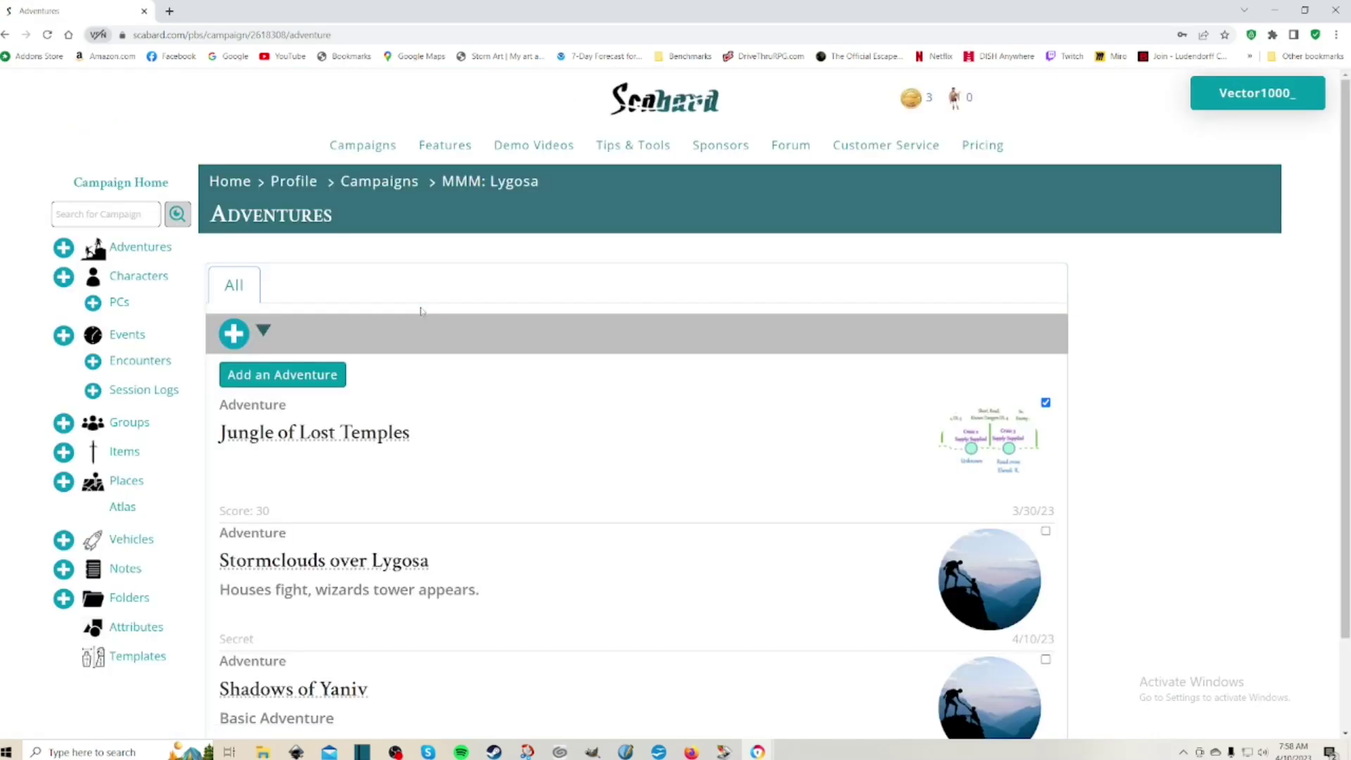
pyautogui.scroll(-2, 436, 337)
pyautogui.click(356, 457)
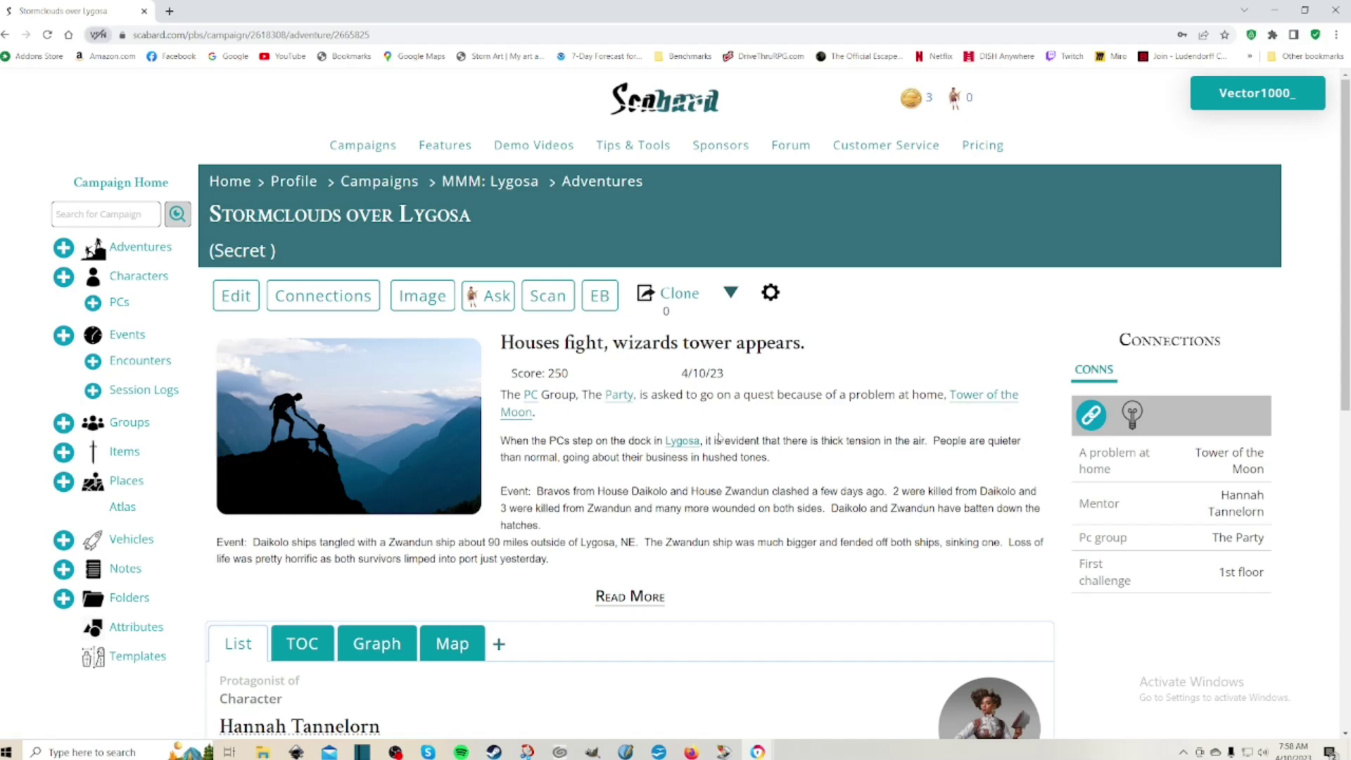
pyautogui.moveTo(630, 491); pyautogui.dragTo(668, 491)
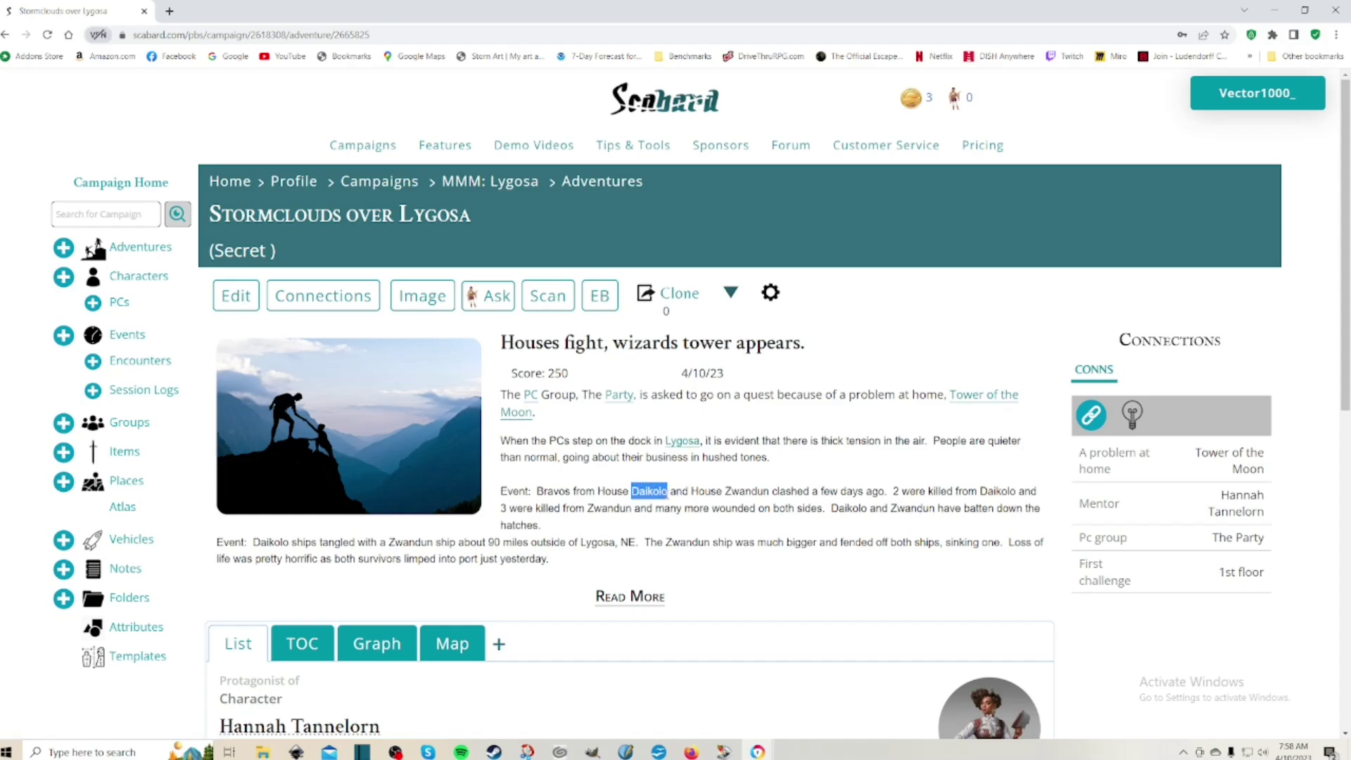
# Read through the adventure's edit form and save it unedited, and examine the Stormclouds over Lygosa place page.
pyautogui.click(239, 295)
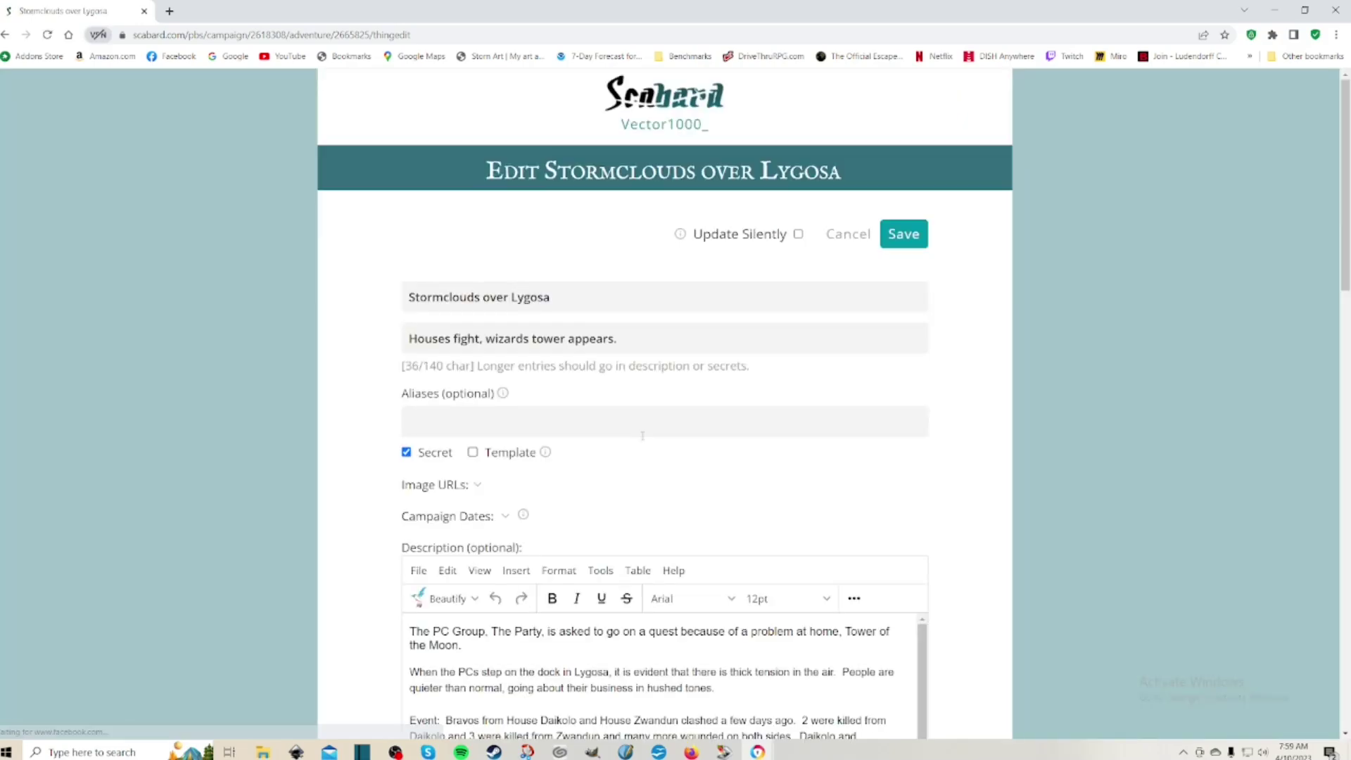
pyautogui.scroll(-9, 647, 457)
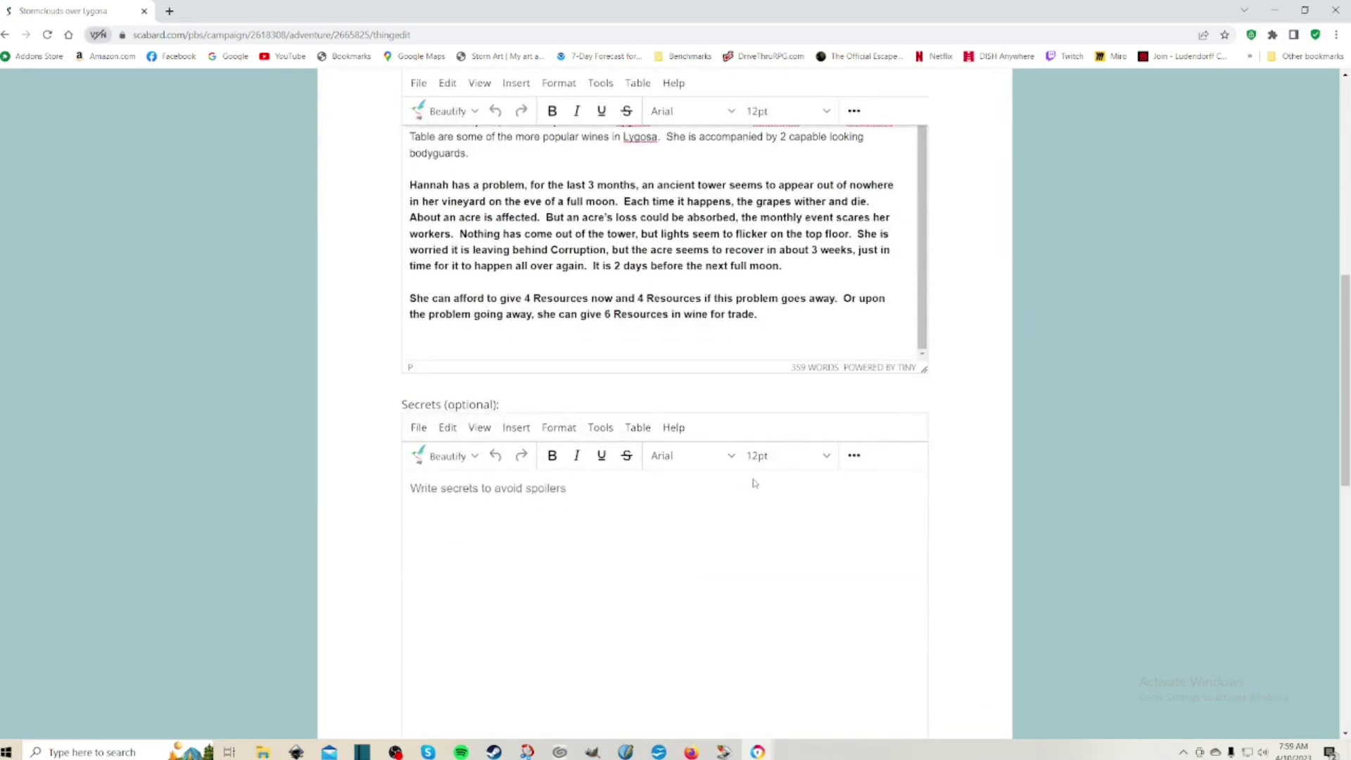
pyautogui.scroll(10, 655, 471)
pyautogui.click(910, 240)
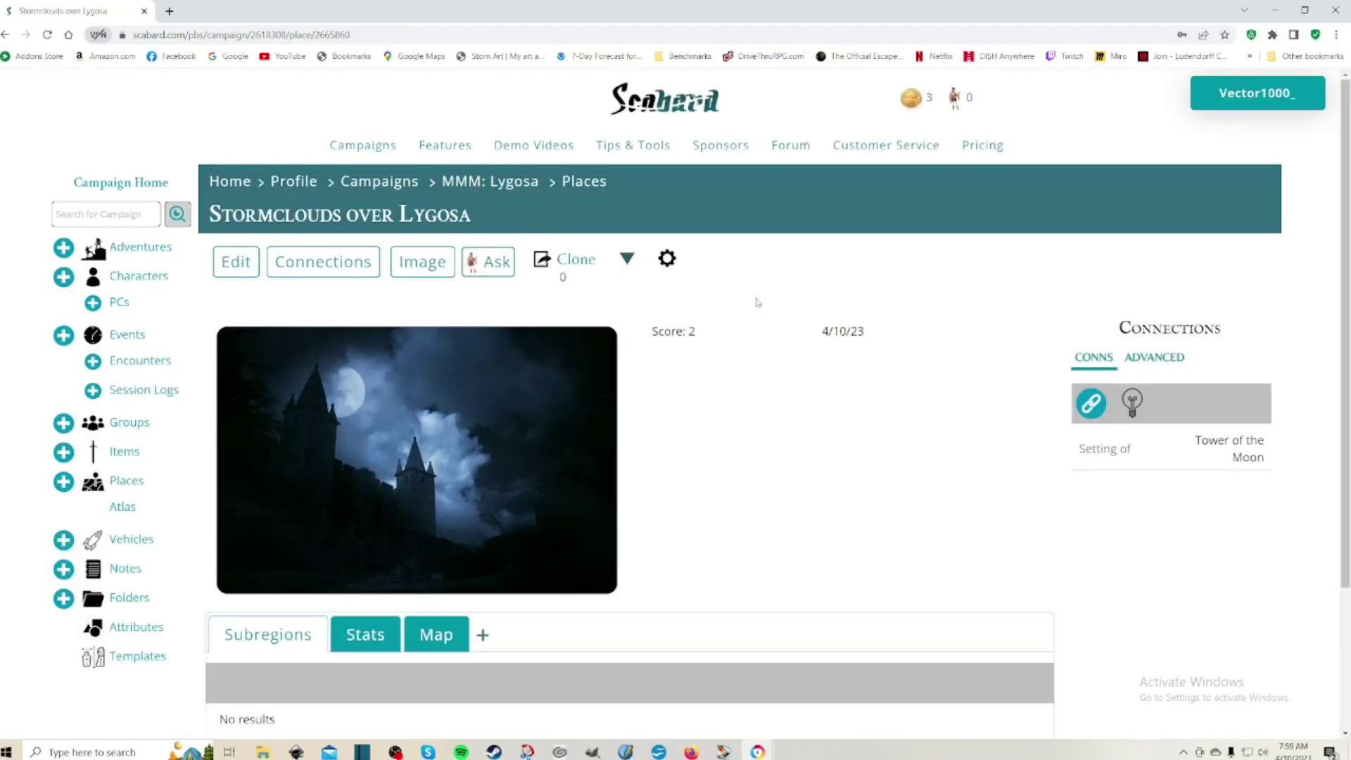
pyautogui.scroll(-3, 674, 401)
pyautogui.scroll(3, 675, 401)
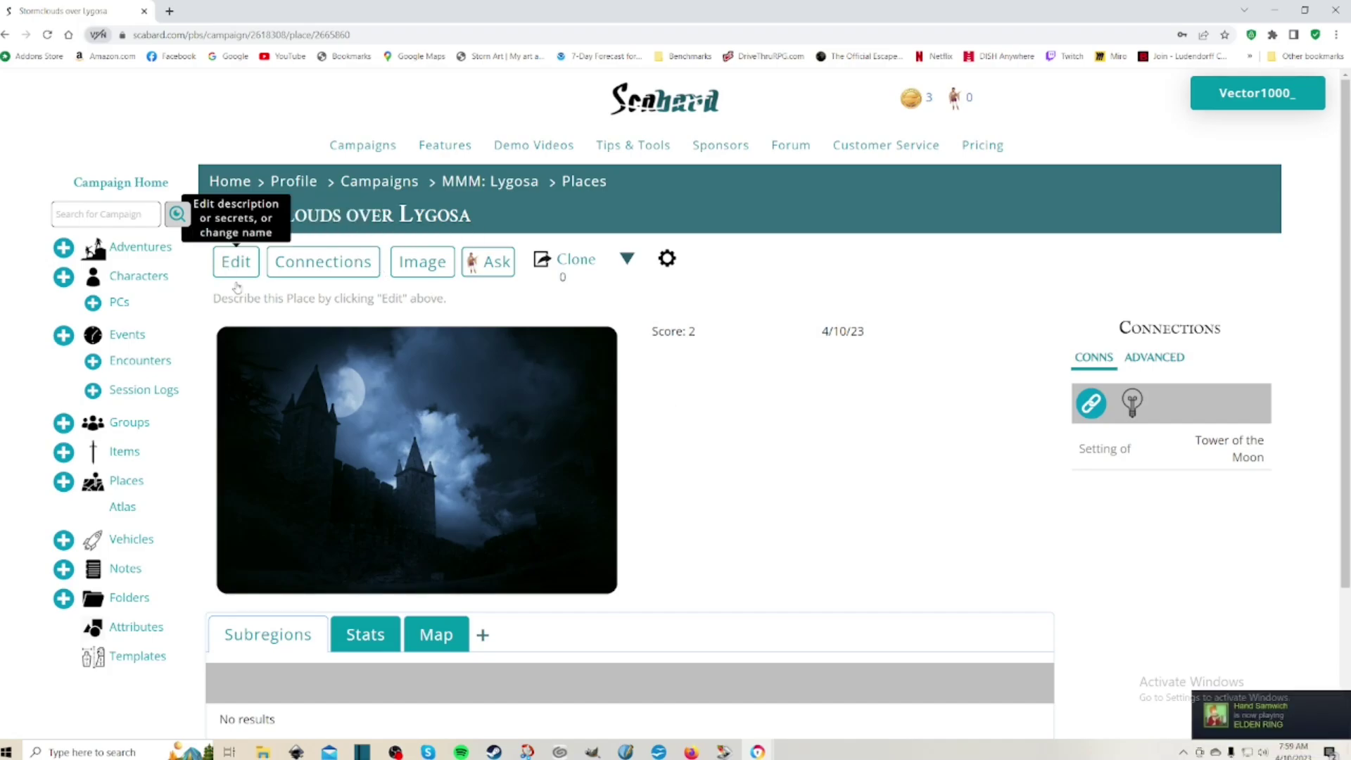
# Look over the Stormclouds over Lygosa place's edit form and return to its page without editing.
pyautogui.scroll(-1, 609, 505)
pyautogui.scroll(-2, 610, 505)
pyautogui.scroll(3, 609, 503)
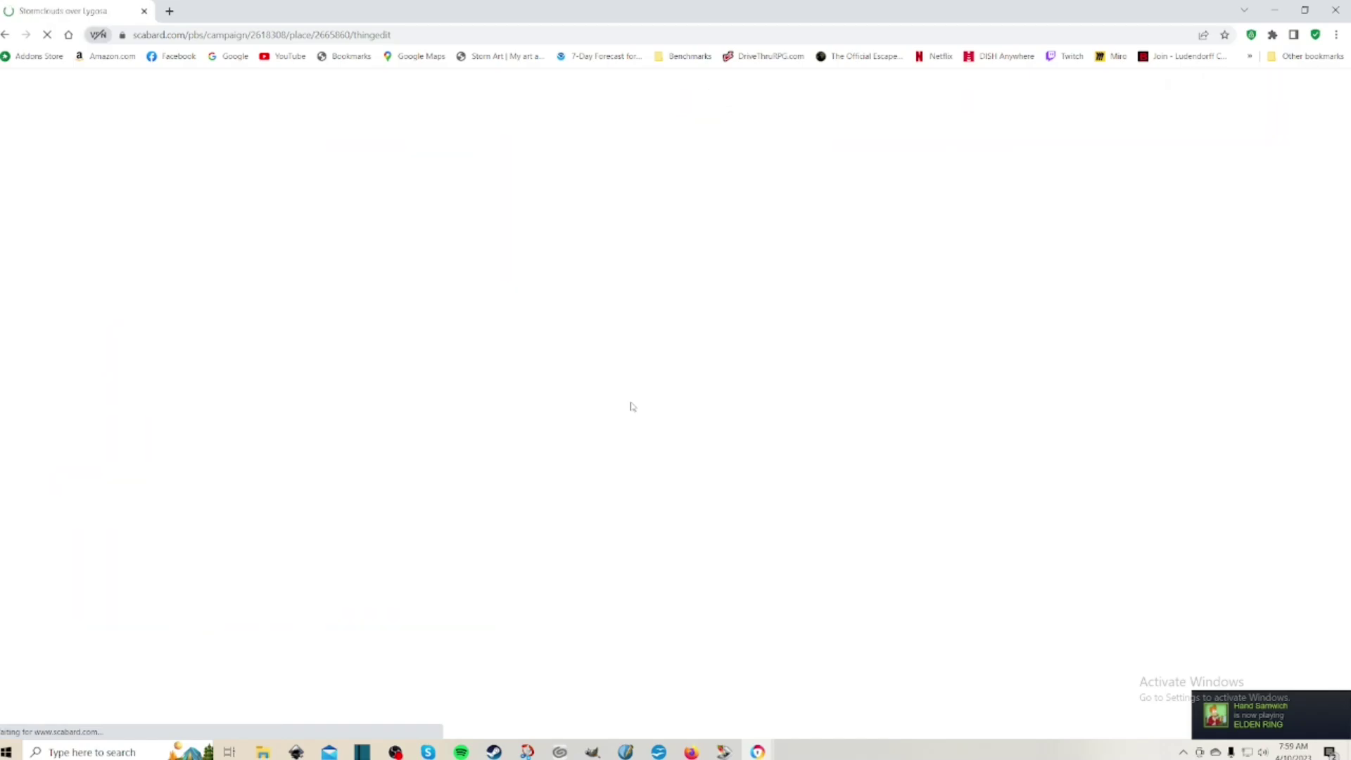
pyautogui.scroll(-3, 630, 407)
pyautogui.scroll(4, 630, 406)
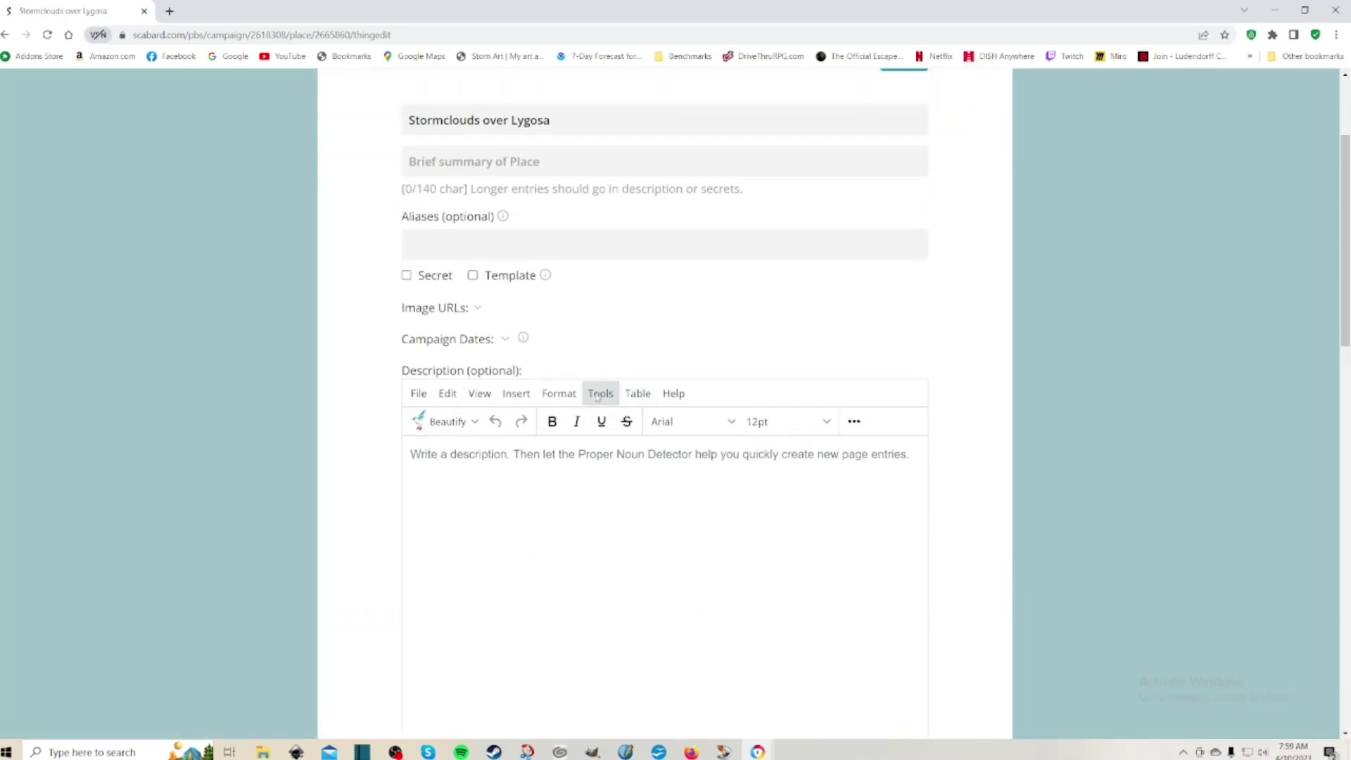
pyautogui.click(6, 35)
pyautogui.scroll(-3, 510, 398)
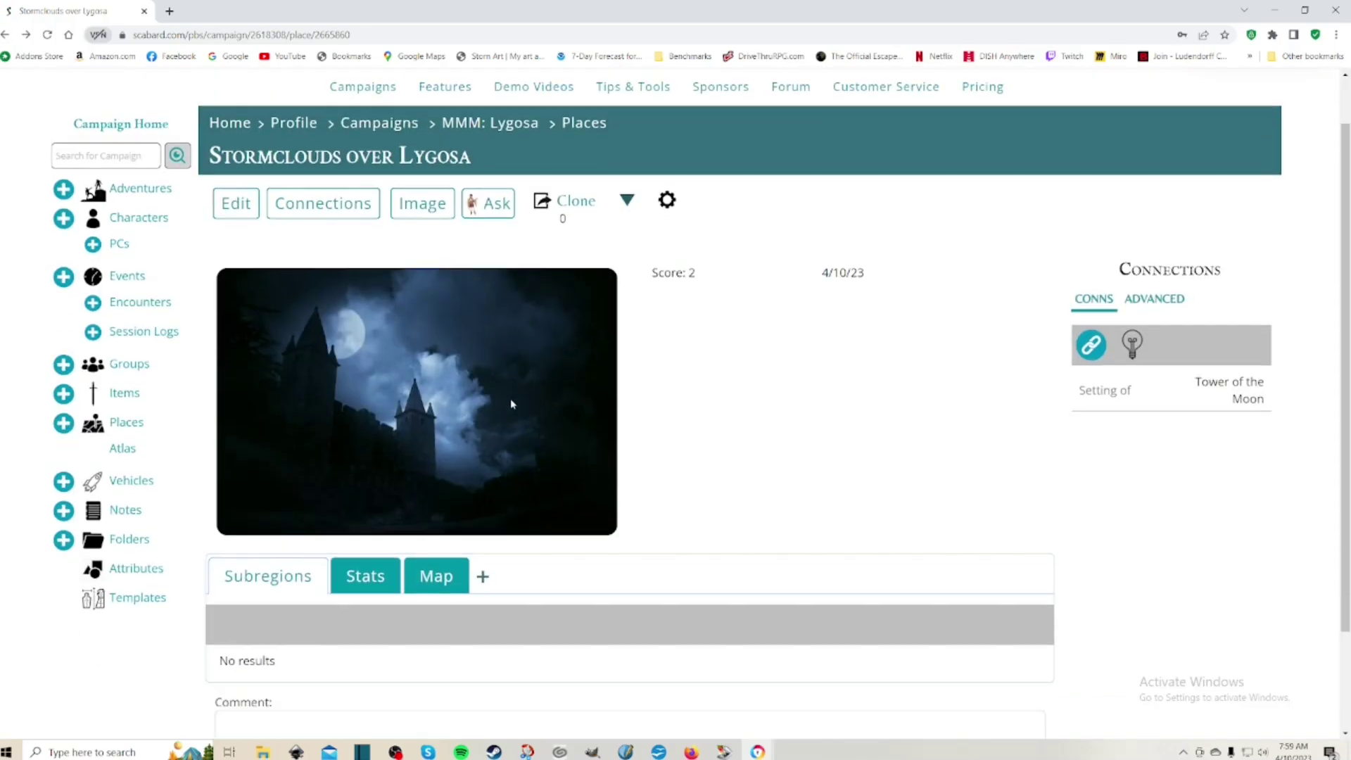
pyautogui.scroll(3, 423, 246)
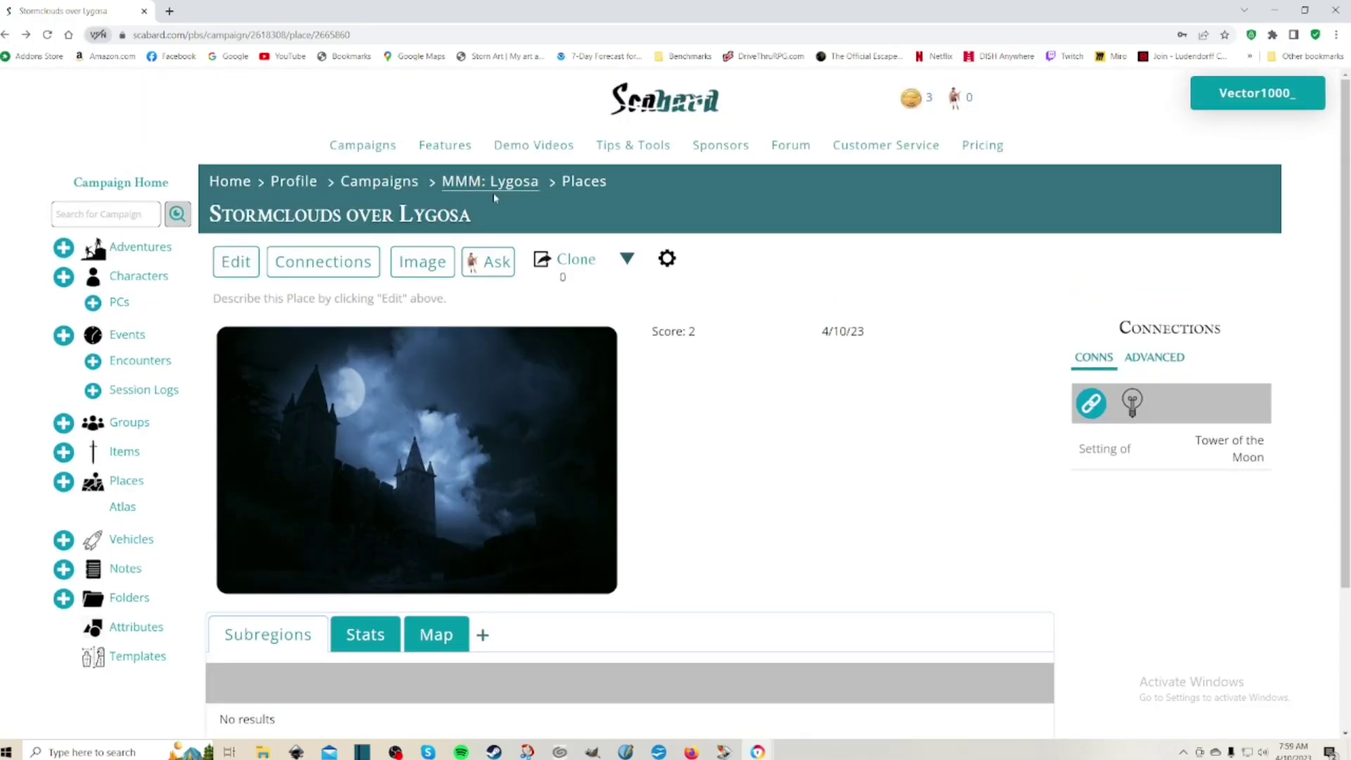
# Paste the adventure text, including The Tower of the Moon section, into the Stormclouds over Lygosa place's description and save the page.
pyautogui.click(241, 261)
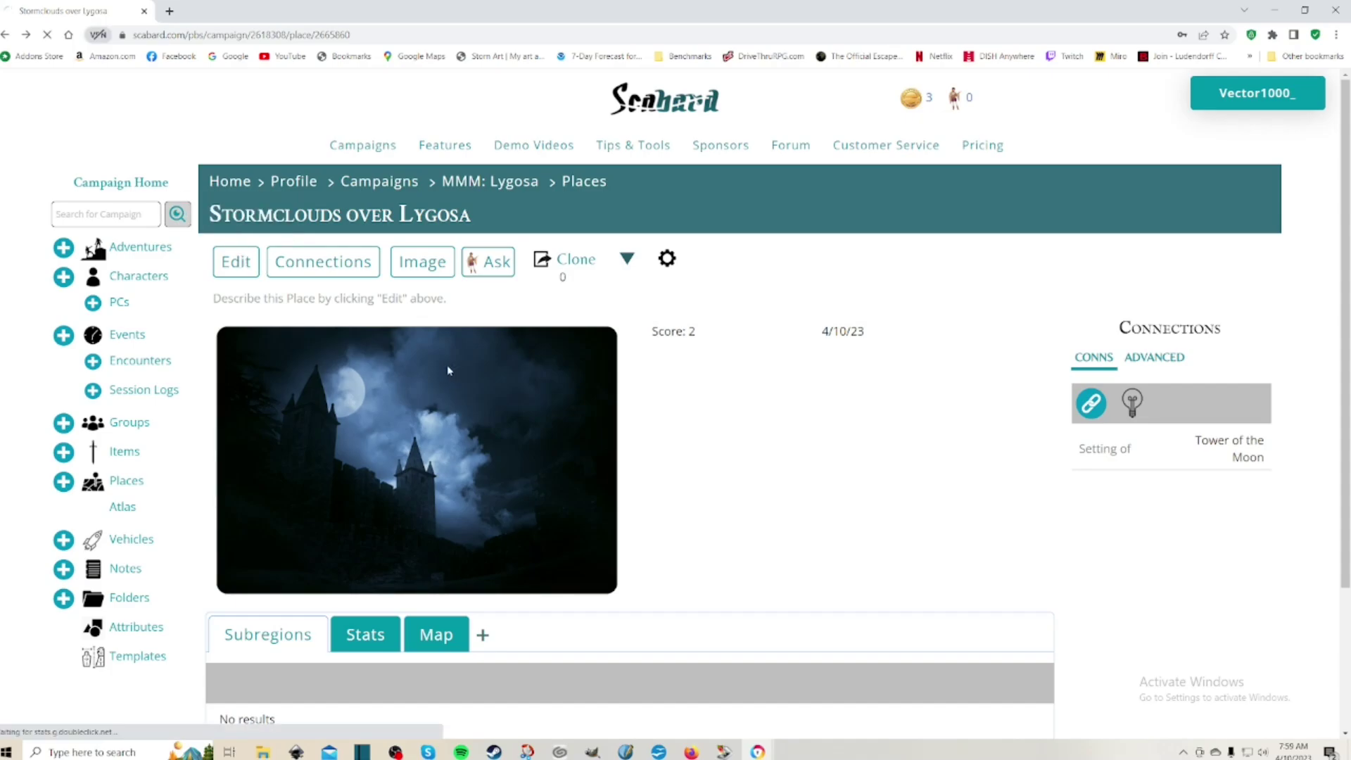
pyautogui.scroll(-1, 537, 408)
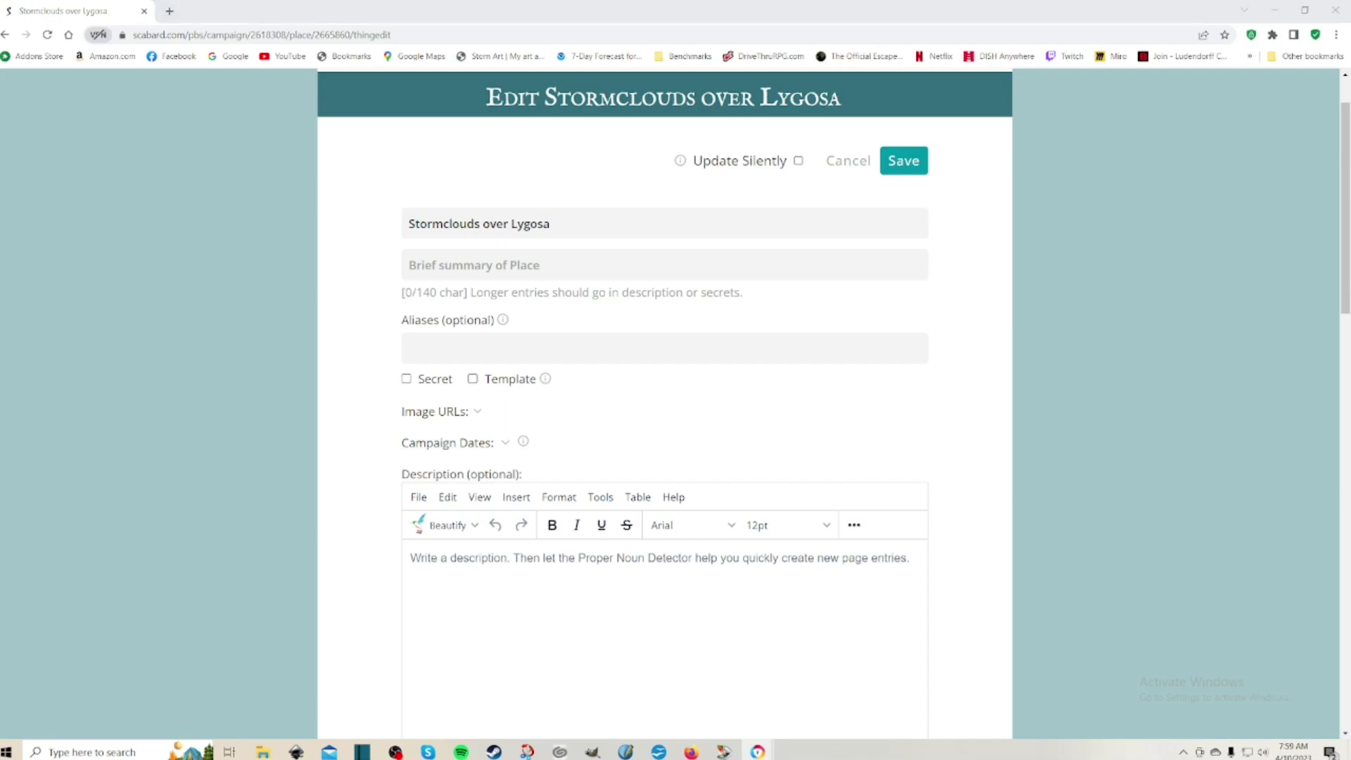
pyautogui.click(410, 557)
pyautogui.hotkey('ctrl', 'v')
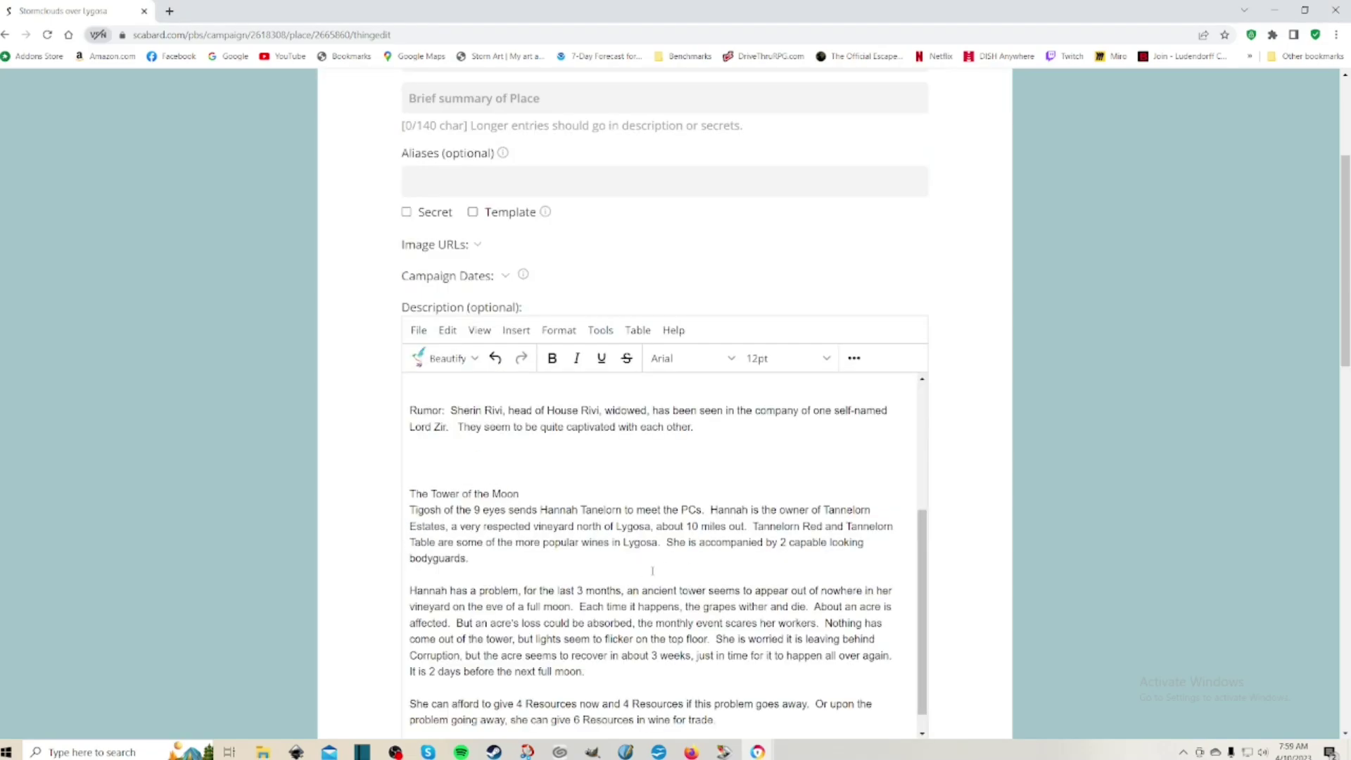
pyautogui.scroll(-10, 652, 570)
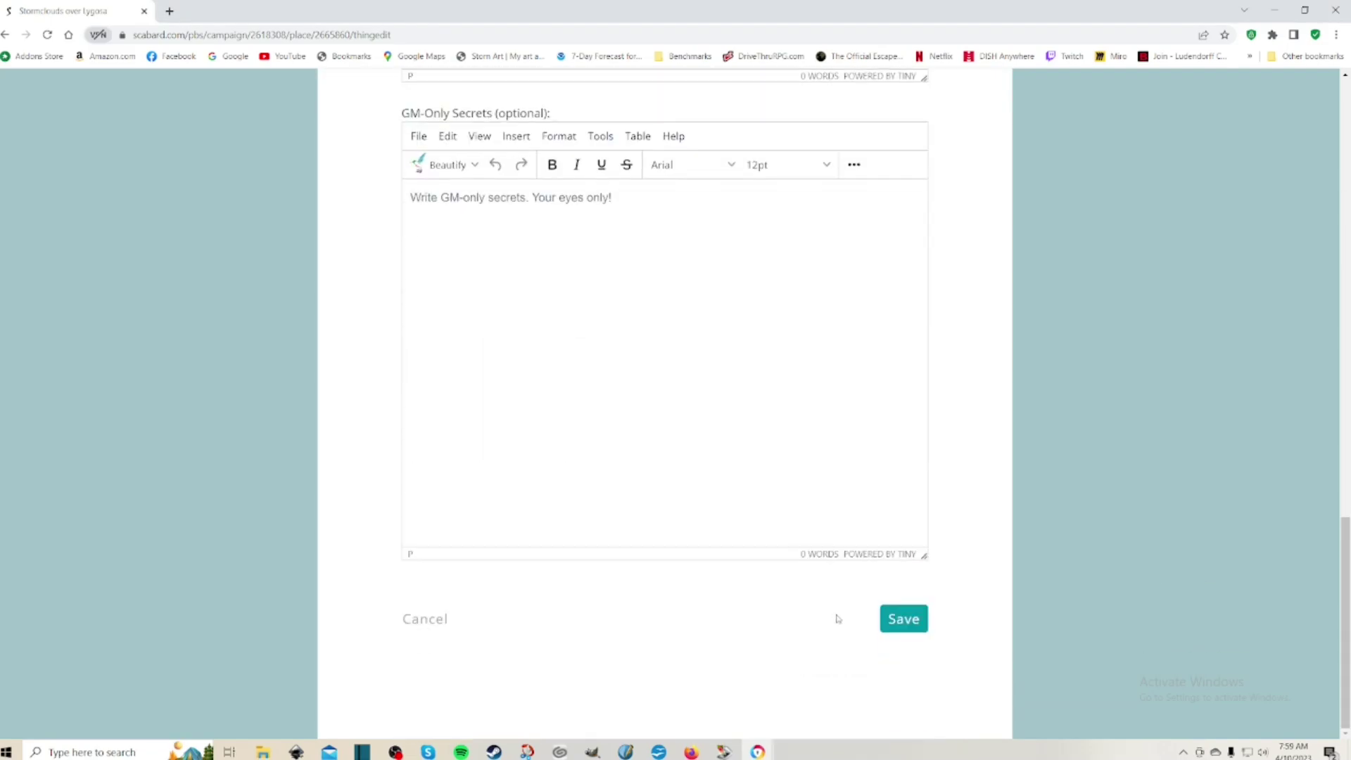
pyautogui.click(917, 618)
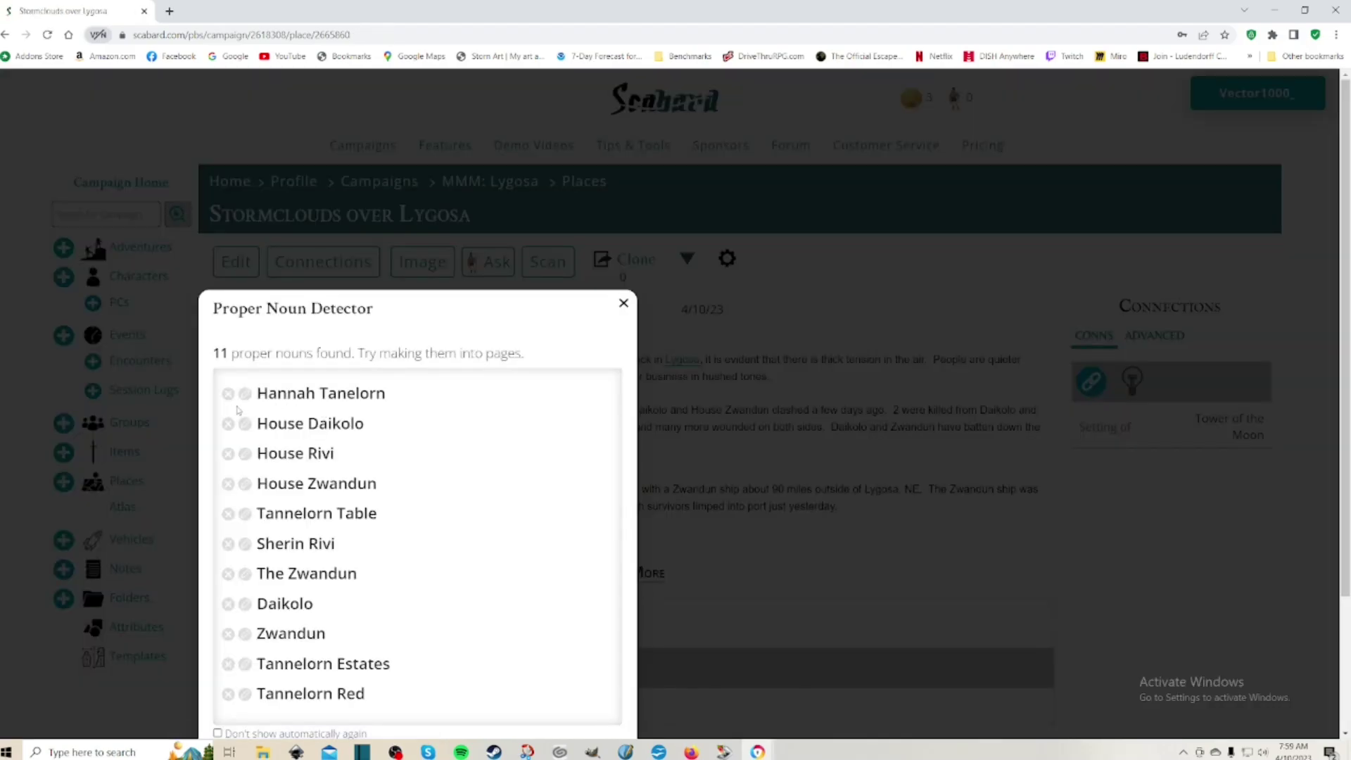
# Create a Group page for House Daikolo from the detected proper nouns.
pyautogui.click(246, 394)
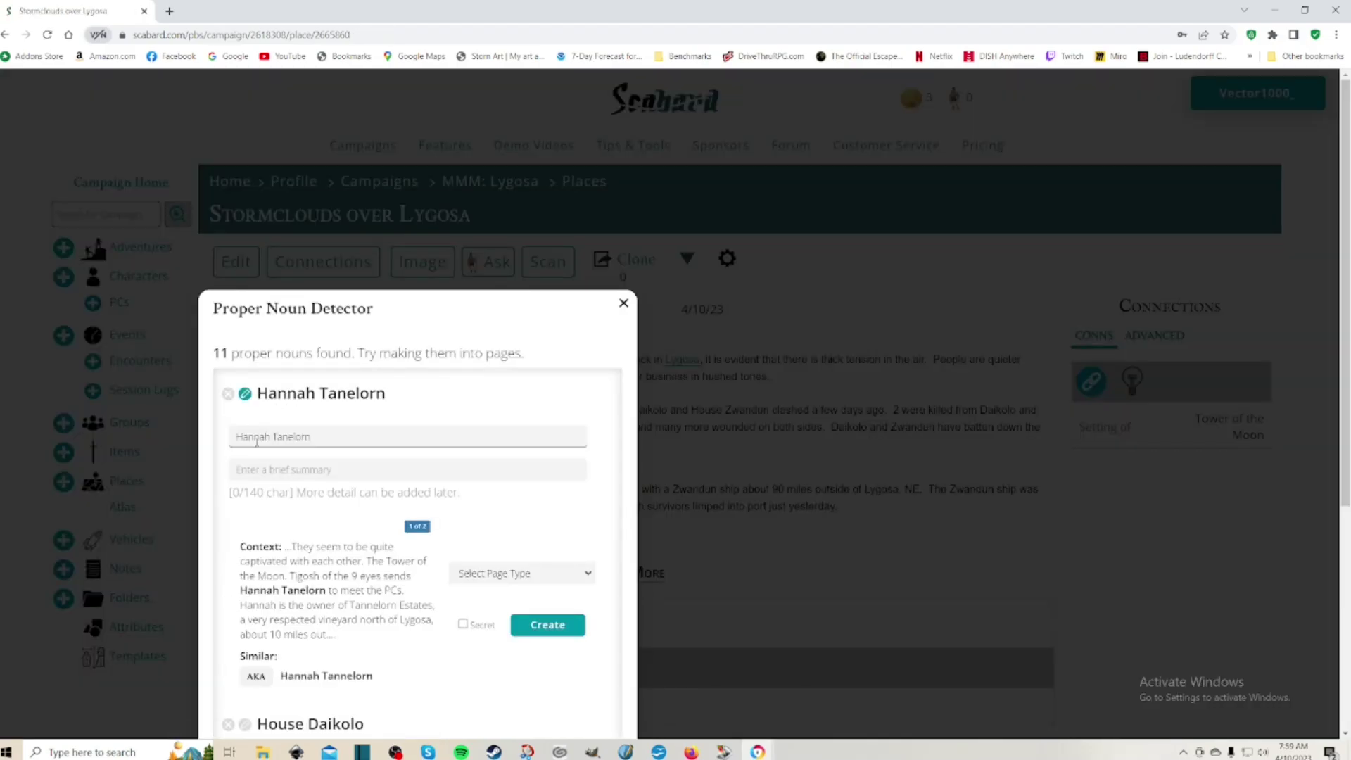
pyautogui.click(246, 396)
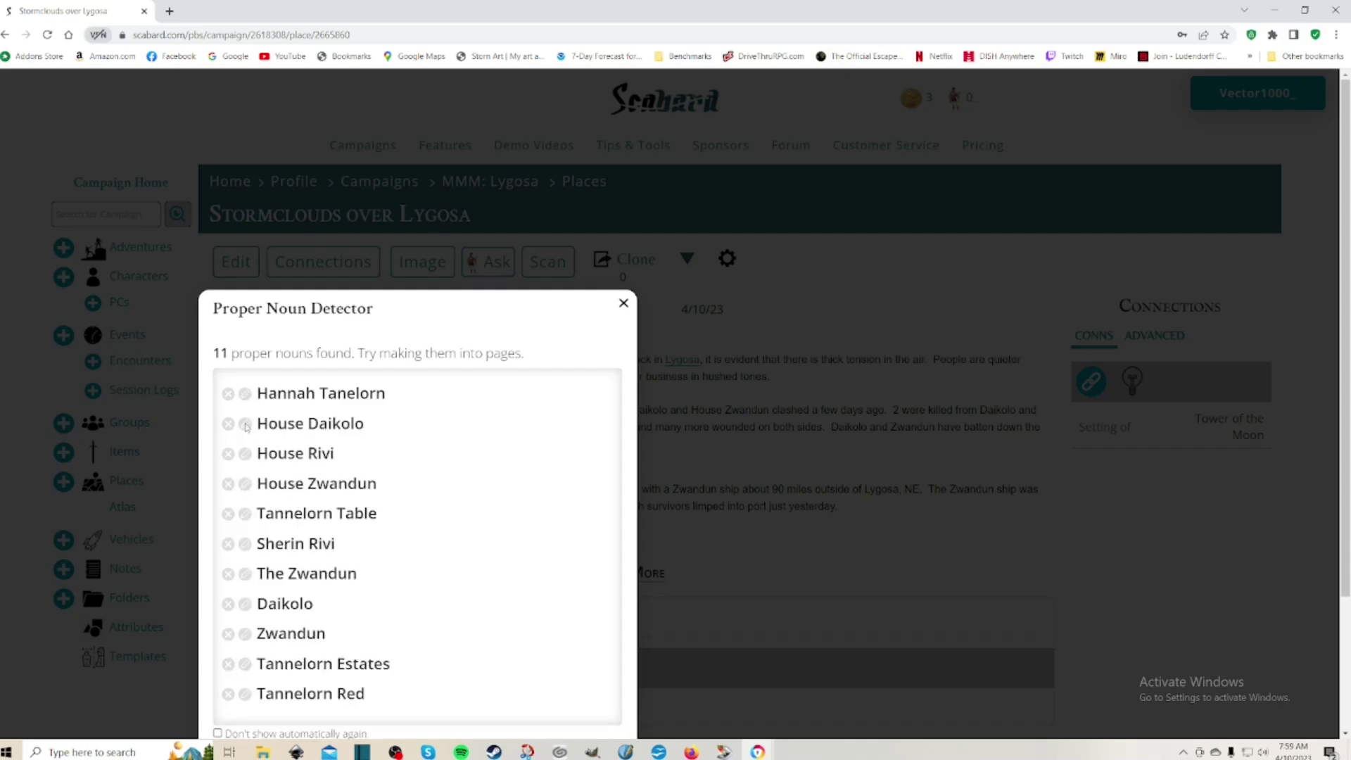
pyautogui.click(246, 424)
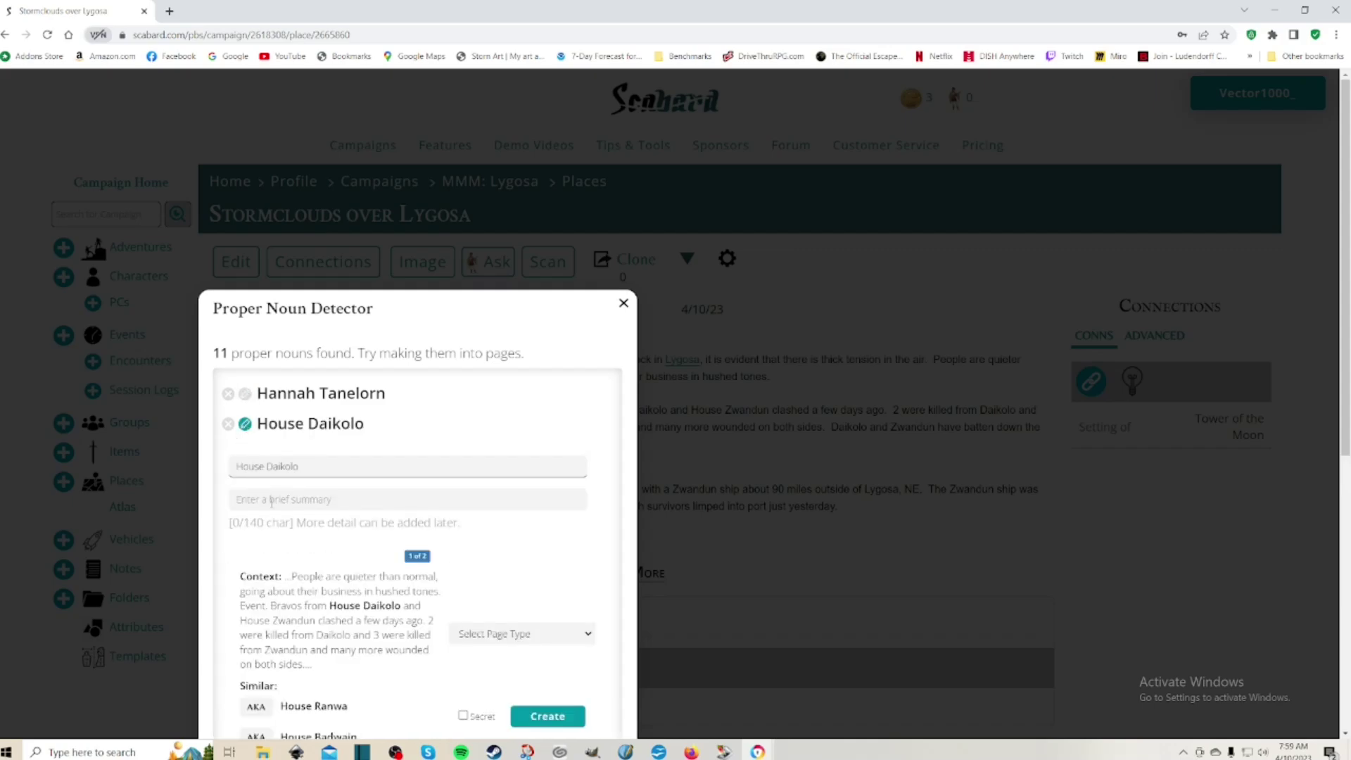
pyautogui.scroll(-3, 503, 629)
pyautogui.click(570, 457)
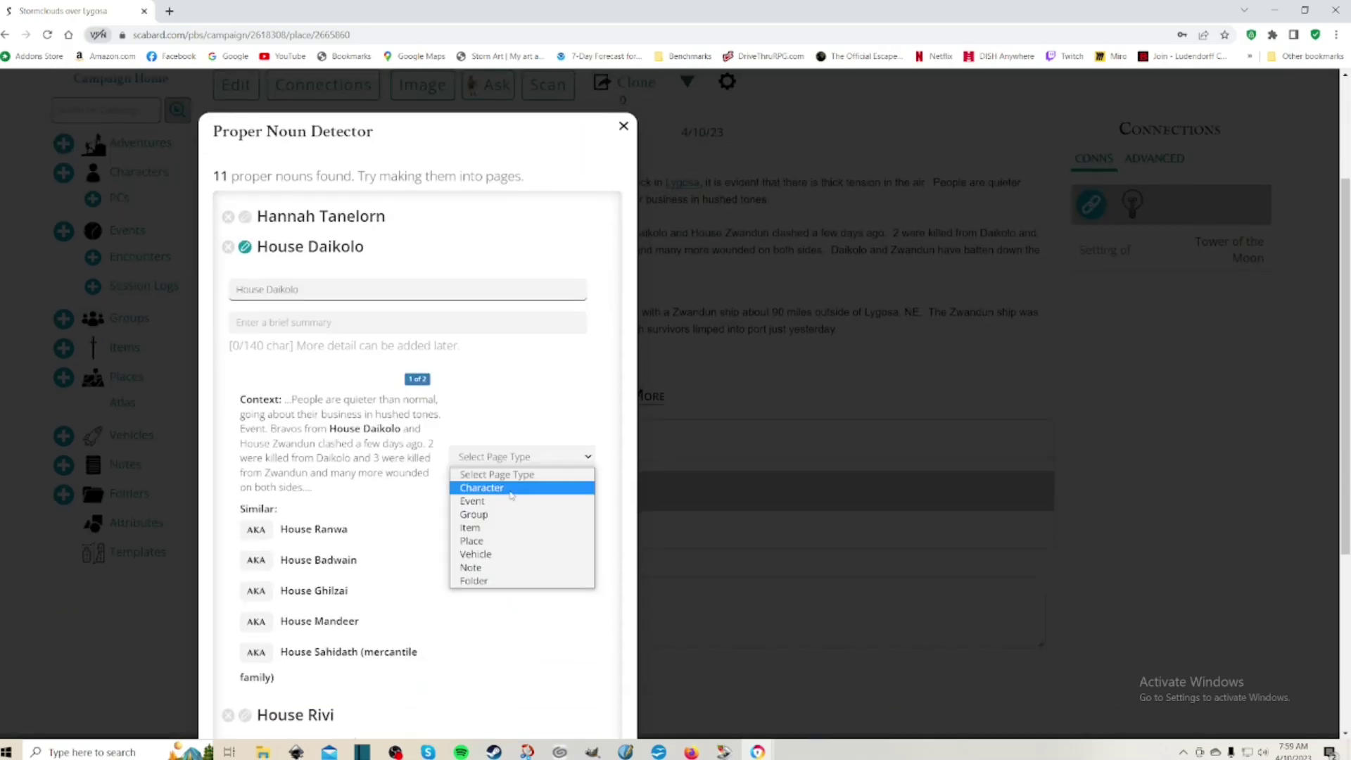
pyautogui.click(505, 514)
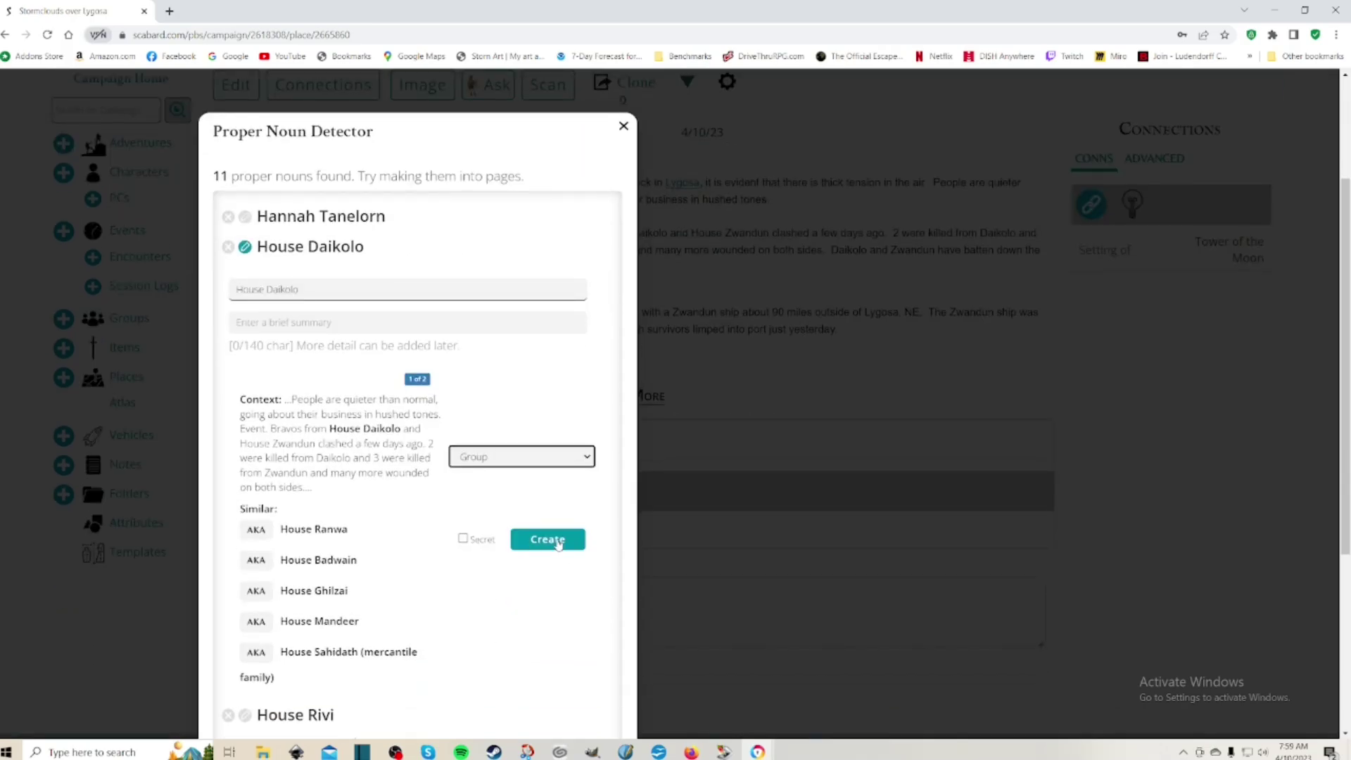
pyautogui.click(558, 540)
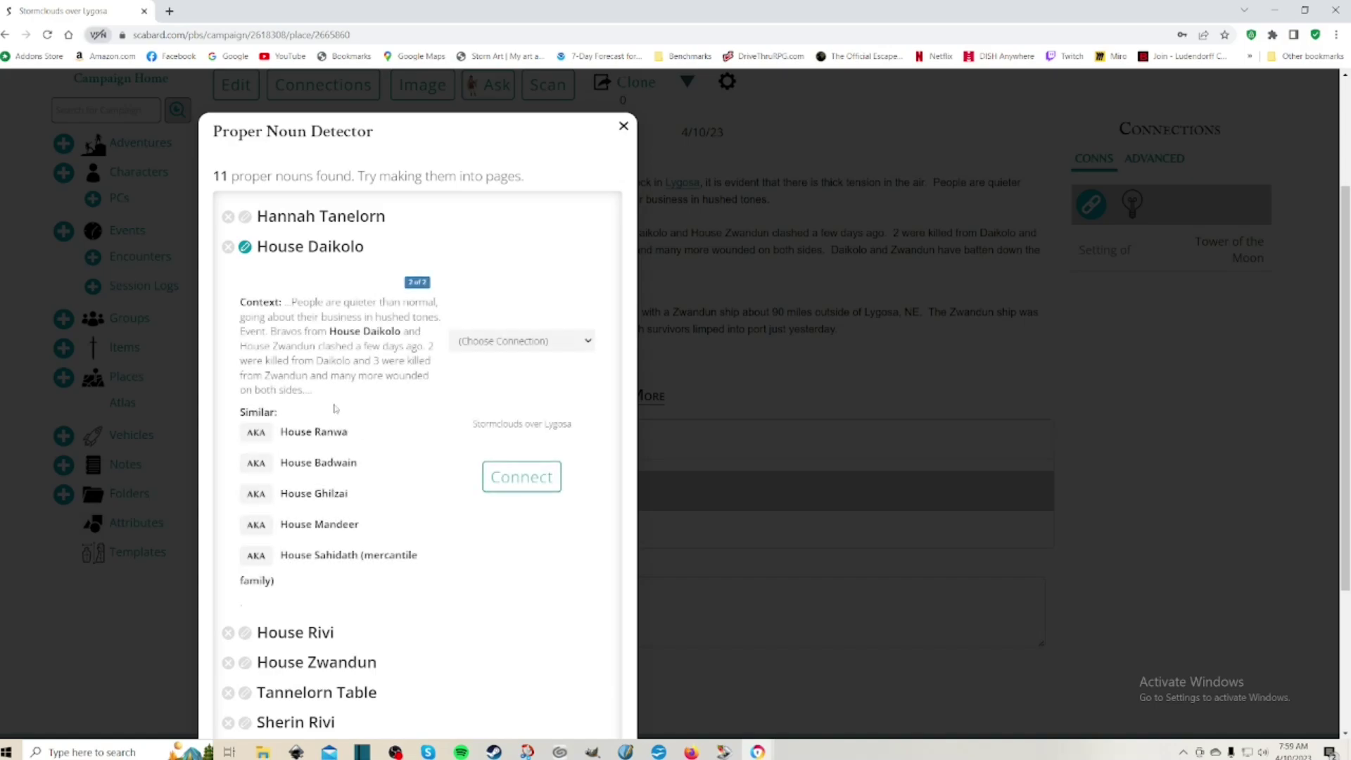
# Create a Group page for House Rivi from the detected proper nouns.
pyautogui.scroll(-1, 316, 436)
pyautogui.click(255, 543)
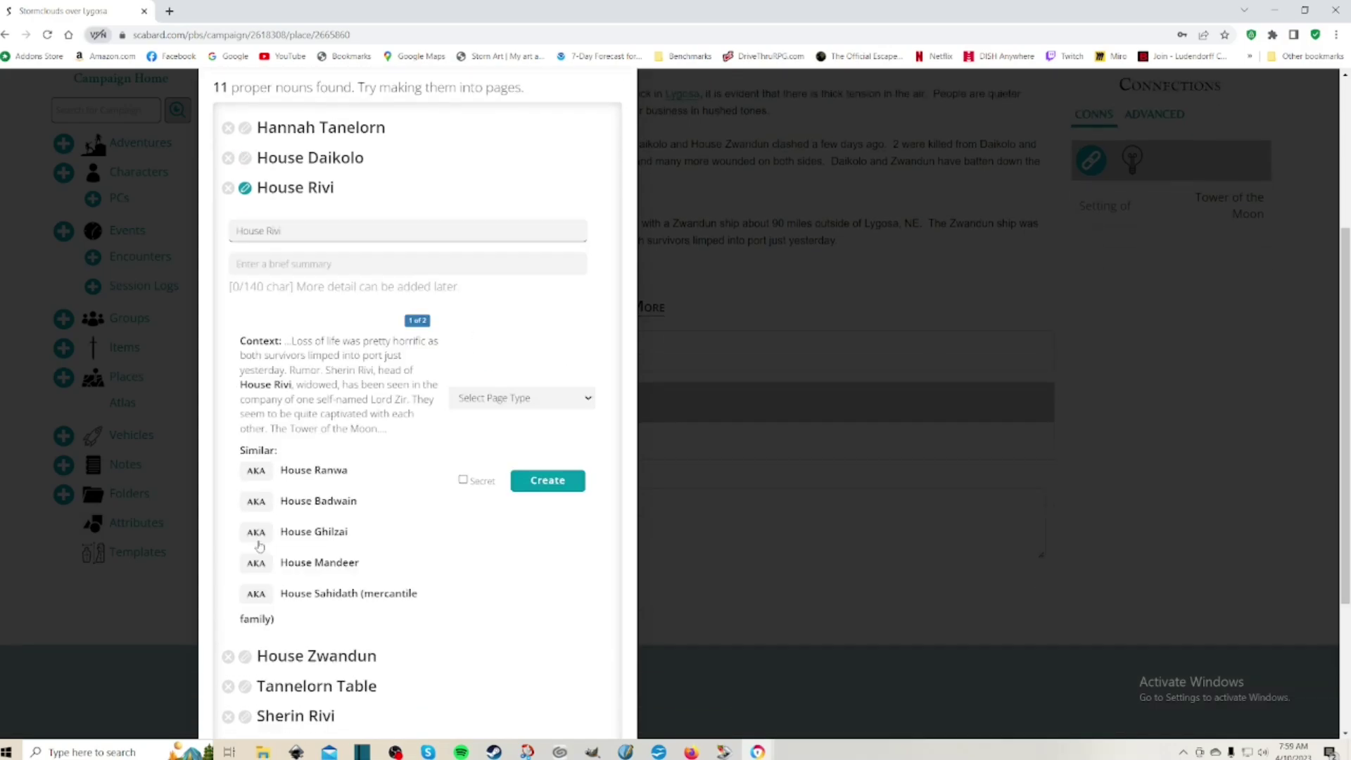
pyautogui.click(572, 399)
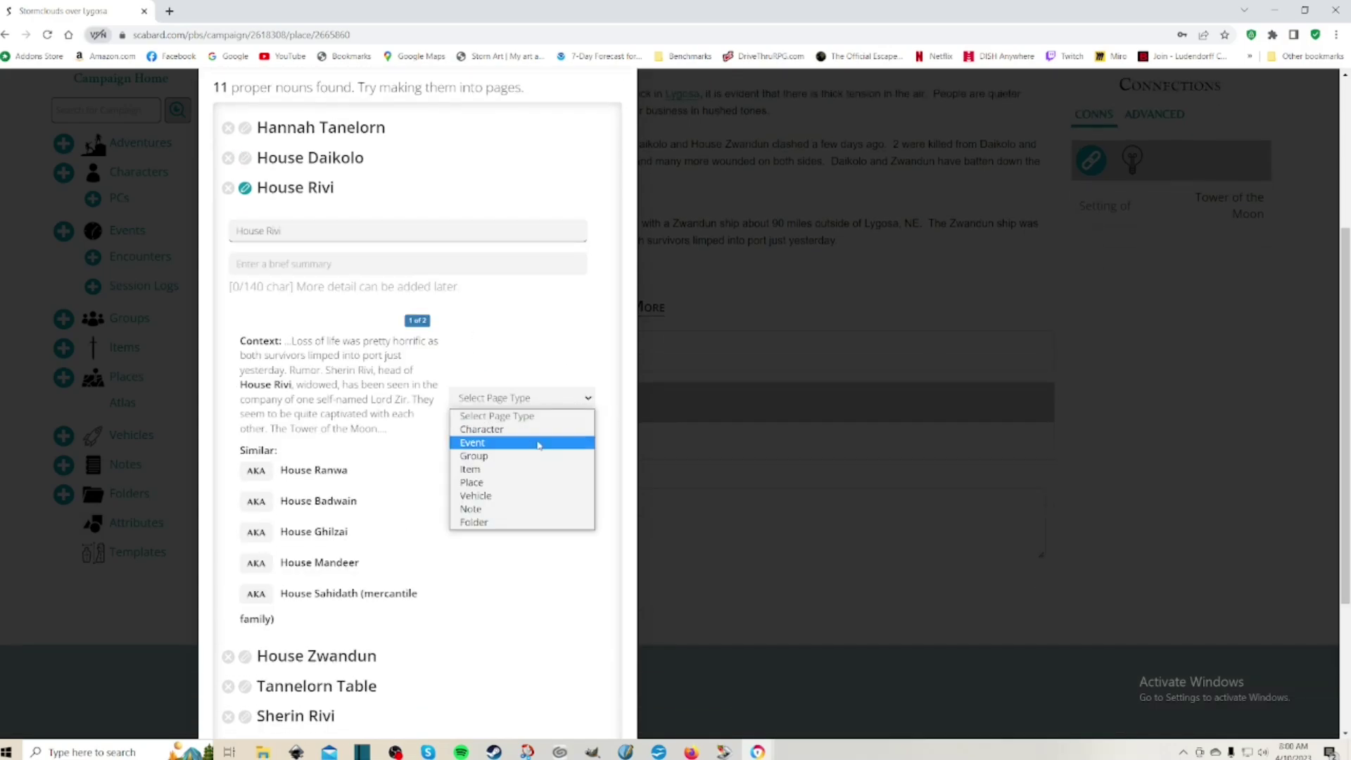
pyautogui.click(533, 439)
pyautogui.click(548, 480)
# Create a Group page for House Zwandun from the detected proper nouns.
pyautogui.scroll(-2, 368, 501)
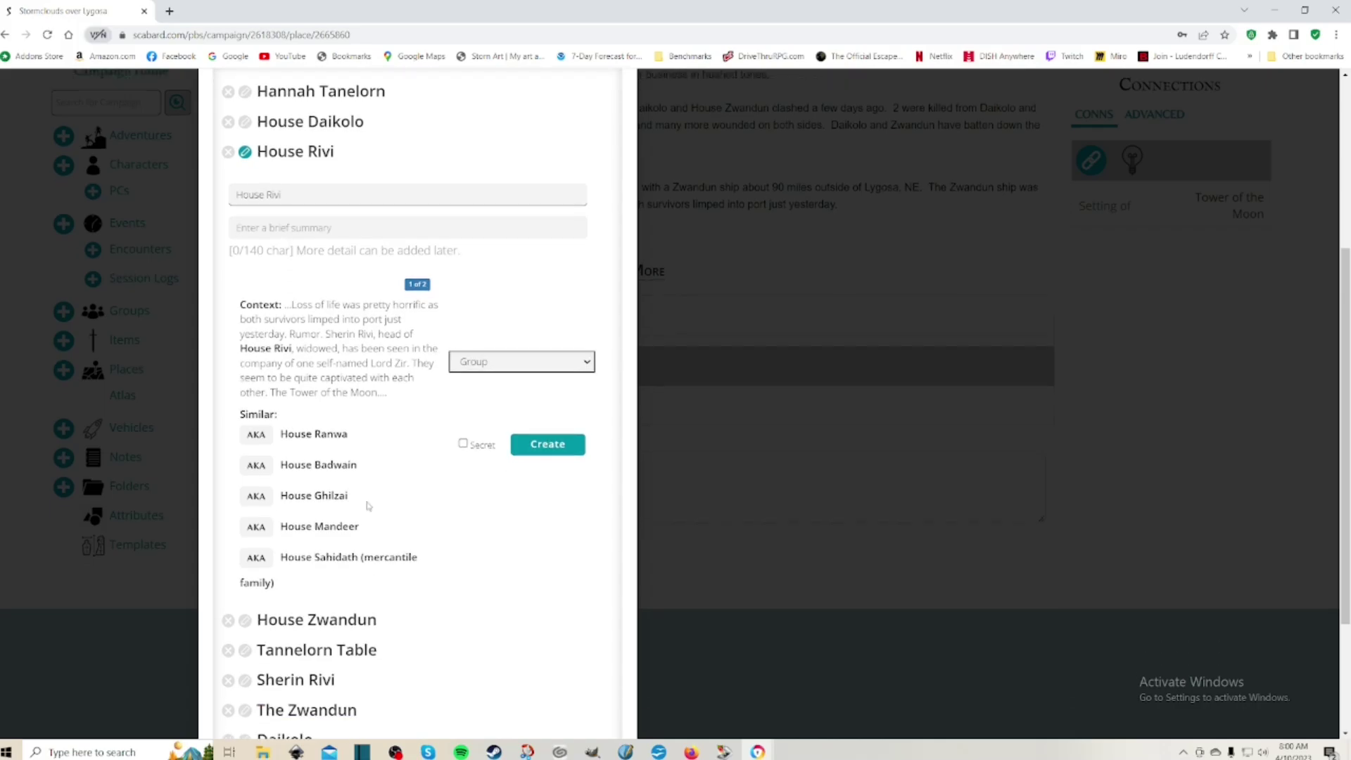
pyautogui.click(270, 492)
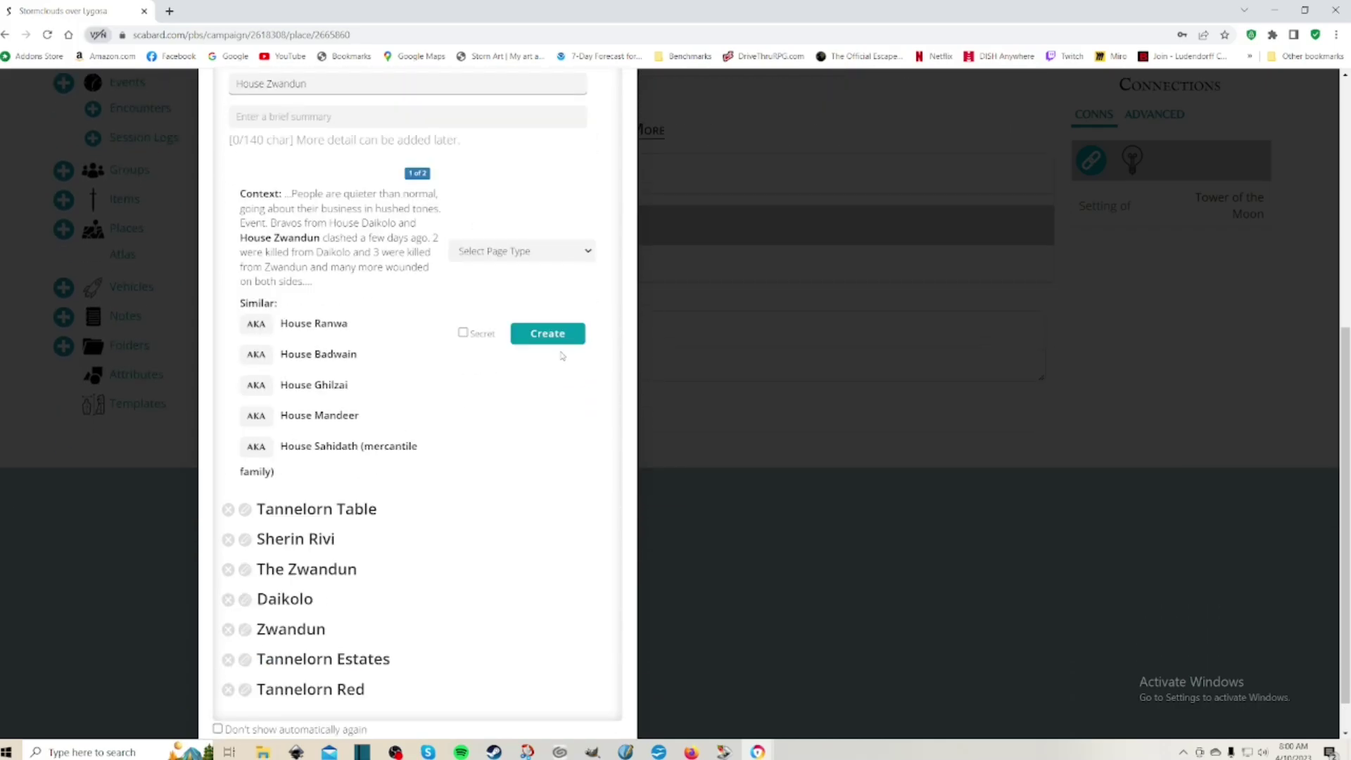
pyautogui.click(551, 342)
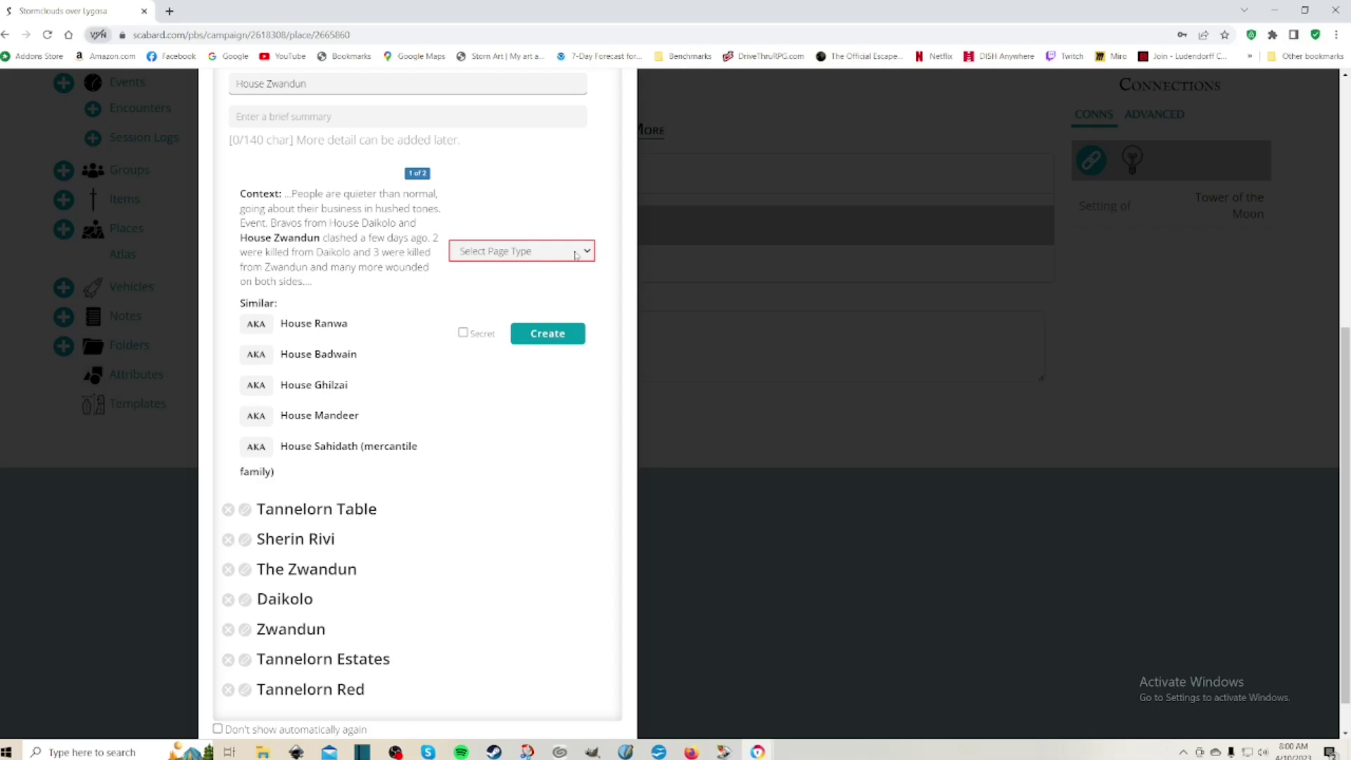
pyautogui.click(567, 255)
pyautogui.click(534, 309)
pyautogui.click(545, 335)
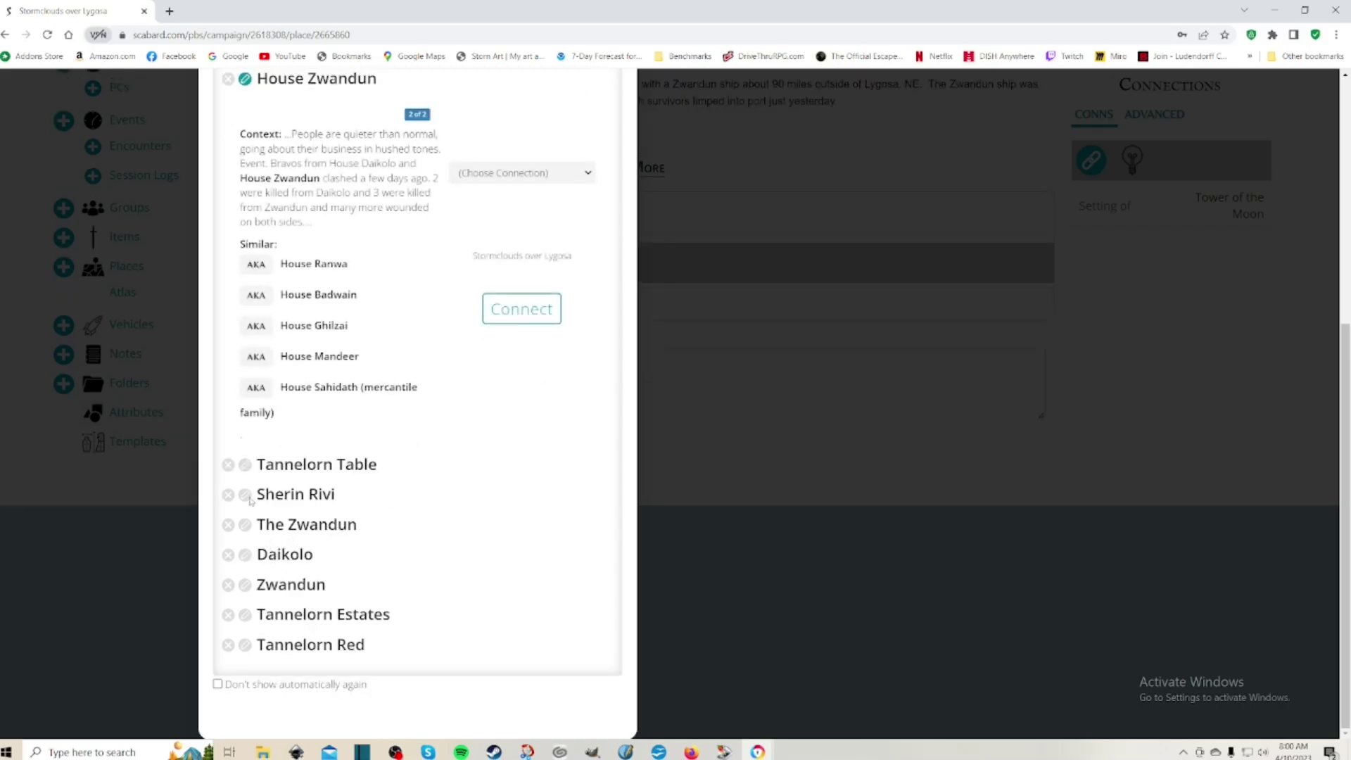
# Create a Character page for the detected leader of House Rivi with the brief summary "Head of House Rivi".
pyautogui.click(309, 493)
pyautogui.click(554, 407)
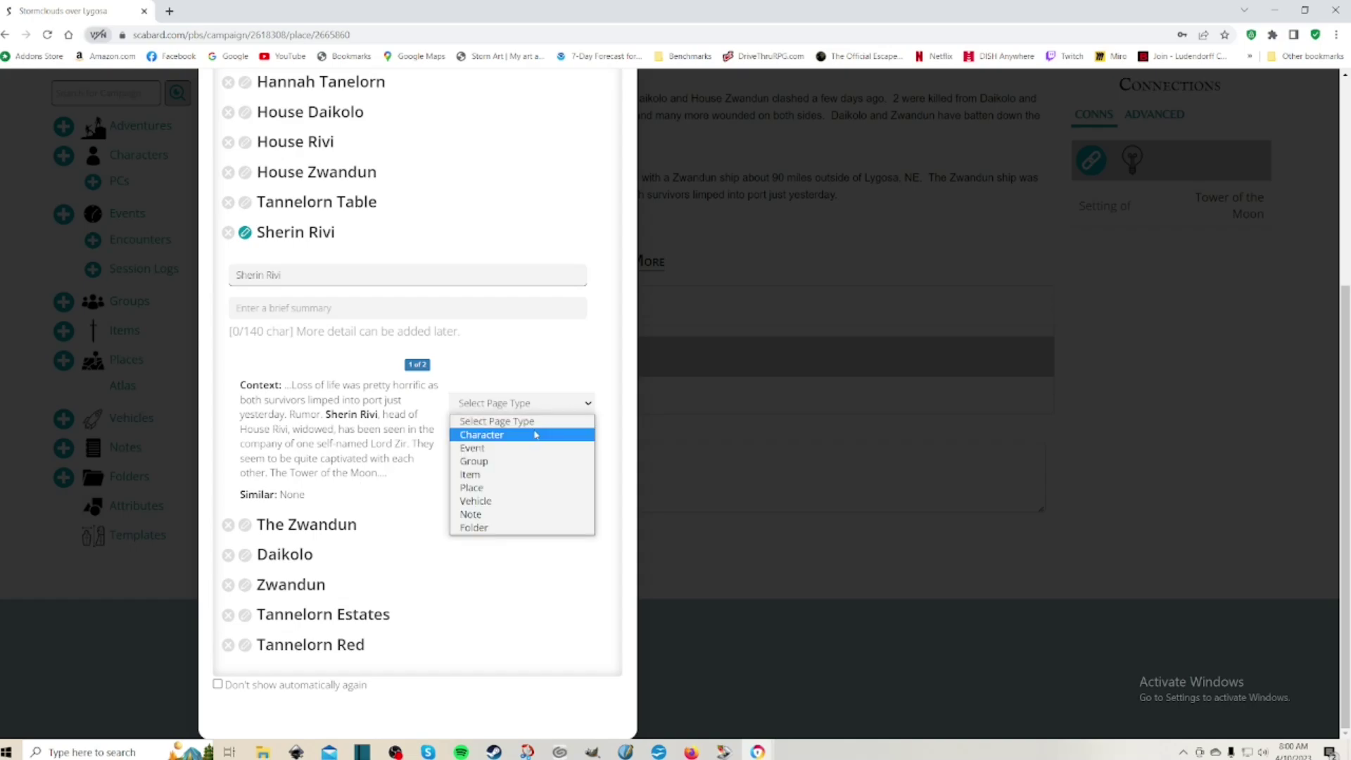
pyautogui.click(552, 431)
pyautogui.click(252, 306)
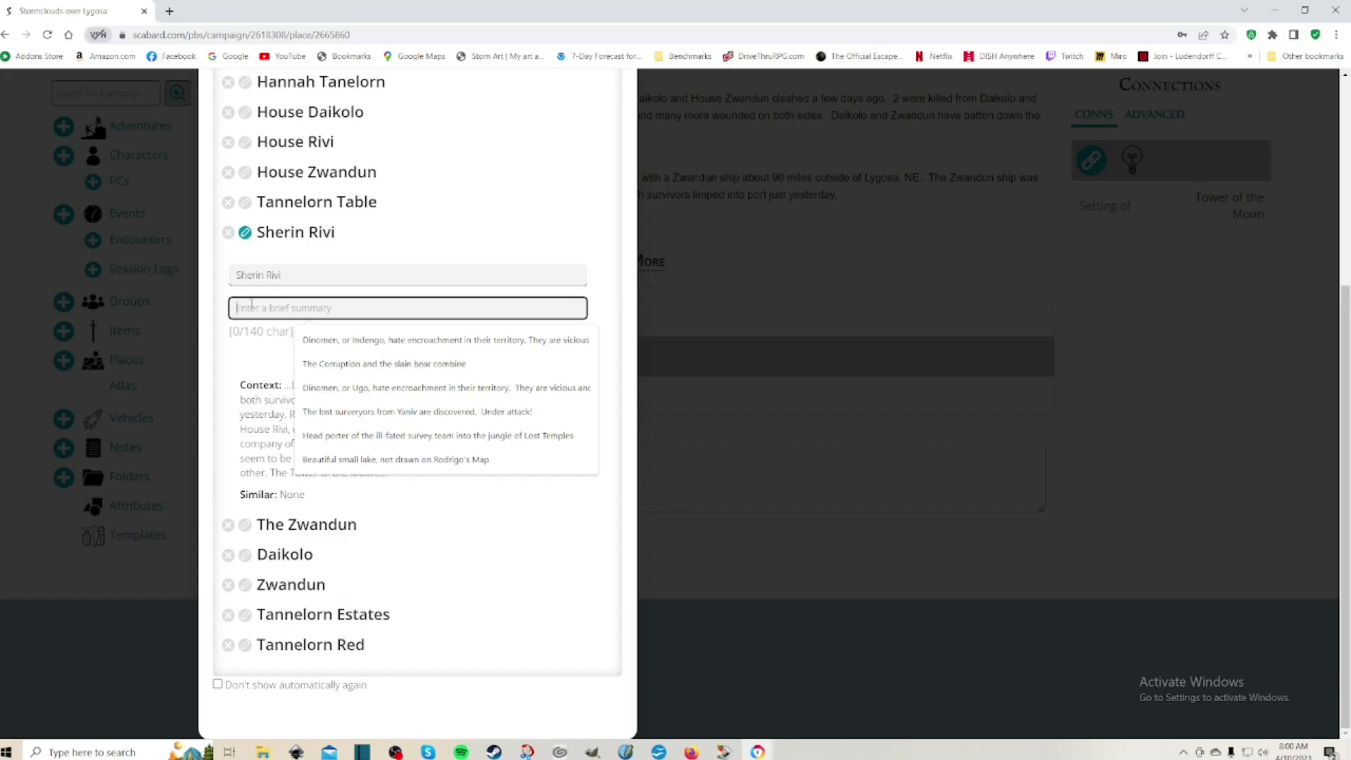
pyautogui.write('Head of ')
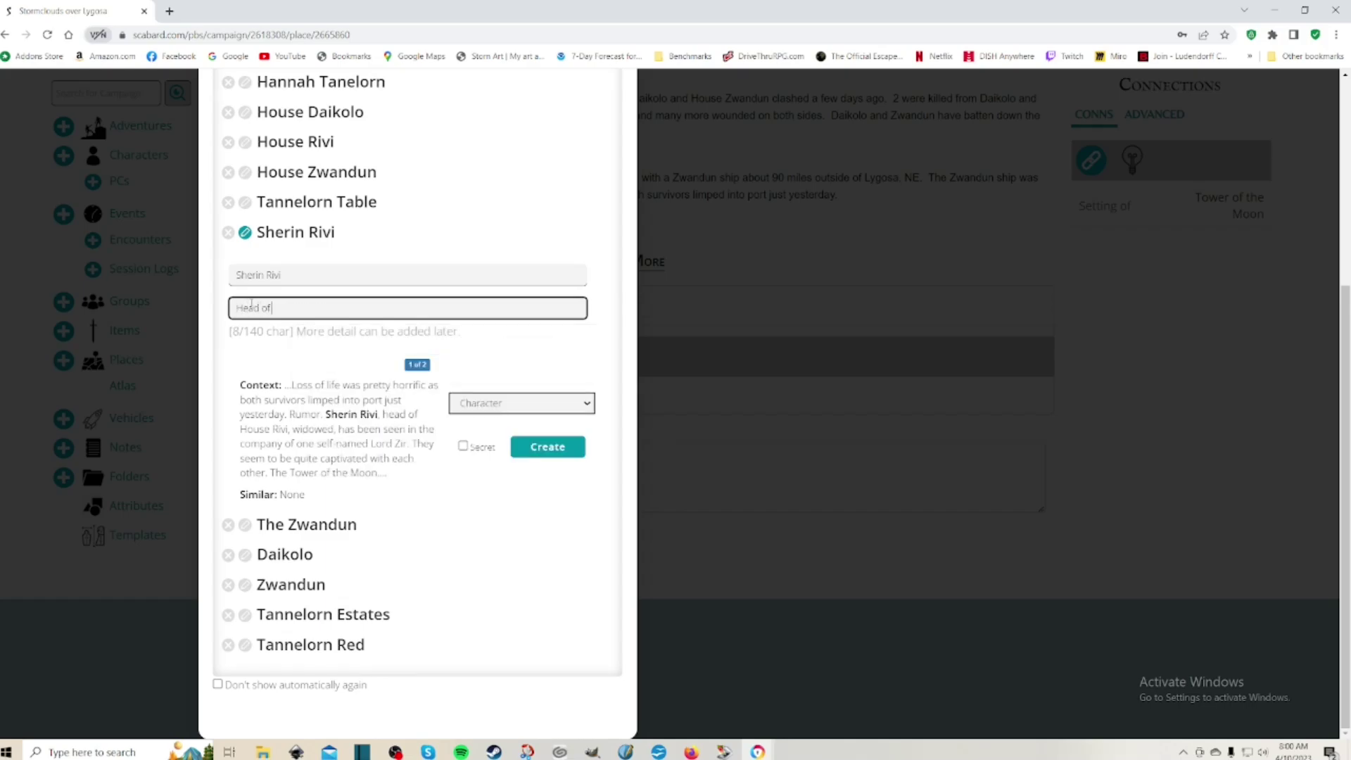
pyautogui.write('House Rivi')
pyautogui.click(563, 447)
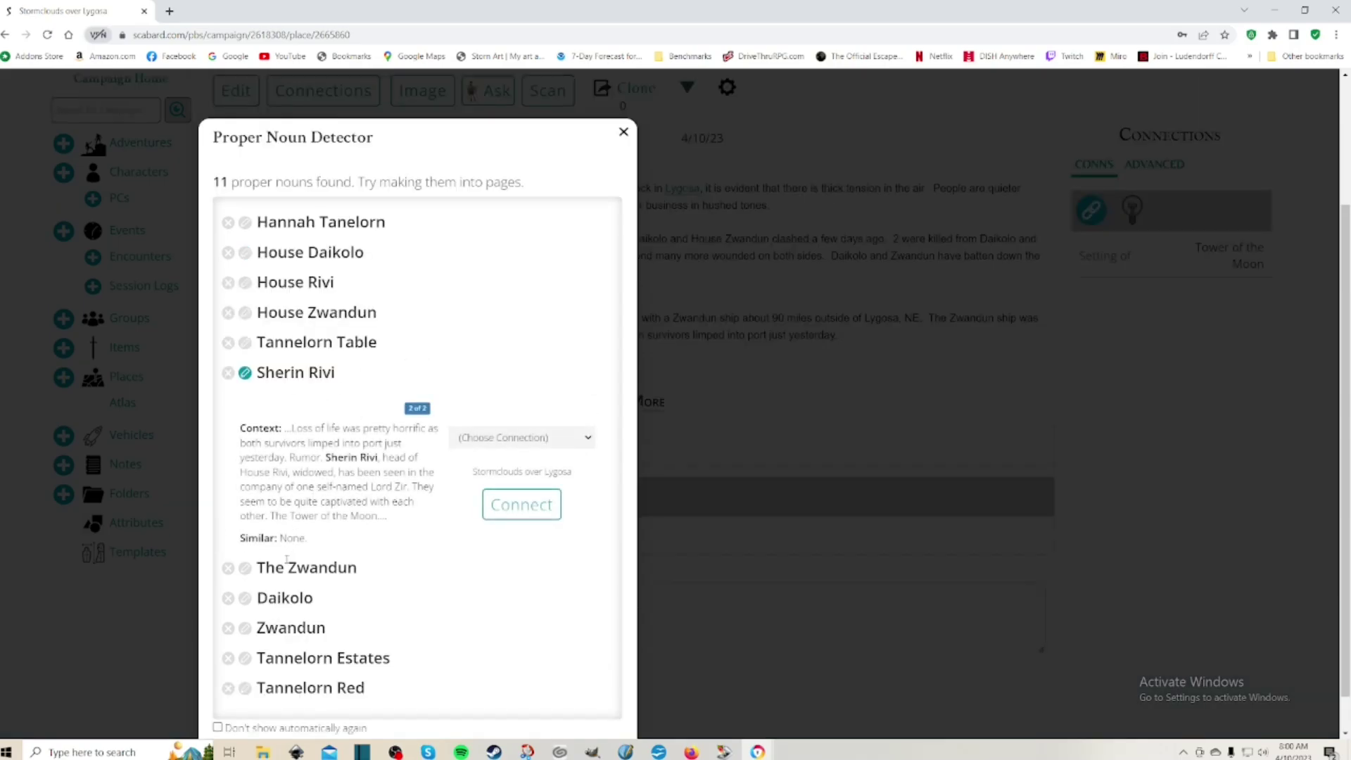
# Have the Proper Noun Detector ignore "The Zwandun", "Daikolo", "Zwandun", "Tannelorn Estates" and "Tannelorn Red" in future scans.
pyautogui.click(228, 567)
pyautogui.click(728, 115)
pyautogui.click(228, 598)
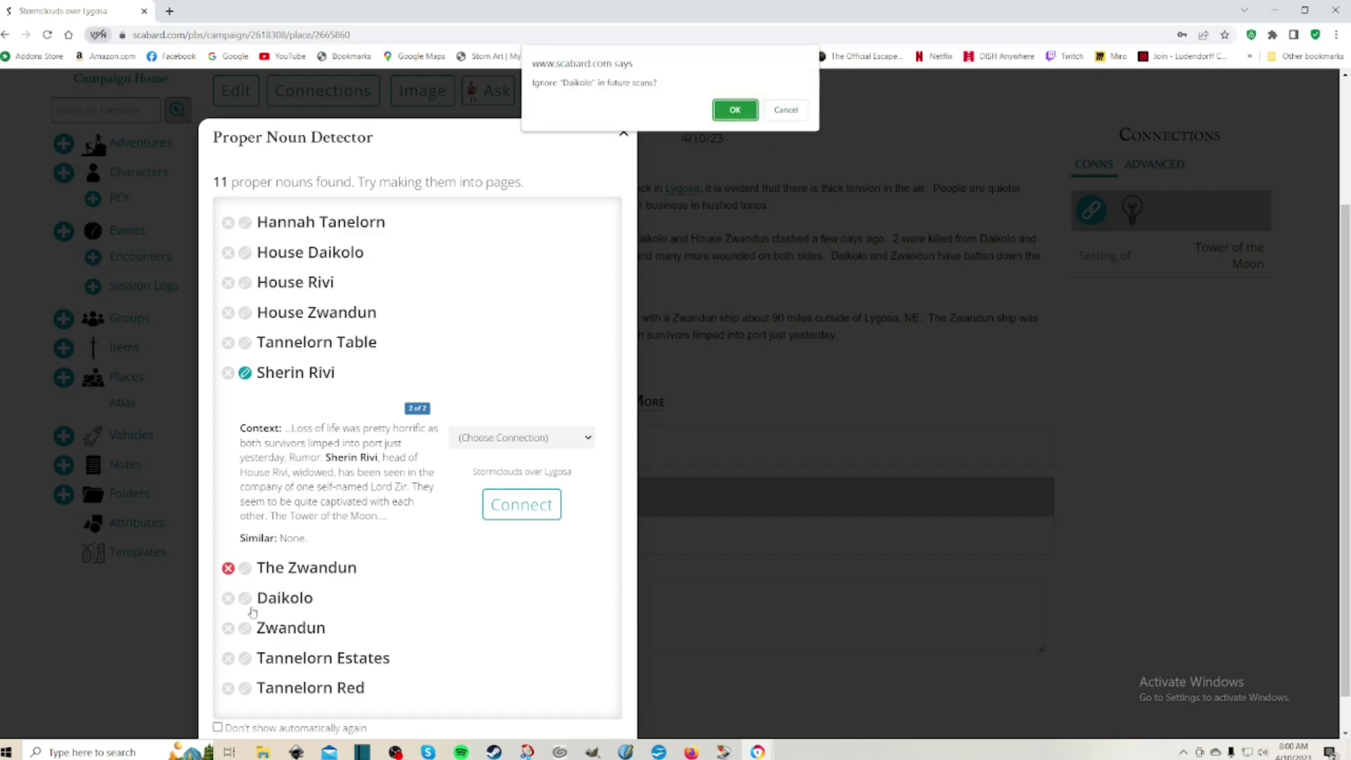
pyautogui.click(731, 115)
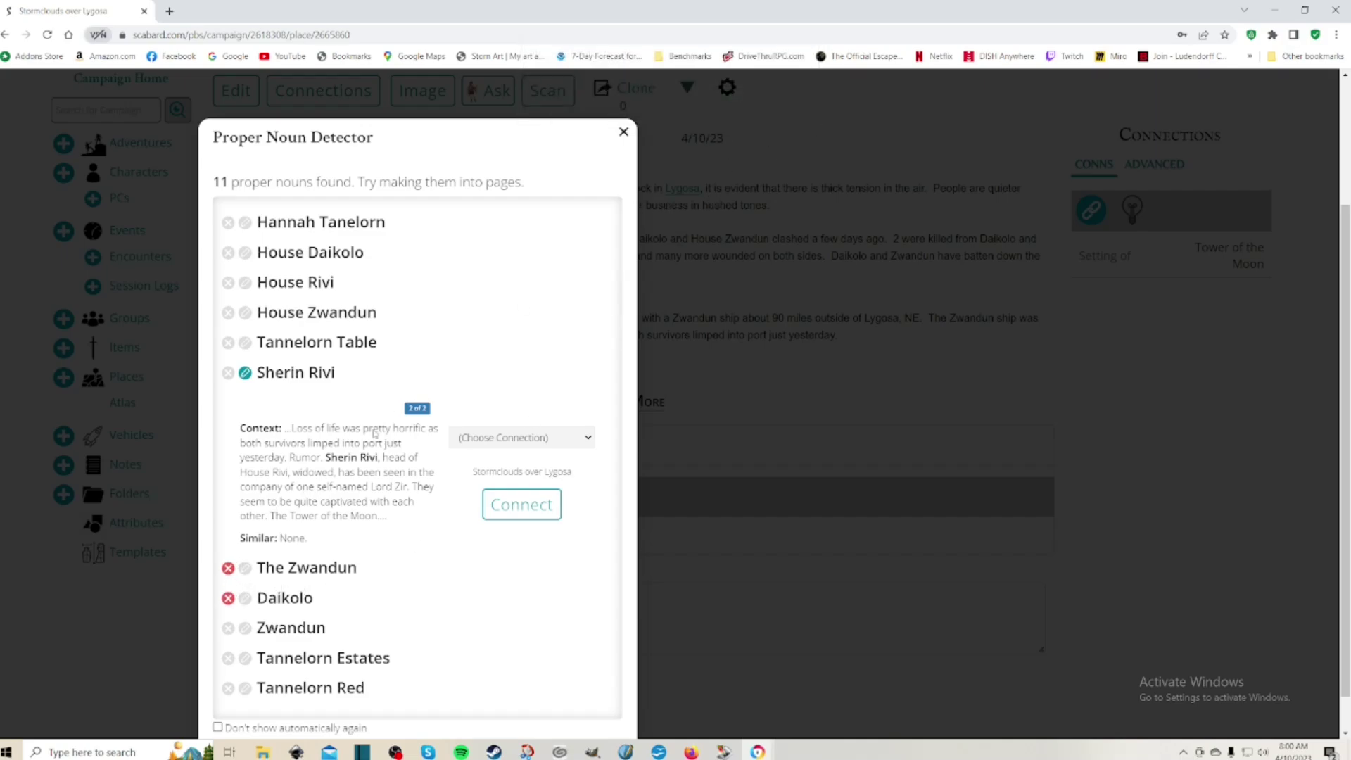
pyautogui.click(228, 628)
pyautogui.click(731, 115)
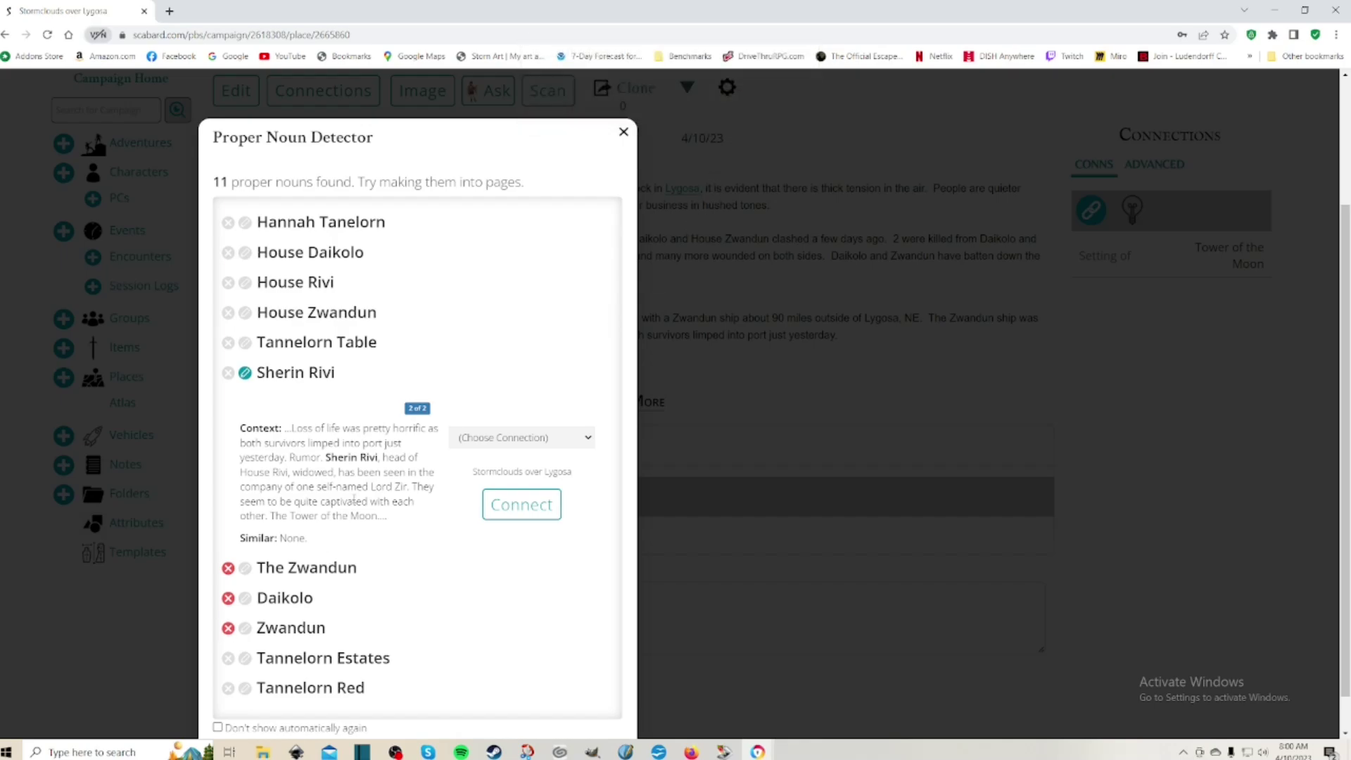
pyautogui.click(228, 658)
pyautogui.click(735, 109)
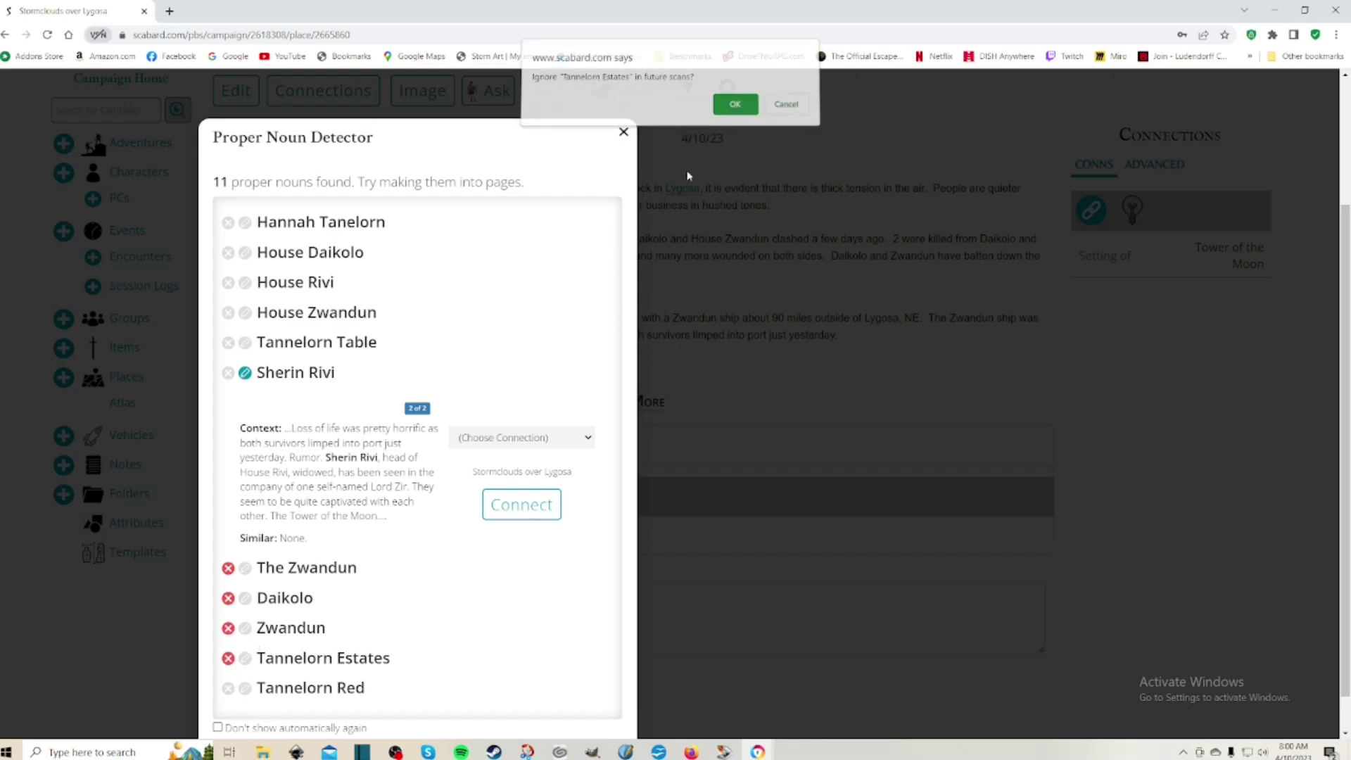
pyautogui.click(228, 687)
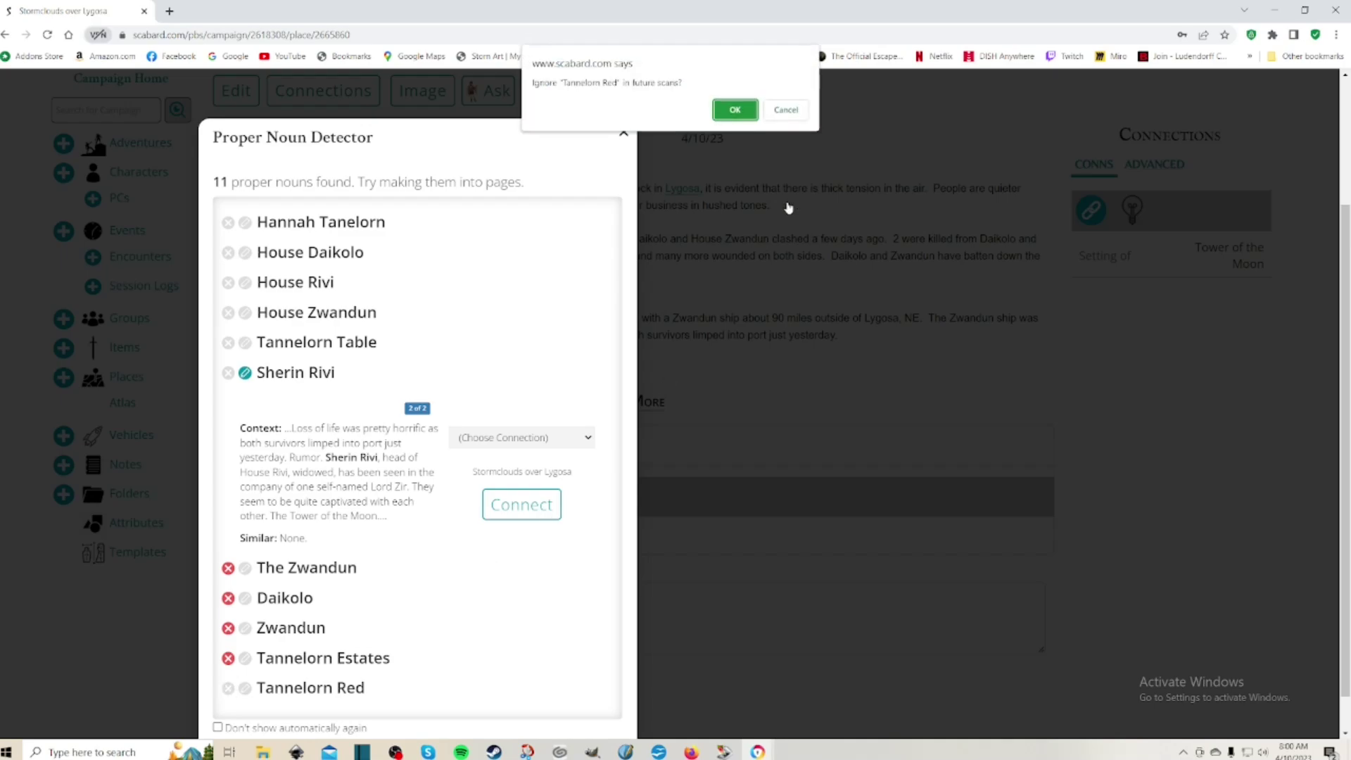
pyautogui.click(735, 110)
pyautogui.scroll(-1, 457, 444)
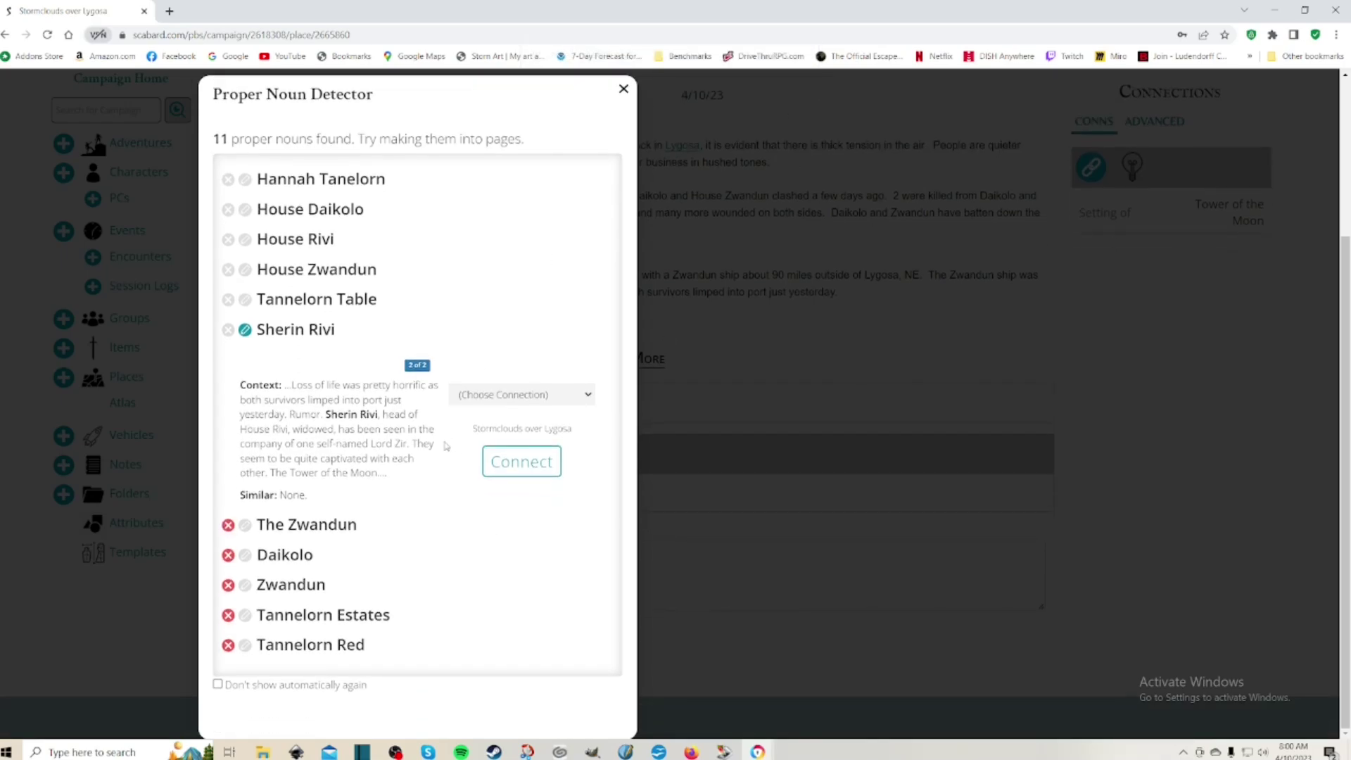
pyautogui.click(517, 464)
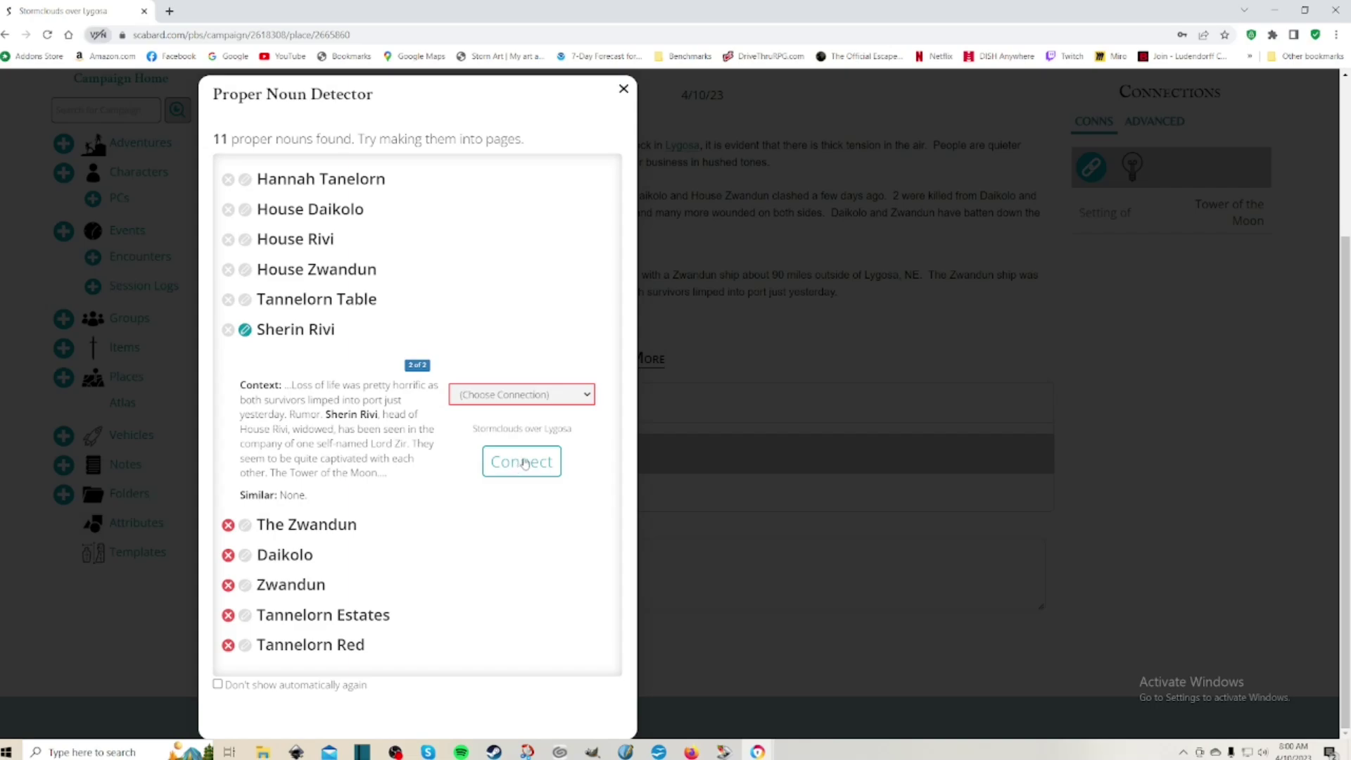
pyautogui.click(524, 395)
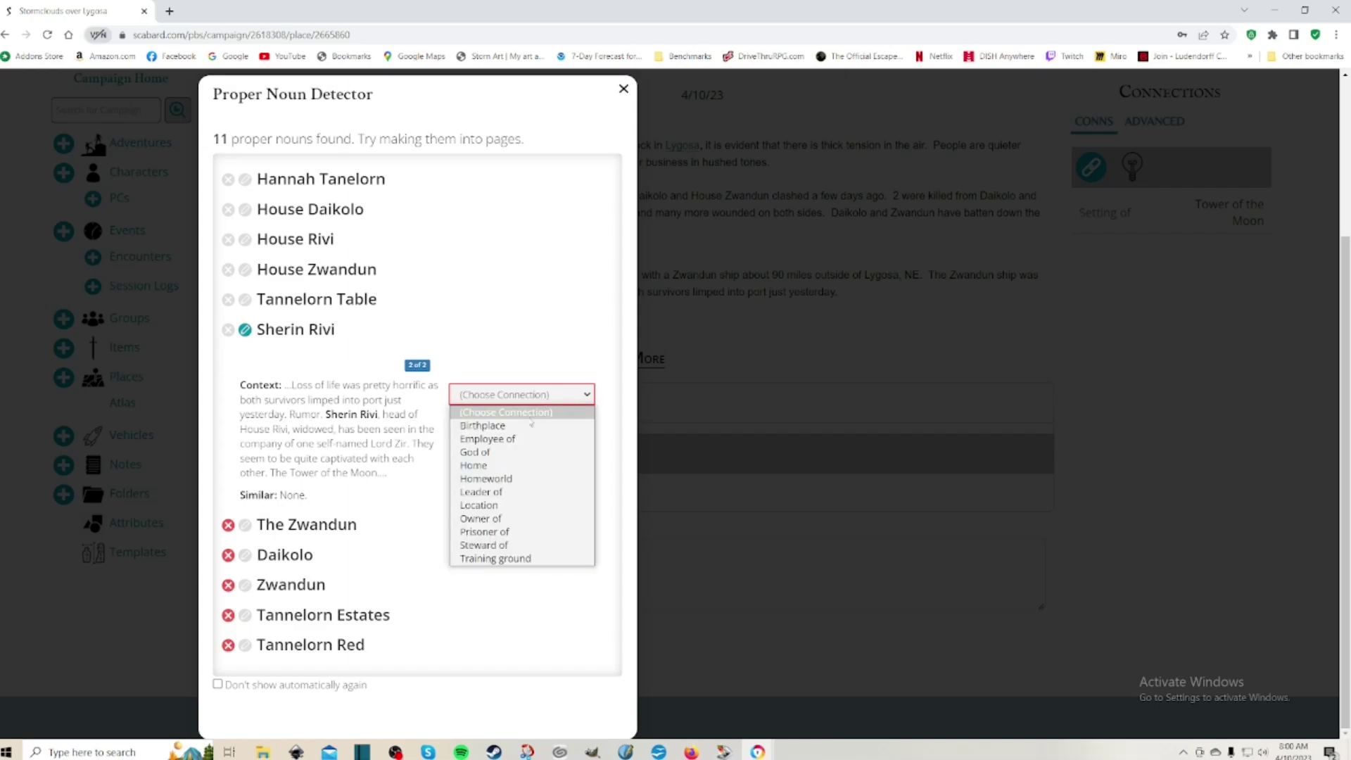
pyautogui.click(511, 491)
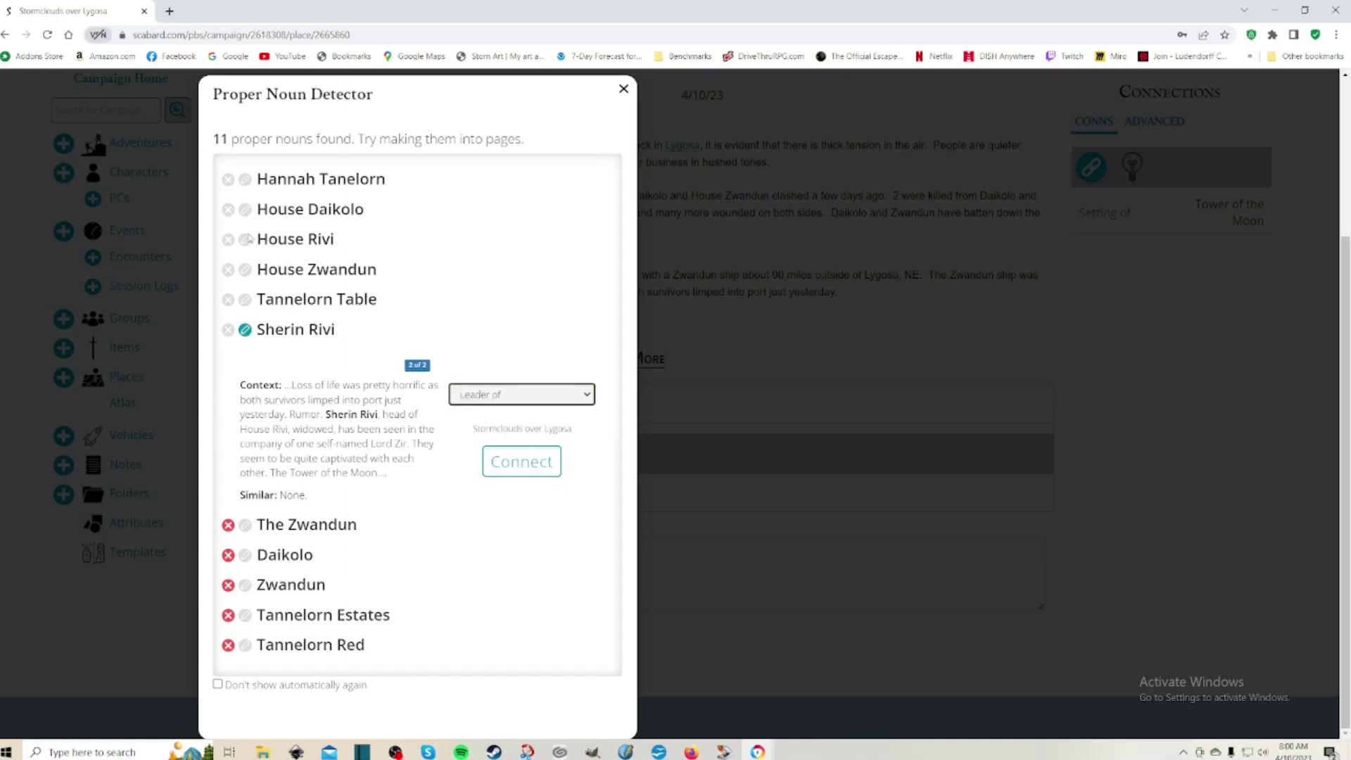
pyautogui.click(545, 395)
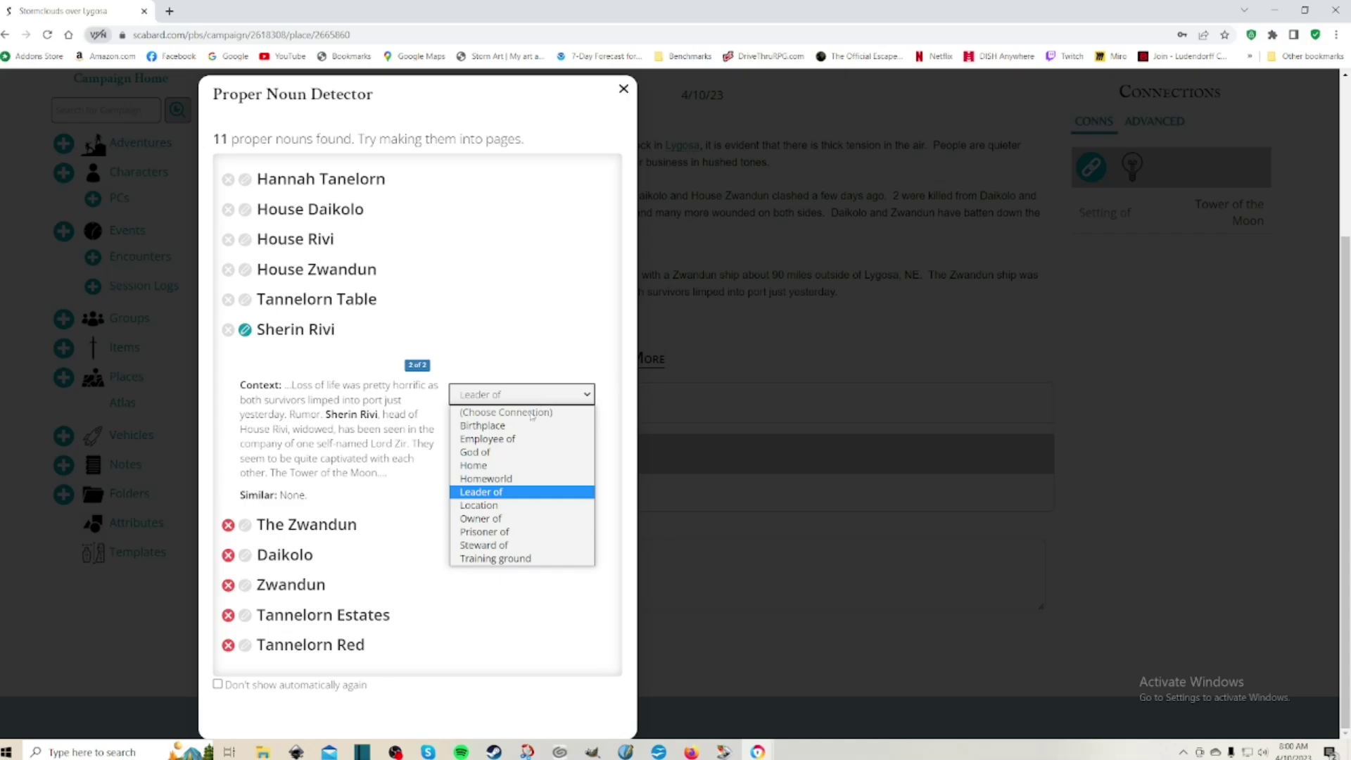
pyautogui.click(397, 508)
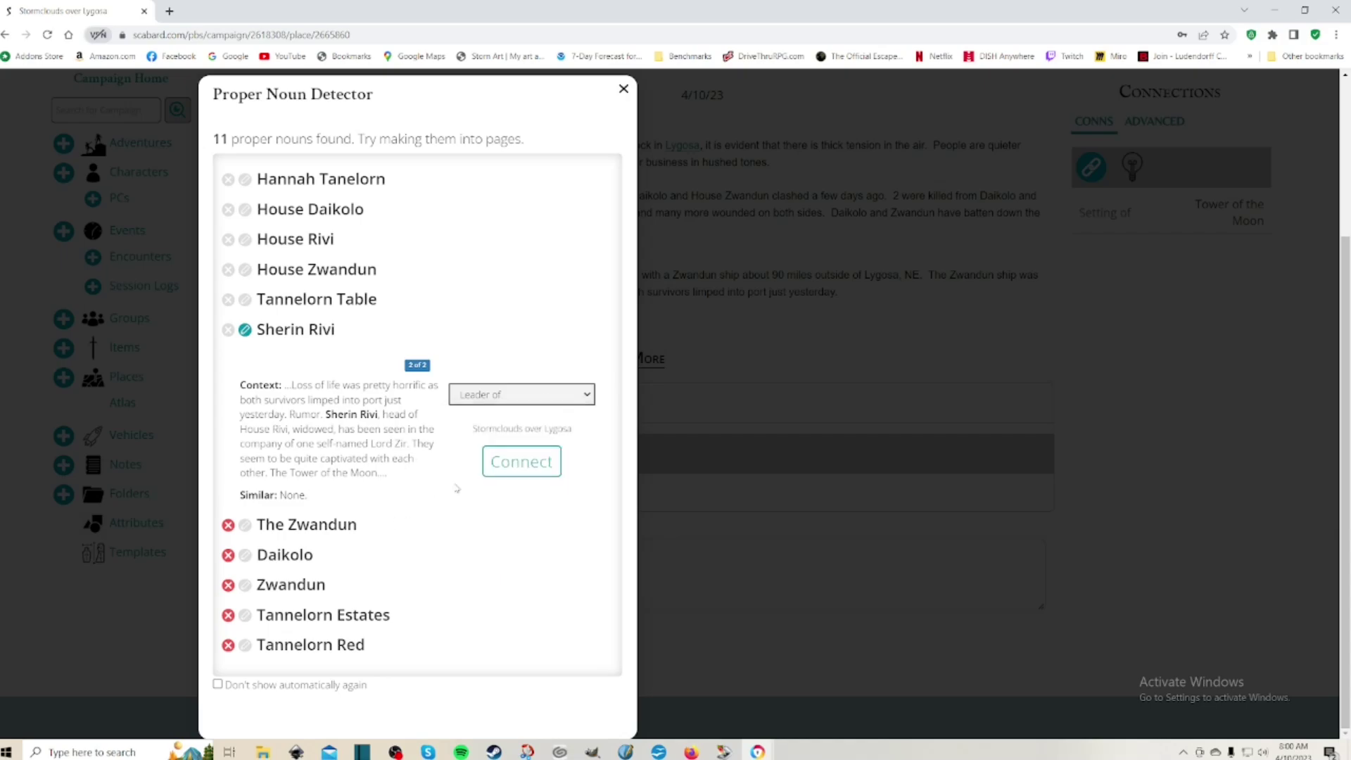
pyautogui.click(533, 468)
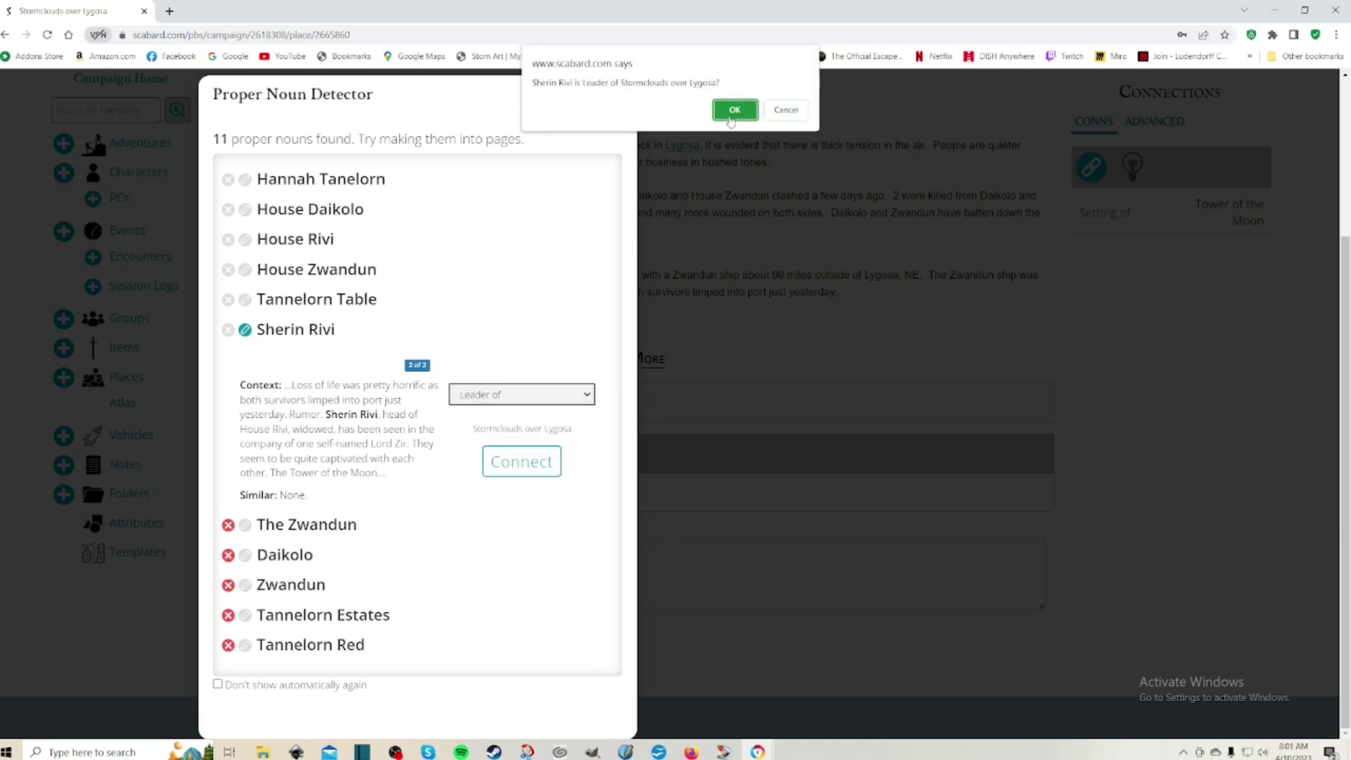
pyautogui.click(784, 110)
pyautogui.click(529, 400)
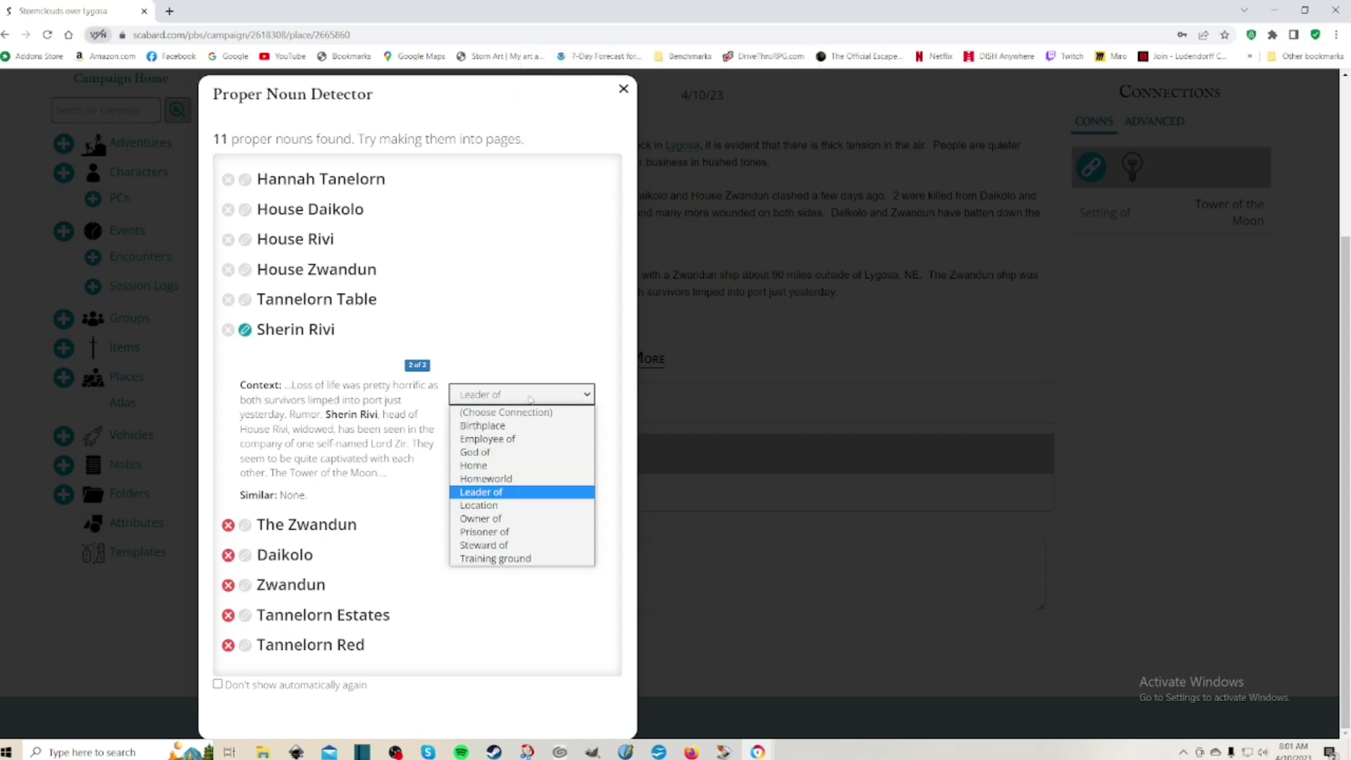
pyautogui.click(391, 491)
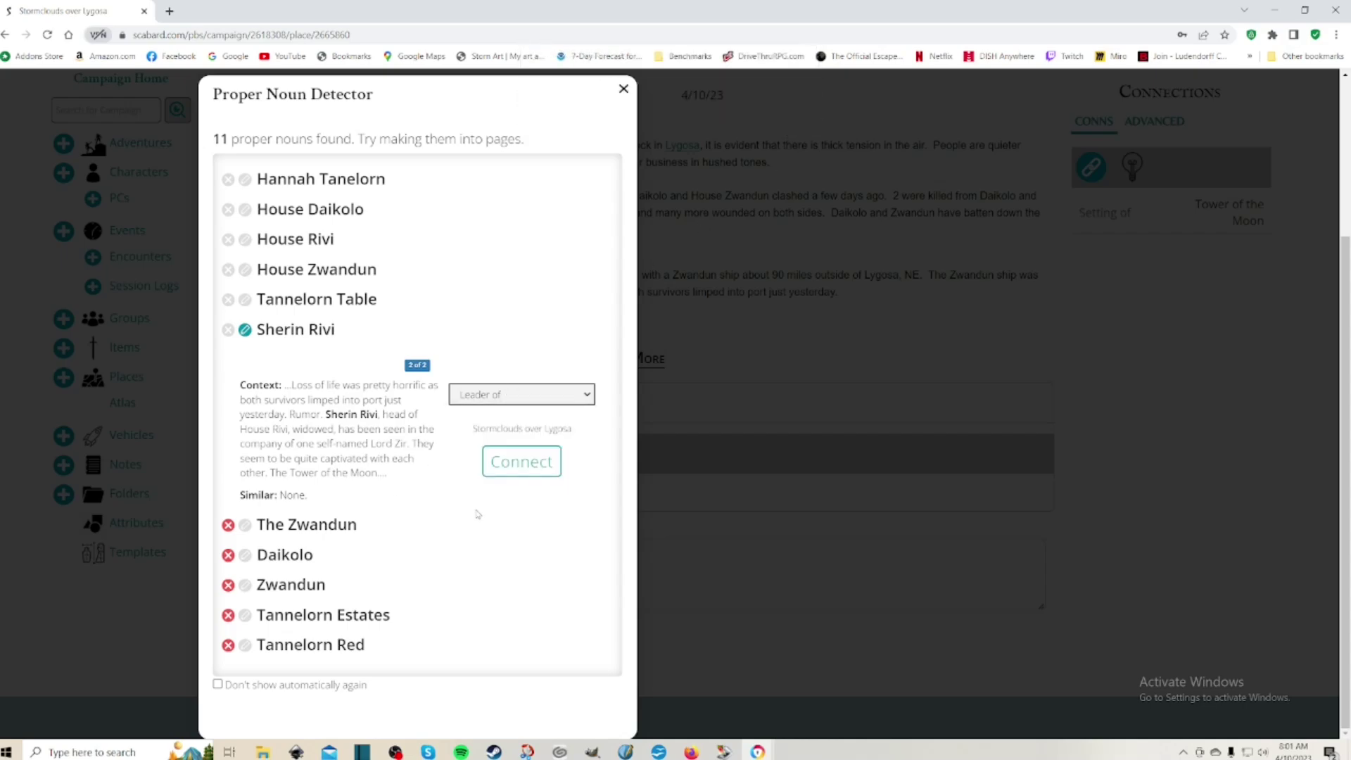
# Connect the detected head of House Rivi to Stormclouds over Lygosa with the connection "Leader of" and close the Proper Noun Detector.
pyautogui.click(521, 394)
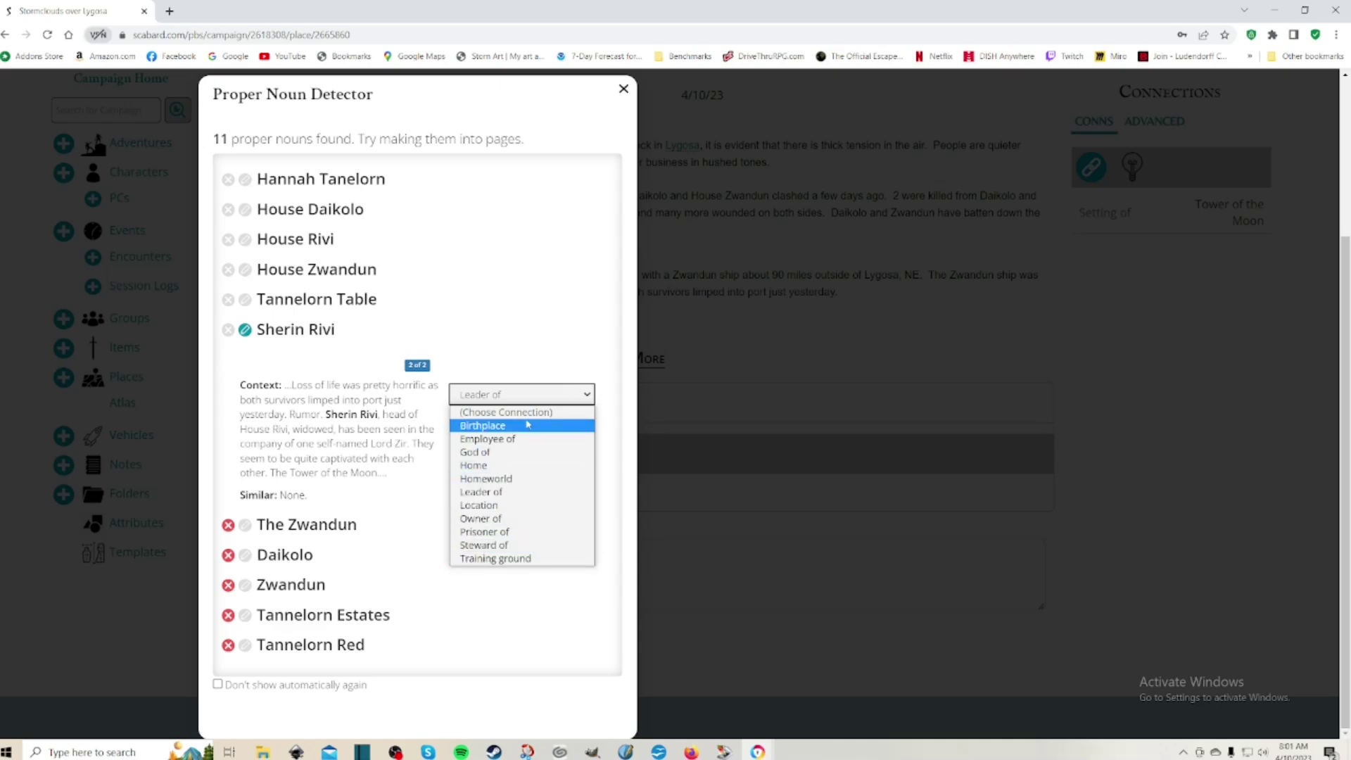
pyautogui.click(520, 492)
pyautogui.click(519, 464)
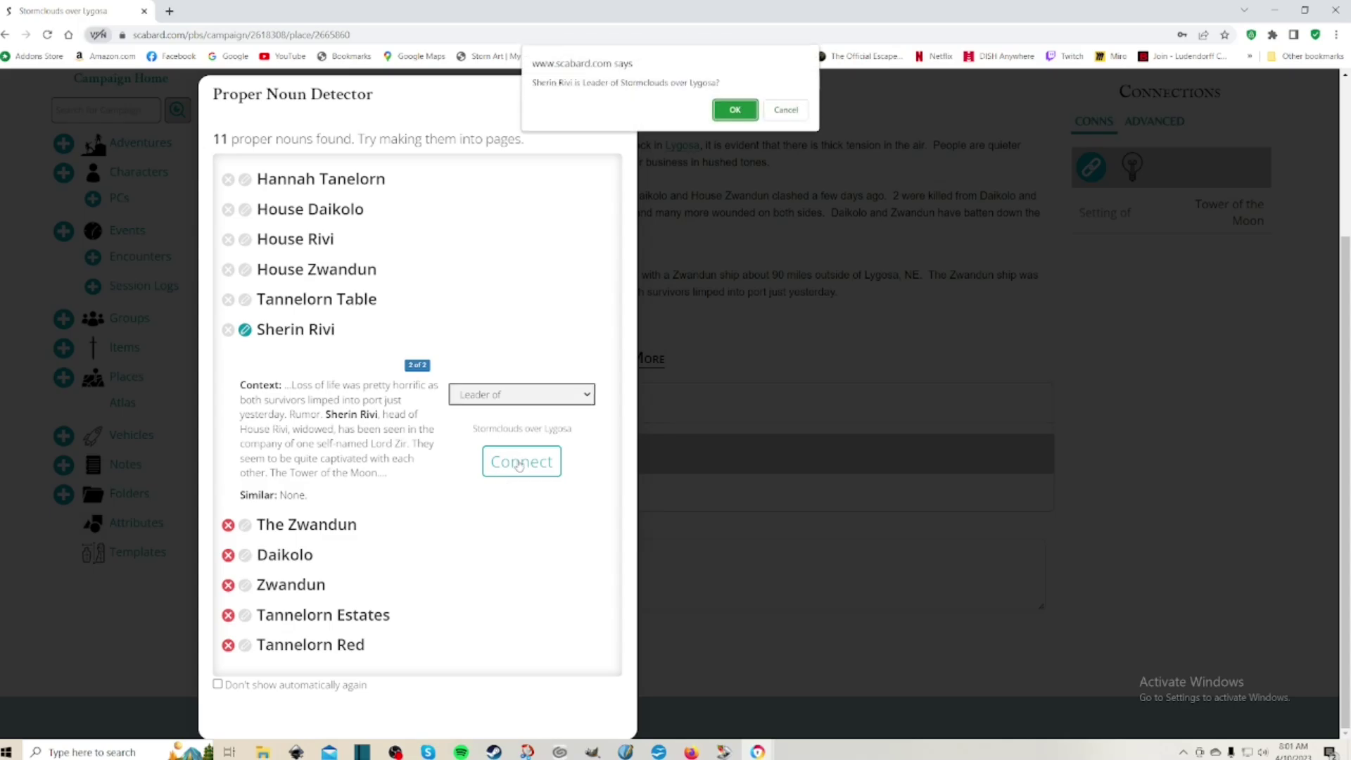
pyautogui.click(734, 110)
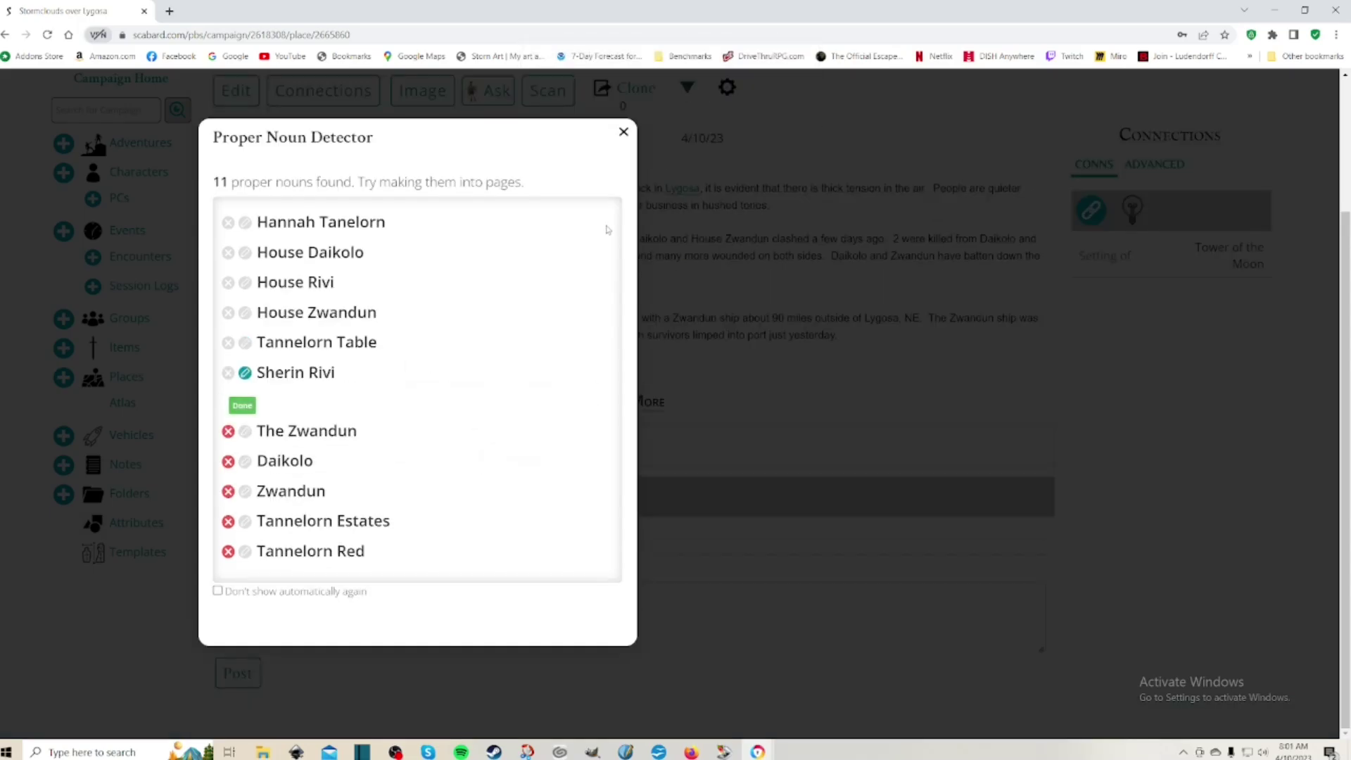
pyautogui.click(623, 132)
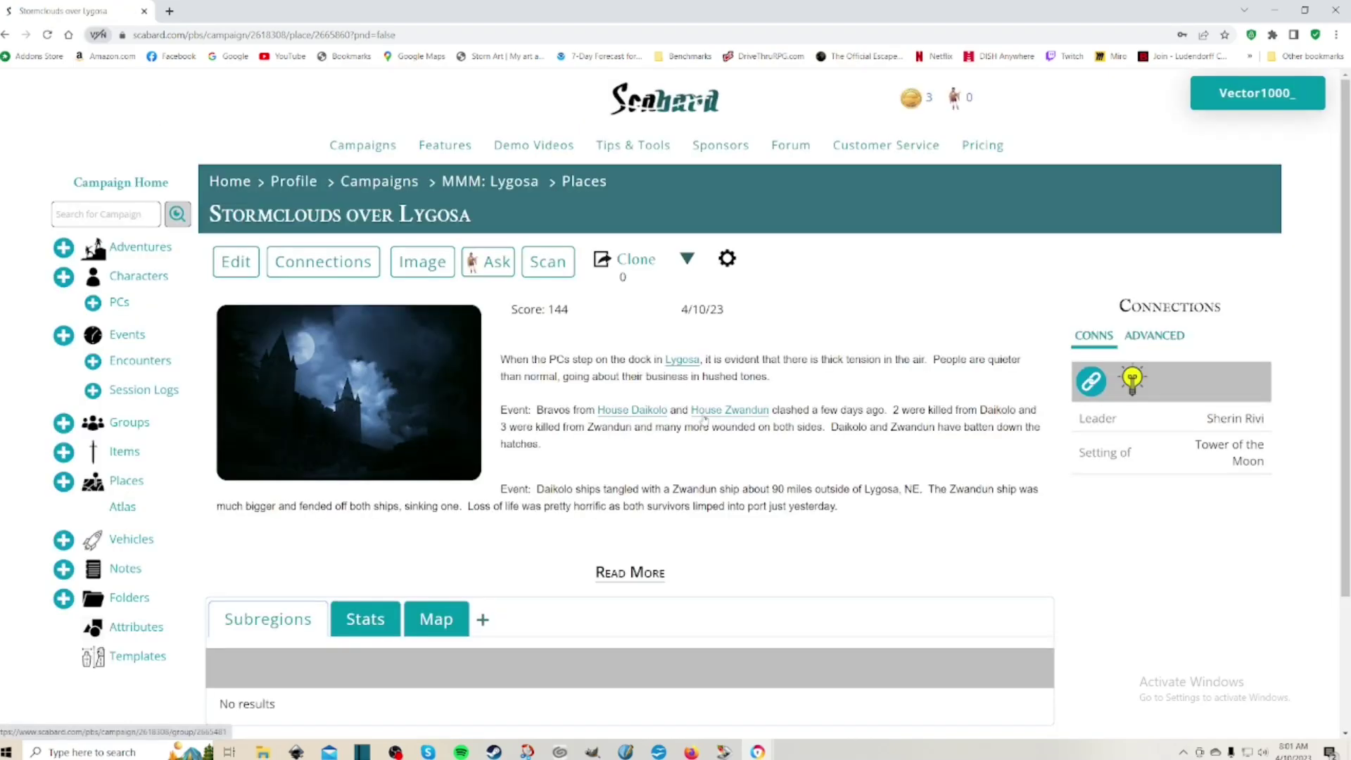
# Open the House Daikolo group page from the adventure's description, look it over and open its blank stats table for editing.
pyautogui.click(634, 413)
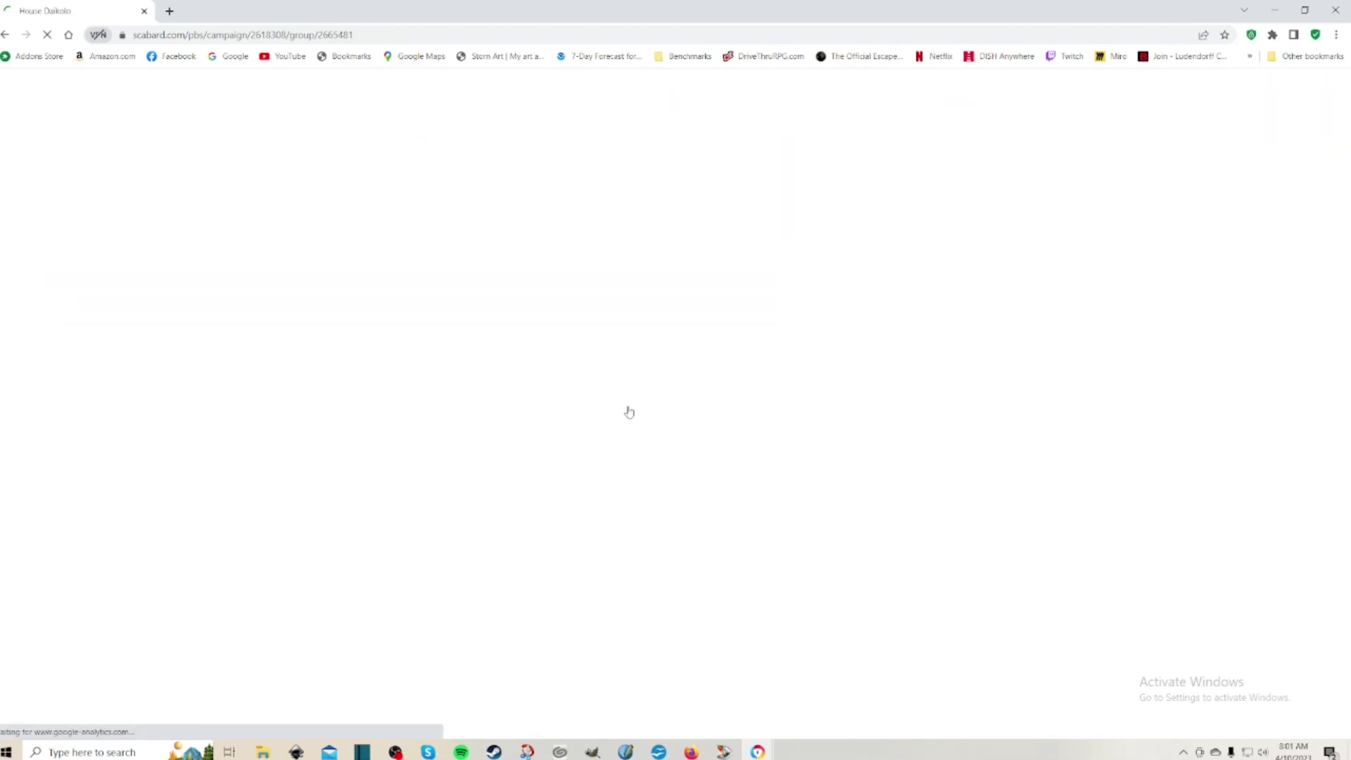
pyautogui.scroll(-3, 811, 531)
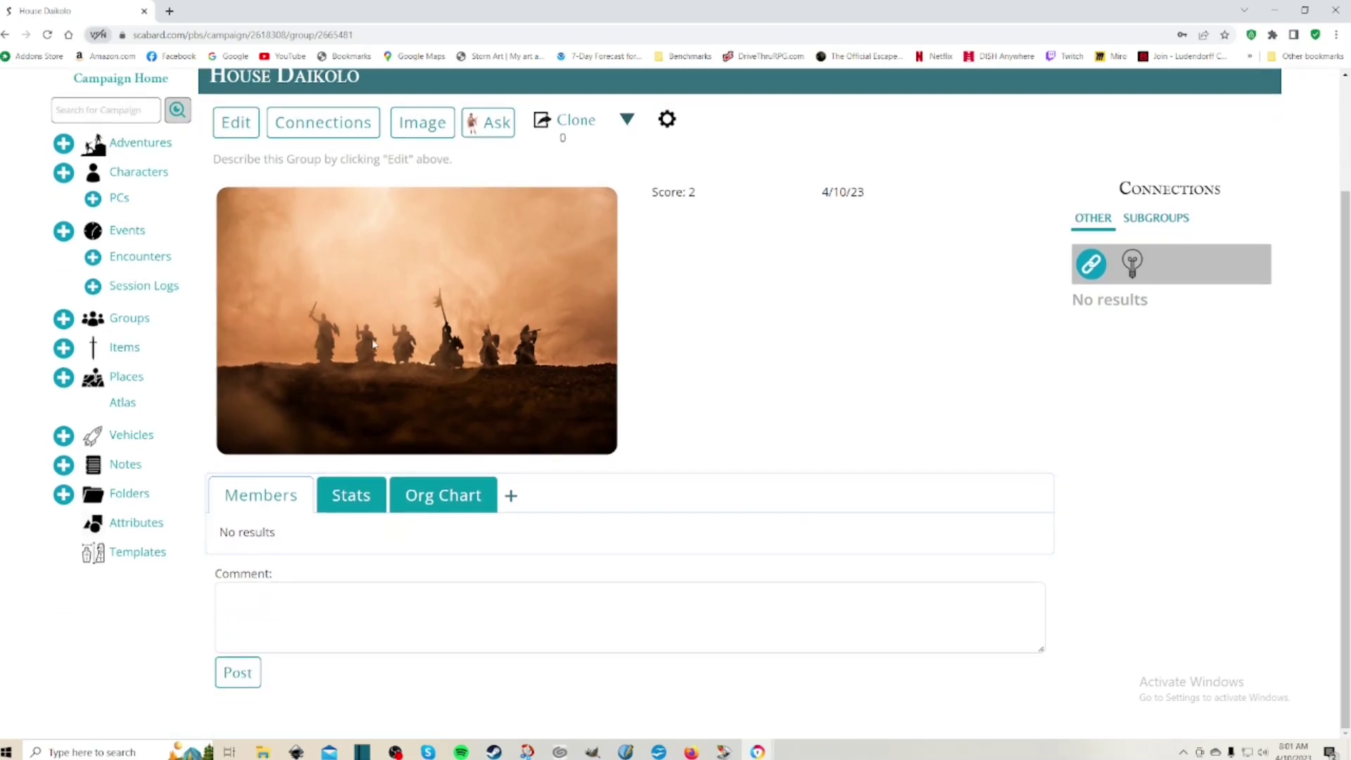
pyautogui.scroll(2, 569, 331)
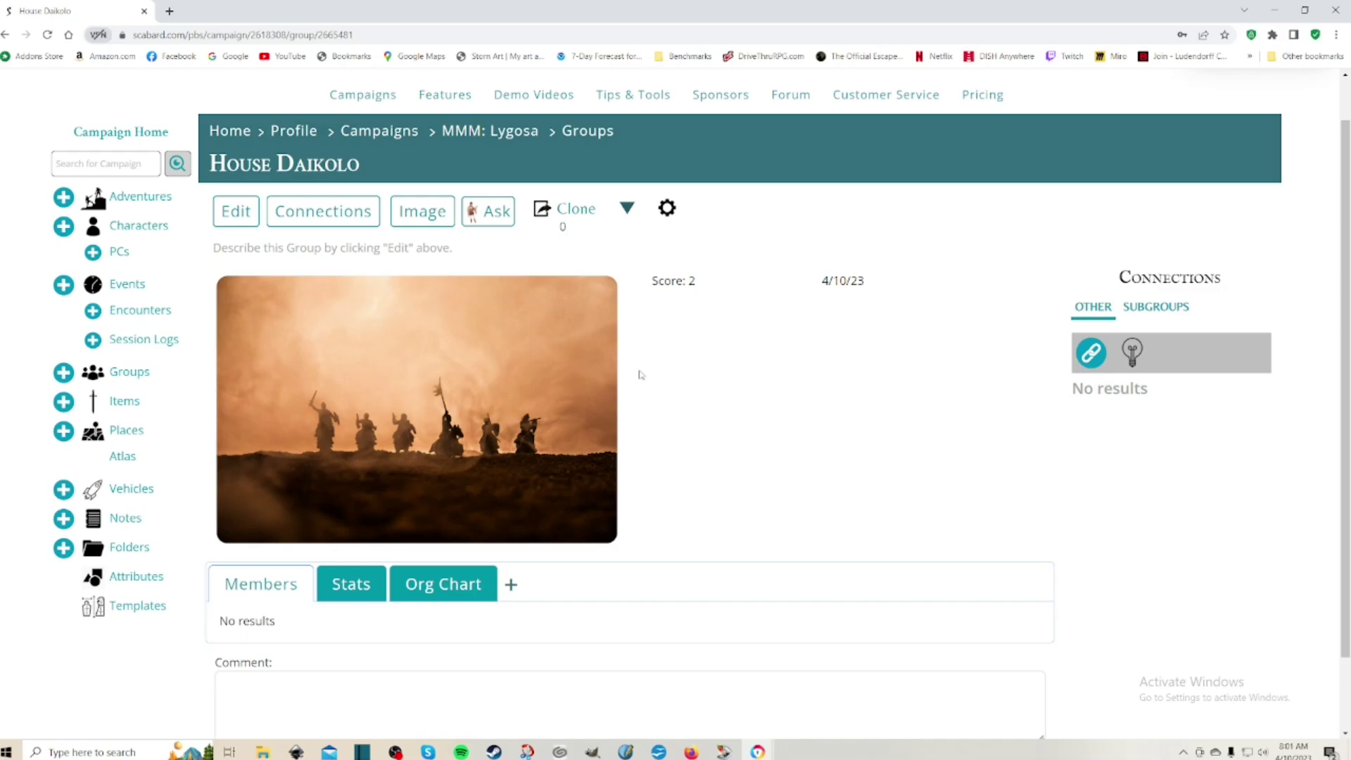
pyautogui.scroll(-1, 708, 424)
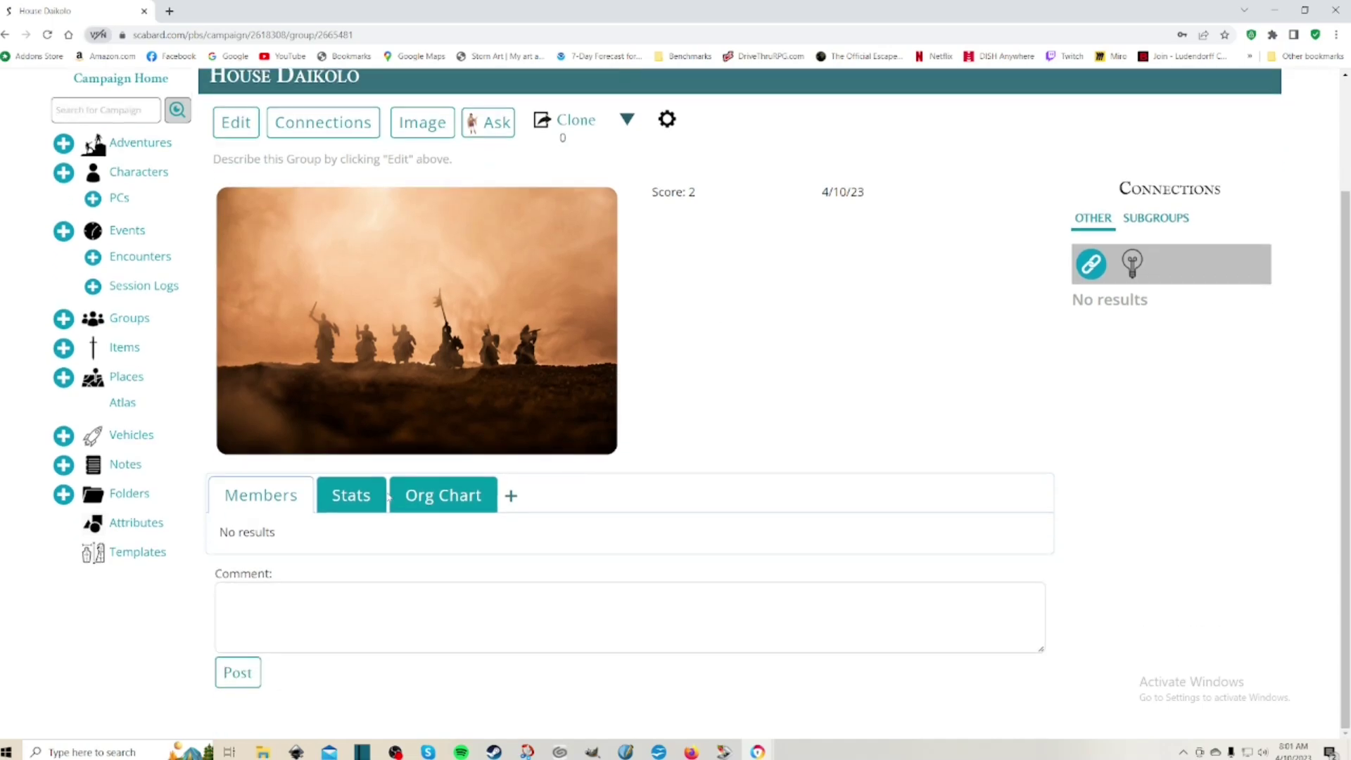
pyautogui.click(368, 498)
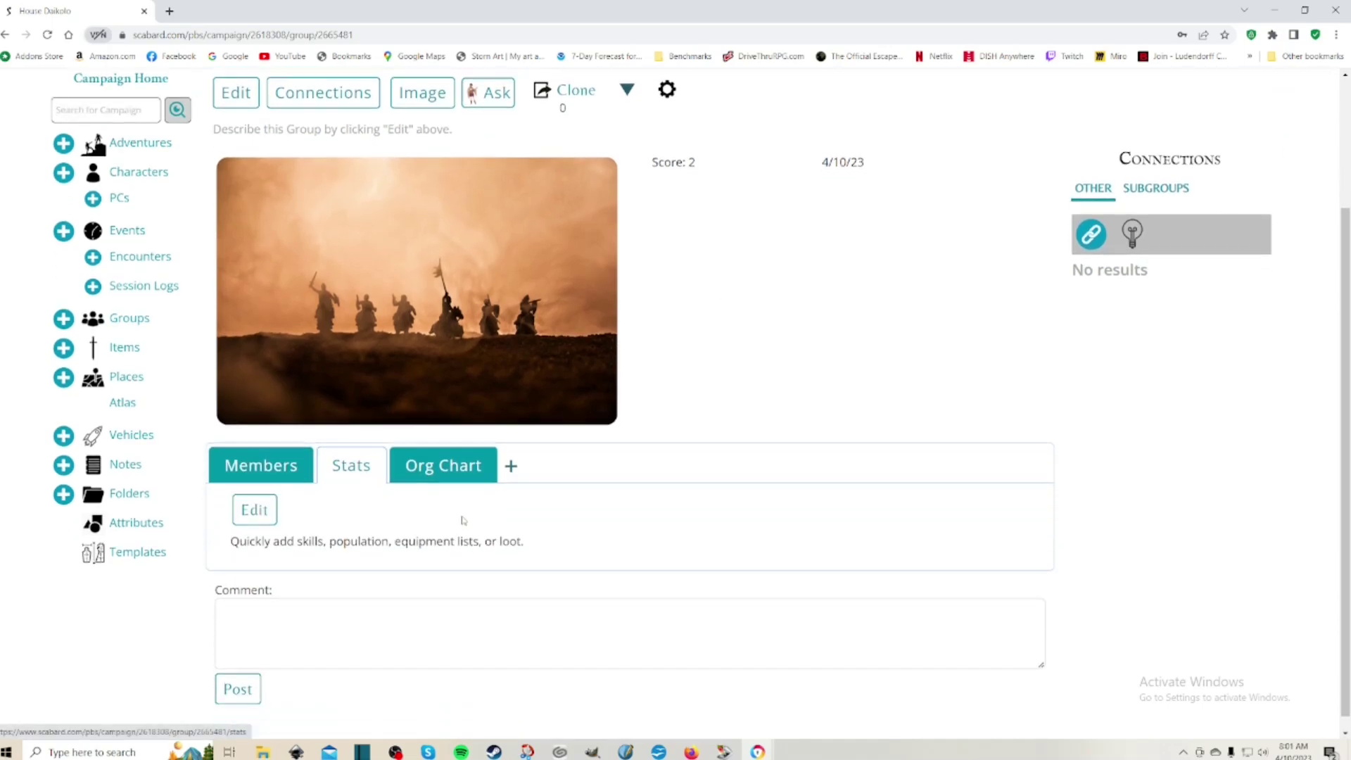
pyautogui.scroll(-3, 275, 521)
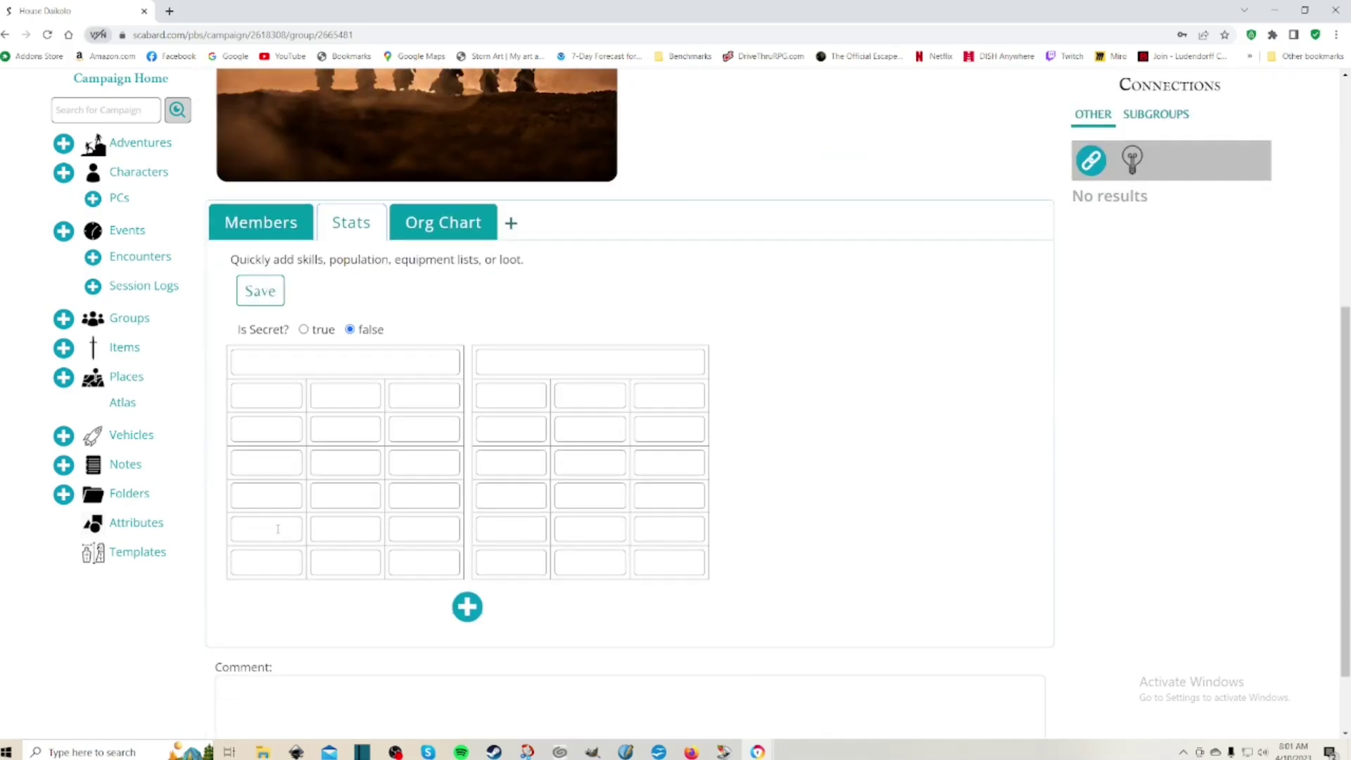